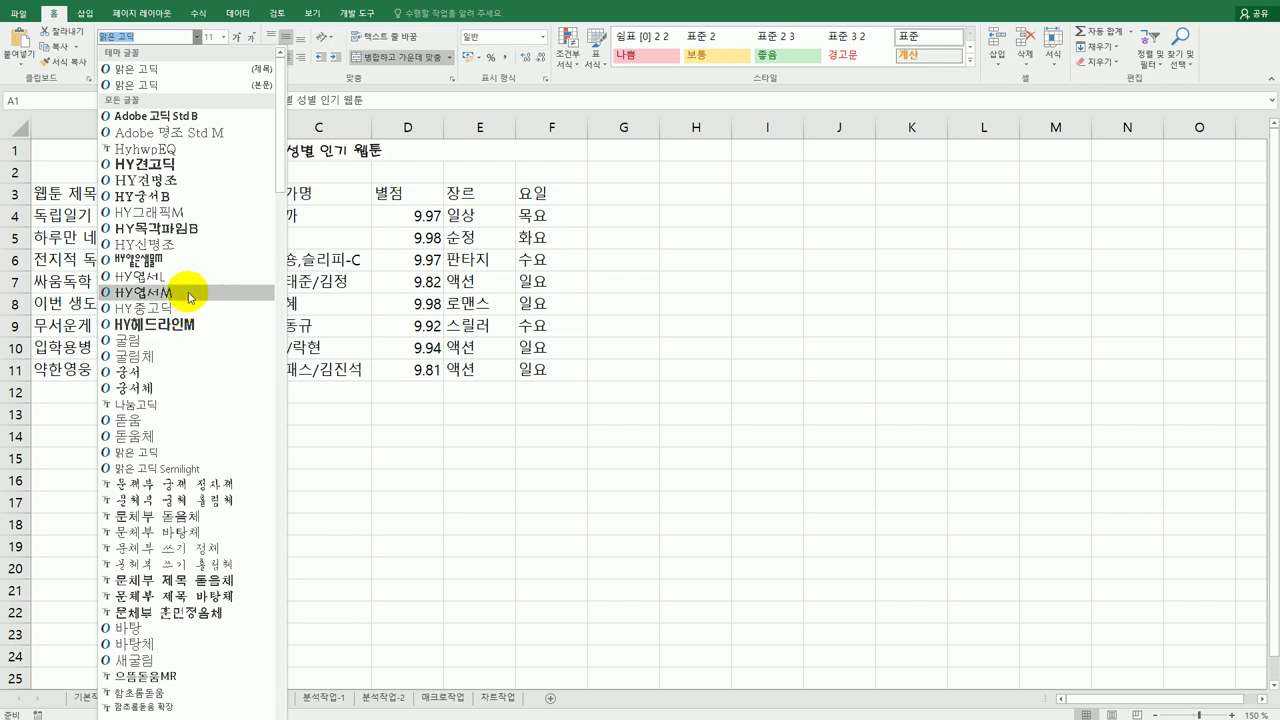
- Format the merged title in A1:F1 with the HY엽서M font, size 17, bold
click(188, 293)
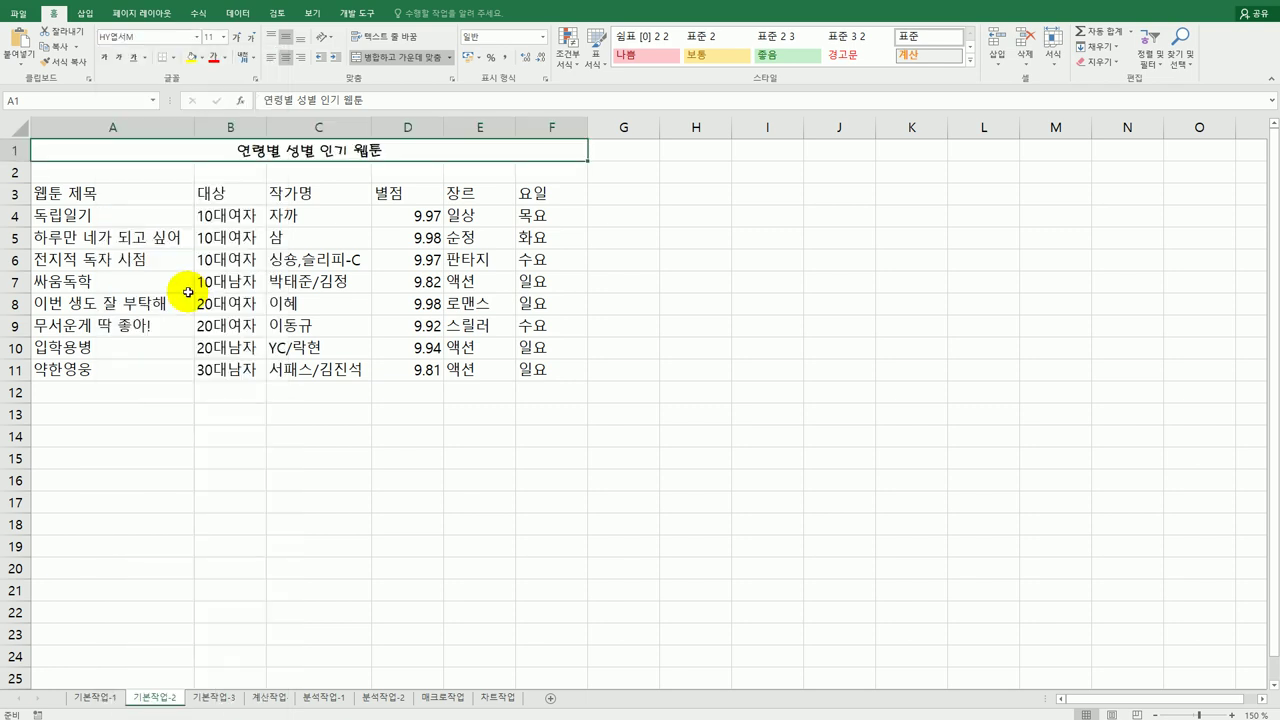
click(218, 37)
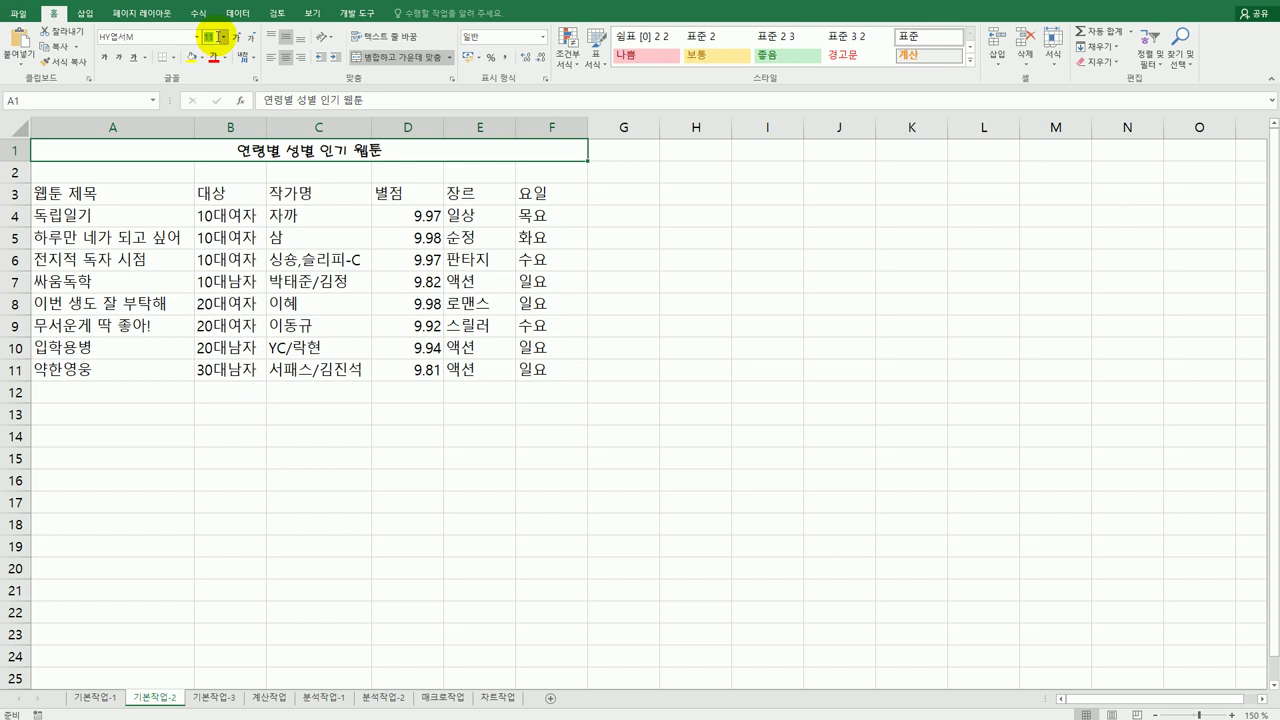
text(17)
key(Return)
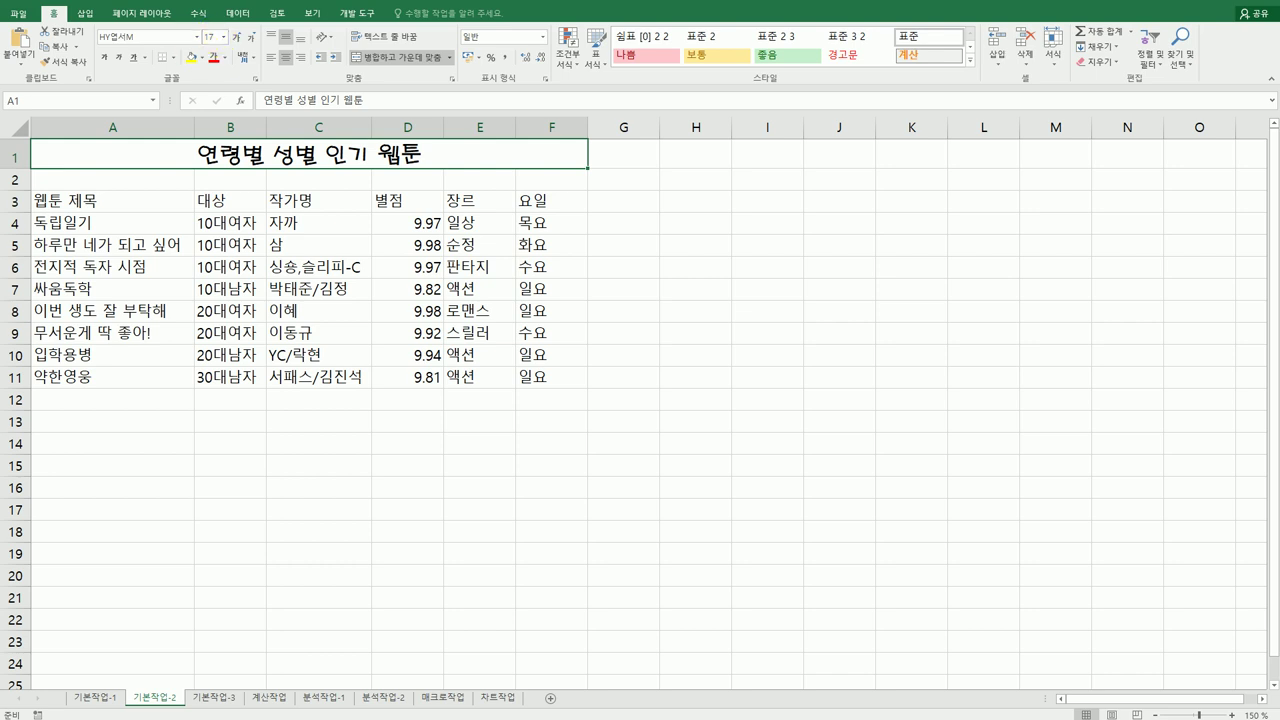
click(107, 58)
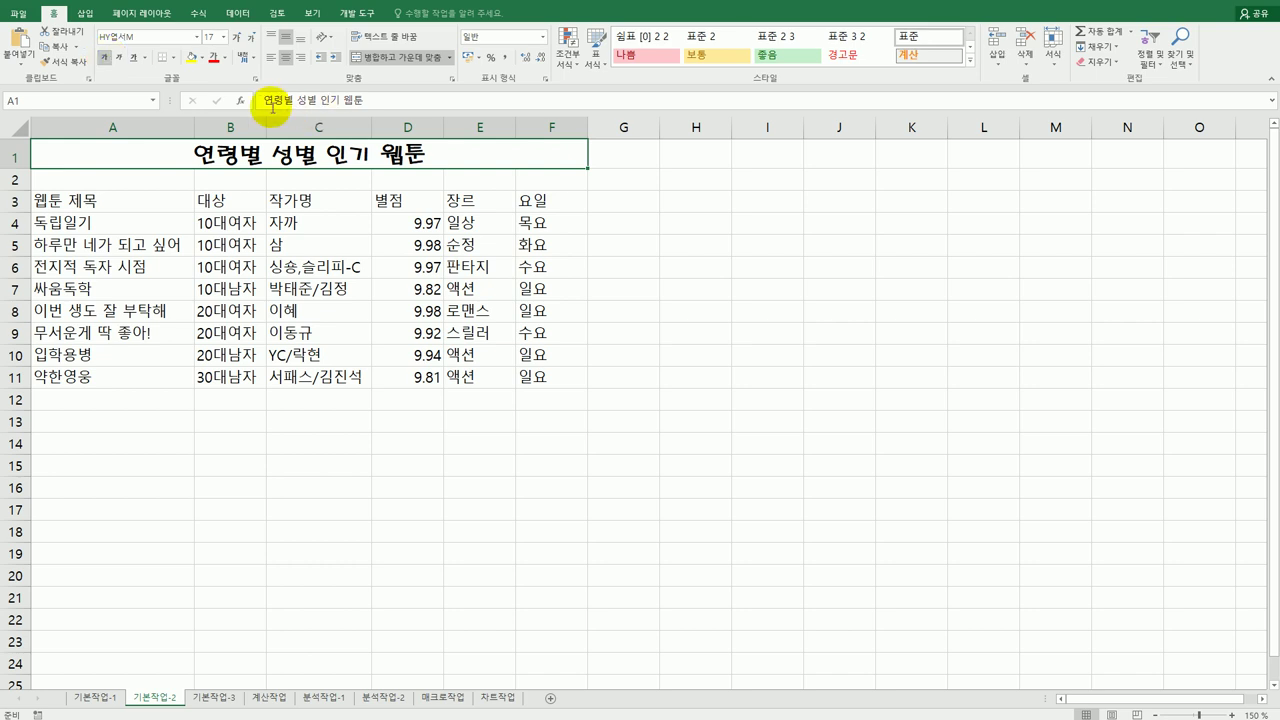
- Convert the heading 요일 in cell F3 to the Hanja 曜日
double_click(555, 201)
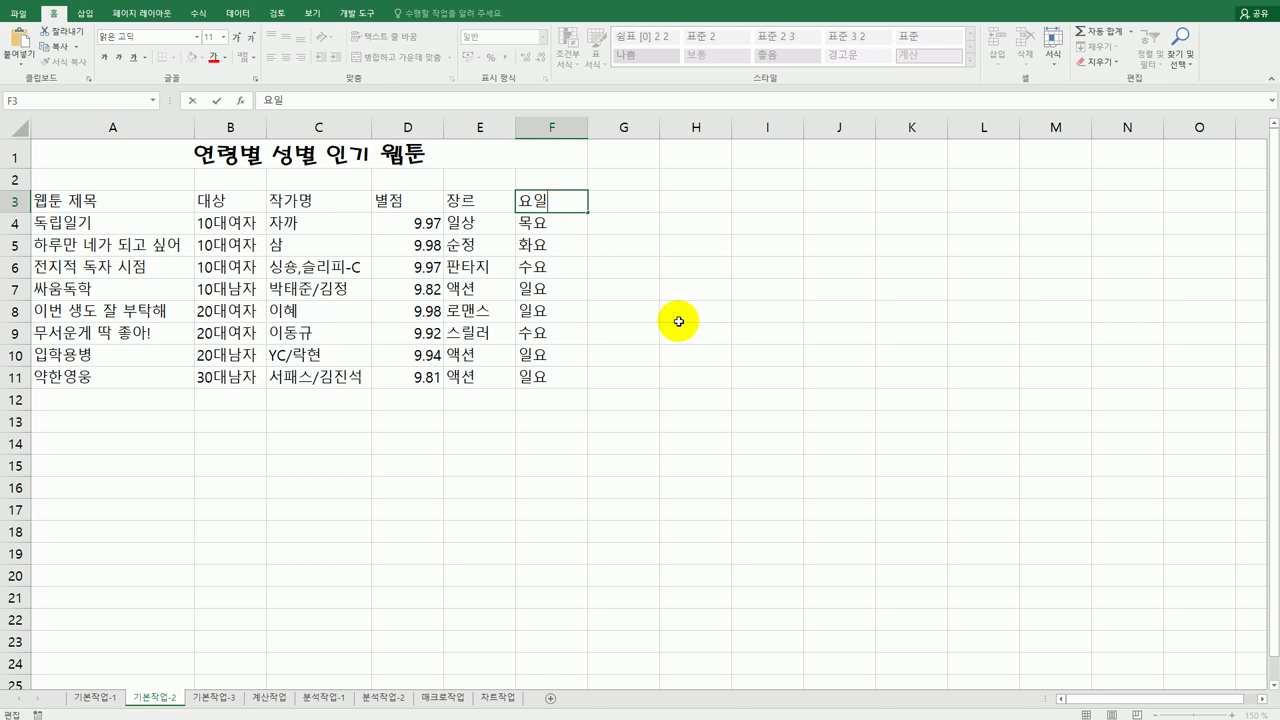
key(Hangul_Hanja)
drag(630, 231, 751, 238)
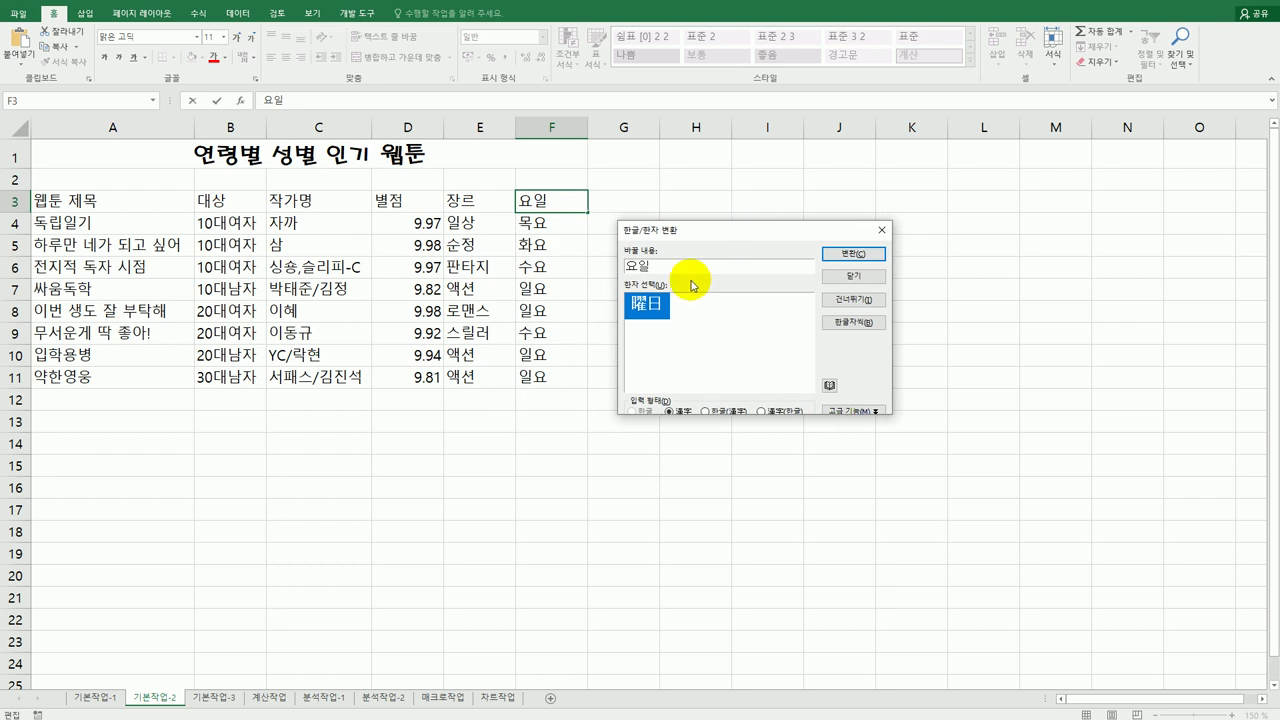
click(849, 254)
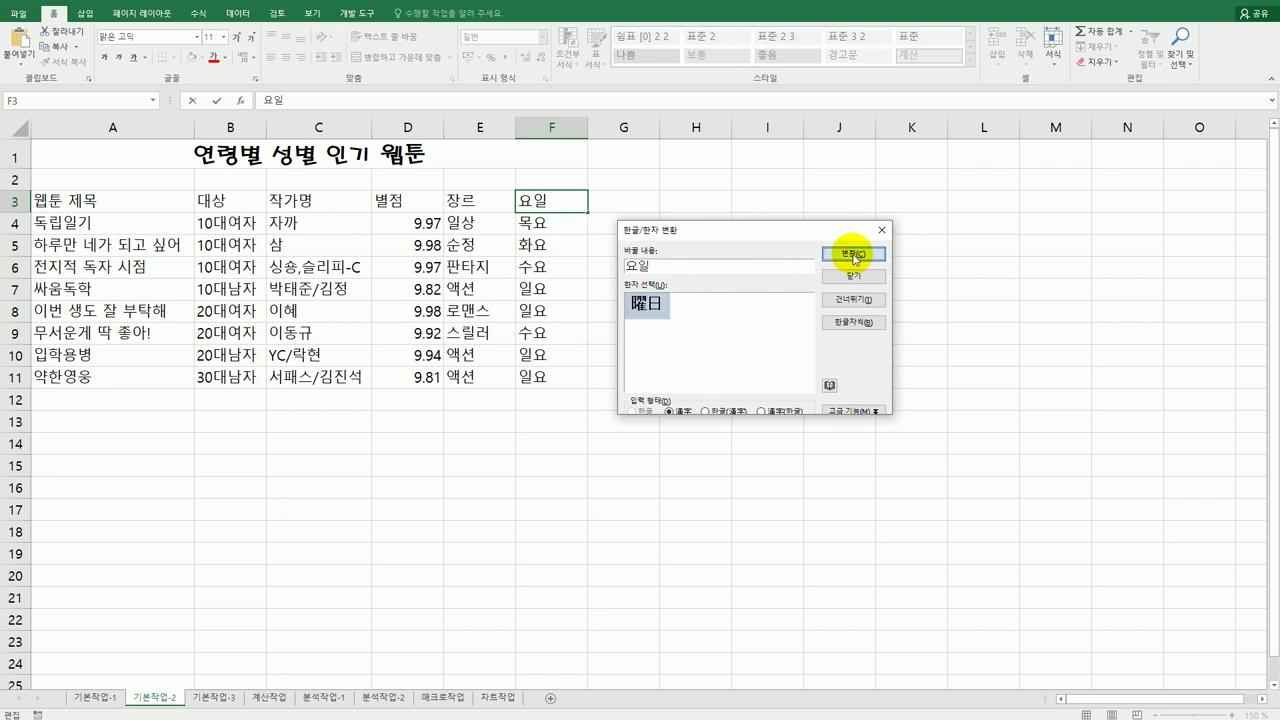
click(845, 336)
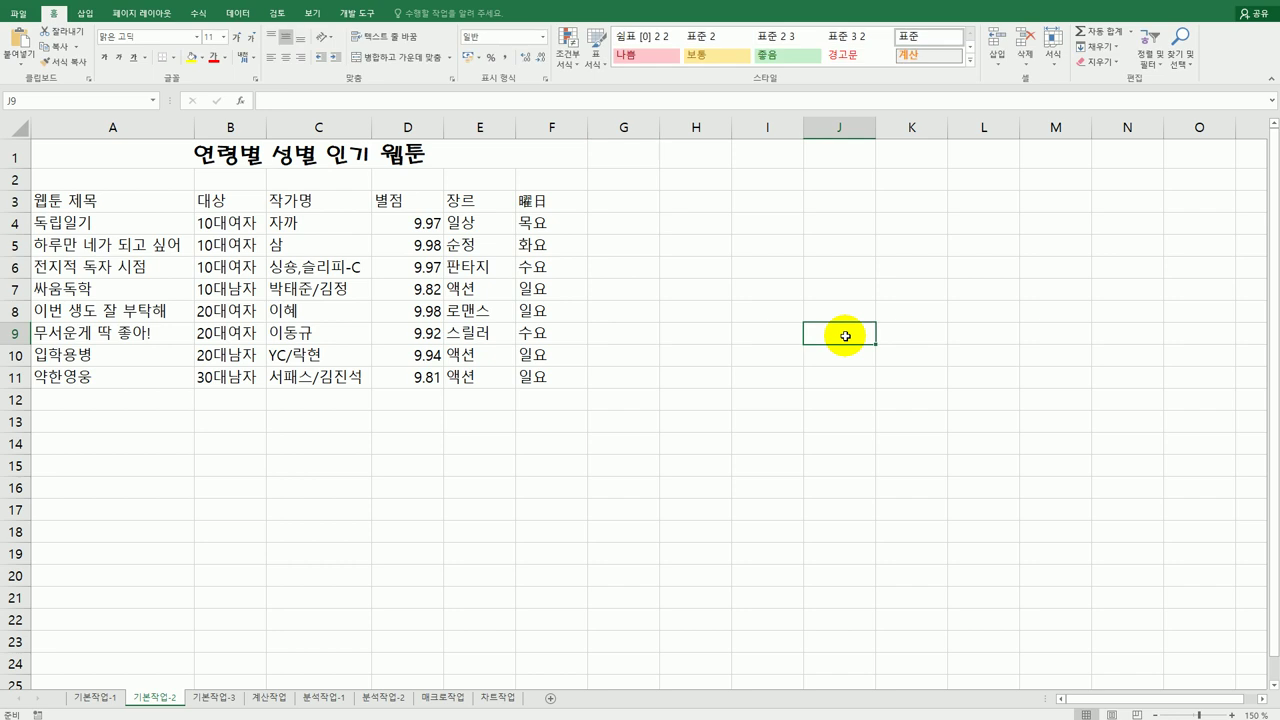
- Insert a memo on cell F4 with only the text "10대, 20대 모두 인기", replacing the default author name
click(564, 228)
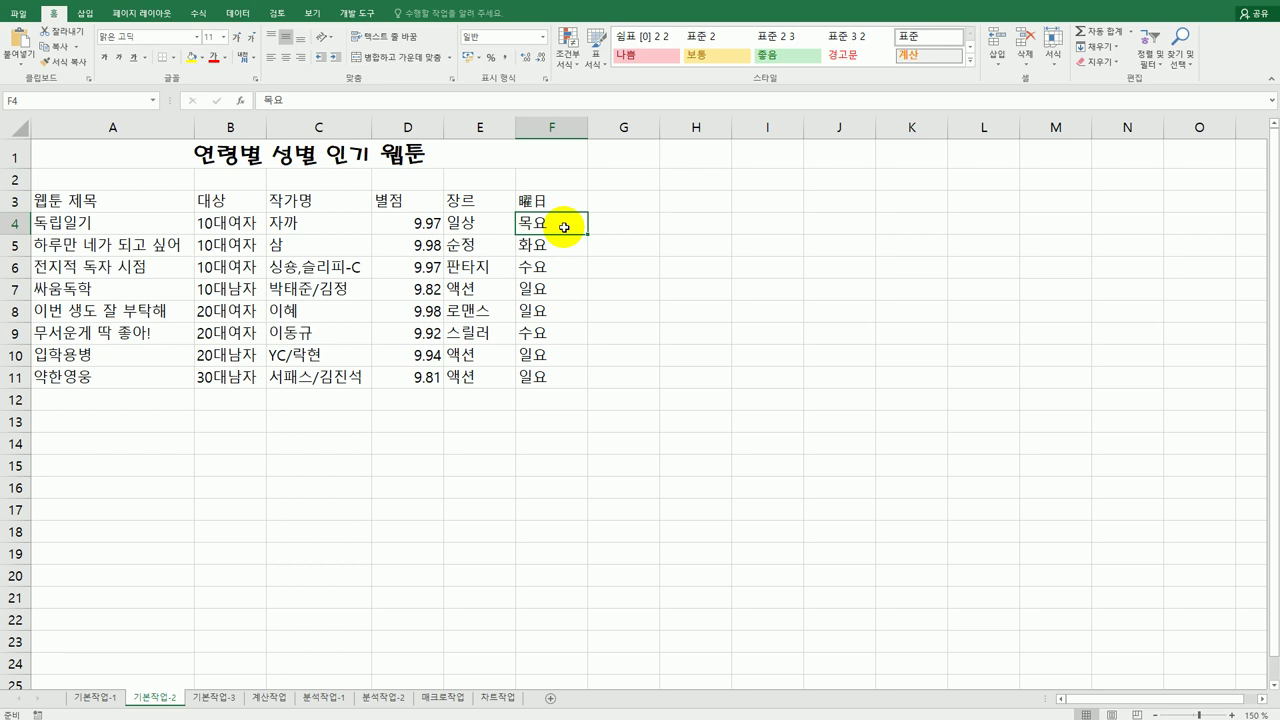
right_click(564, 228)
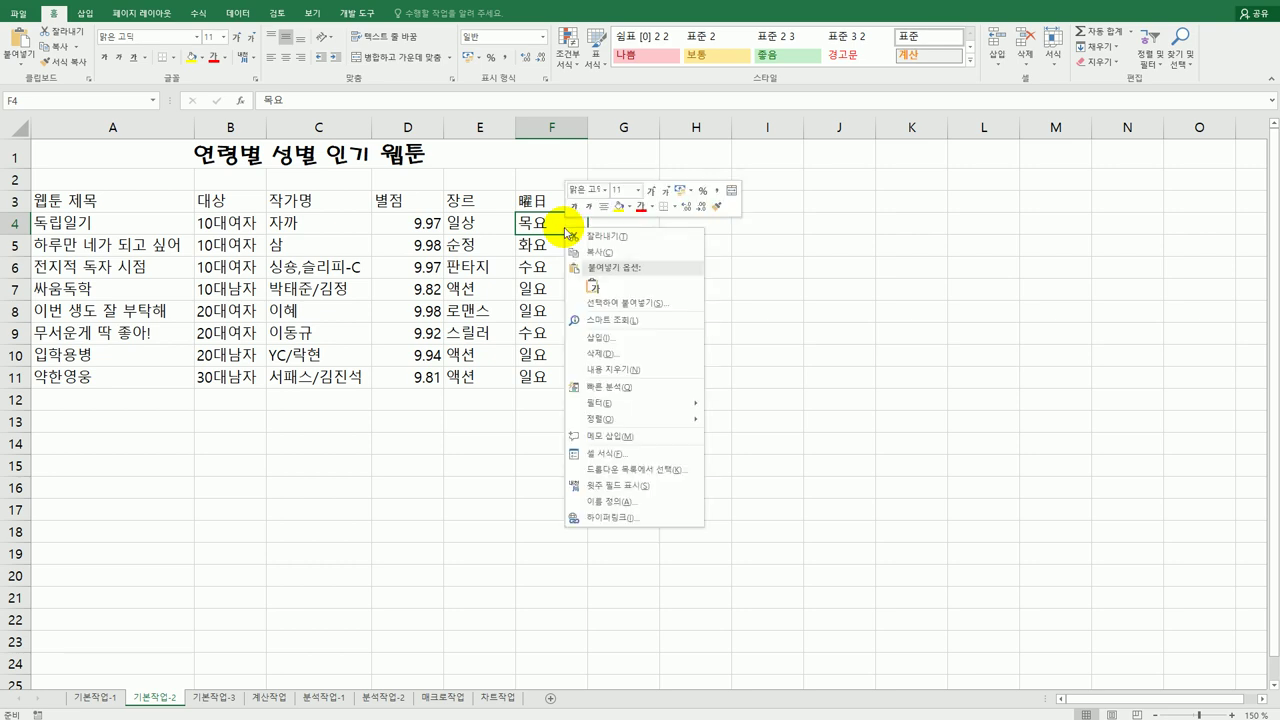
click(652, 437)
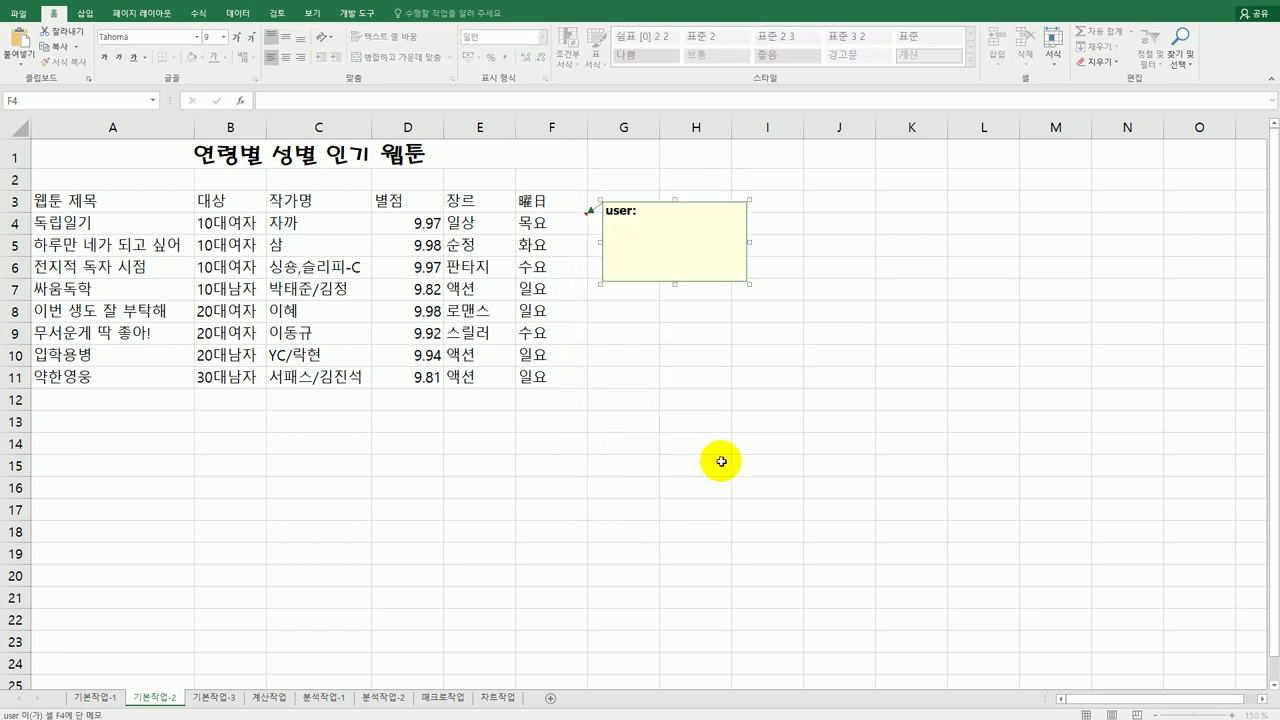
key(ctrl+a)
text(10e)
key(BackSpace)
text(ㄷ)
text(ㅐ, 20대 )
text(모두 인기)
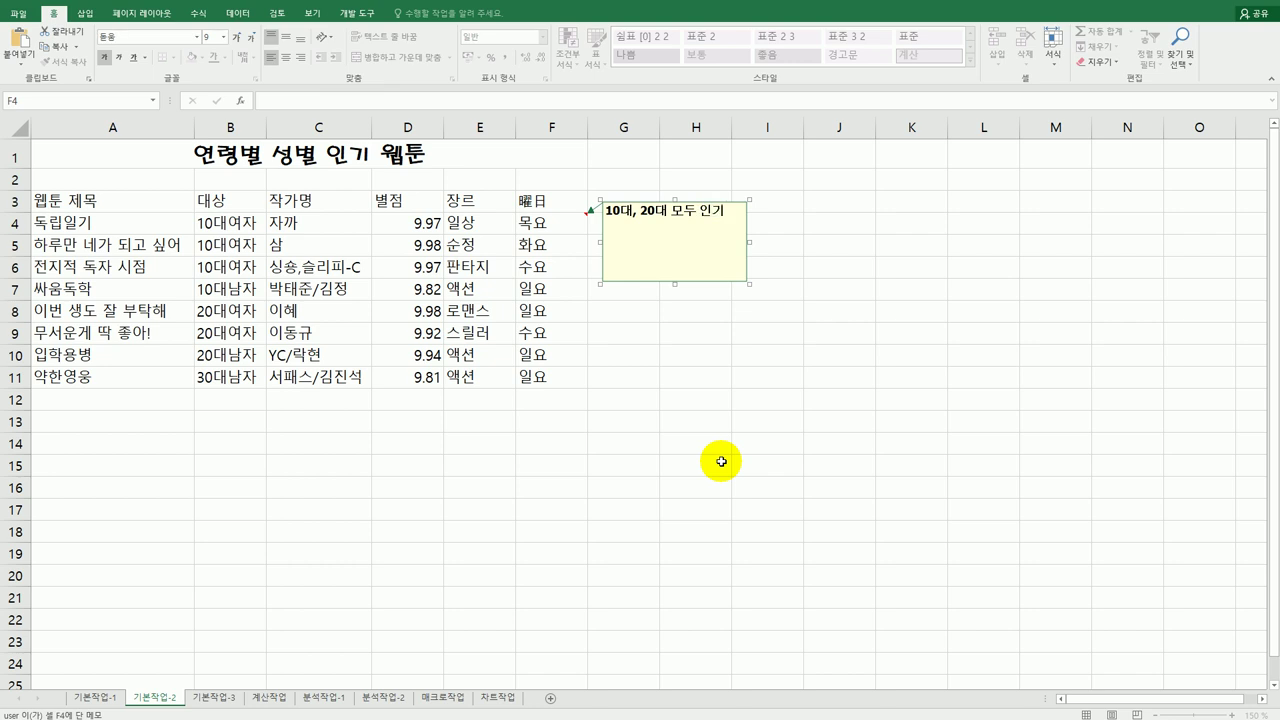
- Set the memo on cell F4 to stay displayed at all times
click(530, 224)
right_click(530, 224)
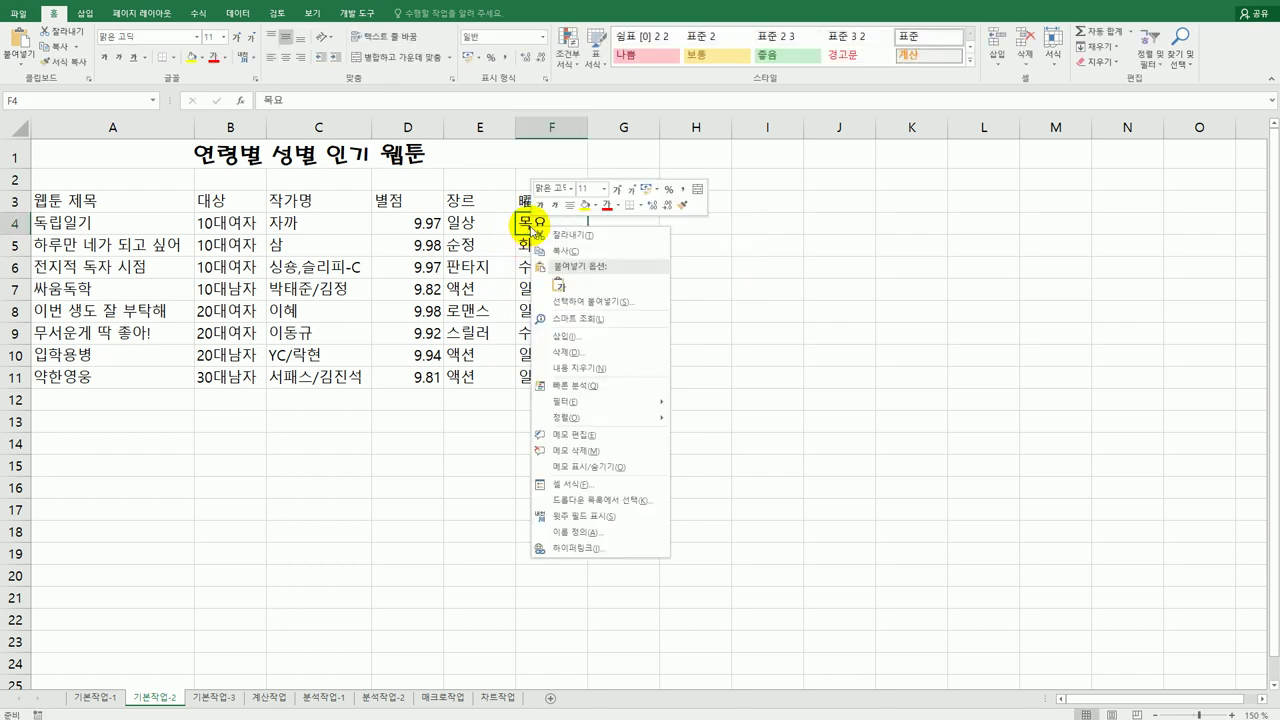
click(619, 468)
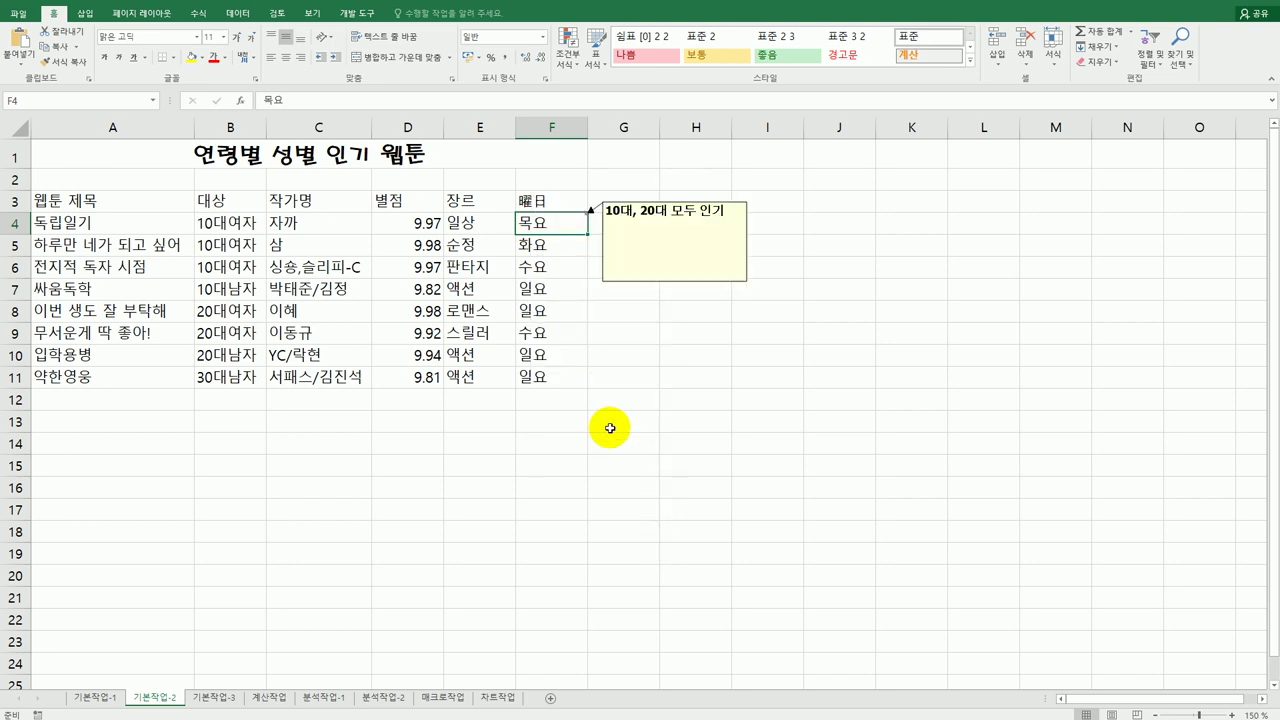
- Turn on automatic size (자동 크기) in the format settings of the F4 memo
click(636, 204)
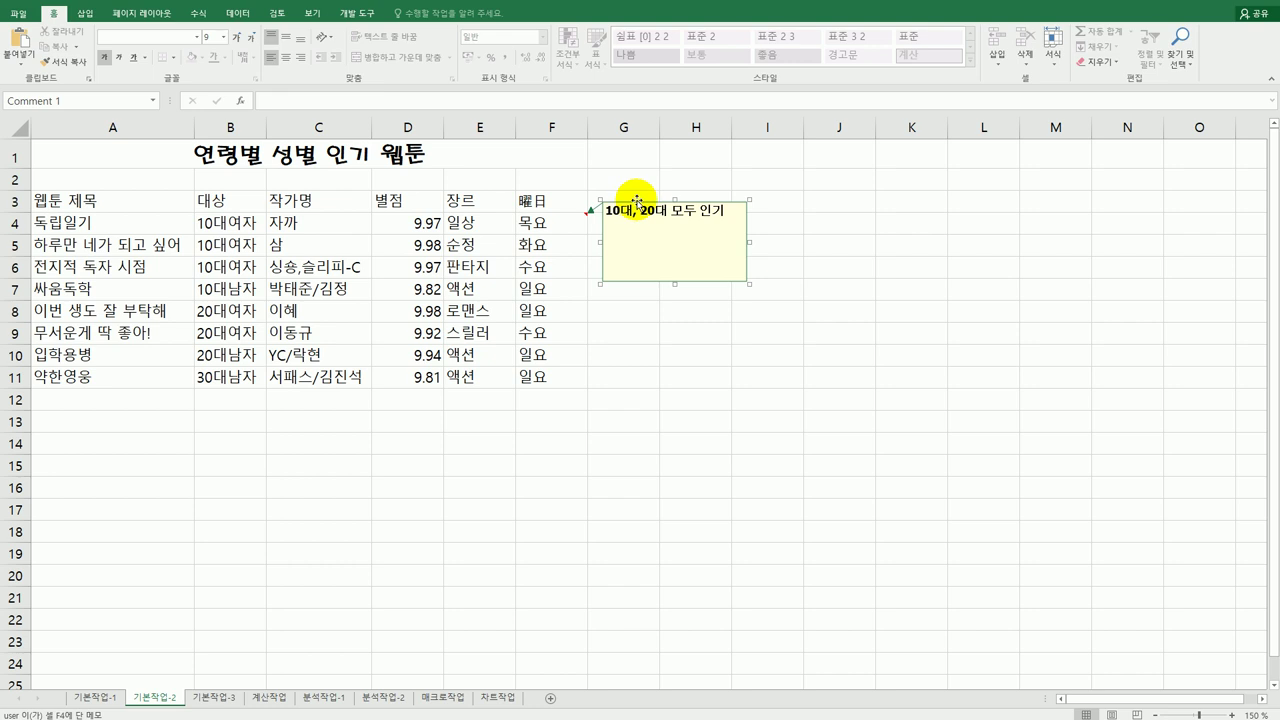
right_click(636, 202)
click(688, 366)
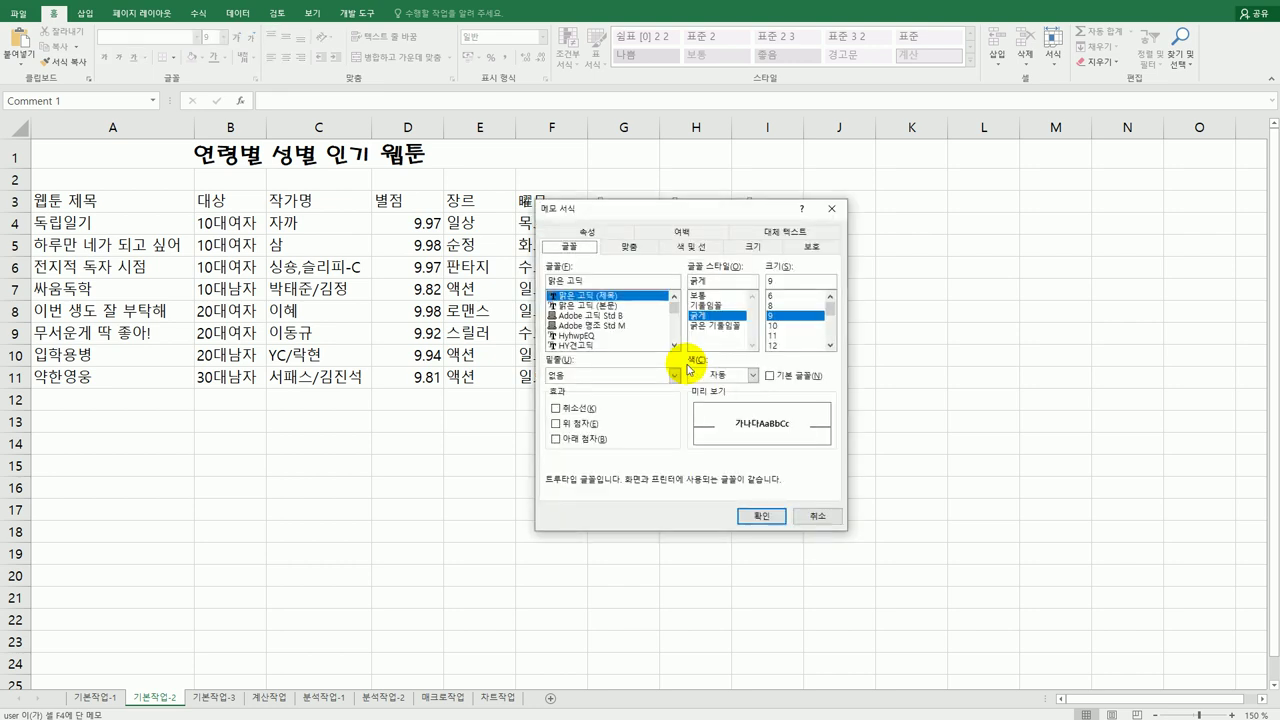
click(636, 250)
click(590, 326)
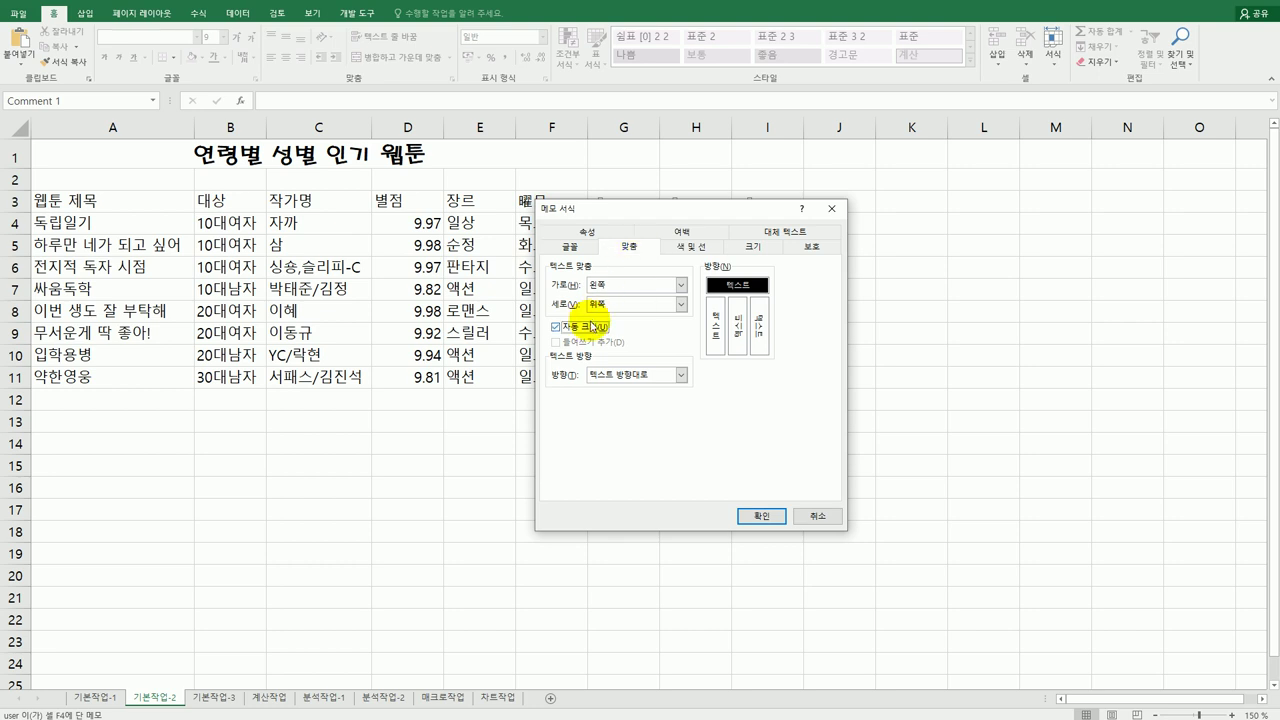
click(774, 514)
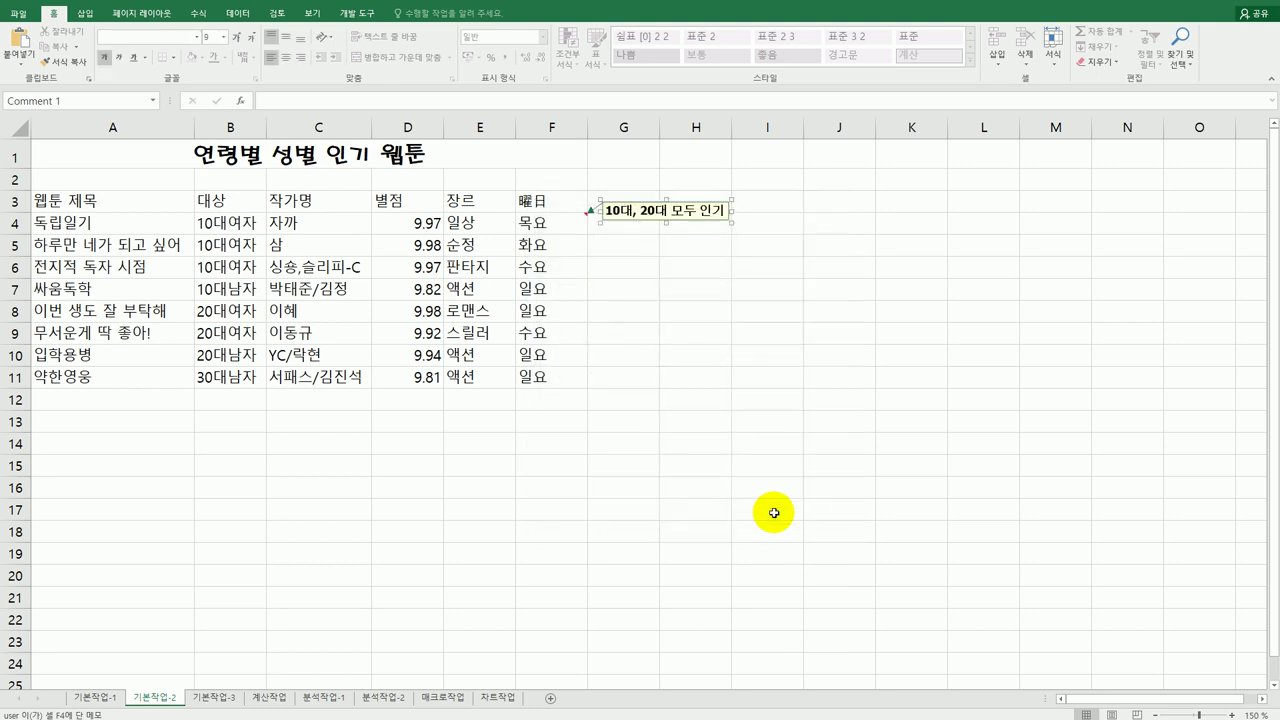
click(774, 513)
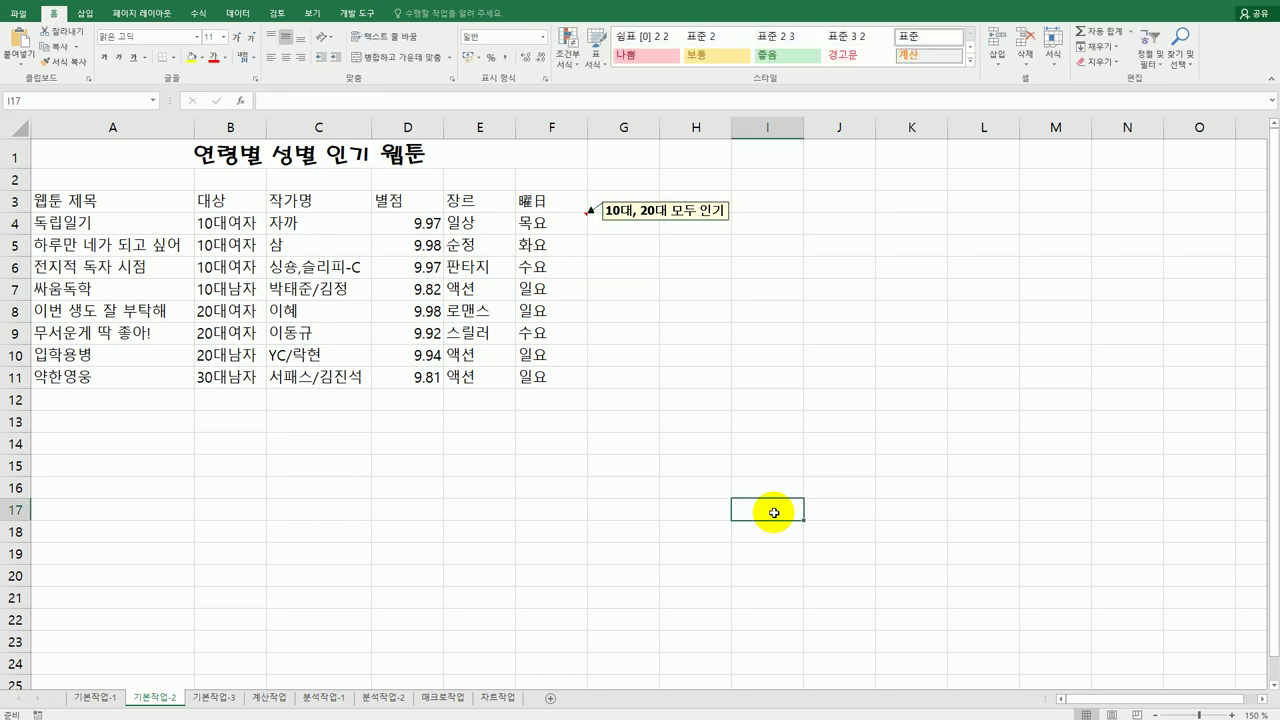
- Enter the custom number format 0.00 for the ratings in D4:D11
drag(420, 222, 414, 374)
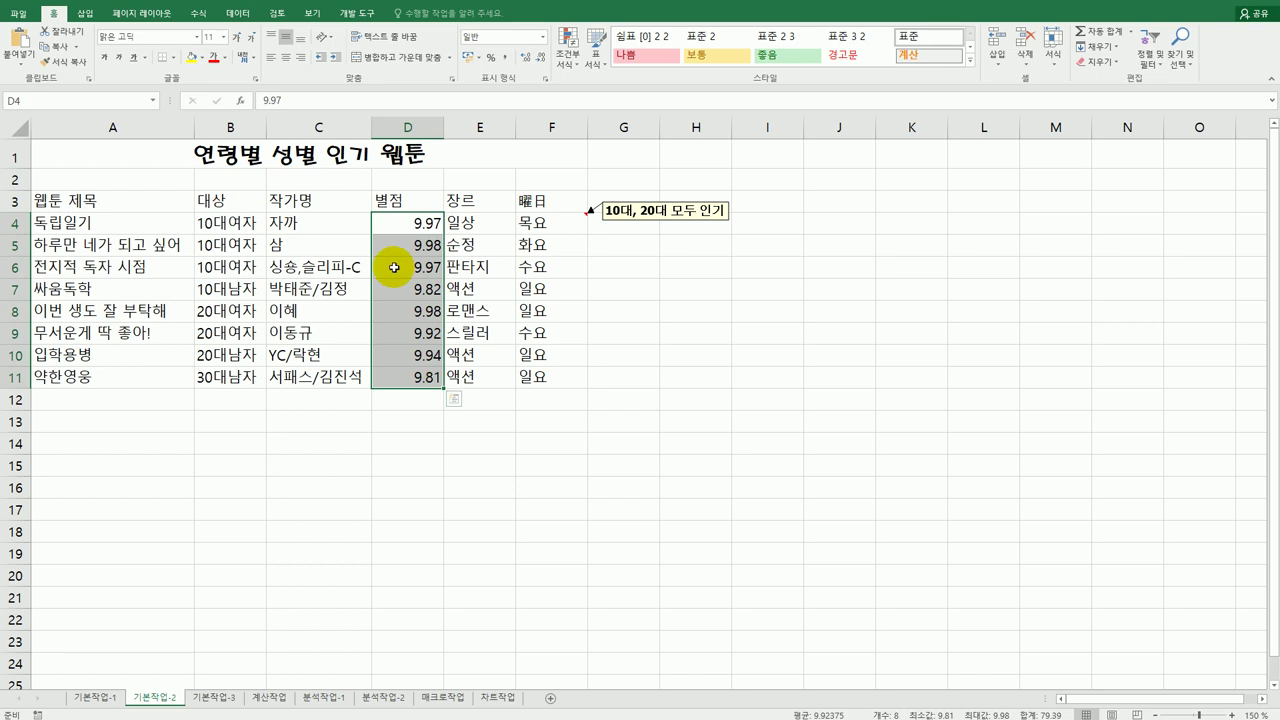
right_click(400, 255)
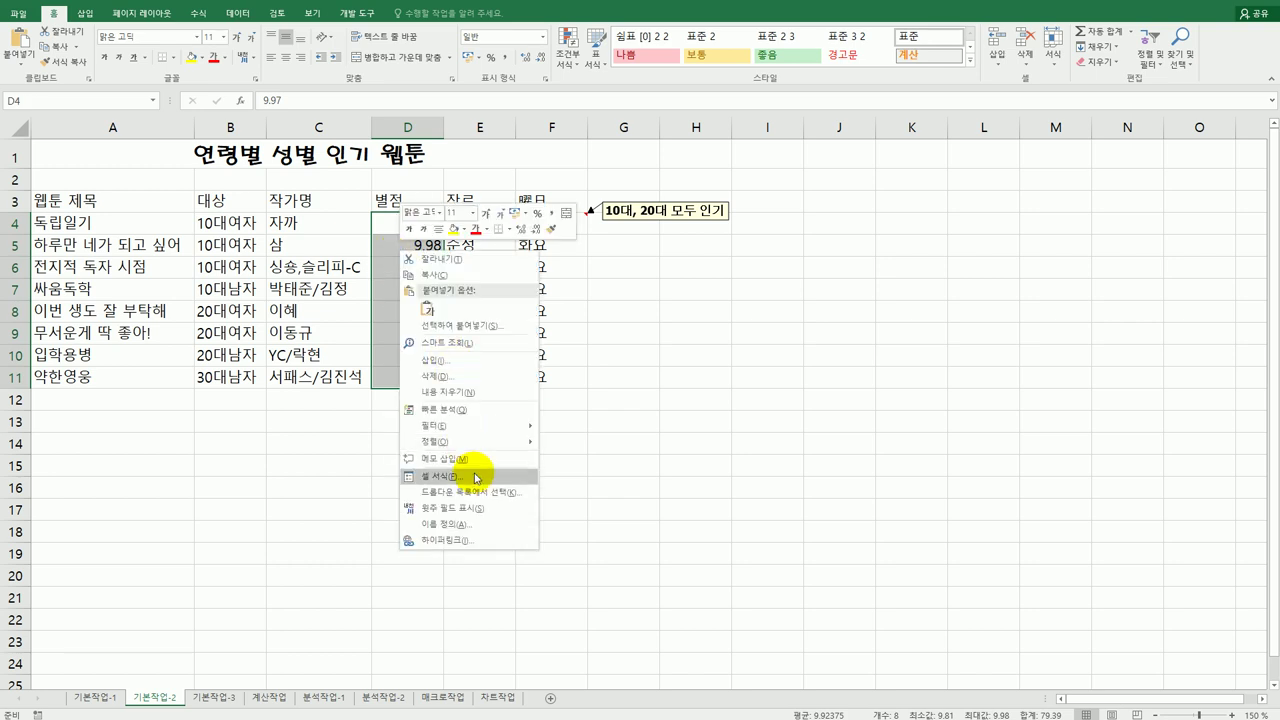
click(440, 476)
drag(541, 298, 874, 258)
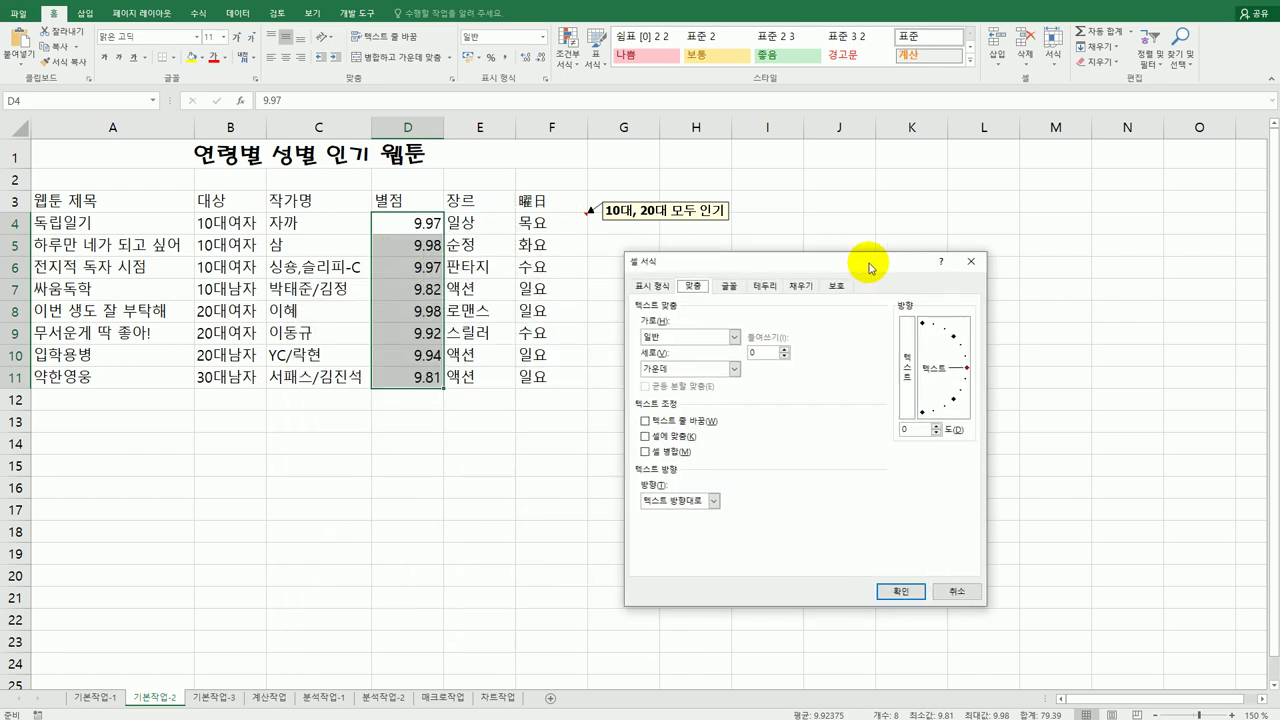
click(657, 283)
click(665, 424)
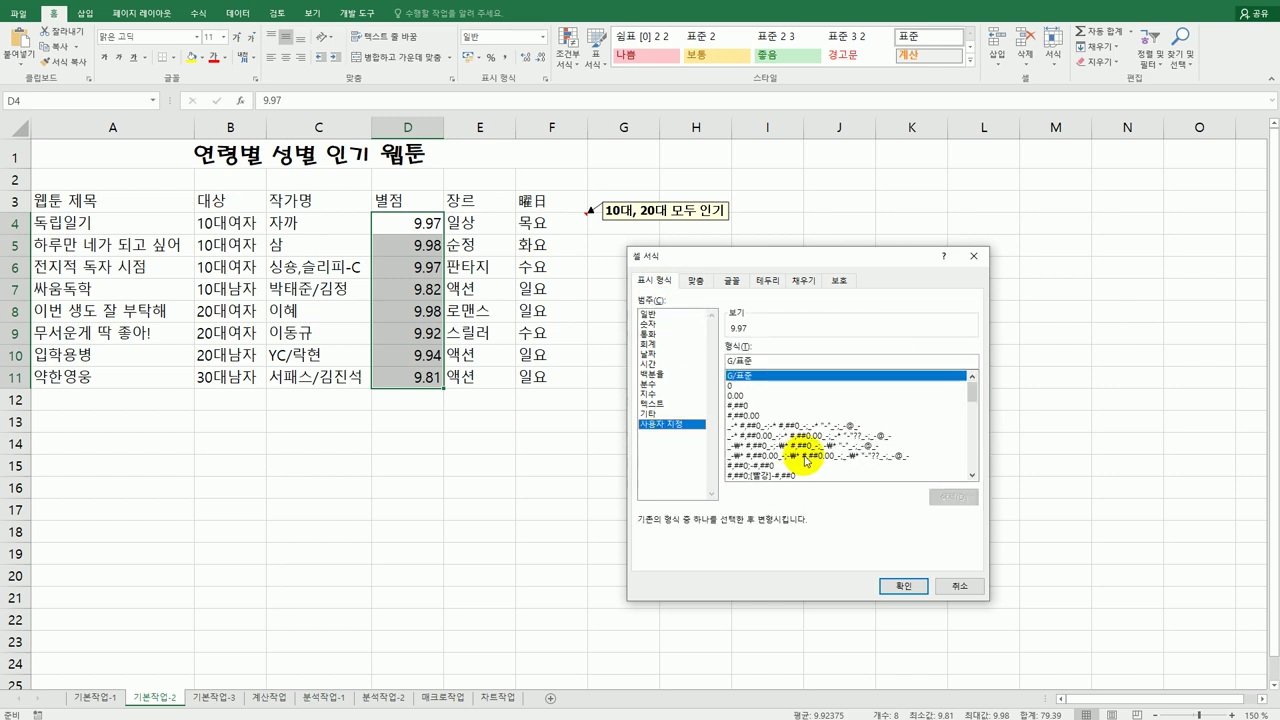
drag(837, 362, 708, 364)
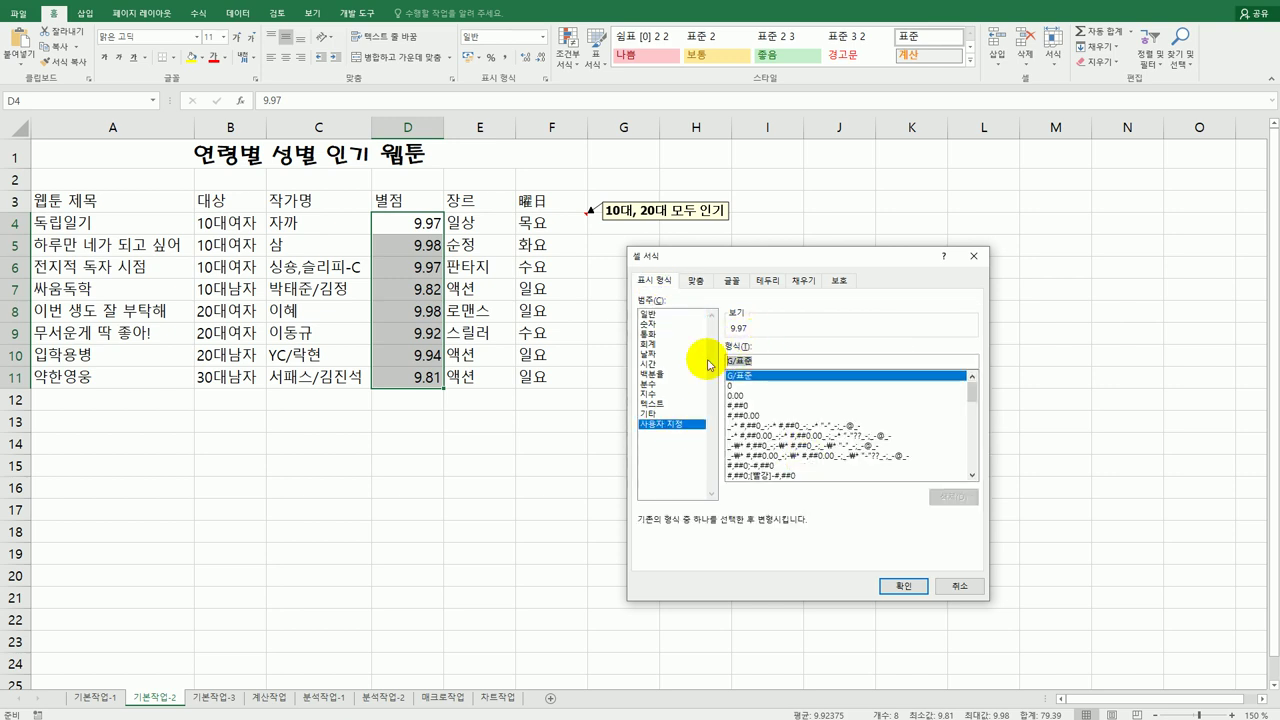
text(0.)
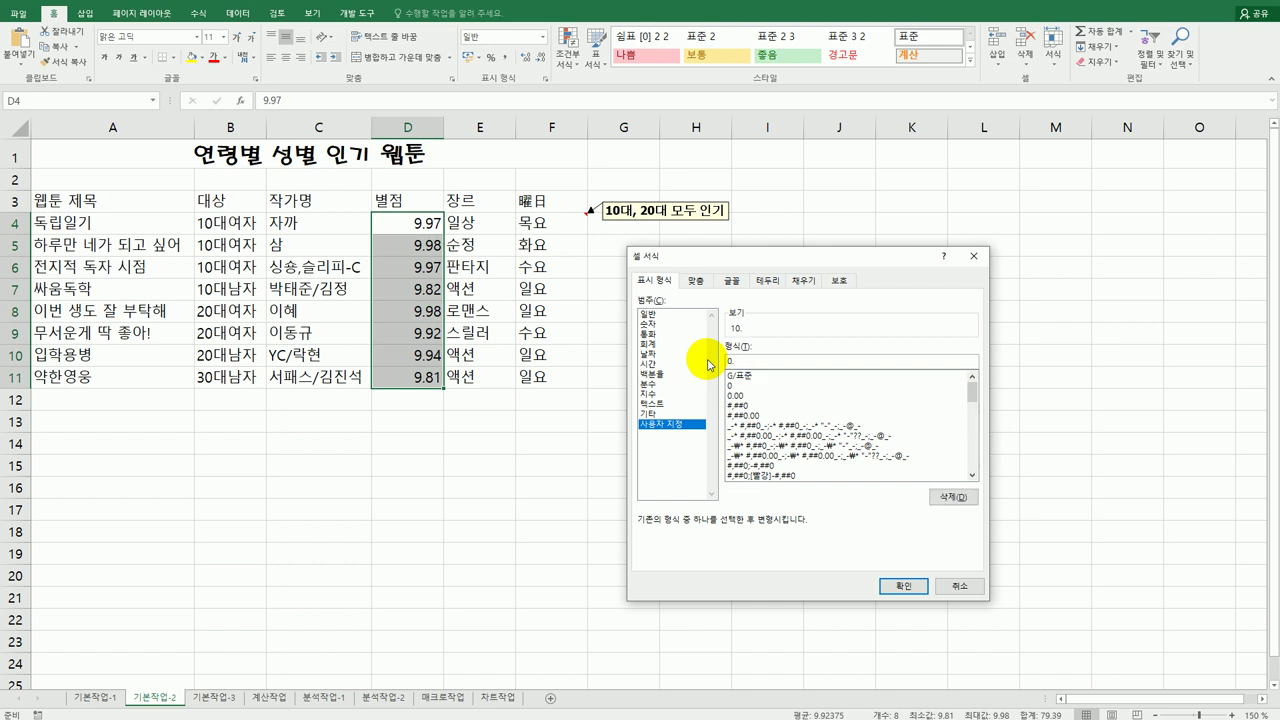
text(00)
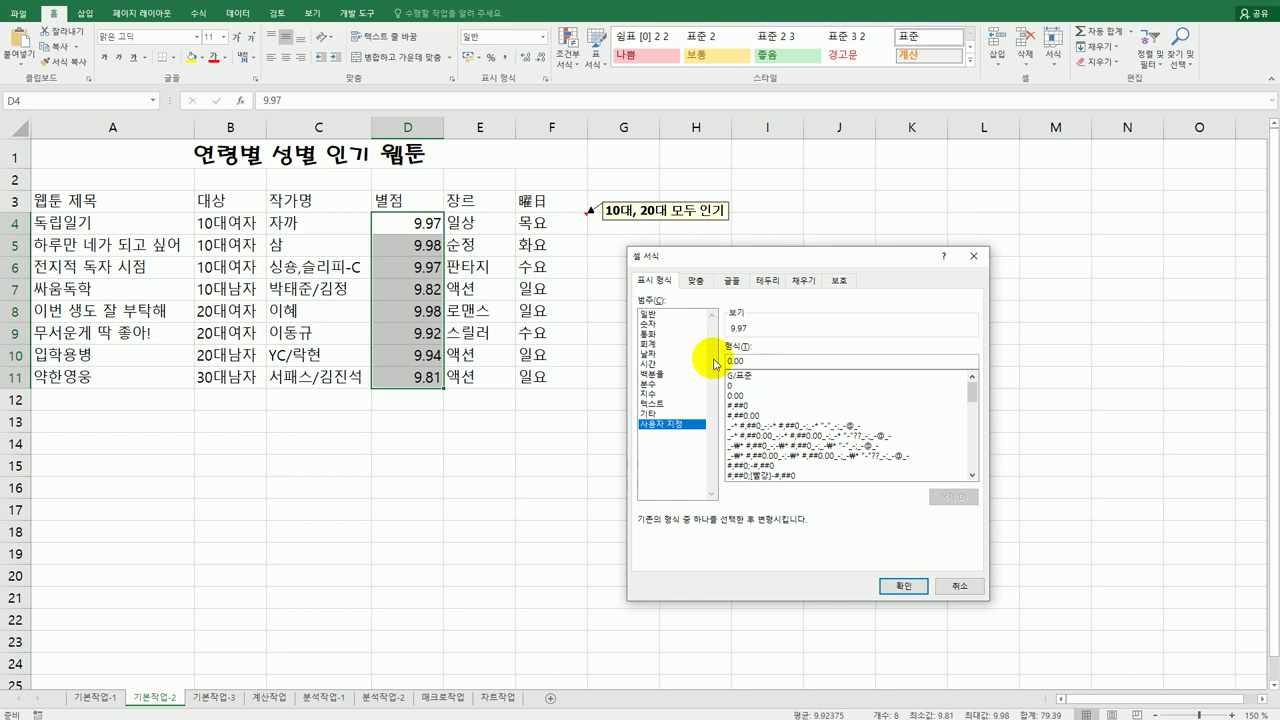
- Extend the ratings' custom format to [빨강]"★" 0.00, check it against the task sheet's display example, and apply it
click(728, 361)
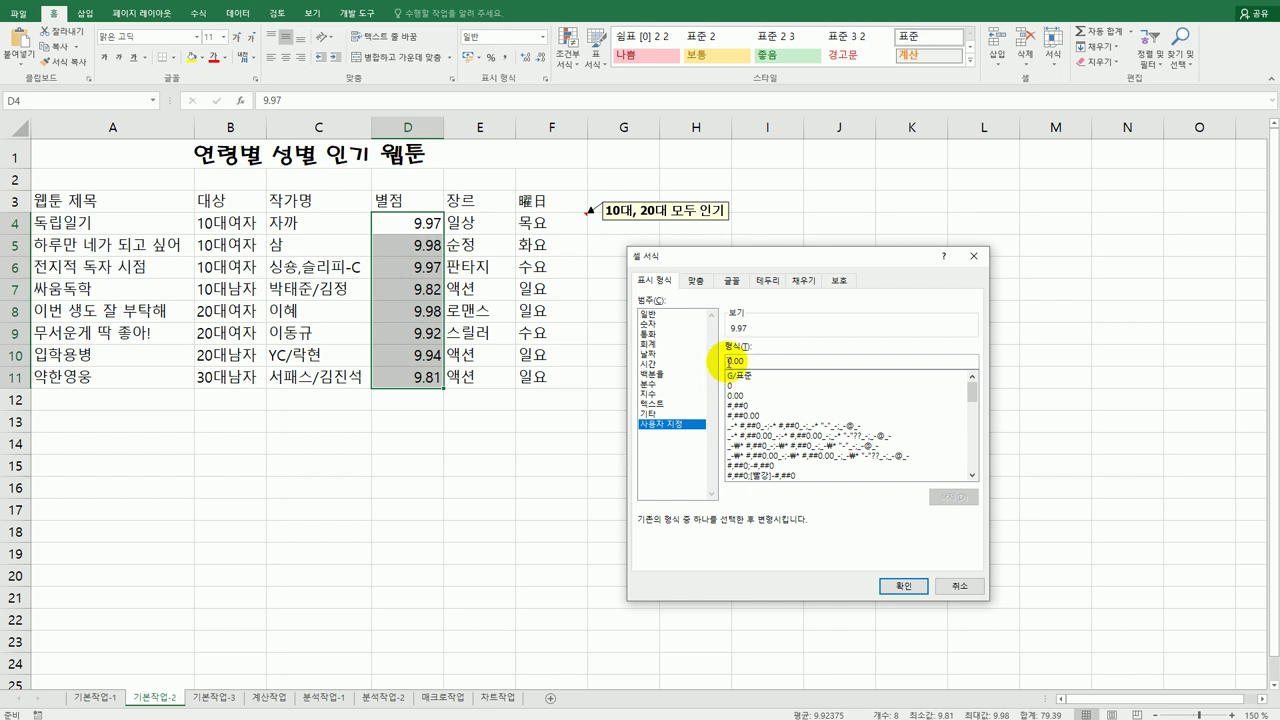
text([)
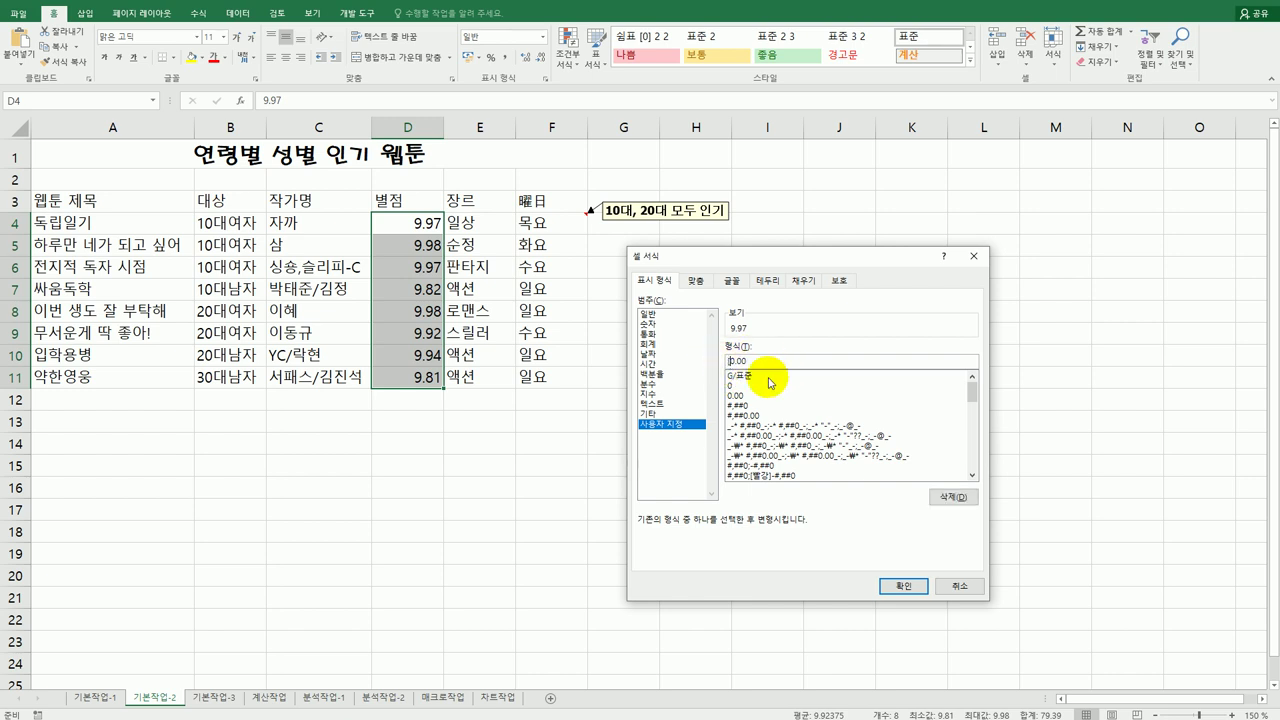
text(C)
text(빨)
text(강)
key(Hangul)
key(Hangul_Hanja)
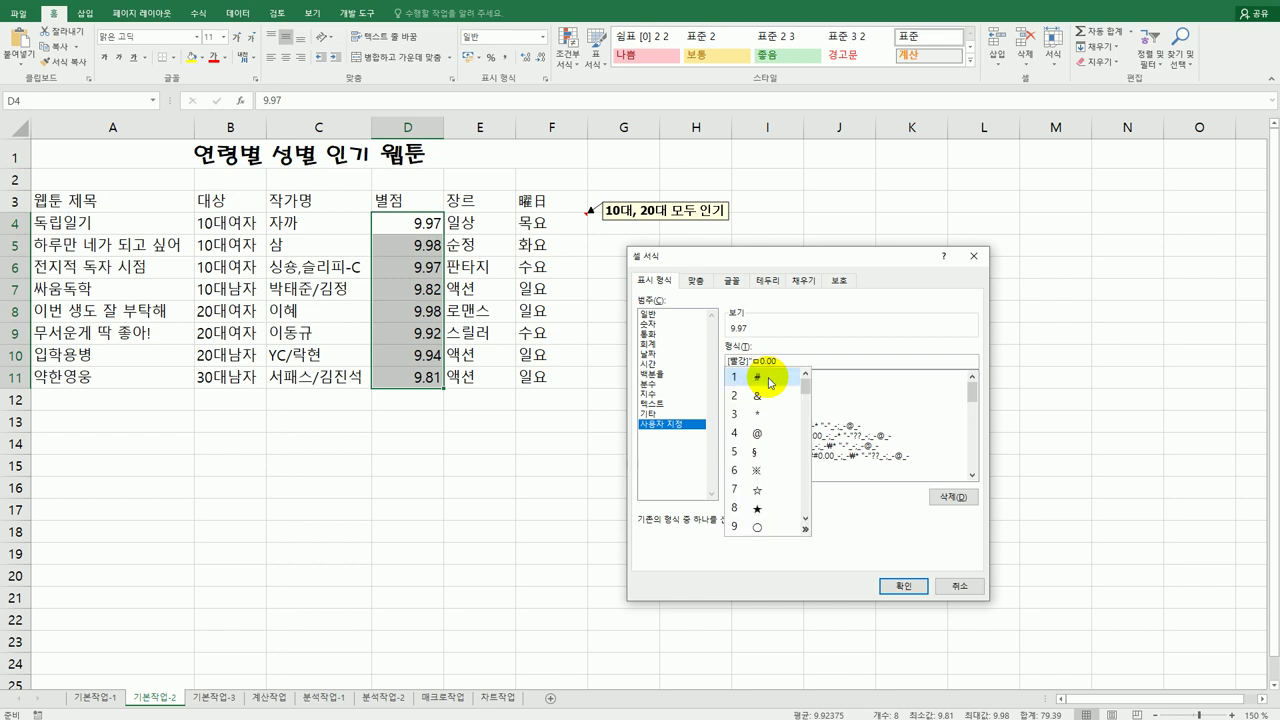
click(757, 508)
text(")
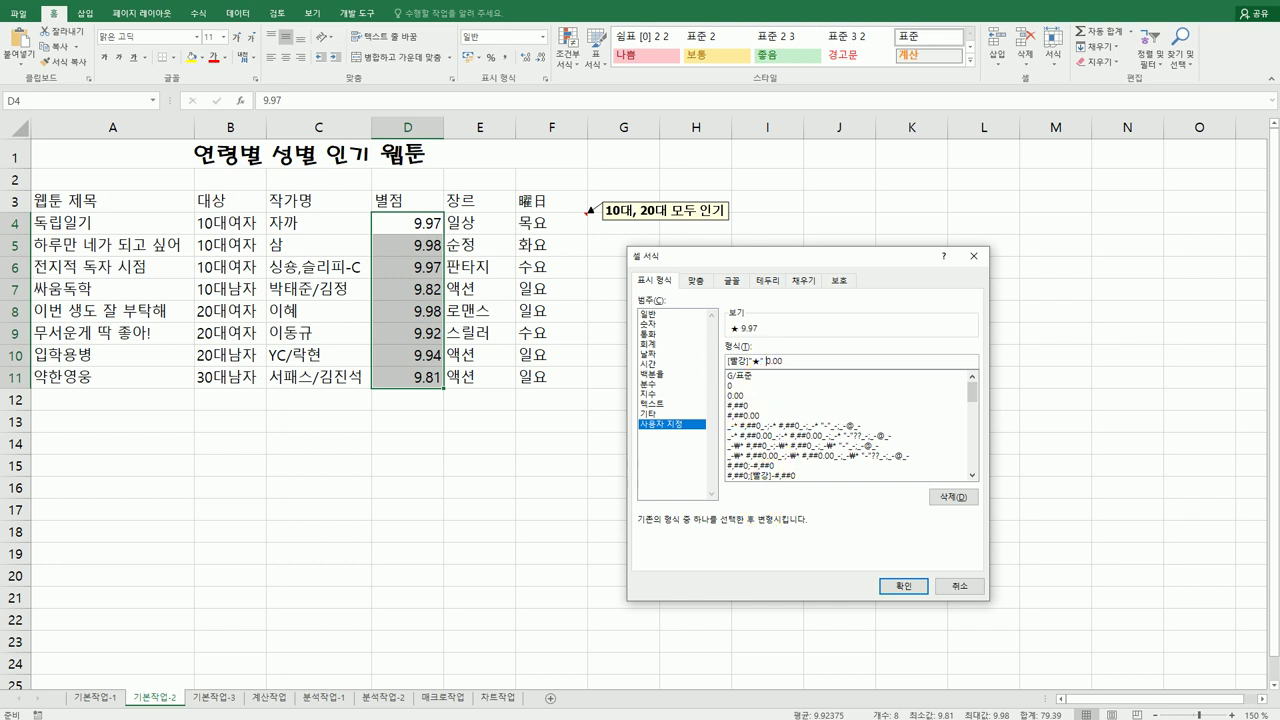
key(alt+Tab)
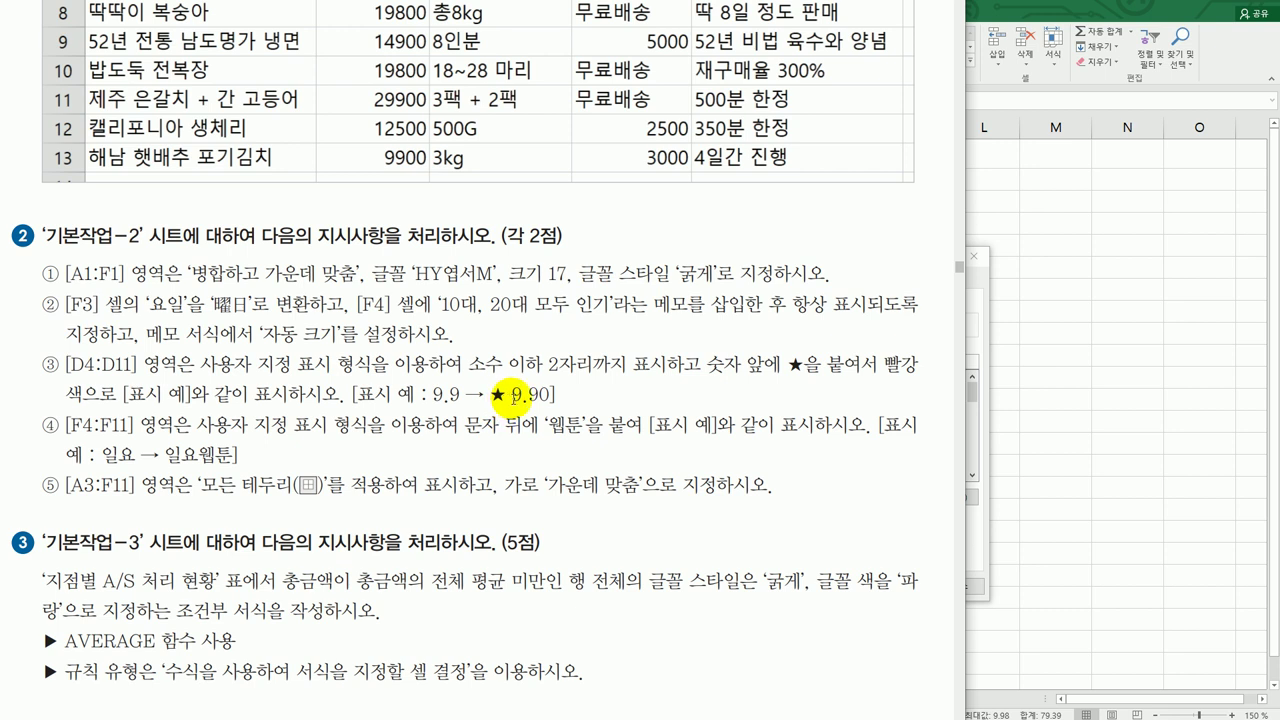
click(977, 447)
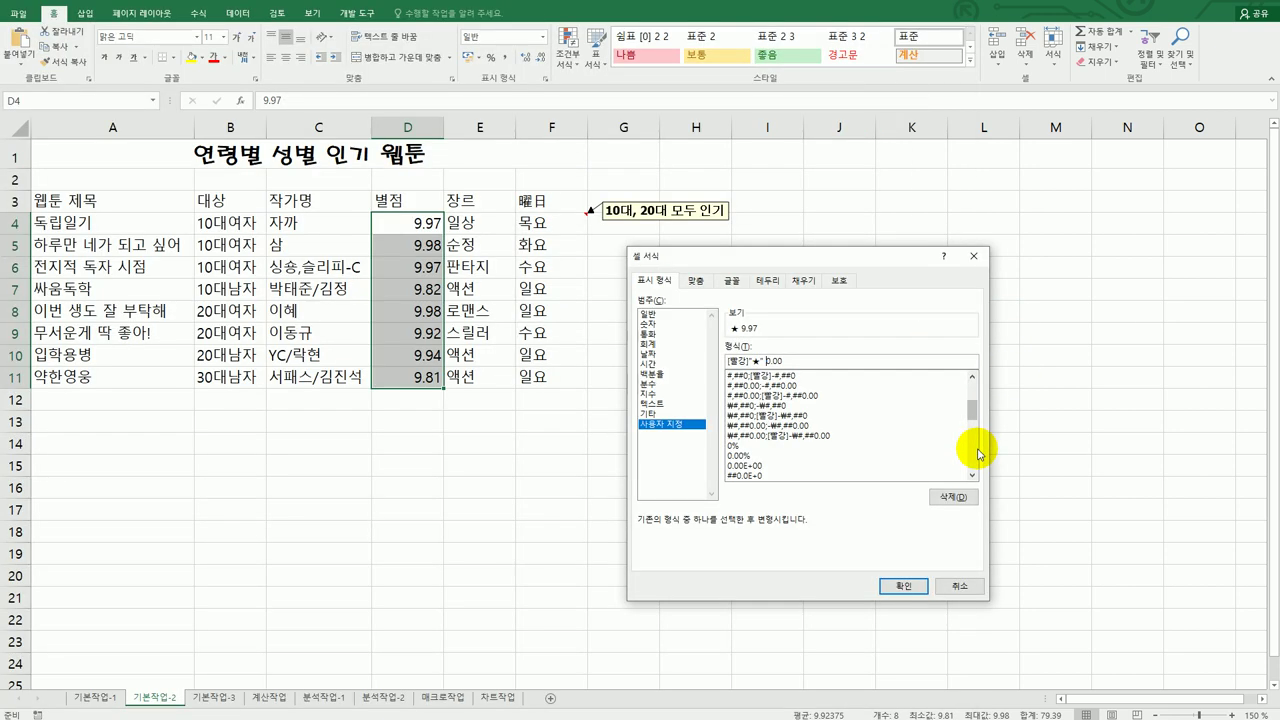
click(906, 588)
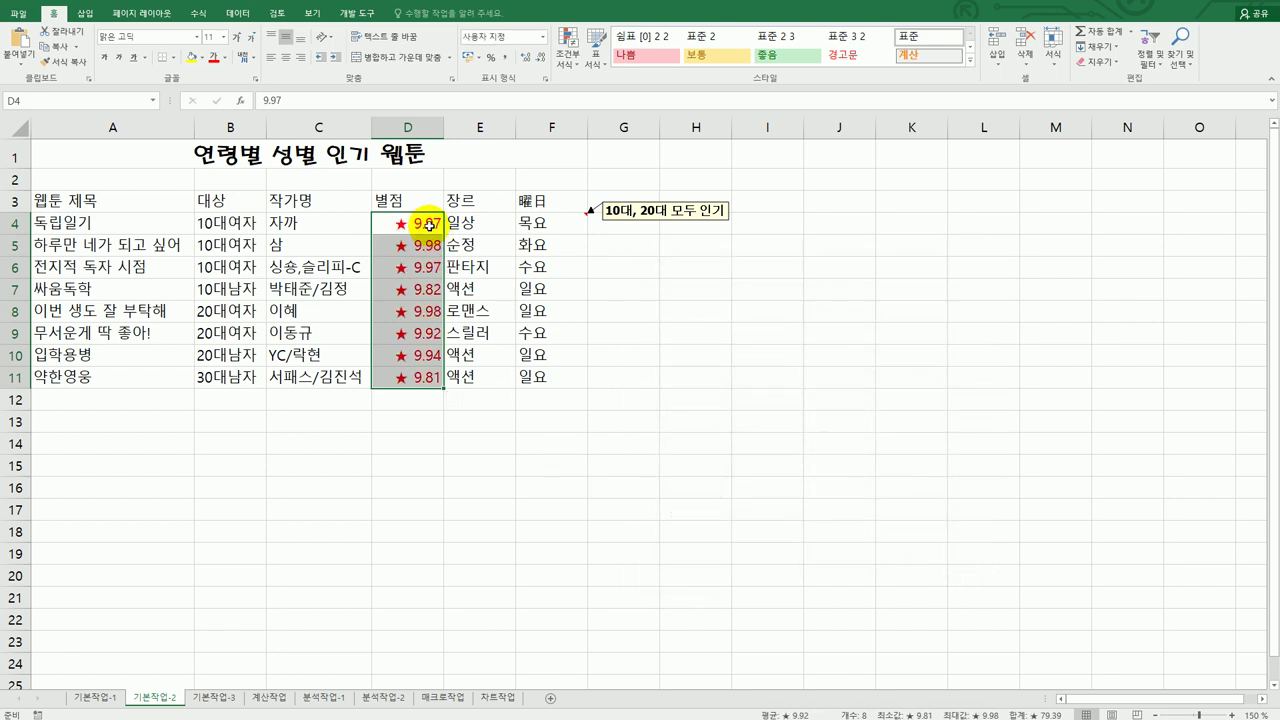
click(400, 377)
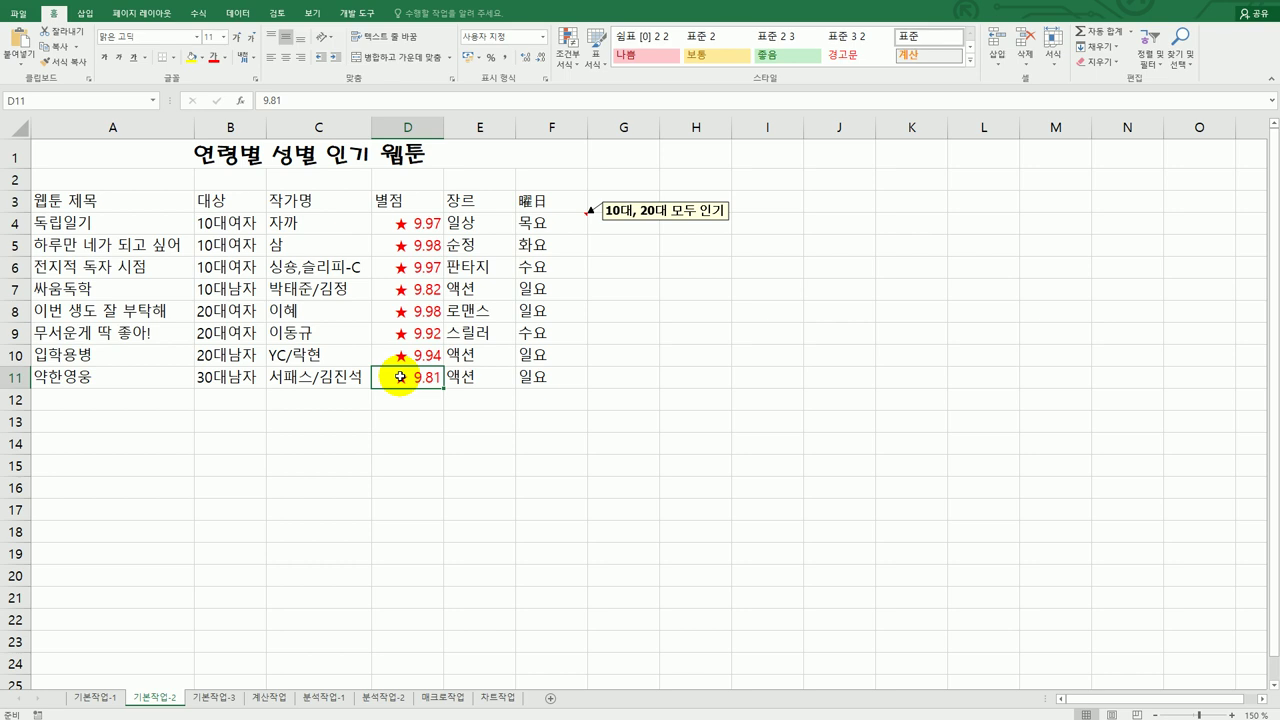
- Start a custom number format for the weekday cells F4:F11 with the text placeholder @
click(533, 222)
drag(535, 287, 563, 377)
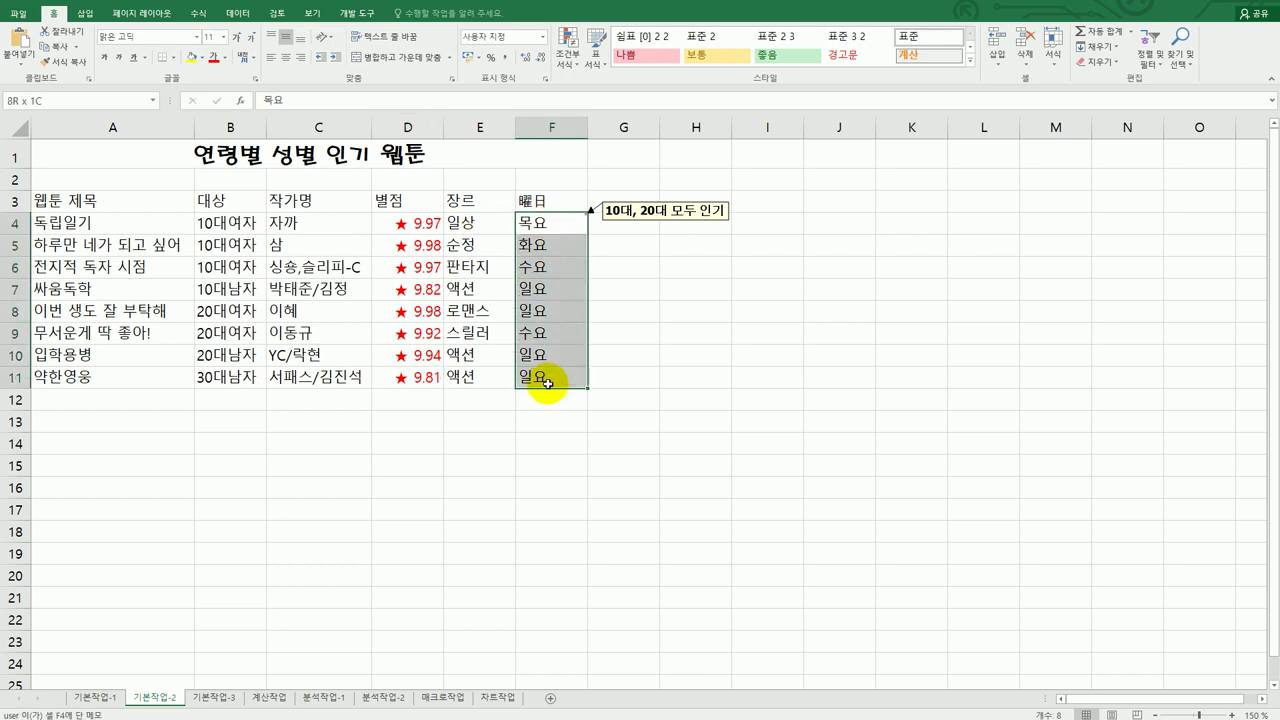
right_click(563, 287)
click(657, 606)
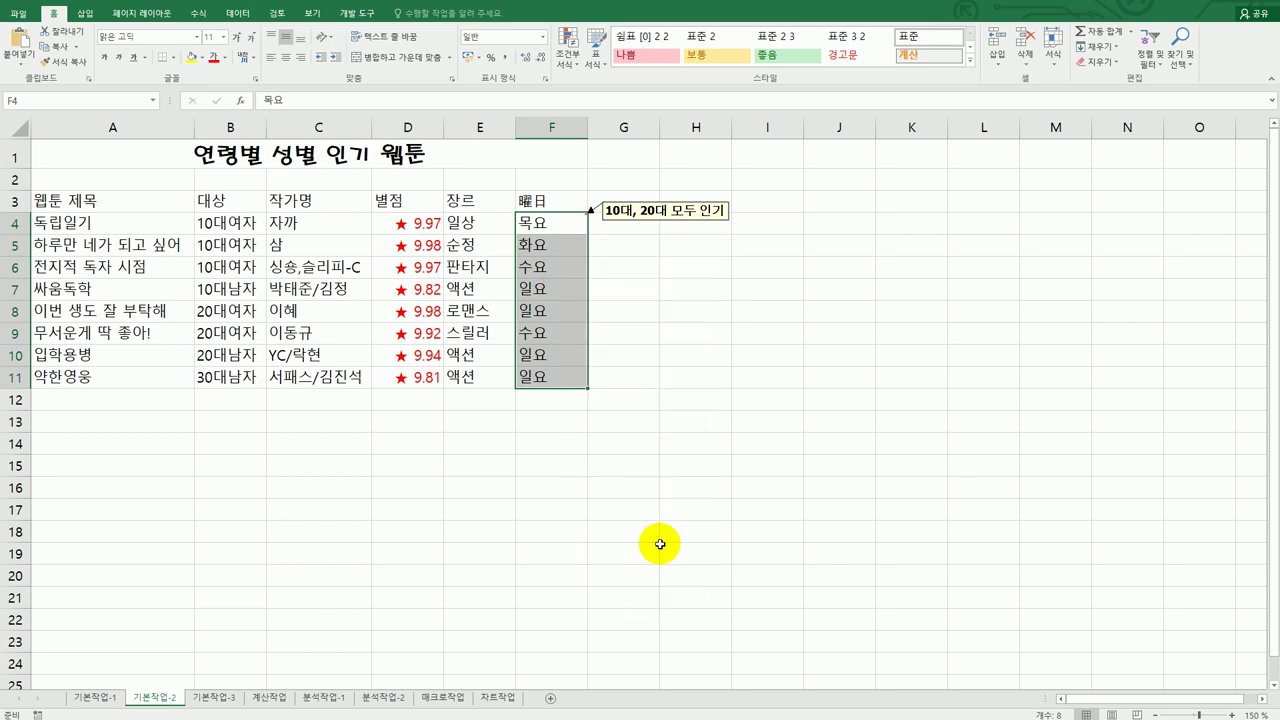
drag(641, 367, 861, 234)
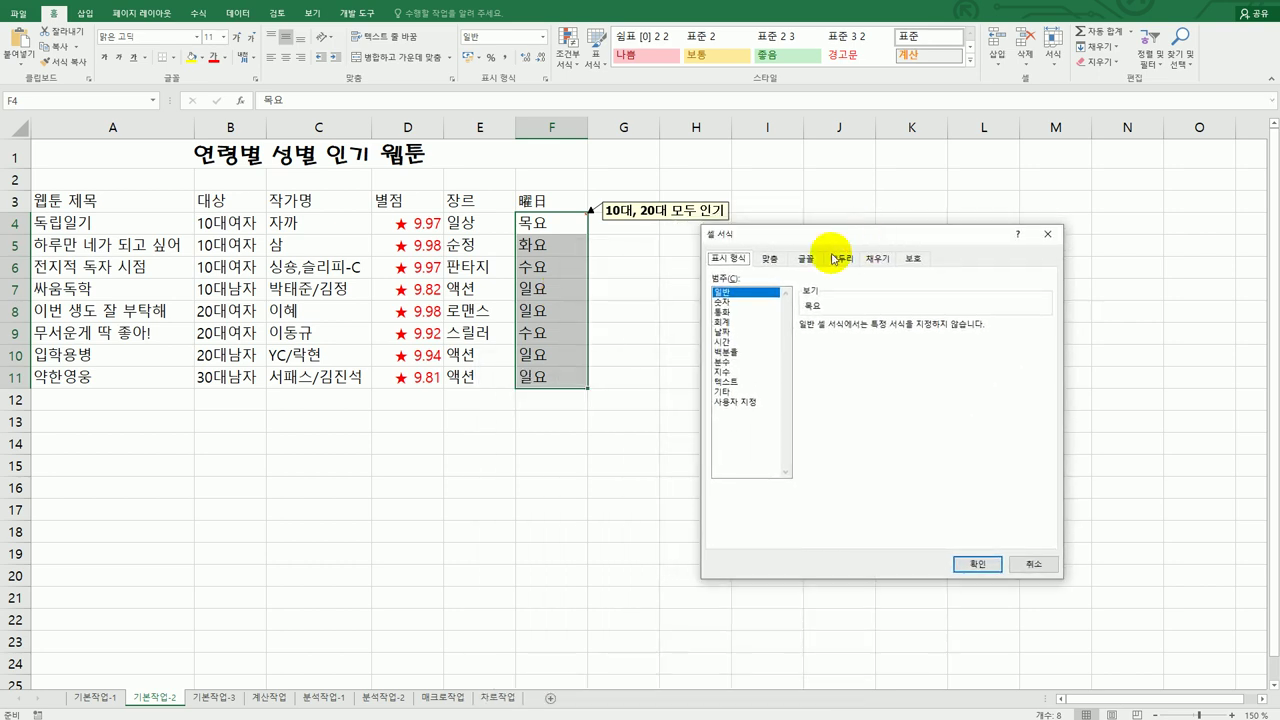
click(730, 401)
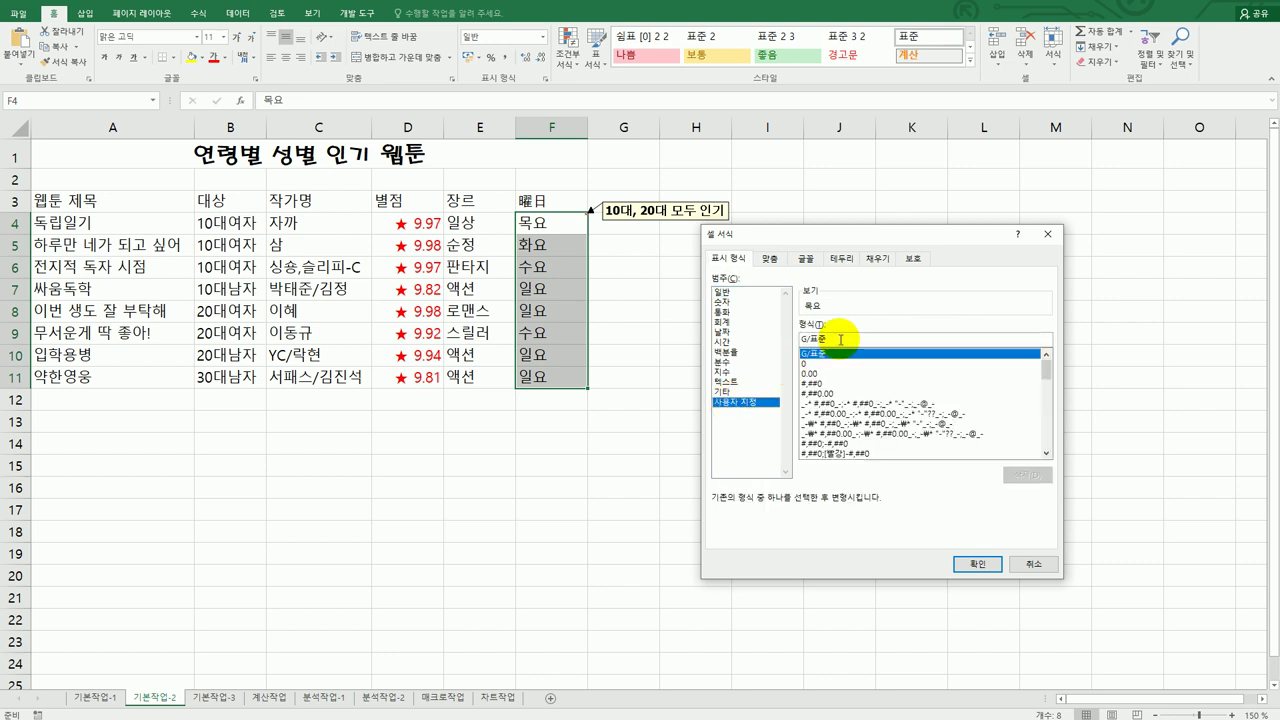
drag(840, 339, 778, 338)
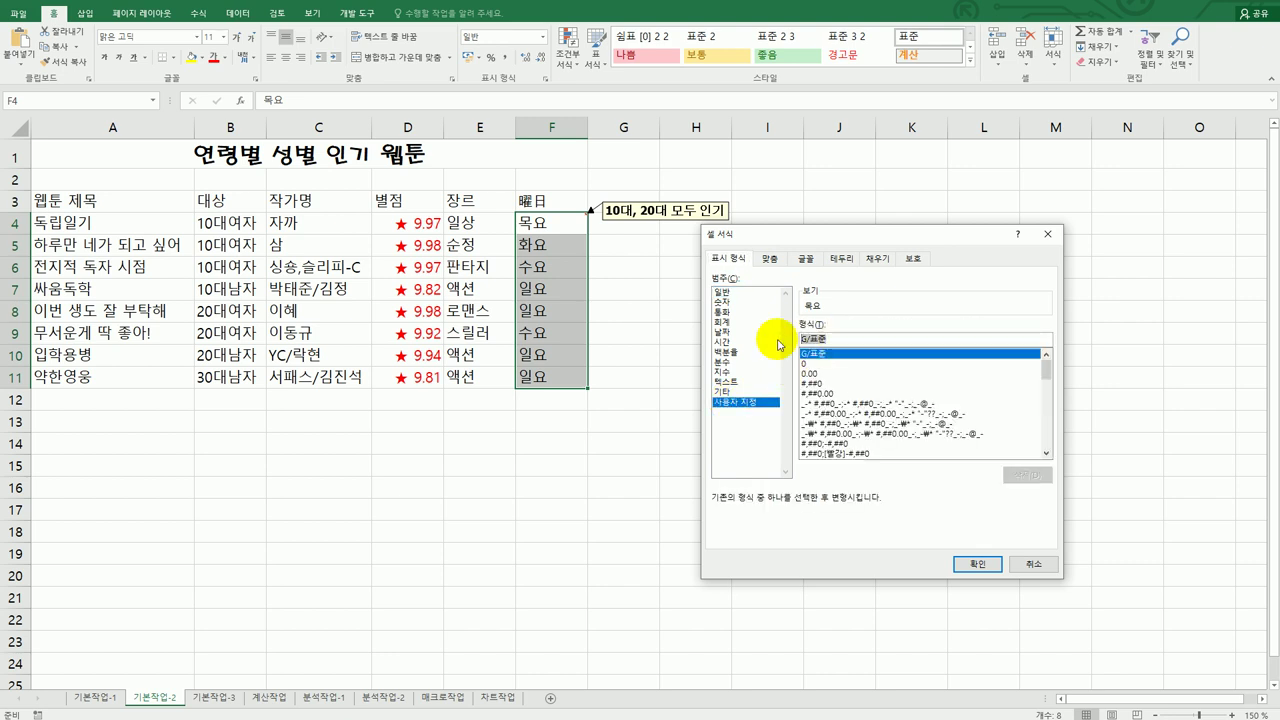
text(@)
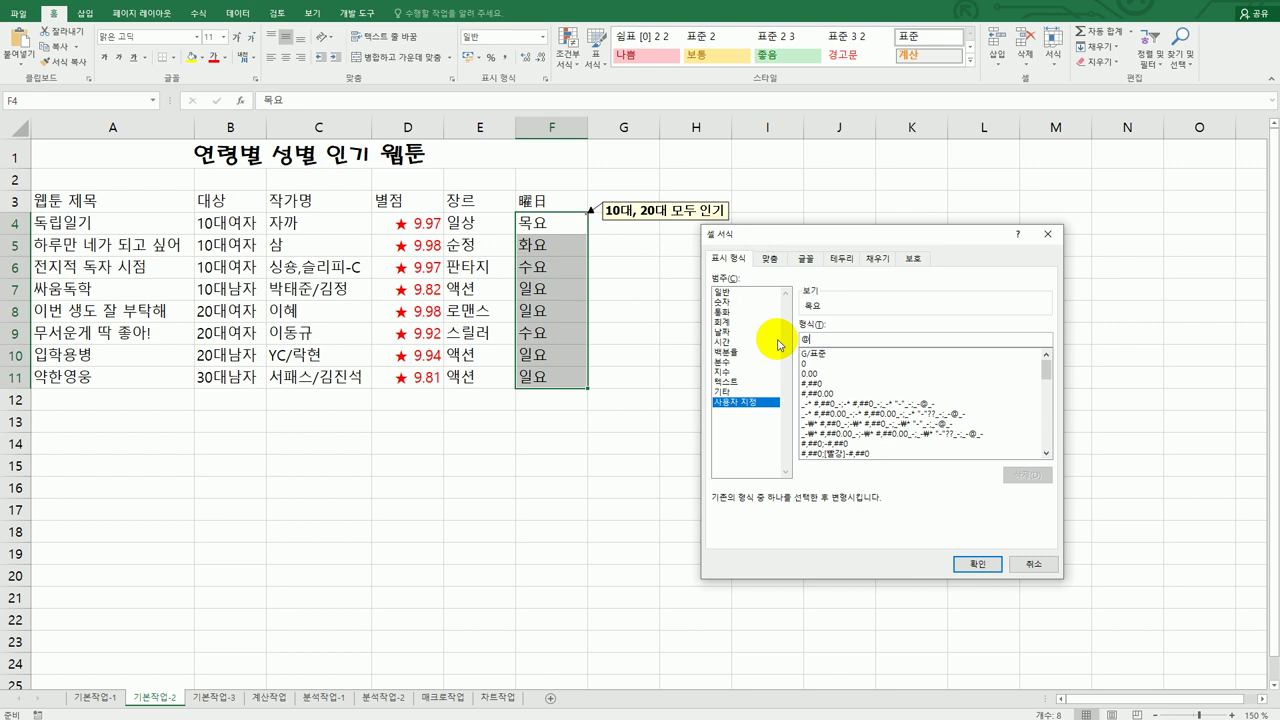
- Extend the weekday cells' custom format to @"웹툰" and apply it
text(")
text(dnp)
key(BackSpace)
key(BackSpace)
key(BackSpace)
text(요)
text(툰)
text(")
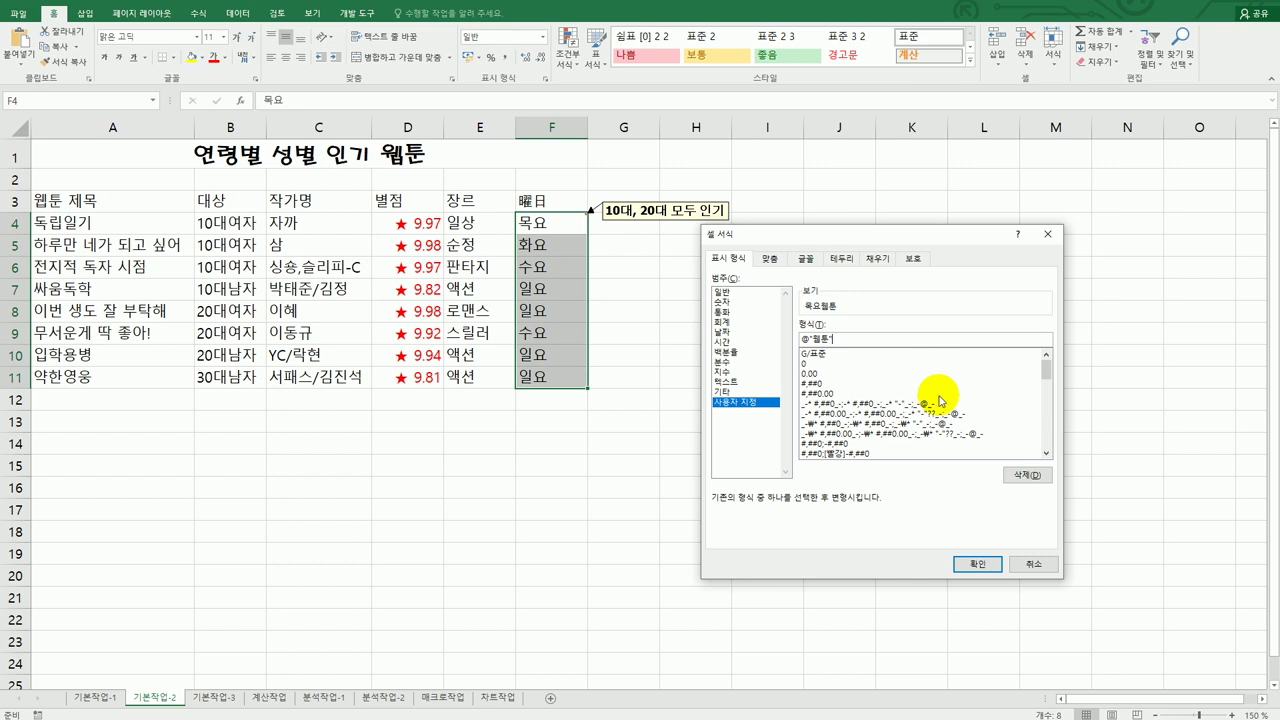
click(977, 566)
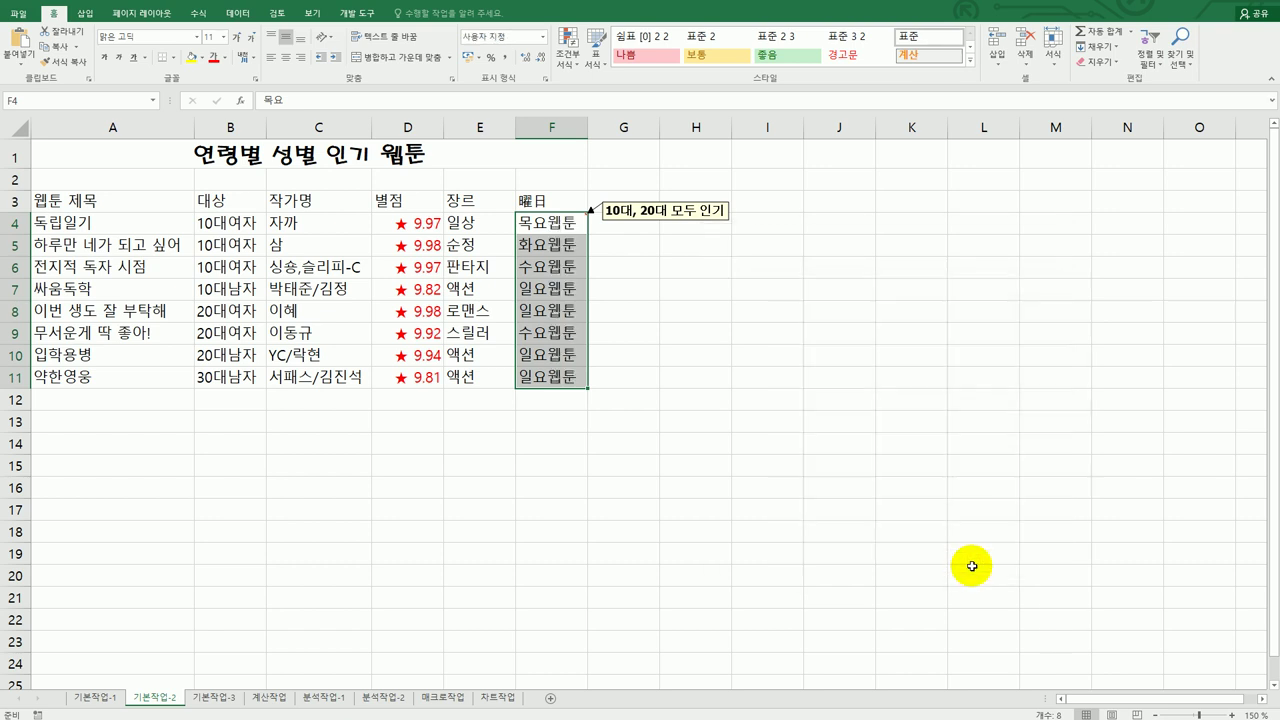
click(972, 568)
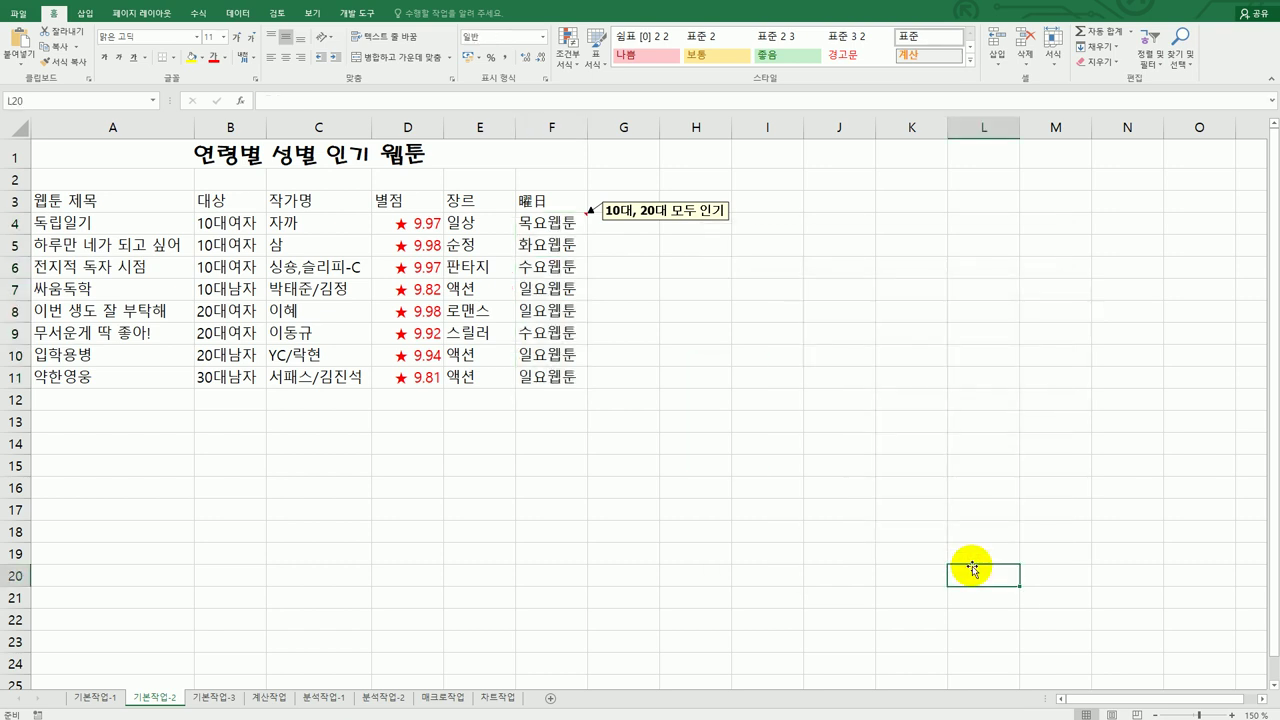
- Apply all borders (모든 테두리) to A3:F11 and centre the cell contents horizontally
drag(120, 200, 526, 380)
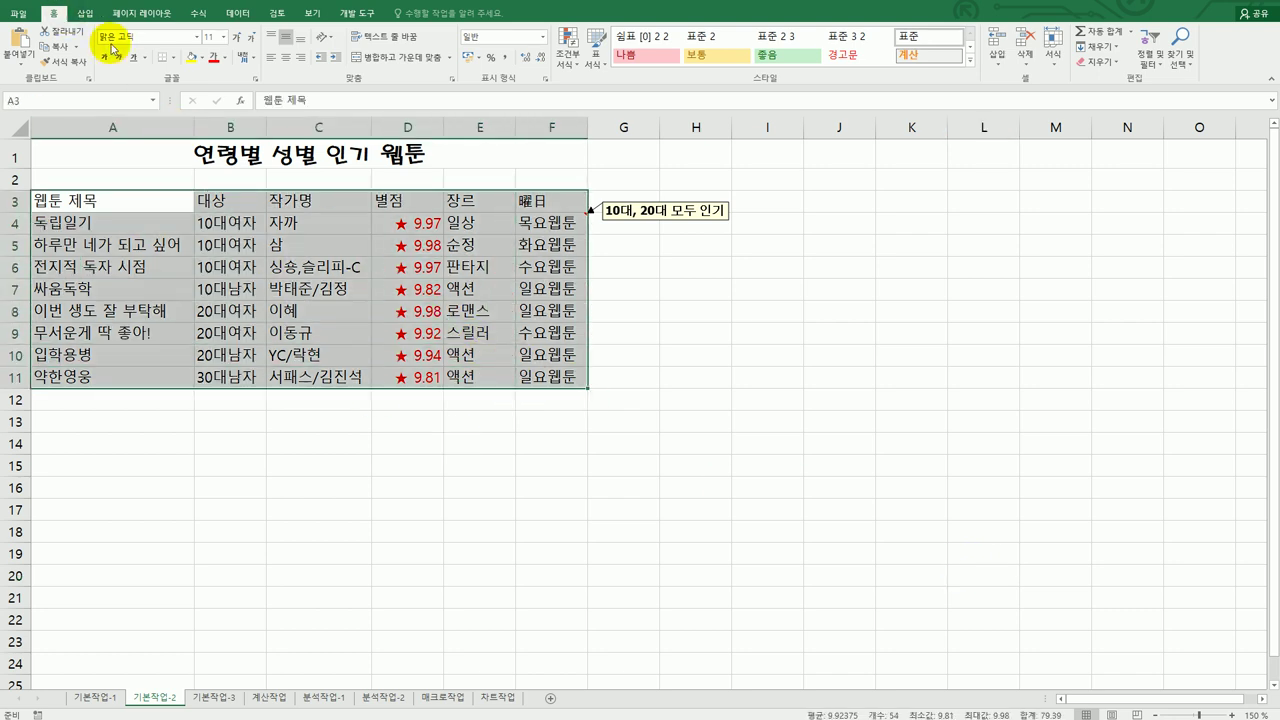
click(173, 57)
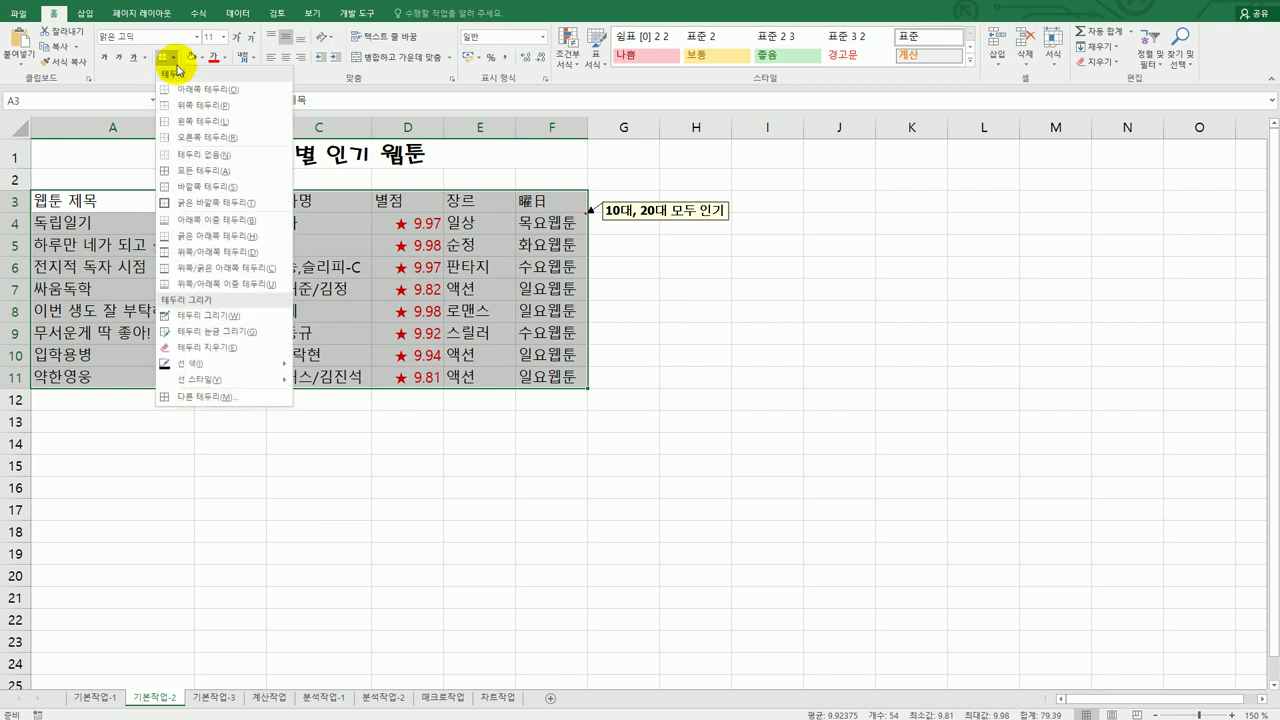
click(194, 175)
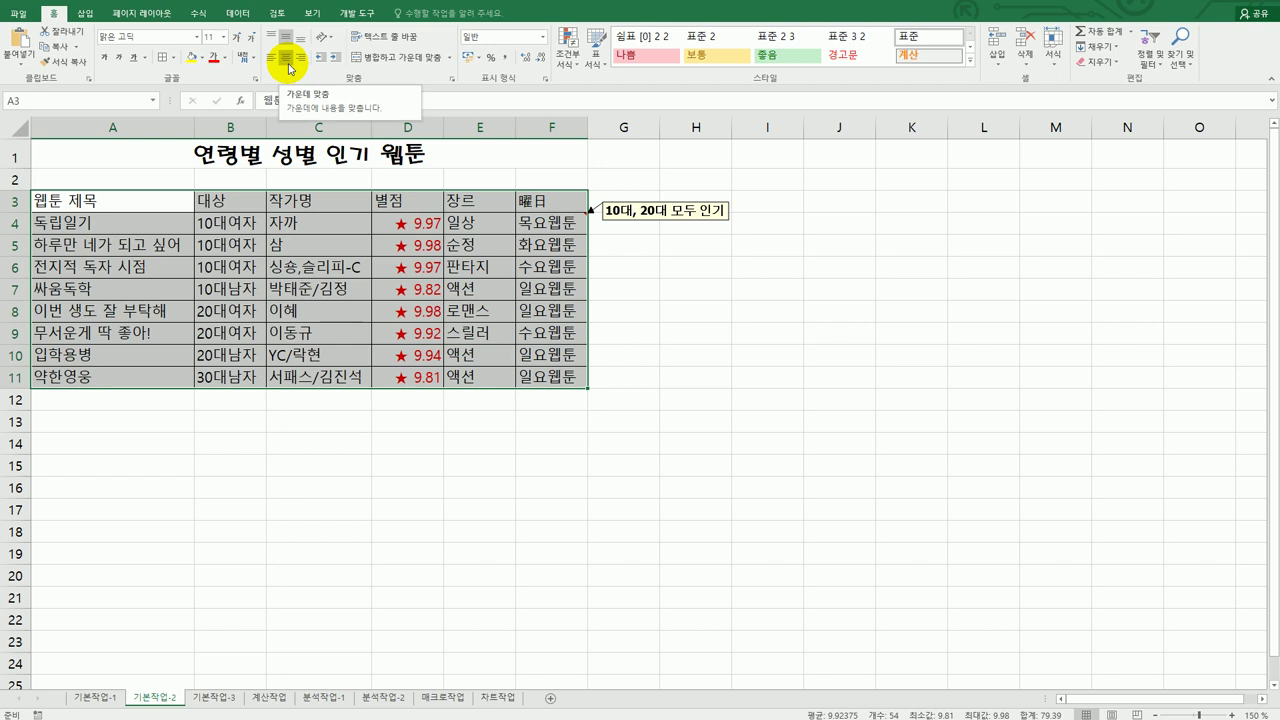
click(289, 64)
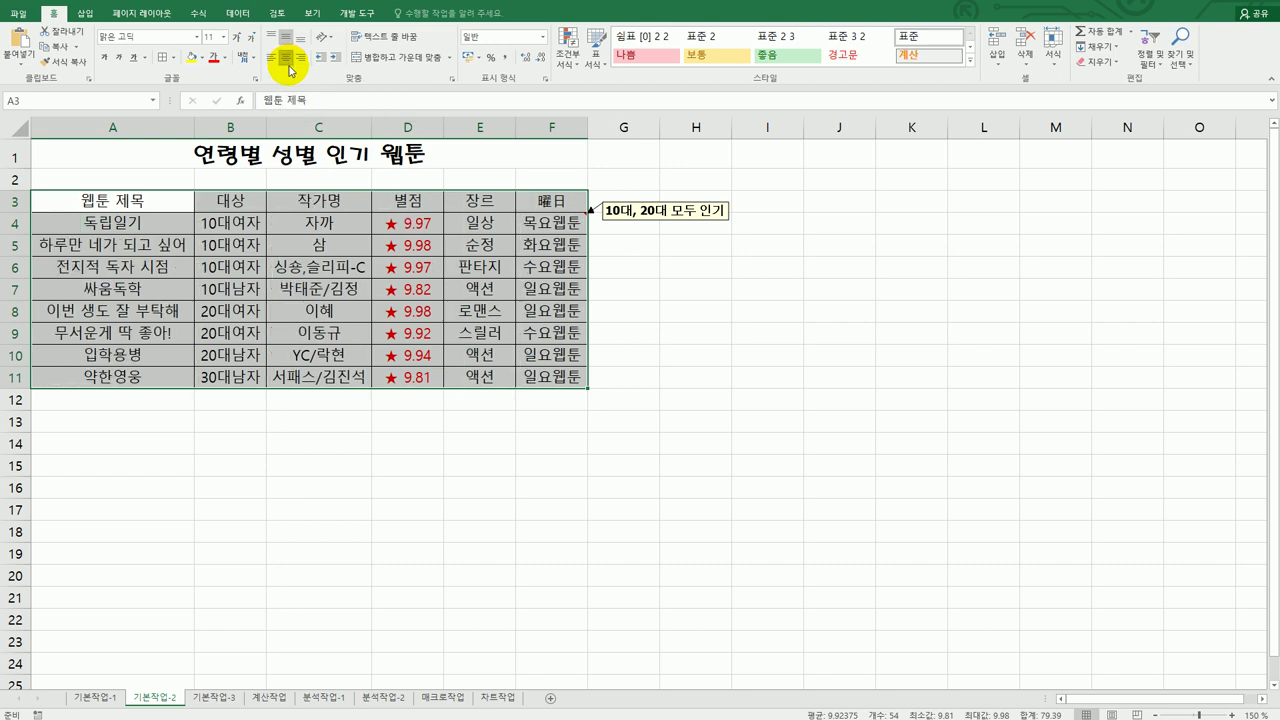
click(789, 561)
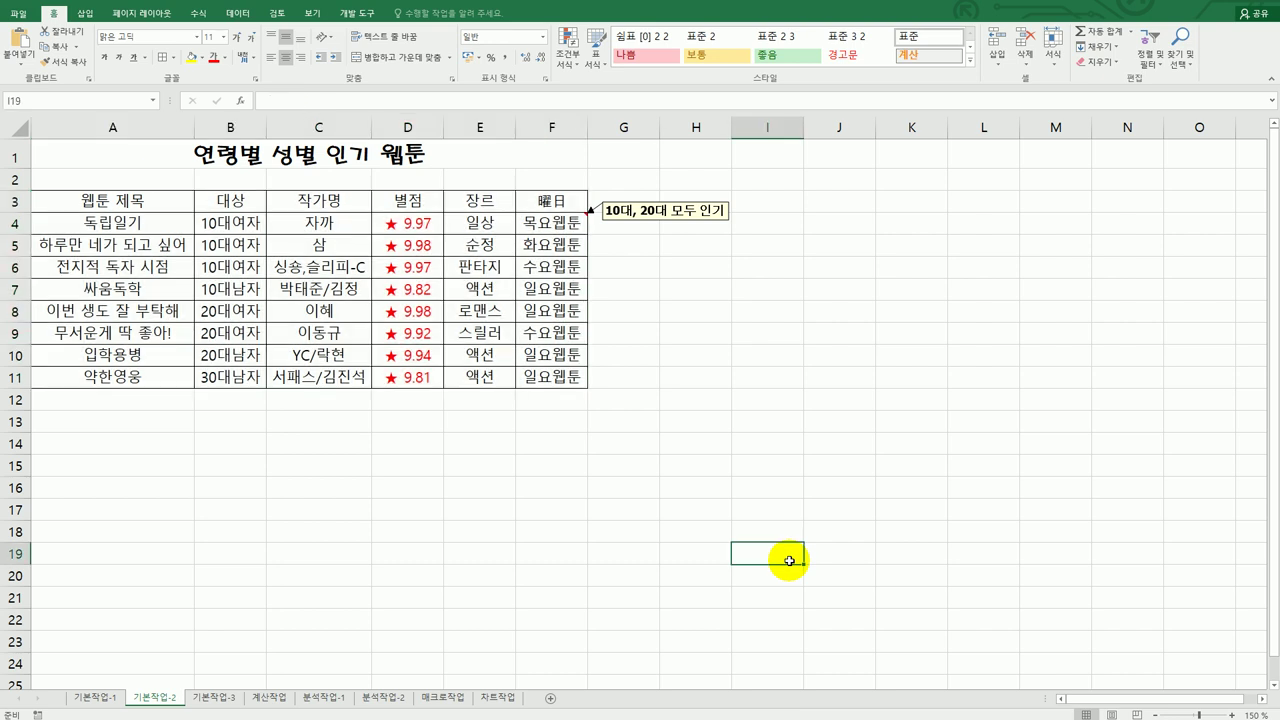
- Read the 기본작업-3 task, then start a formula-based conditional formatting rule for A4:G16 on the 기본작업-3 sheet
key(alt+Tab)
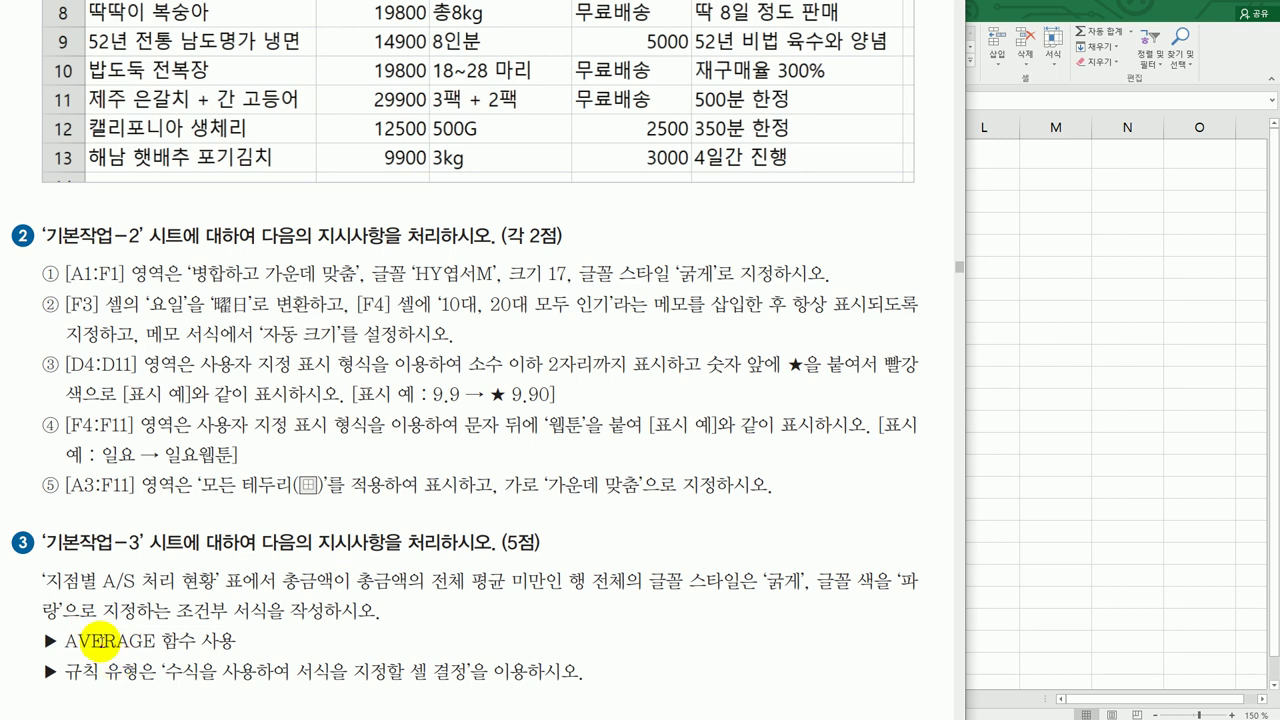
key(alt+Tab)
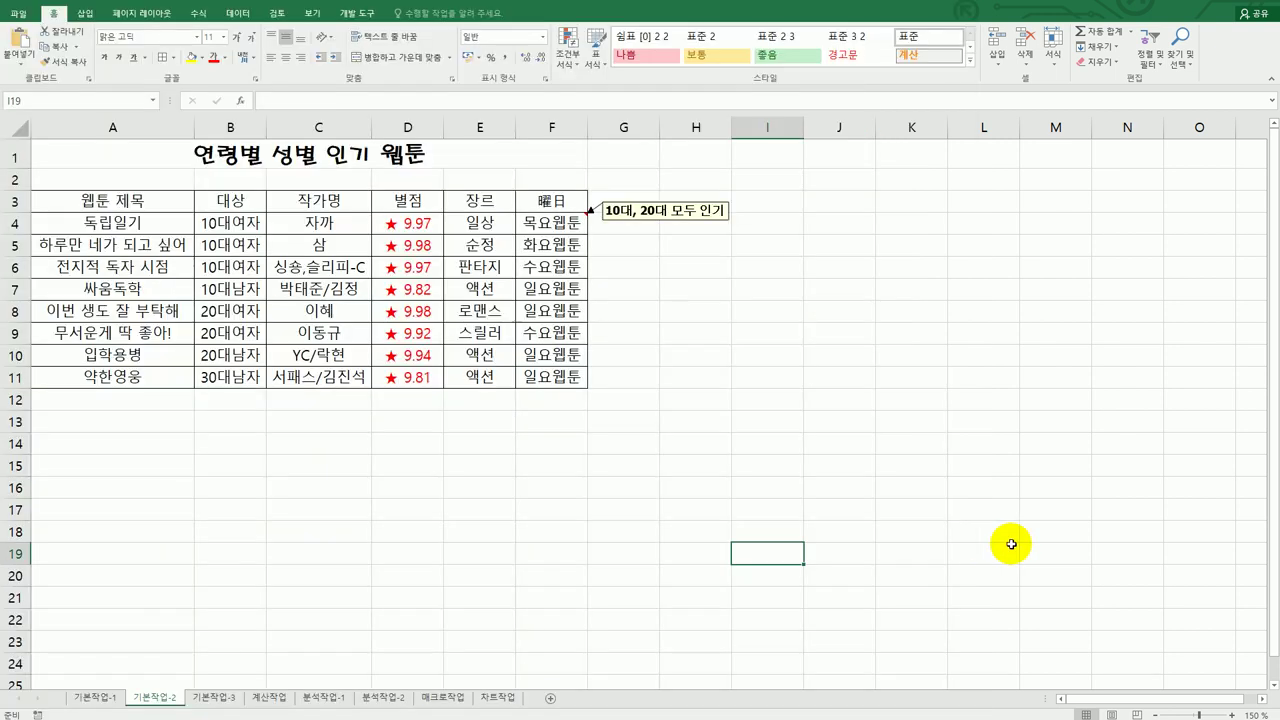
click(216, 698)
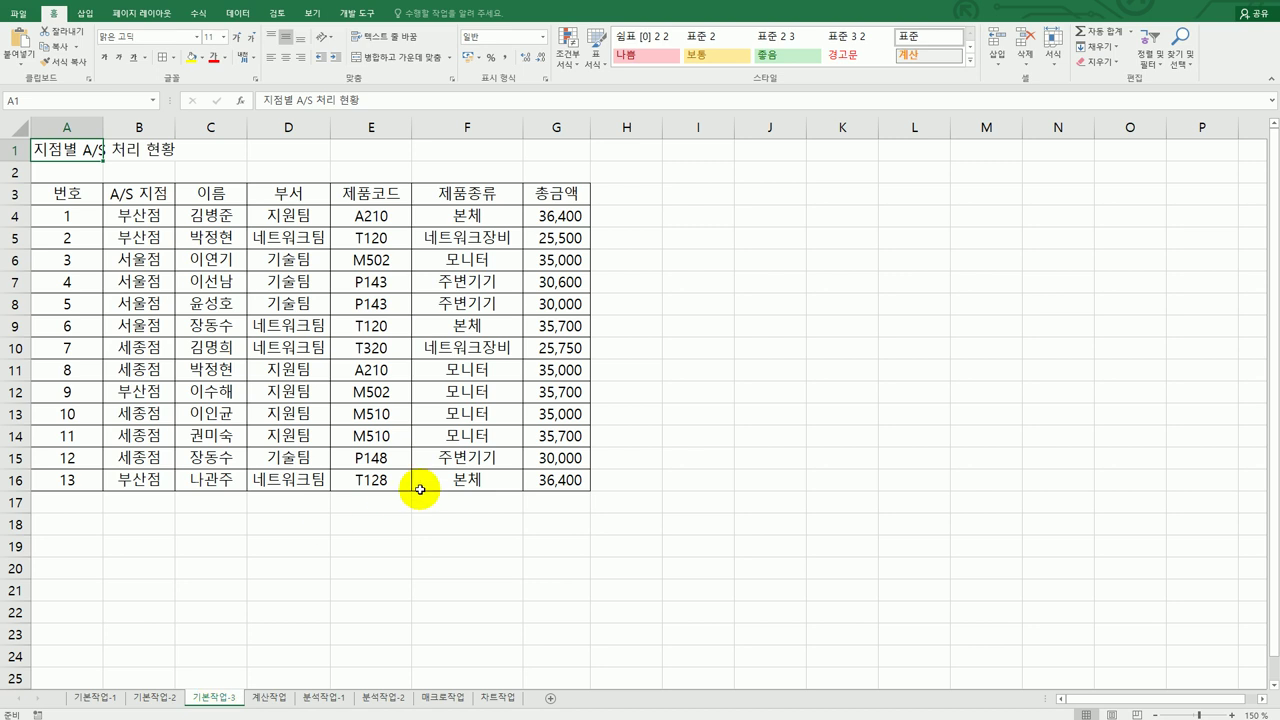
drag(75, 193, 545, 193)
drag(75, 217, 541, 480)
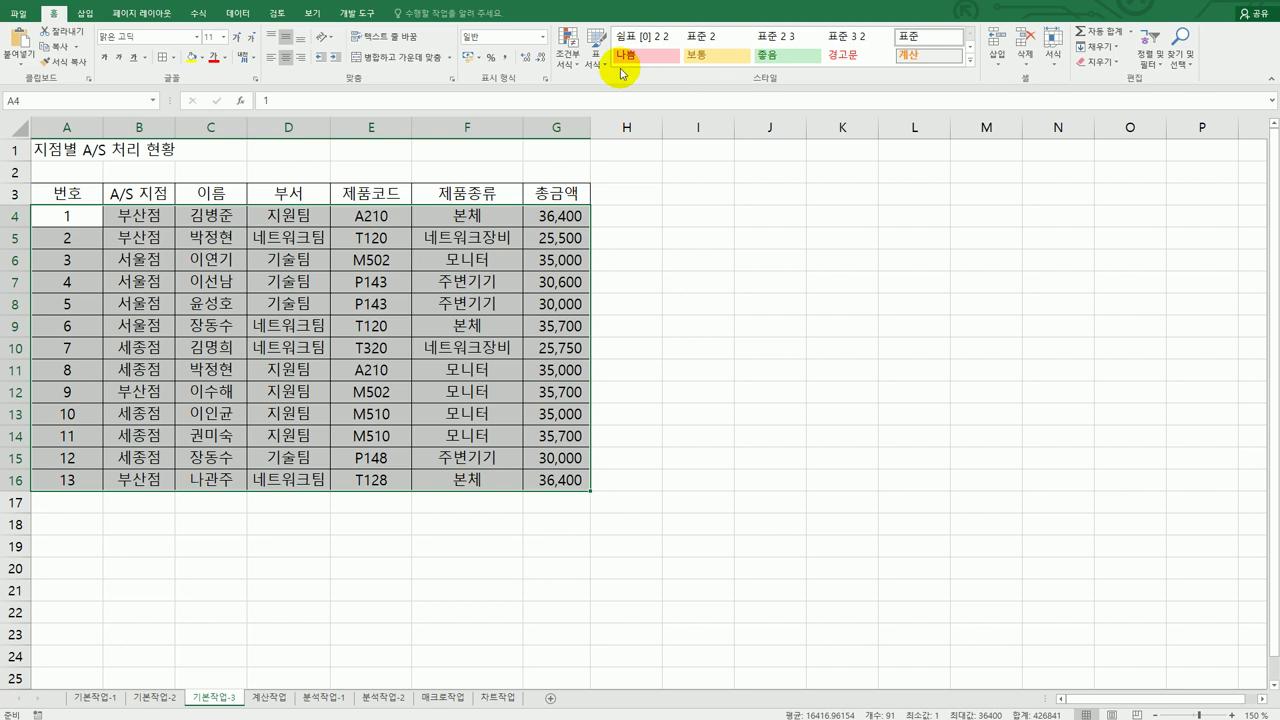
click(577, 66)
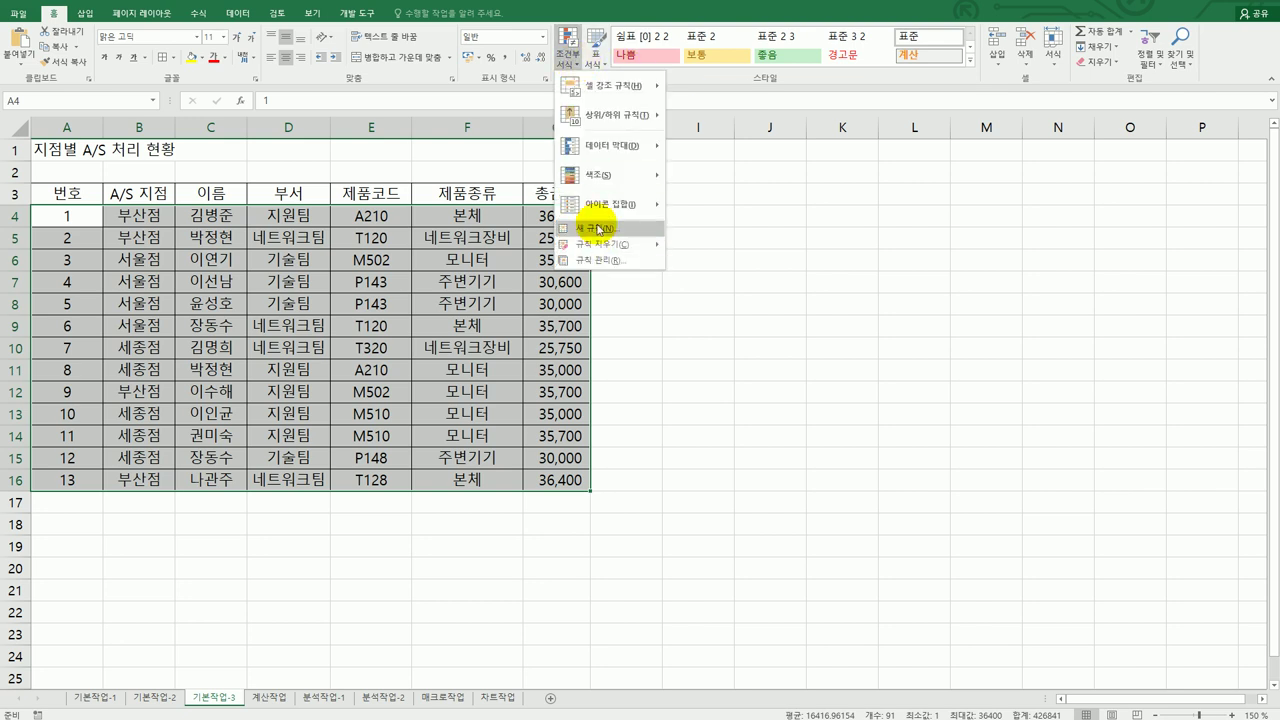
click(597, 229)
drag(623, 251, 749, 186)
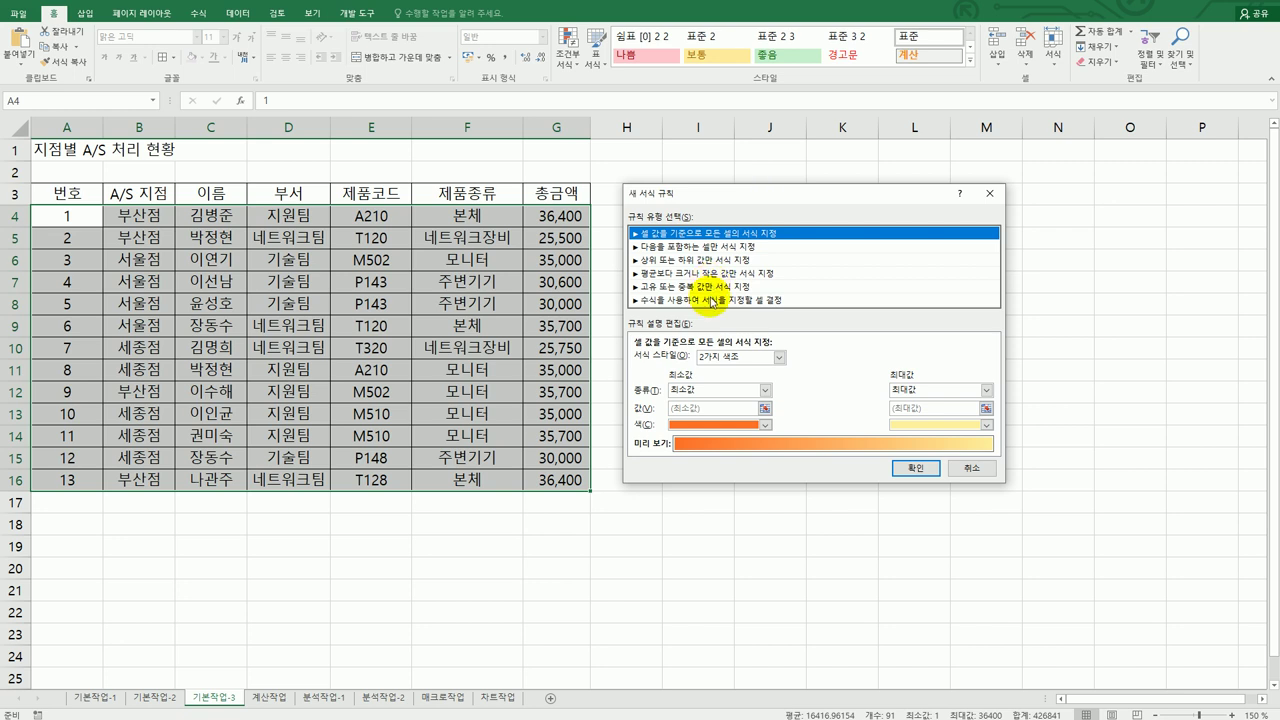
click(700, 300)
click(697, 360)
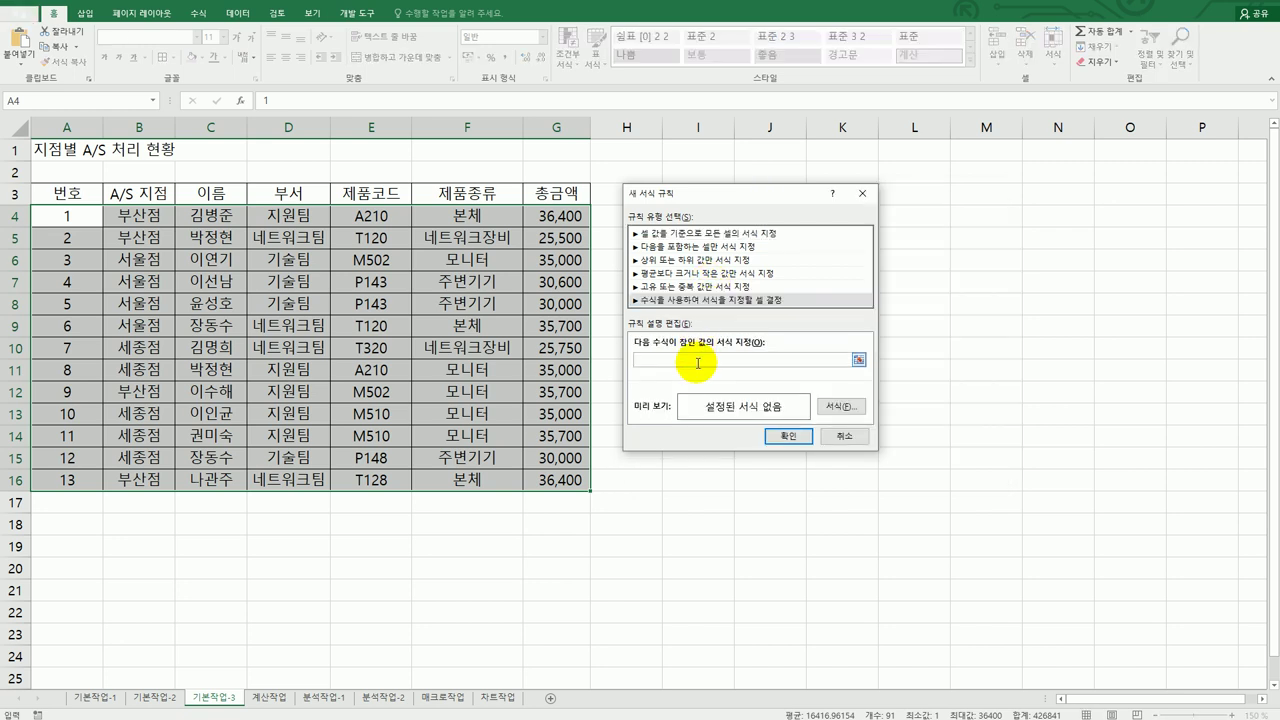
- Enter the rule formula =$G4<average($G$4:$G$16) to match rows whose total is below the overall average
text(=)
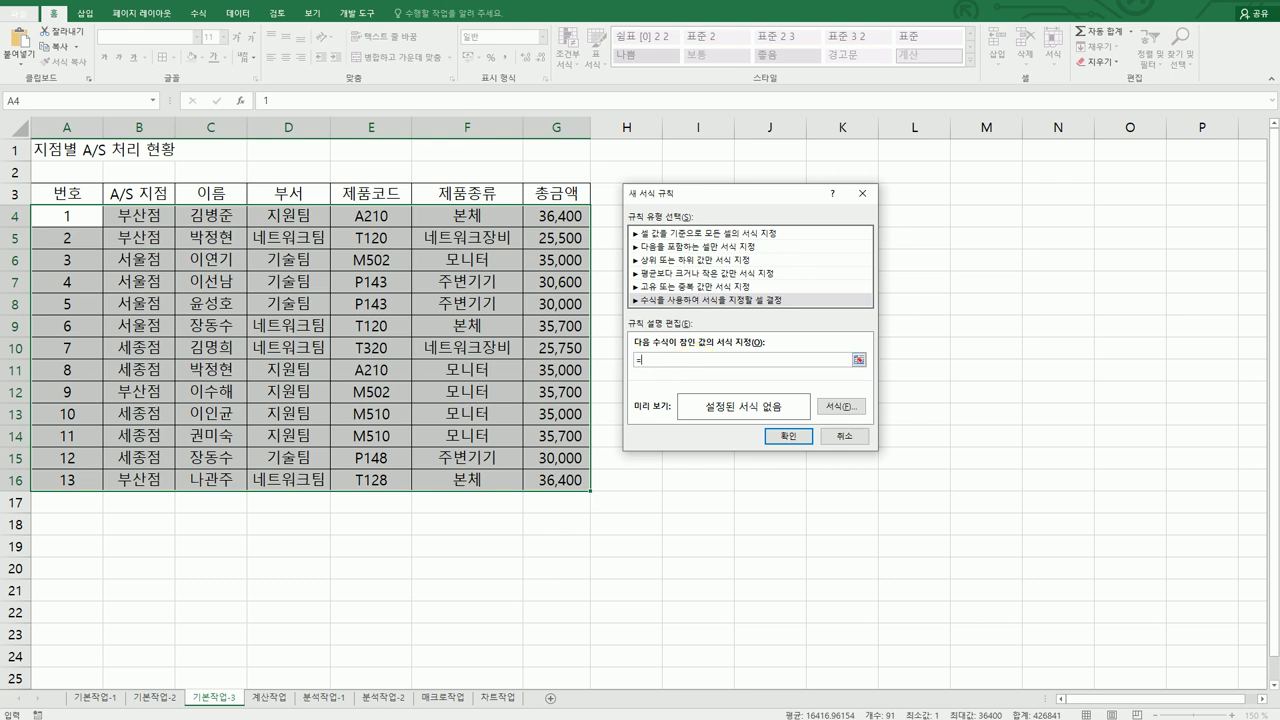
key(alt+Tab)
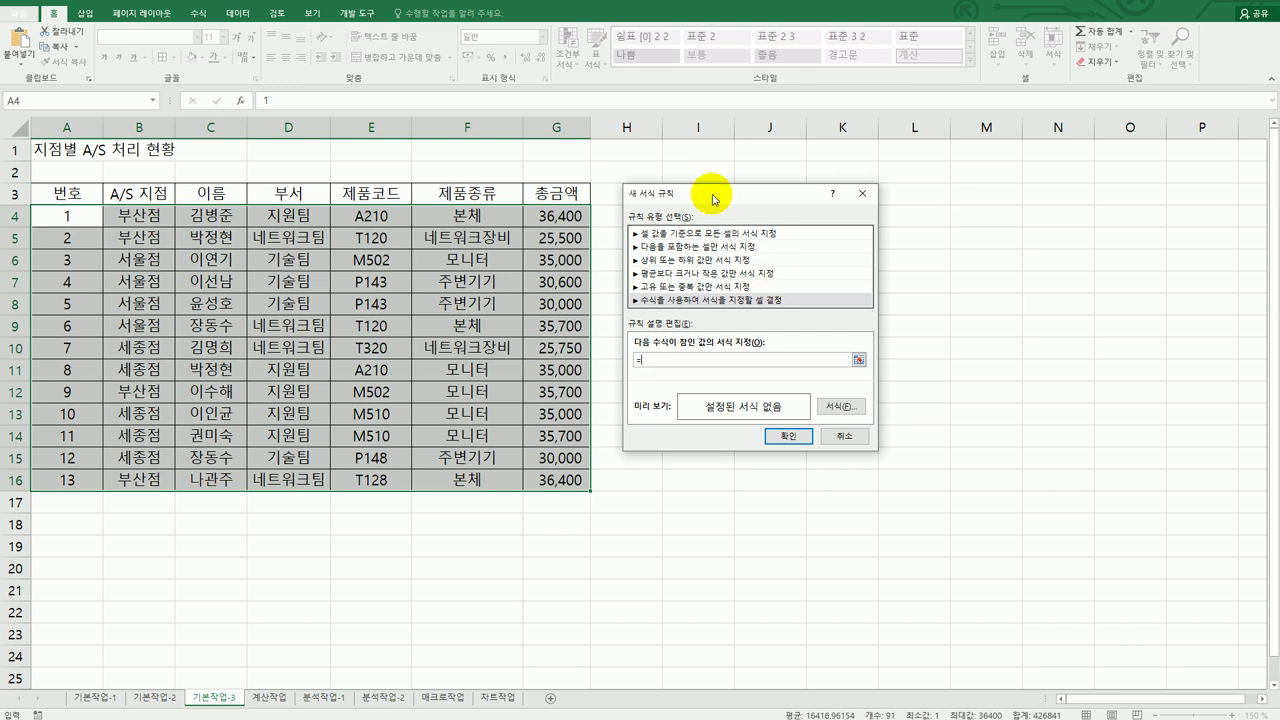
click(553, 216)
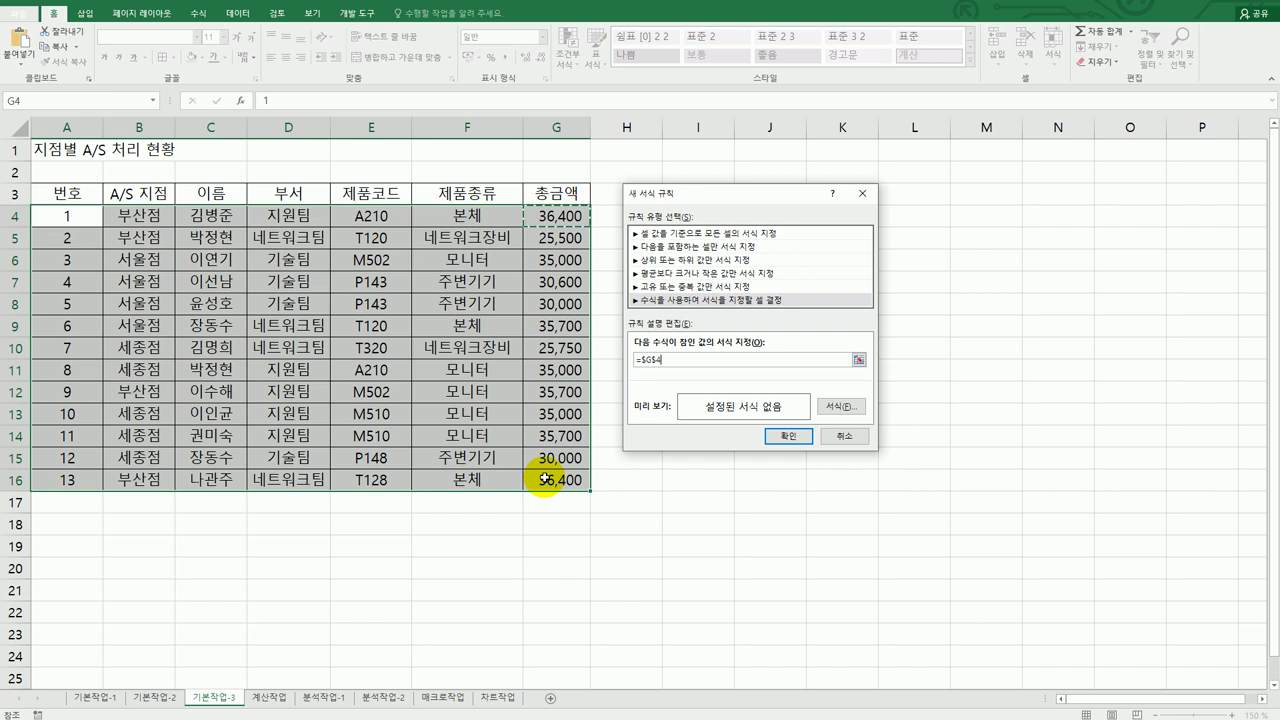
key(F4)
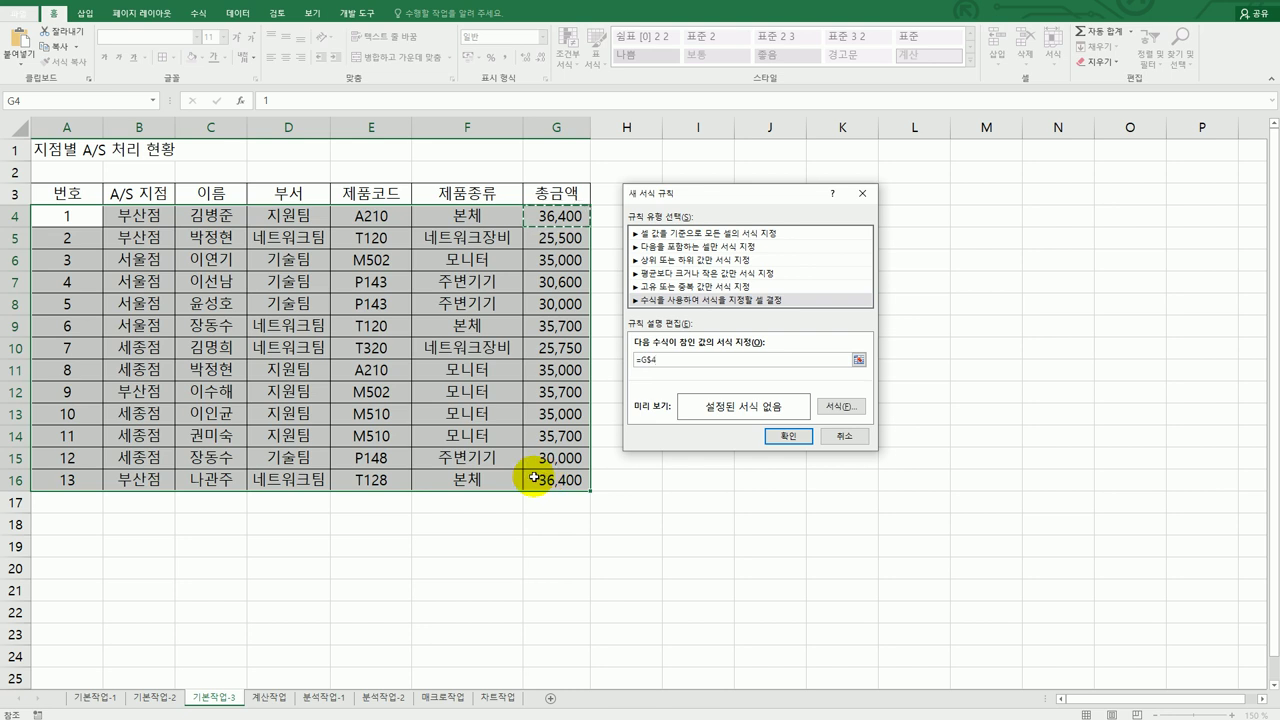
key(F4)
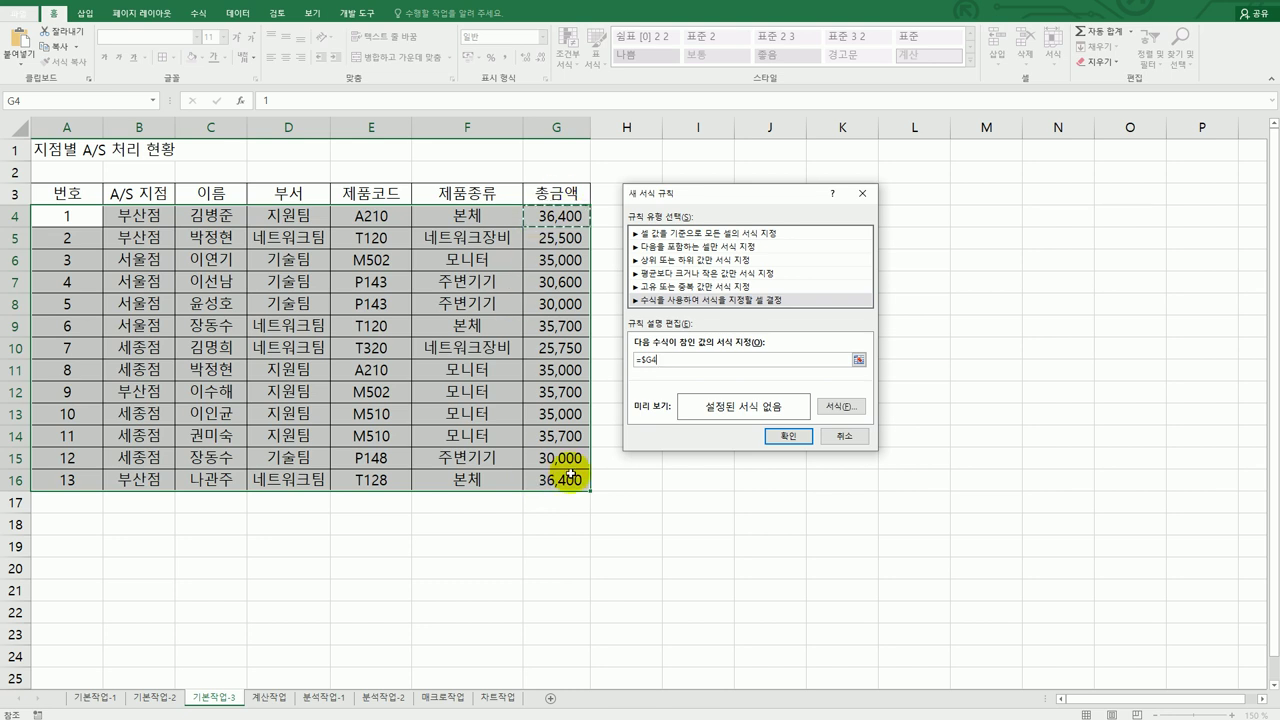
text(<)
text(=)
key(Hangul)
text(average()
drag(562, 210, 562, 477)
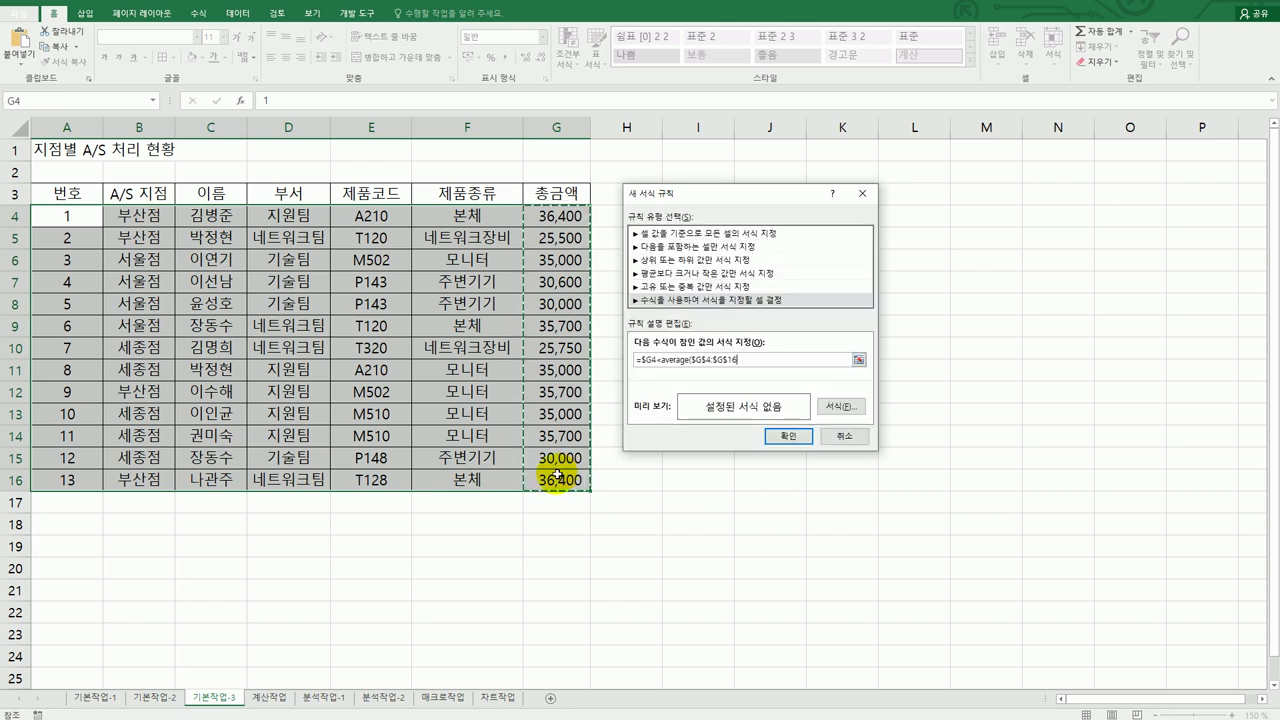
text())
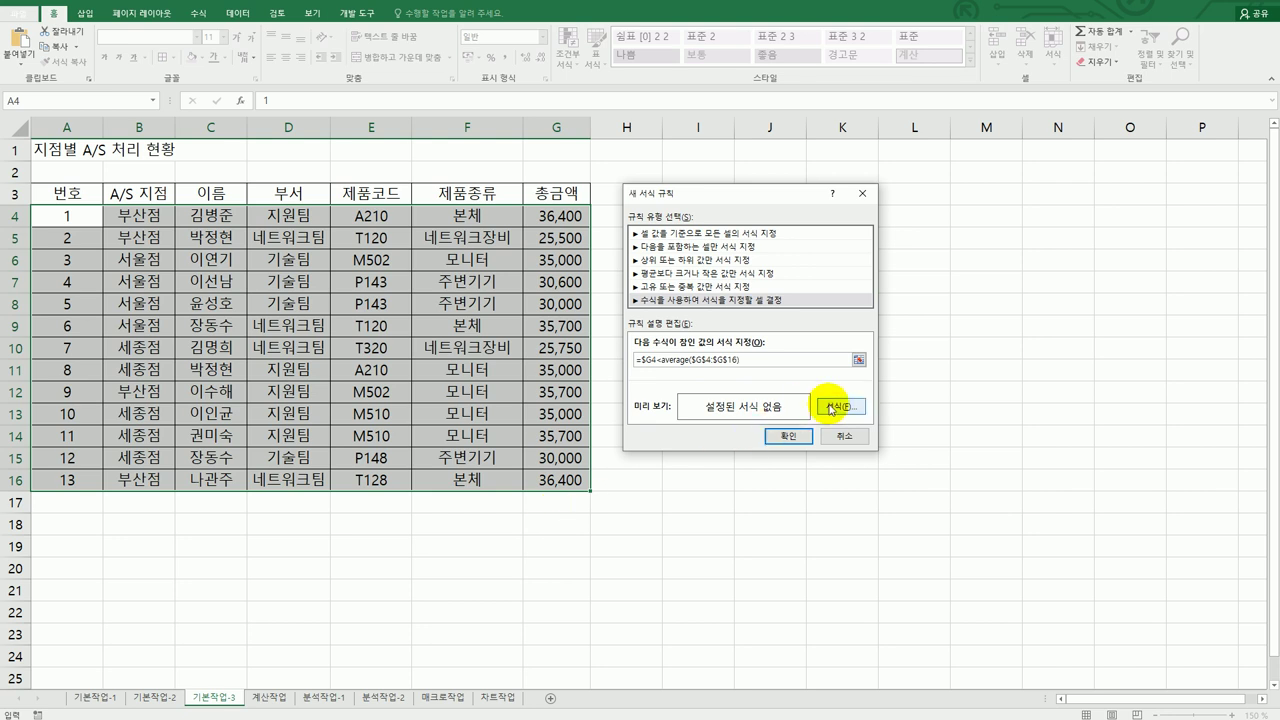
- Set the rule's font to bold (굵게) in standard blue, apply the rule, and check the average of G4:G16
click(829, 408)
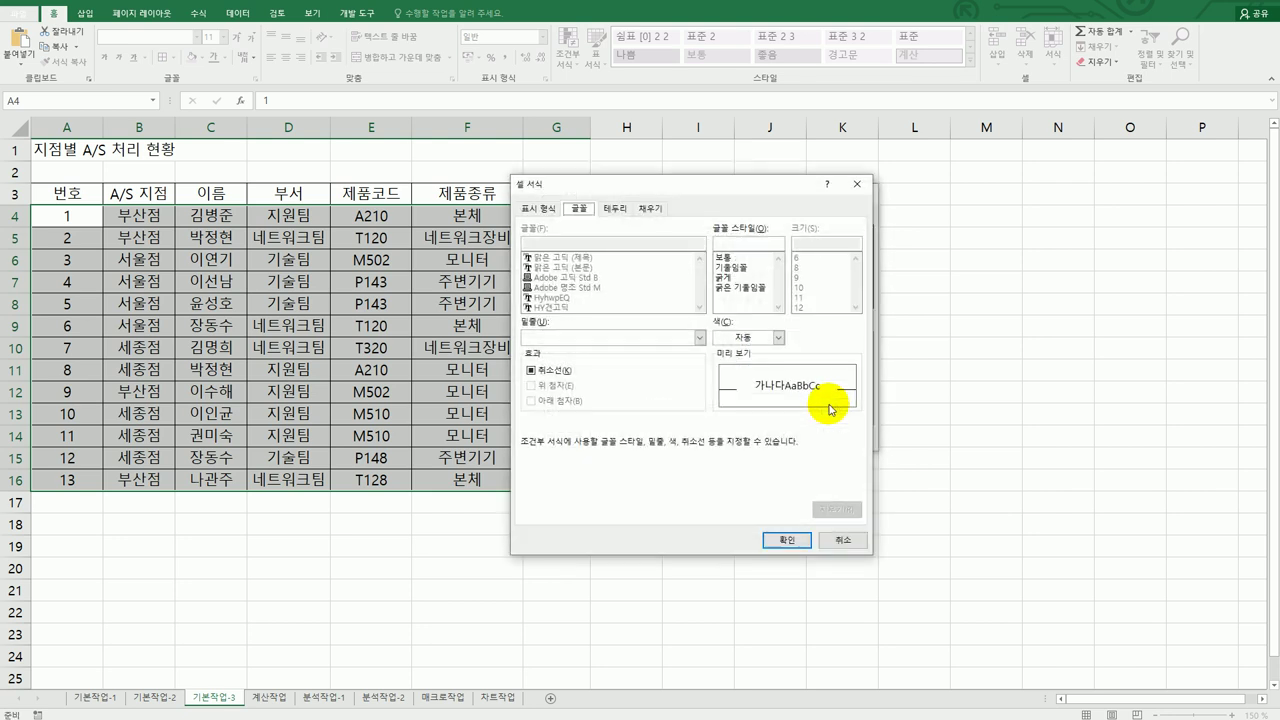
click(756, 281)
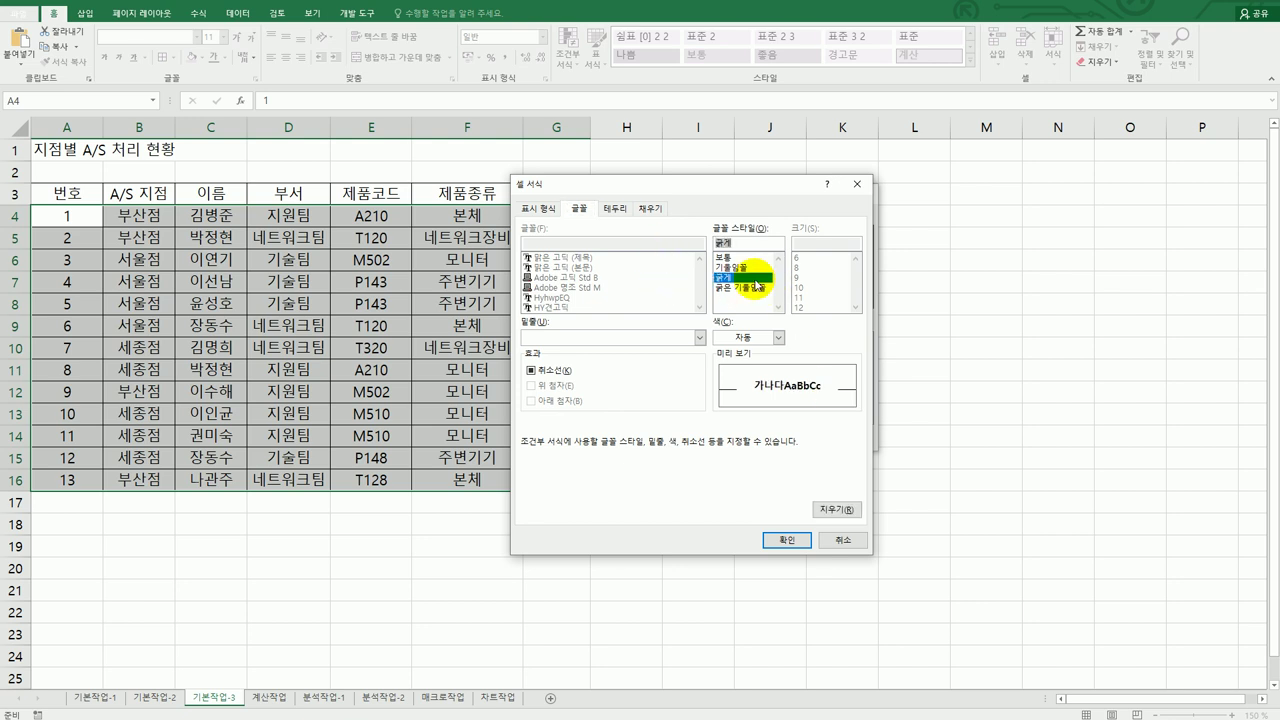
click(778, 338)
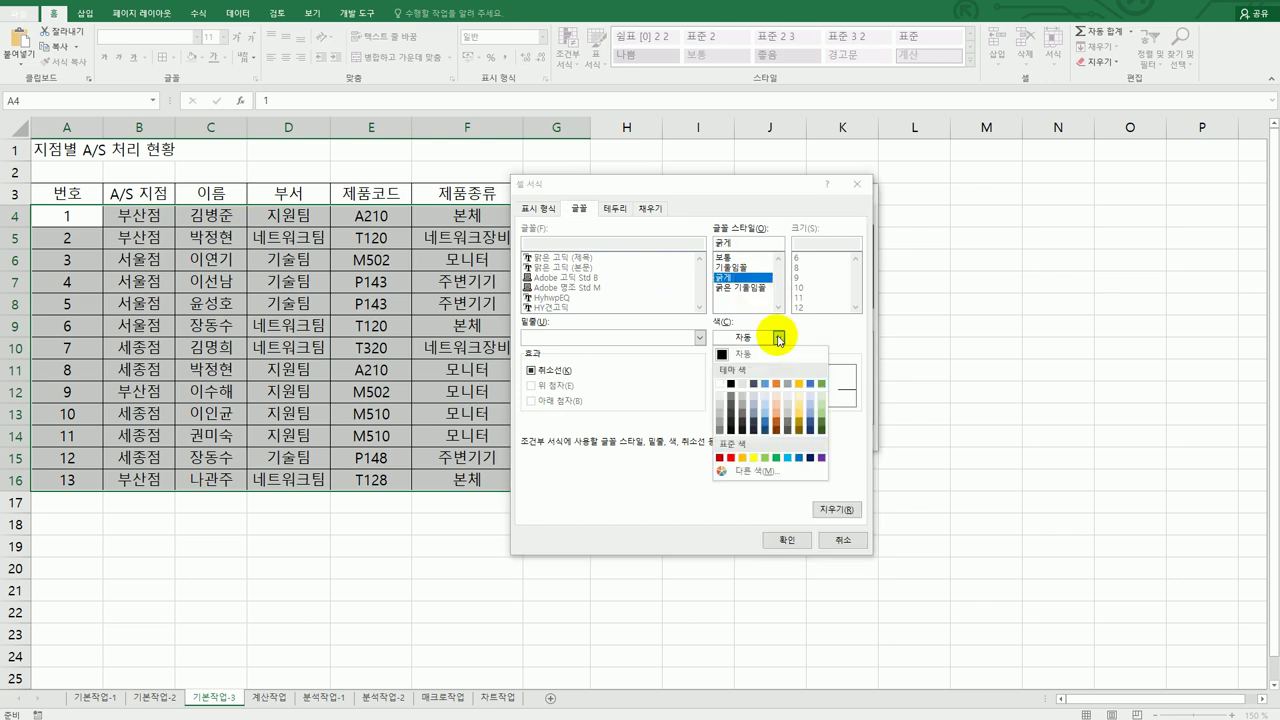
click(801, 459)
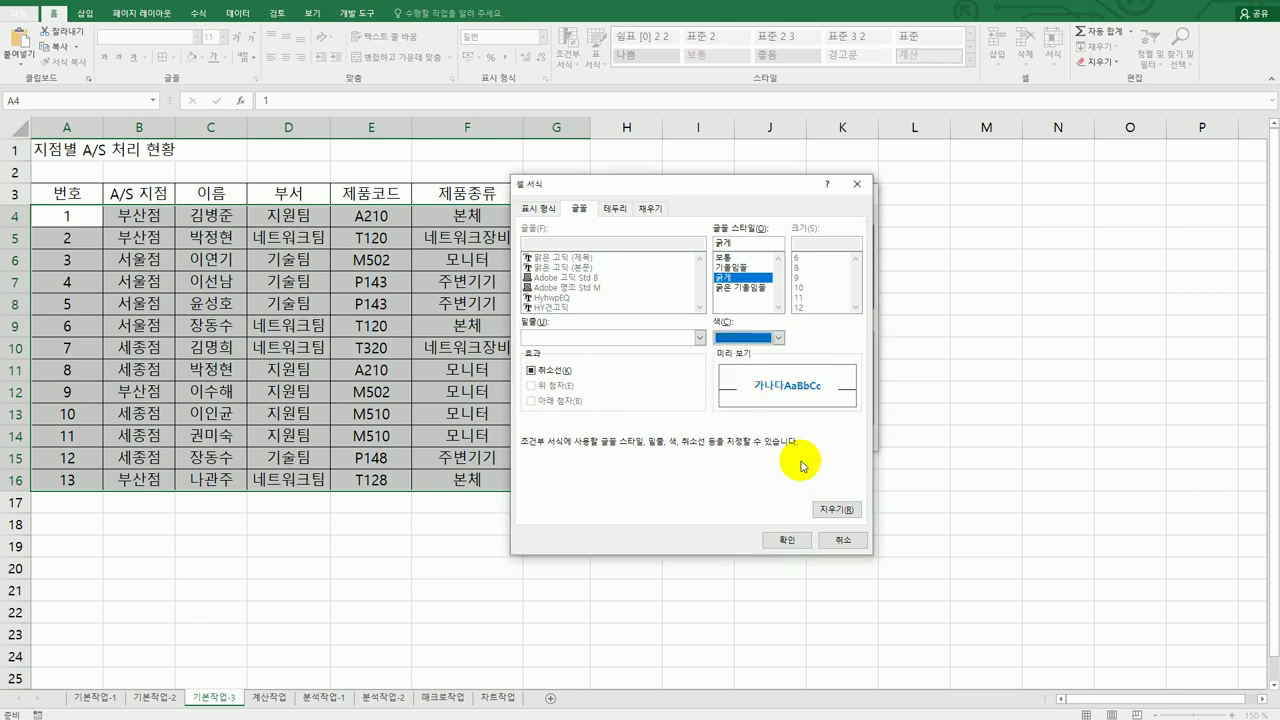
click(789, 541)
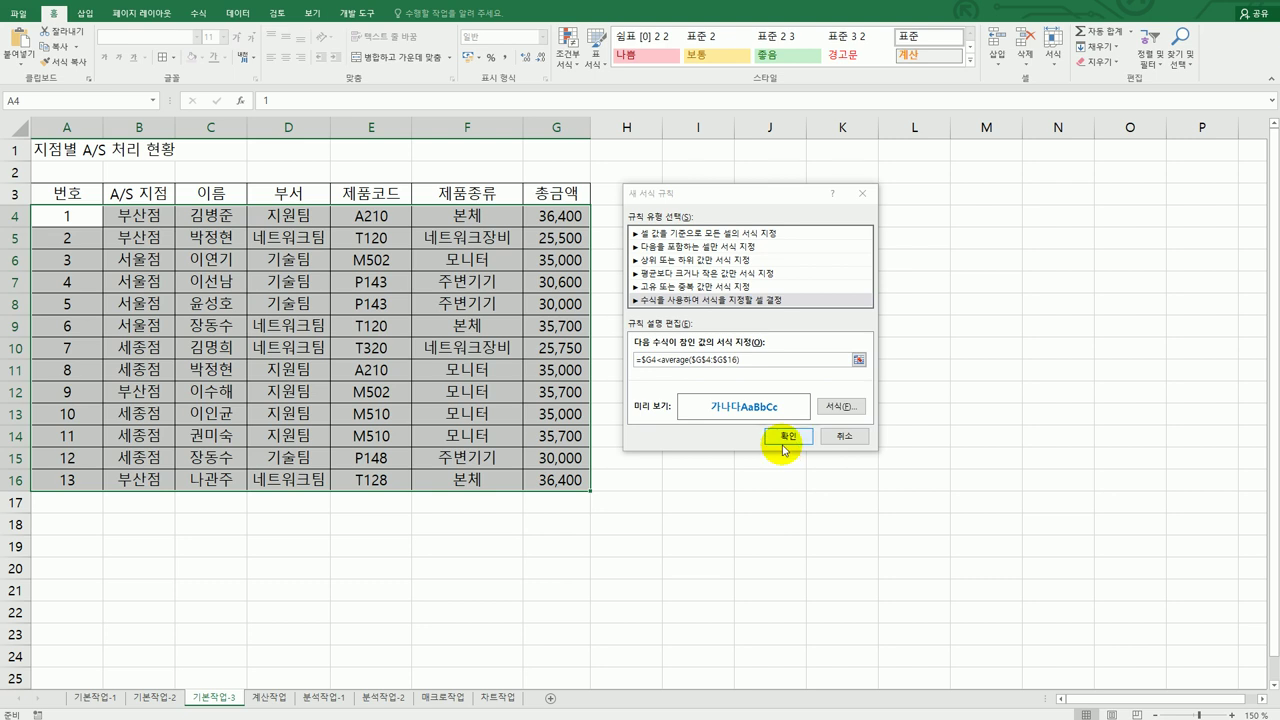
click(786, 440)
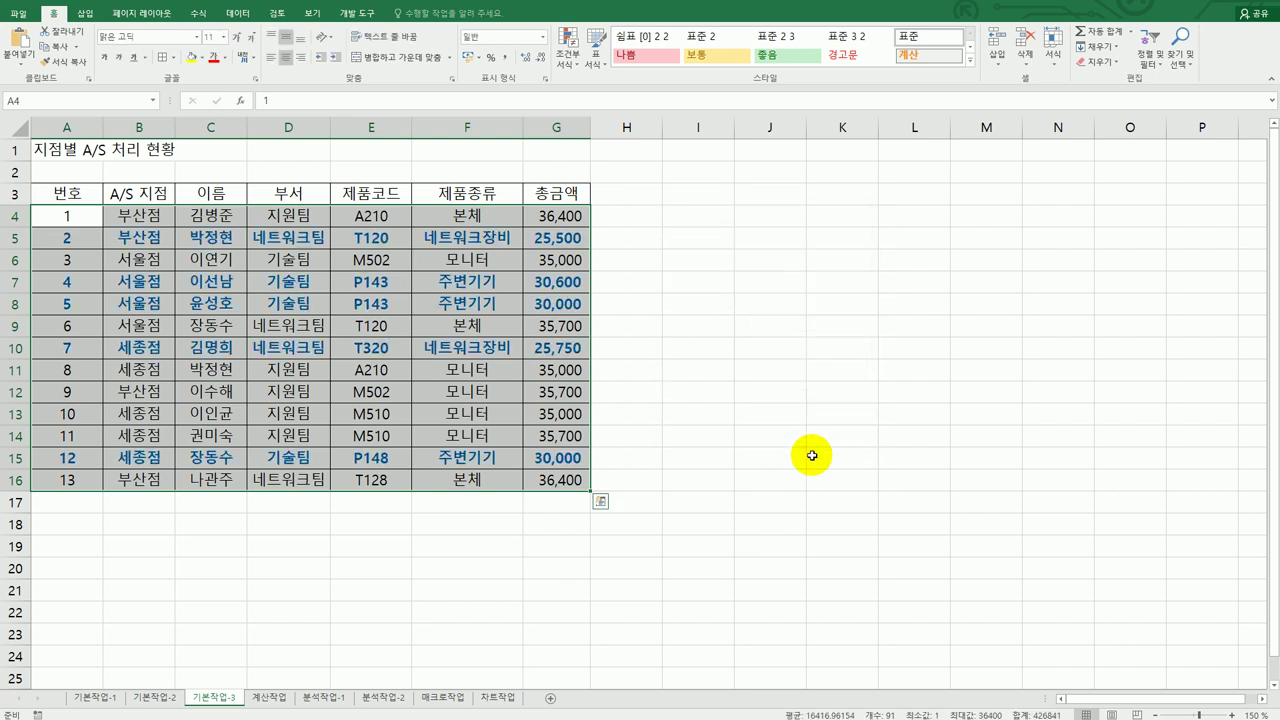
click(691, 300)
drag(572, 215, 578, 484)
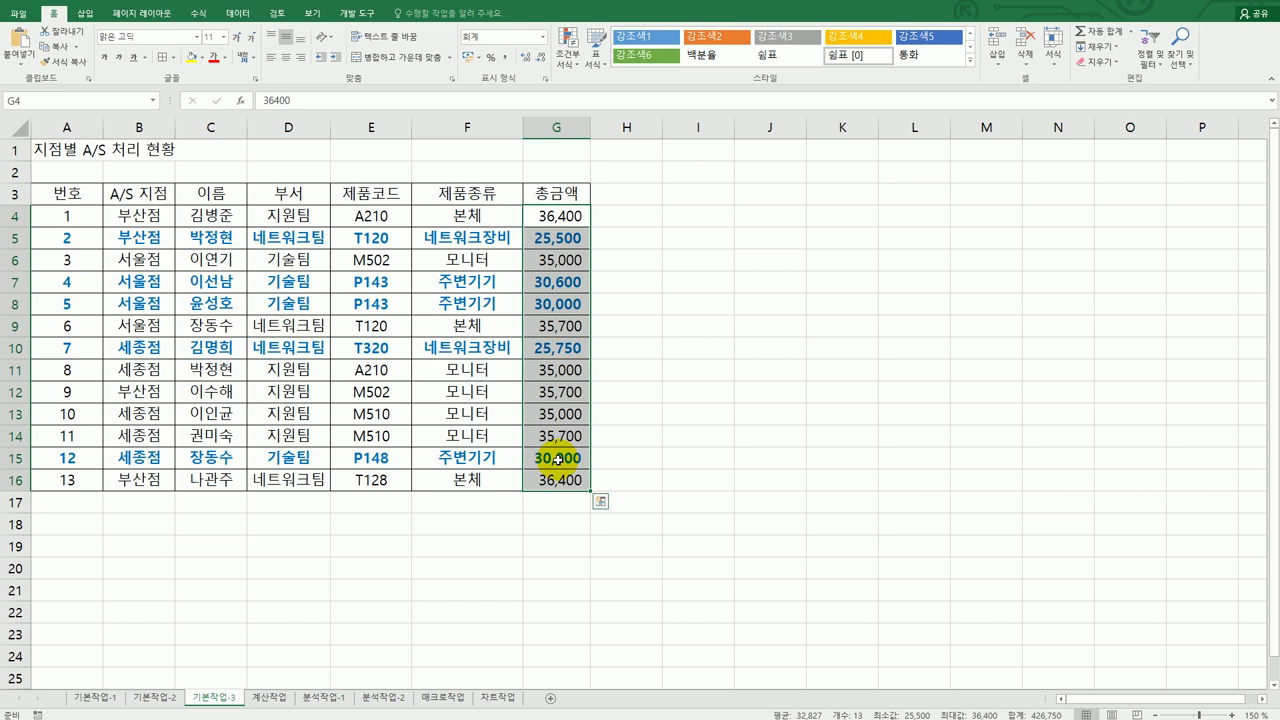
- Go to the 계산작업 sheet, select E3, and read the 문제 2 calculation tasks in the exam document
click(281, 700)
scroll(537, 545, up, 2)
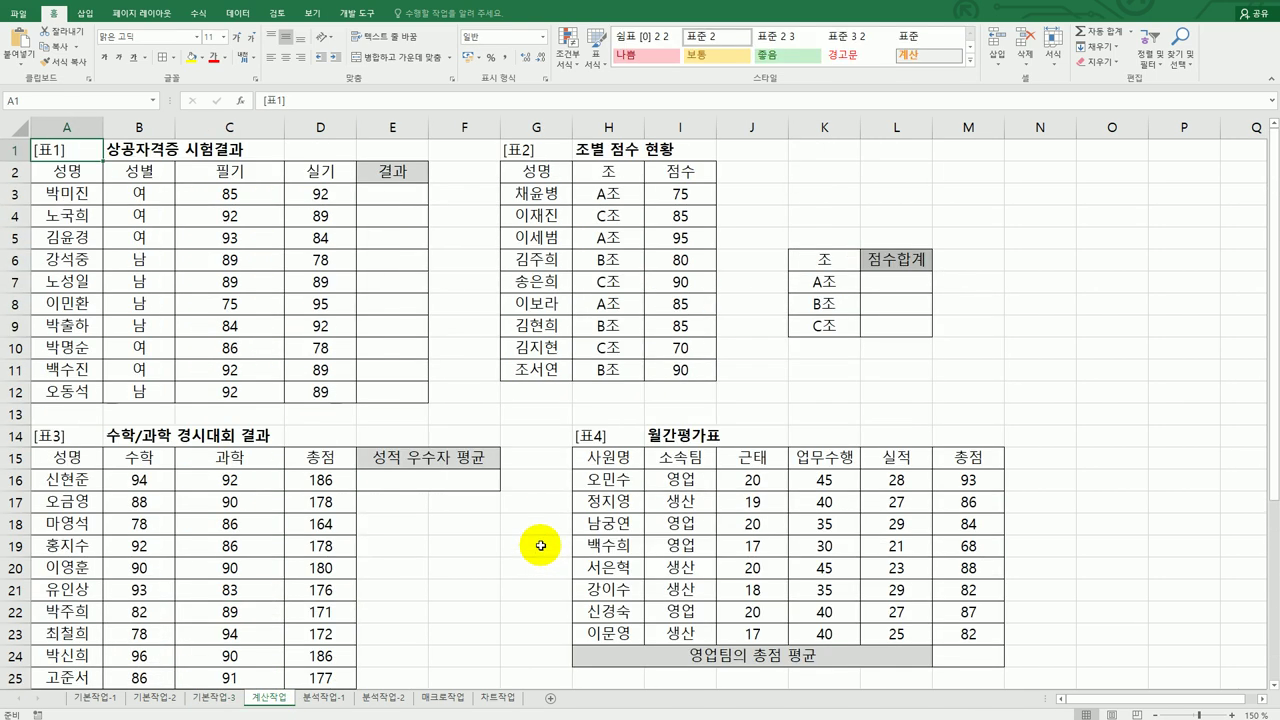
click(400, 194)
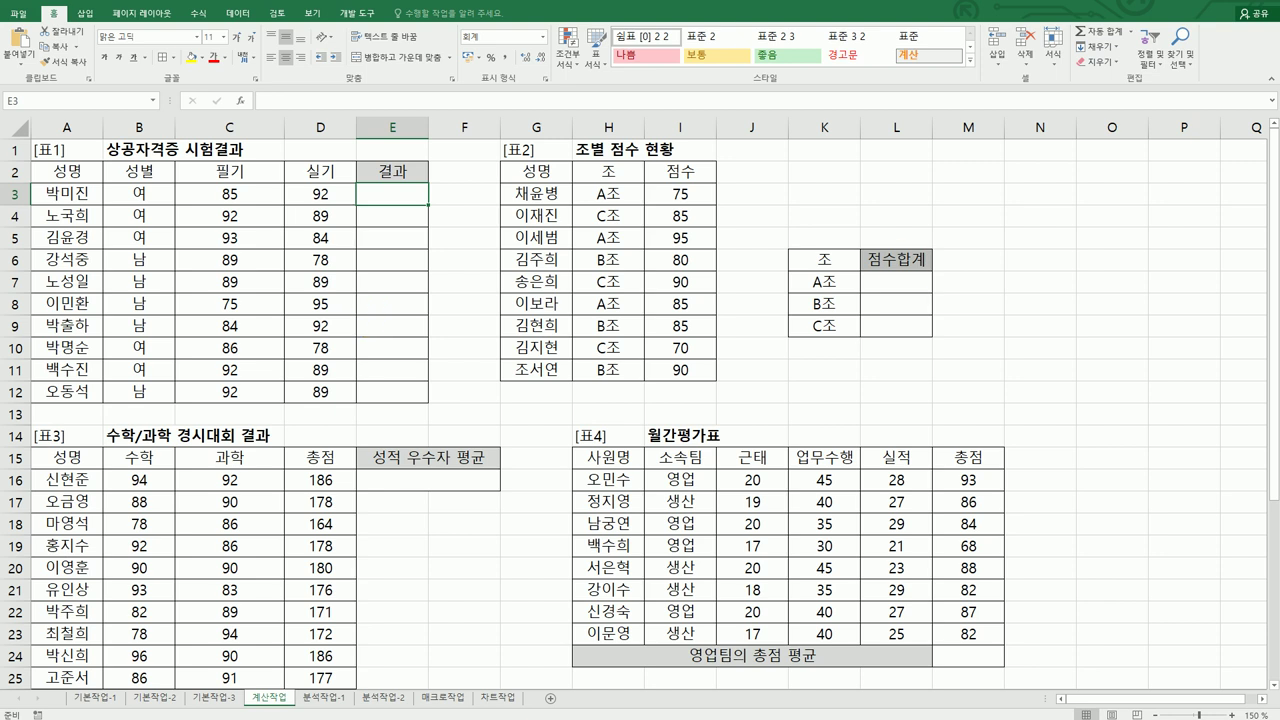
key(alt+Tab)
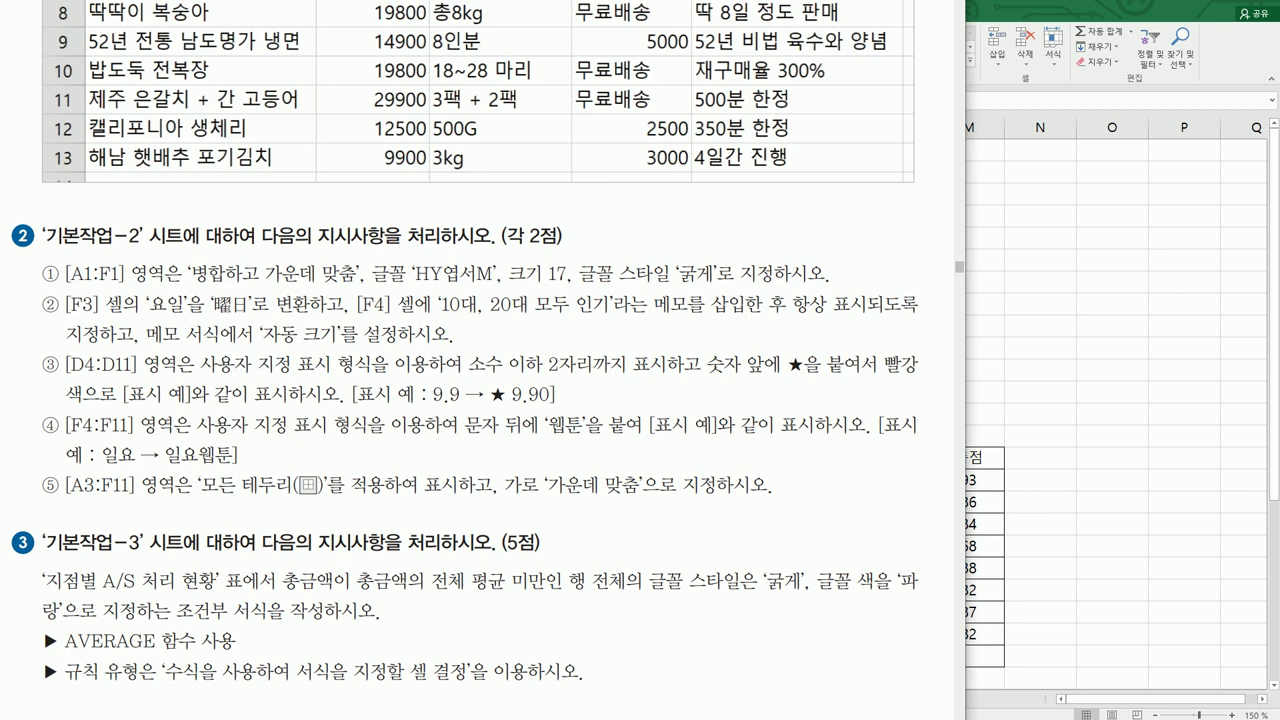
key(Page_Up)
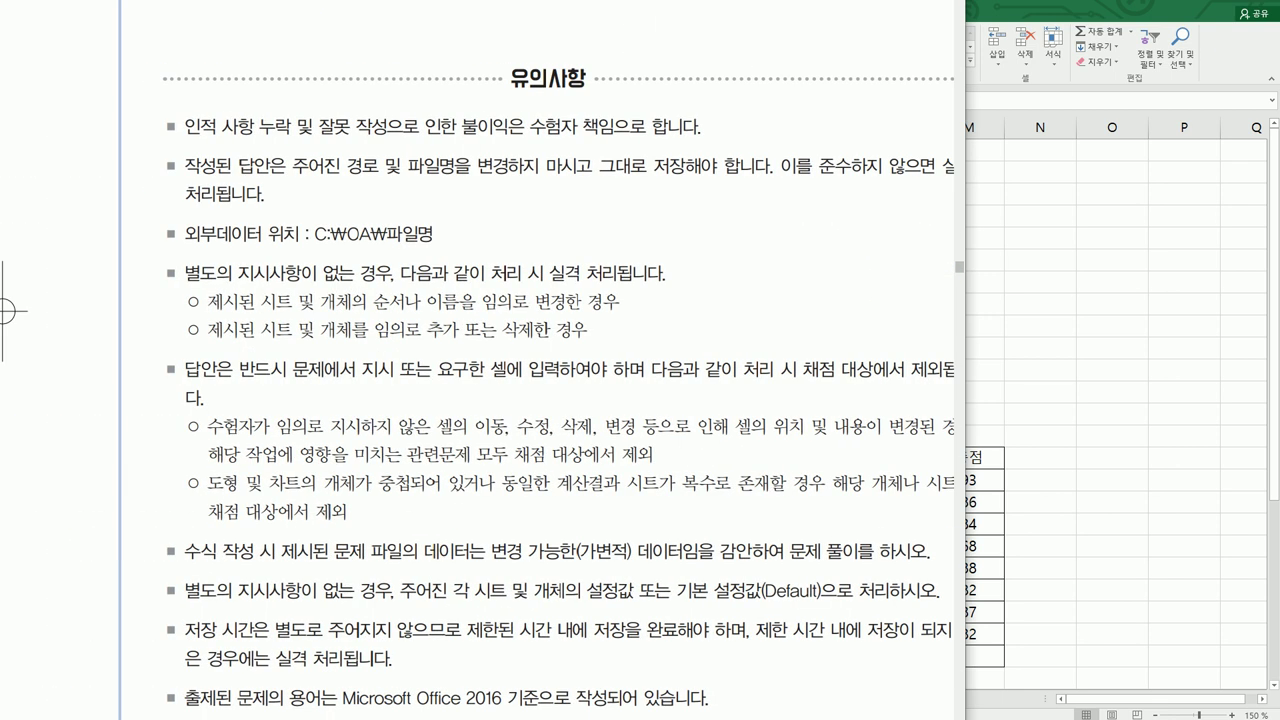
key(Page_Down)
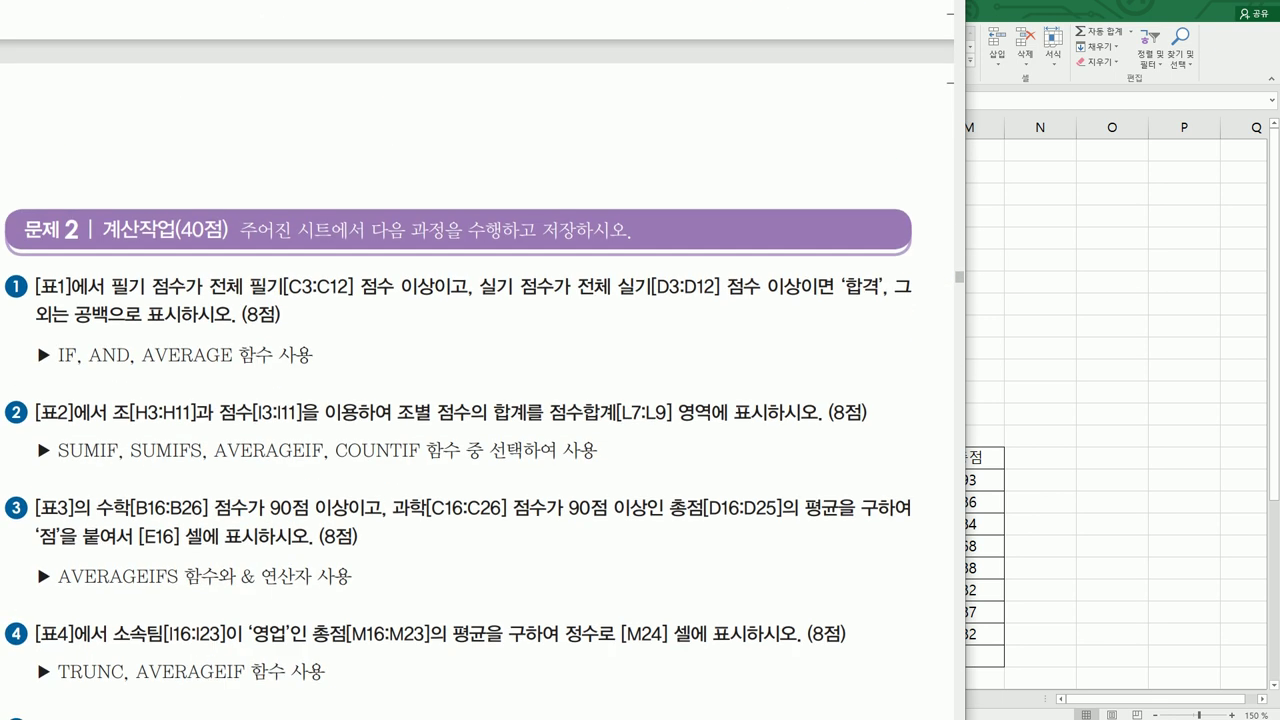
scroll(458, 360, down, 2)
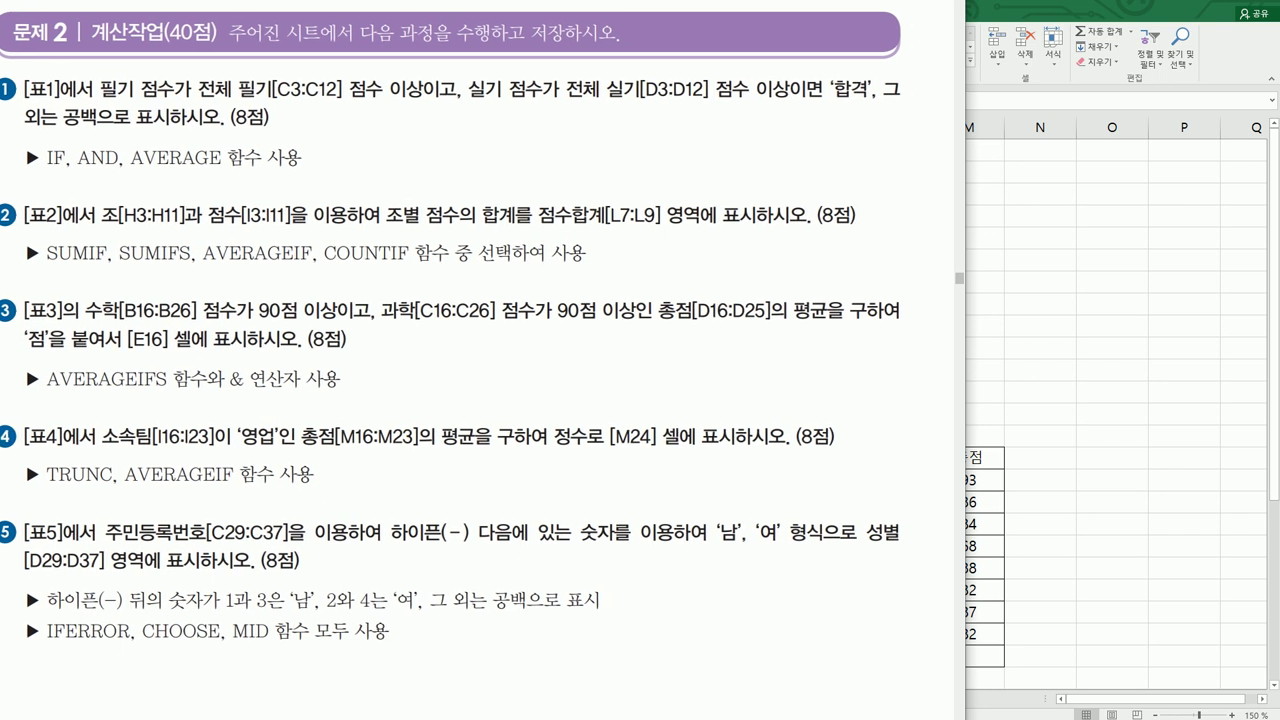
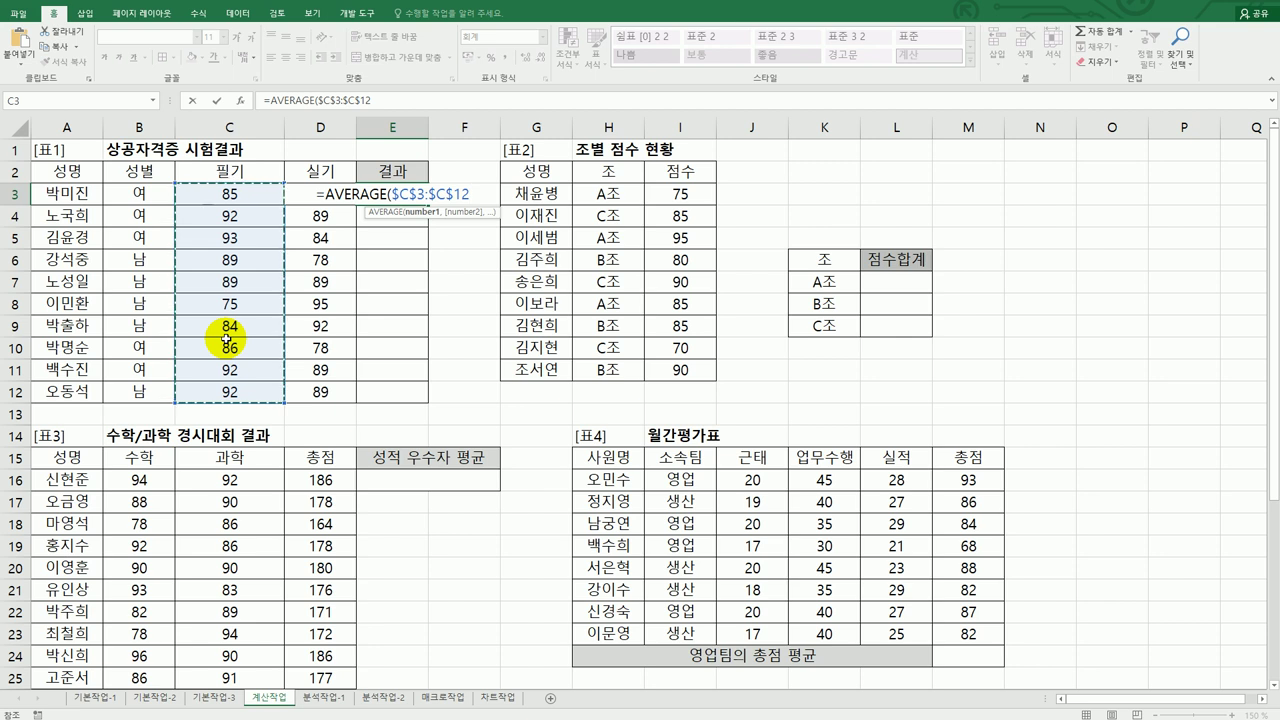
- Complete the formula =AVERAGE($C$3:$C$12) in E3 for the overall 필기 average
text())
key(Return)
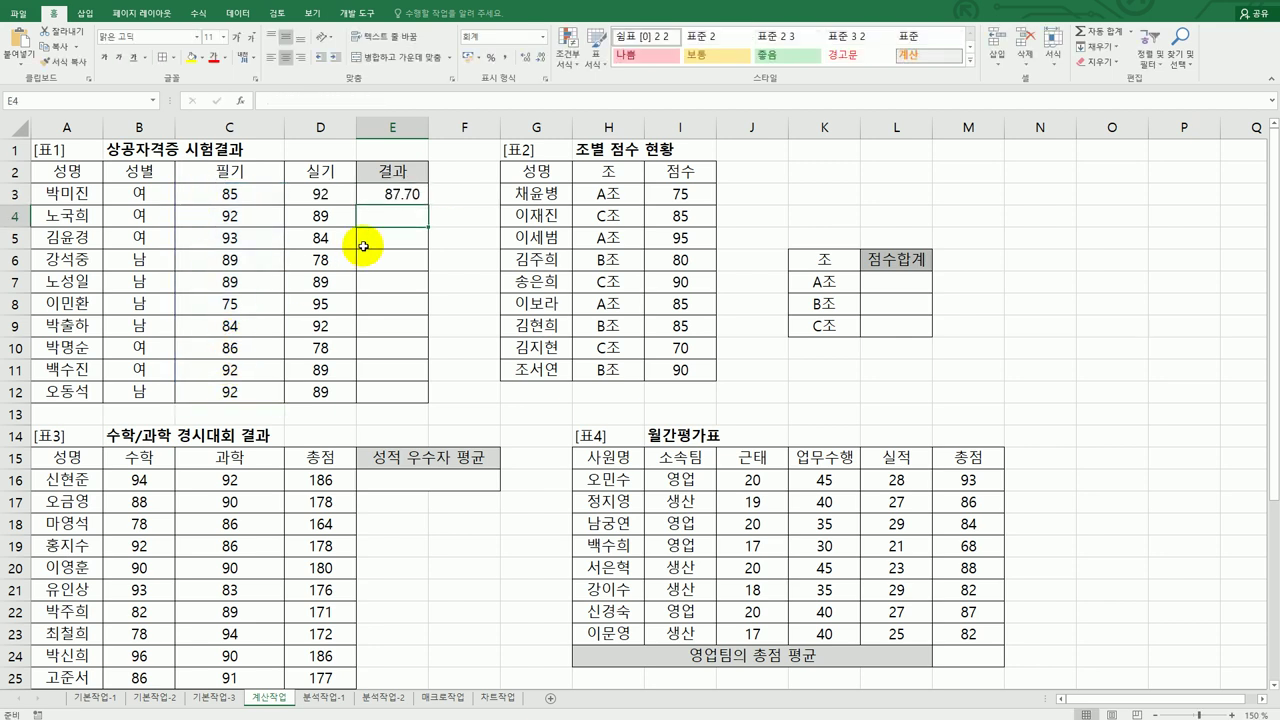
click(395, 195)
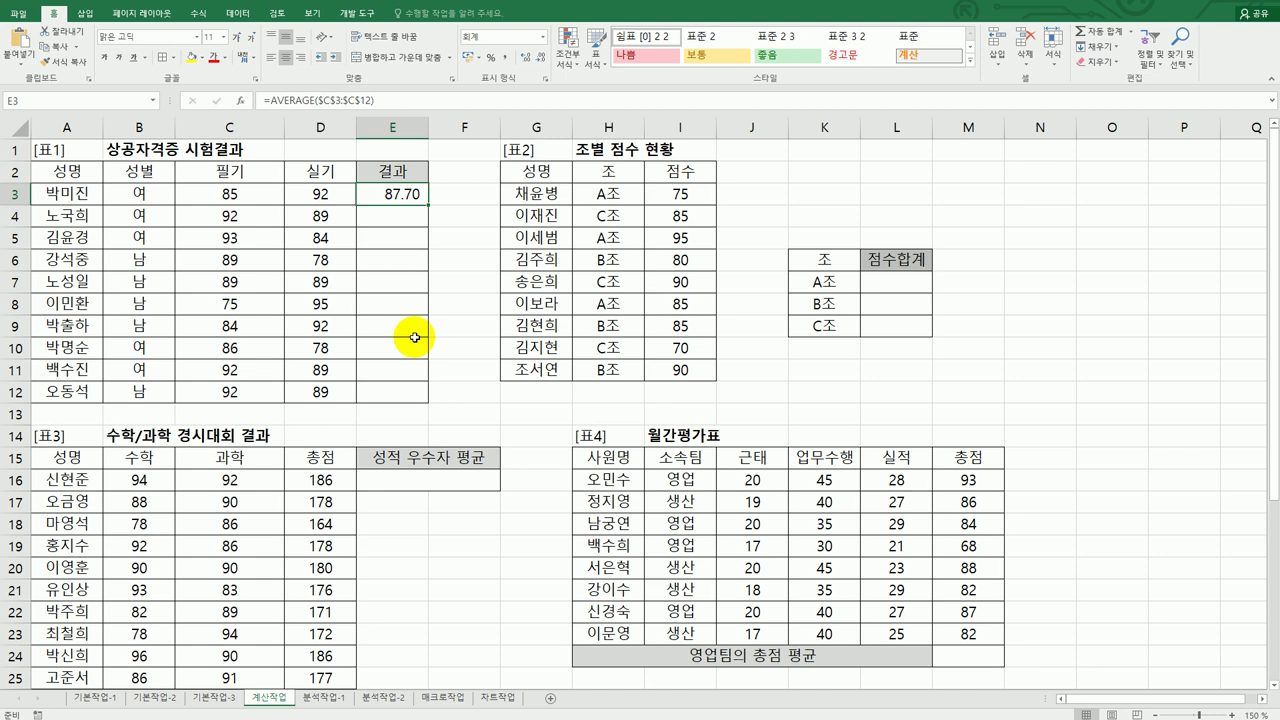
- Change the E3 formula to =C3>=AVERAGE($C$3:$C$12), comparing the row's 필기 score with the average
double_click(386, 196)
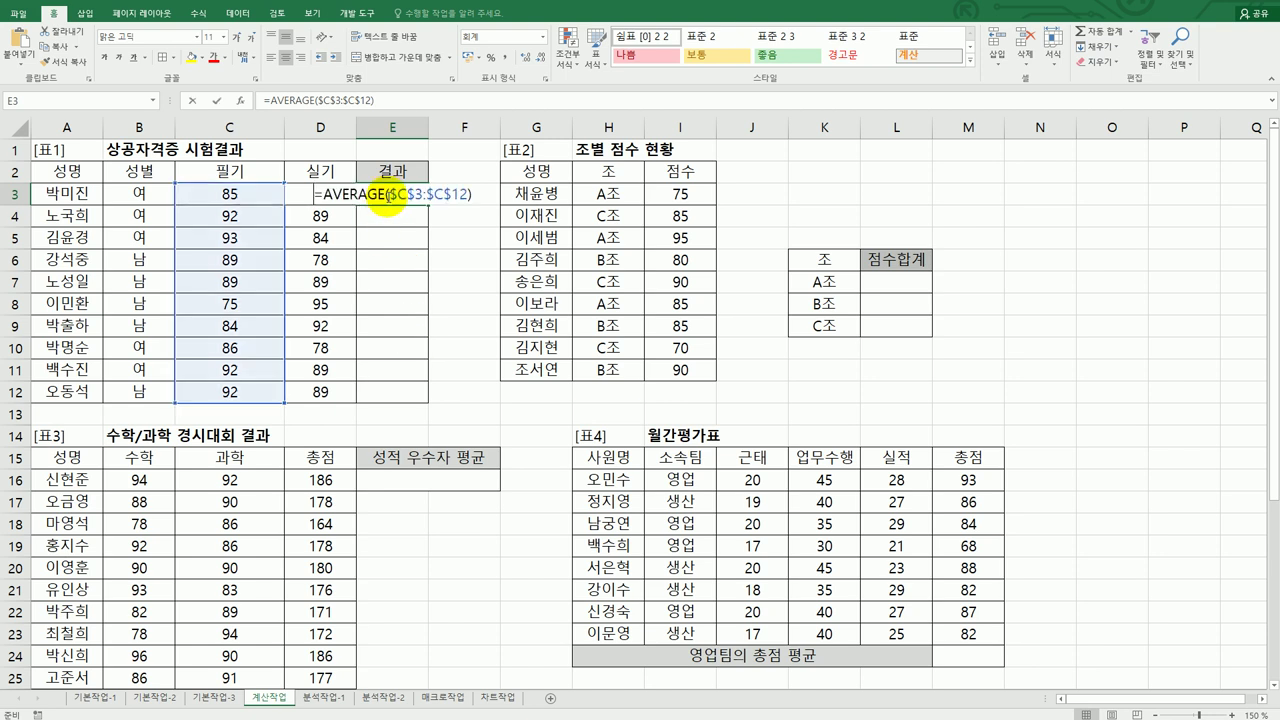
click(324, 195)
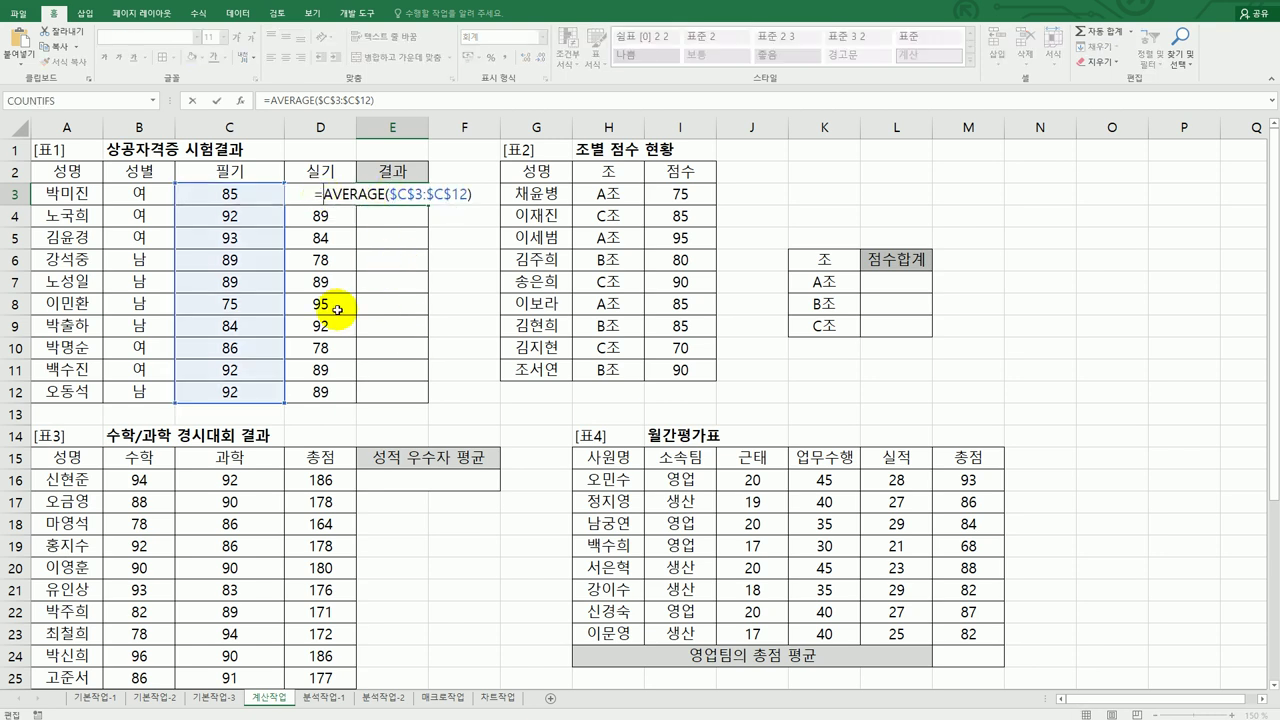
click(228, 192)
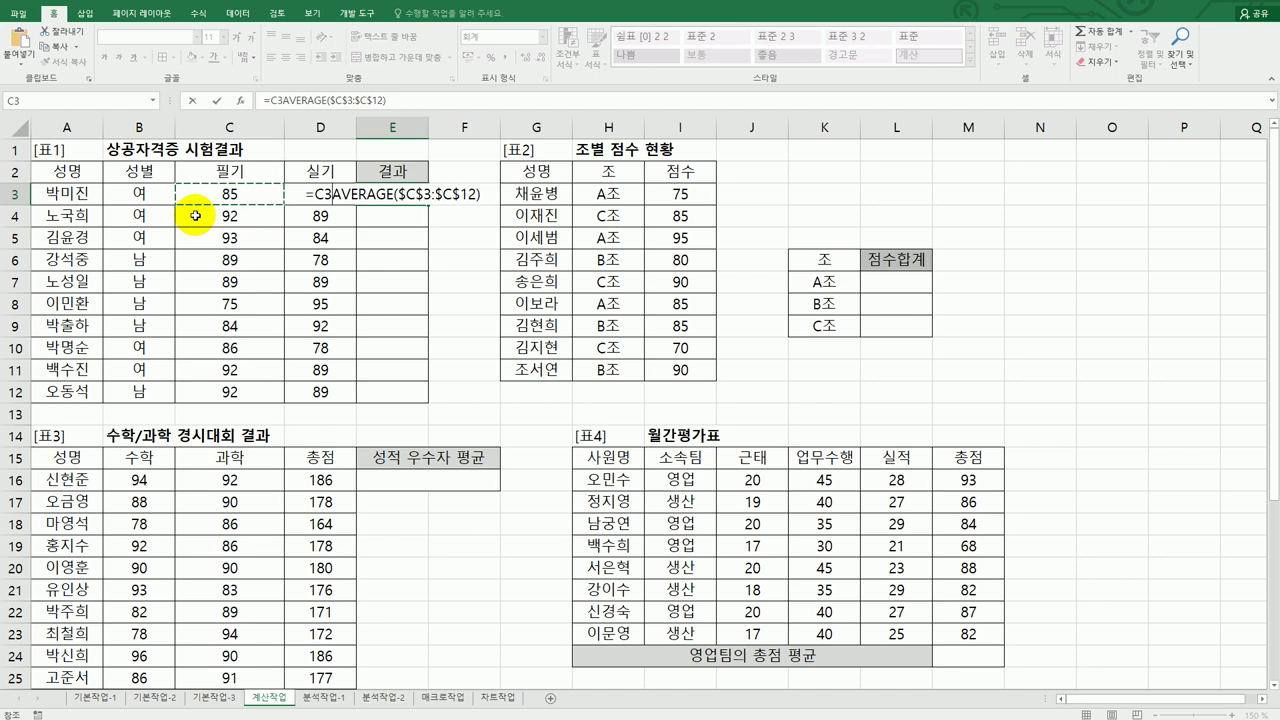
text(>=)
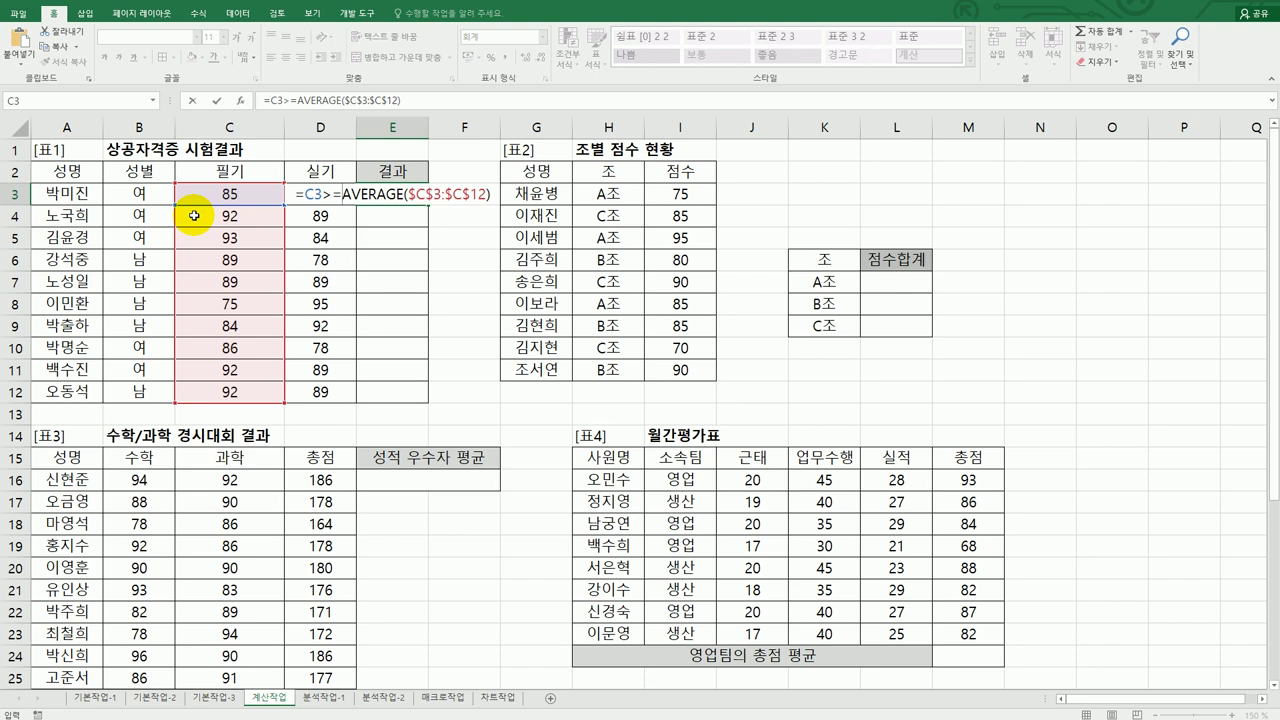
key(Return)
key(Up)
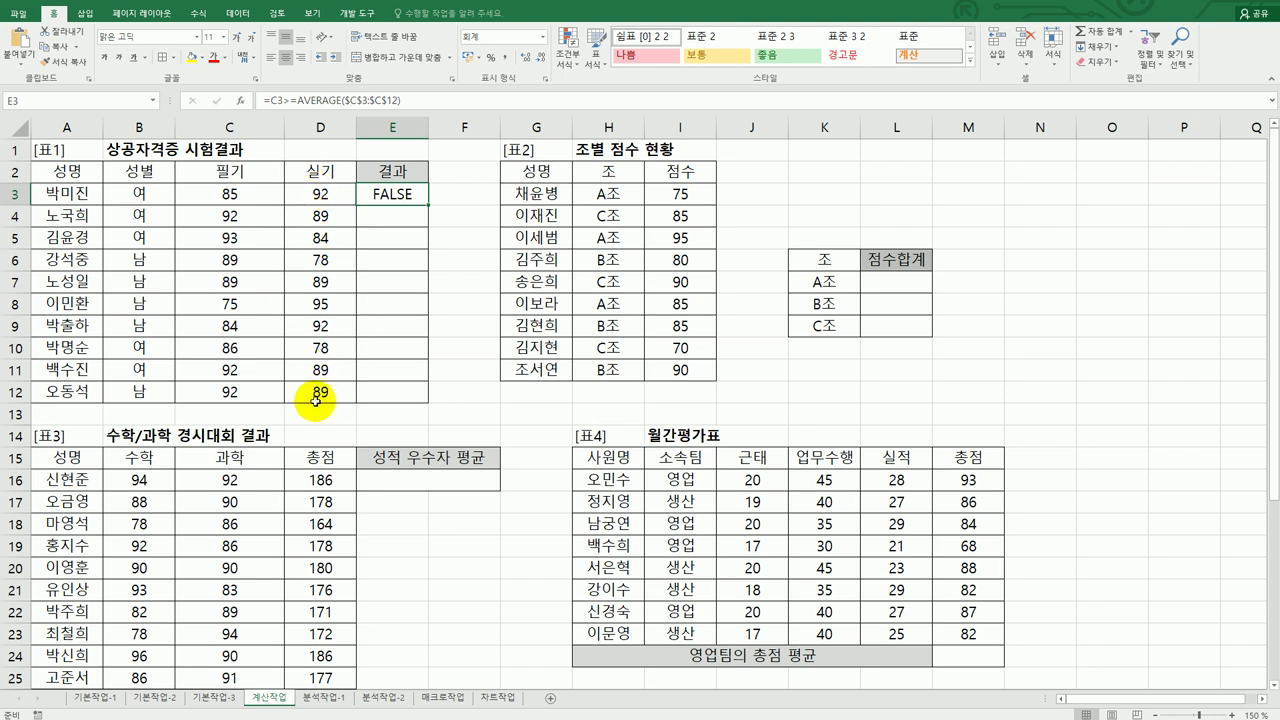
- Extend the E3 formula to =AND(C3>=AVERAGE($C$3:$C$12),D3>=AVERAGE($D$3:$D$12)) so that the 실기 score is tested too
double_click(386, 193)
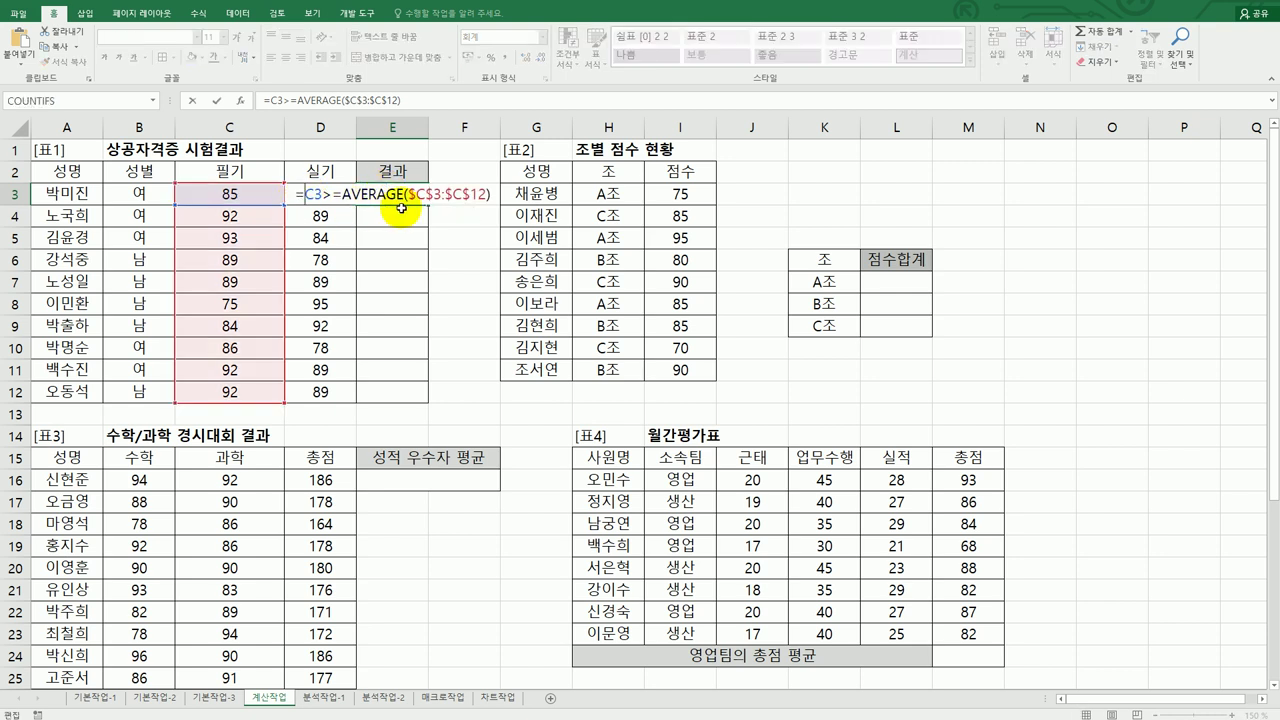
text(and()
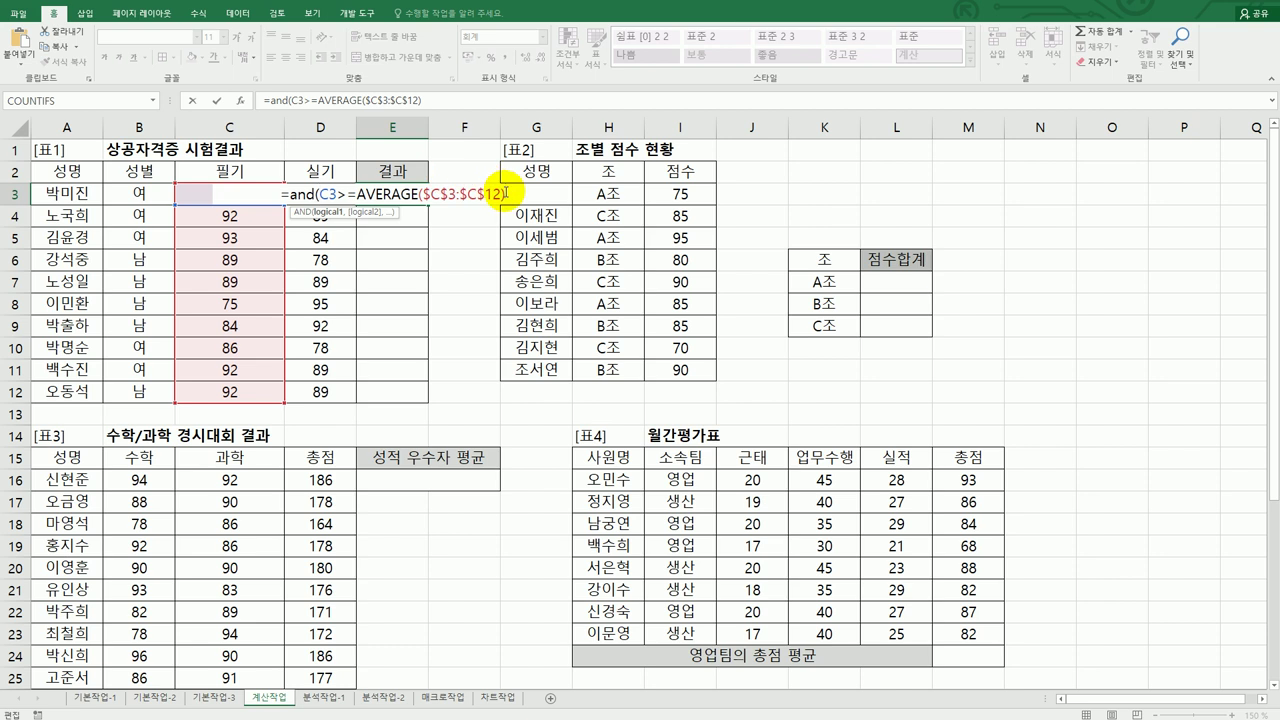
text(,)
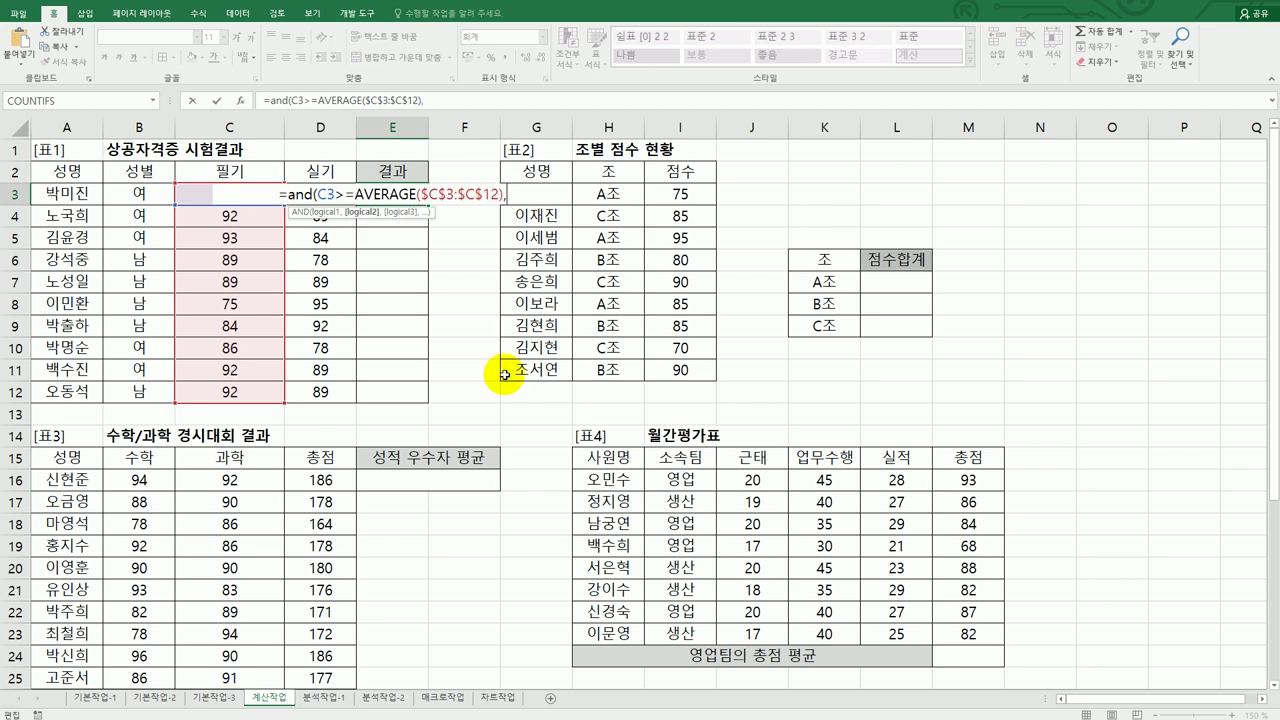
text(d3>=av)
key(Down)
key(Tab)
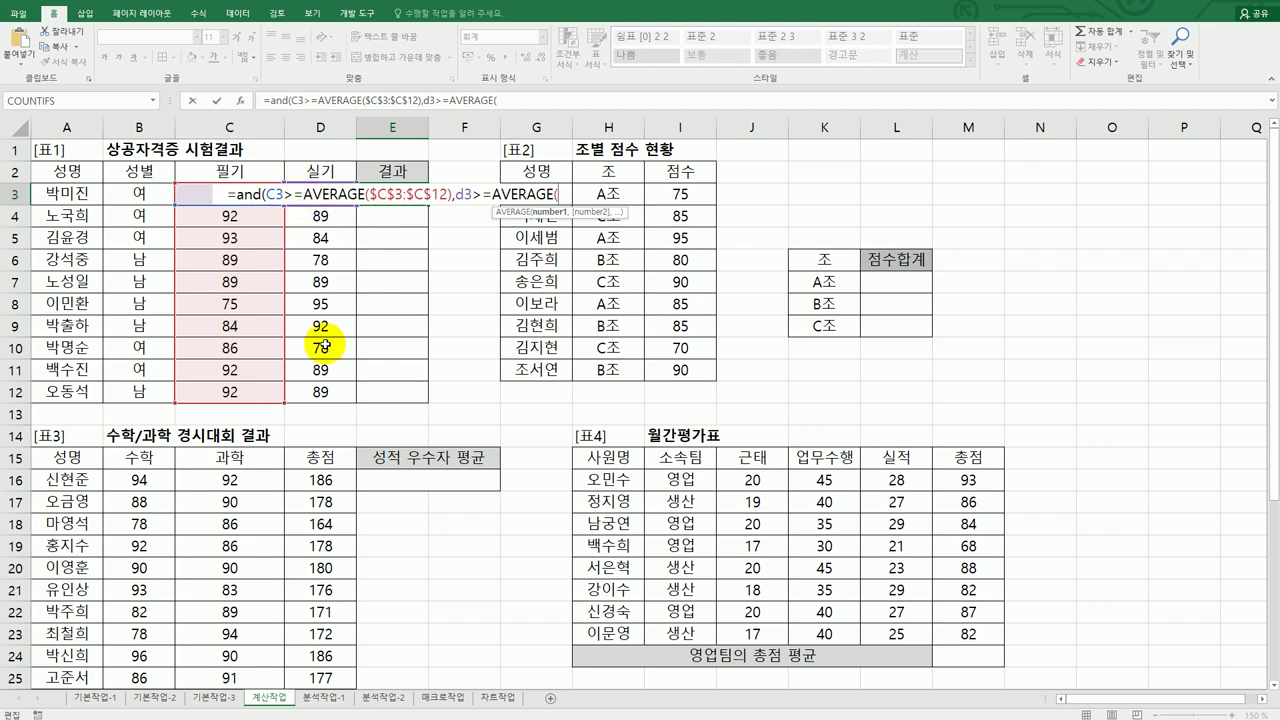
drag(333, 392, 327, 195)
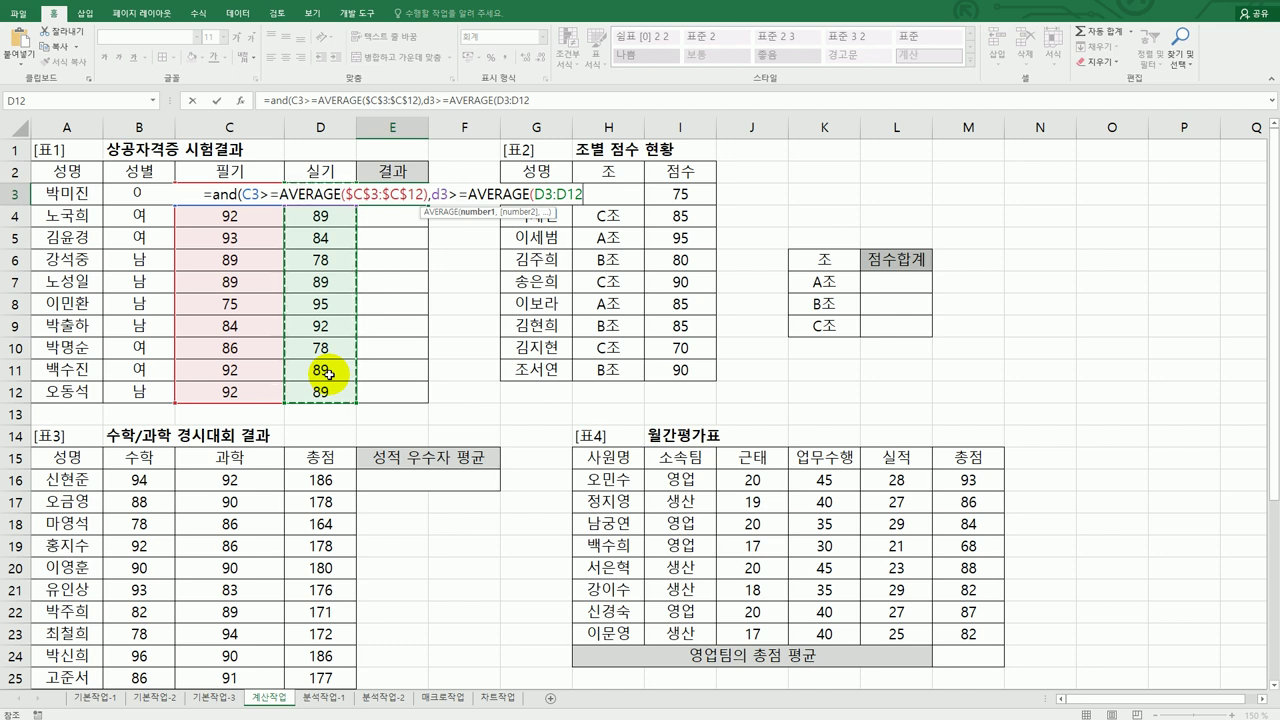
key(F4)
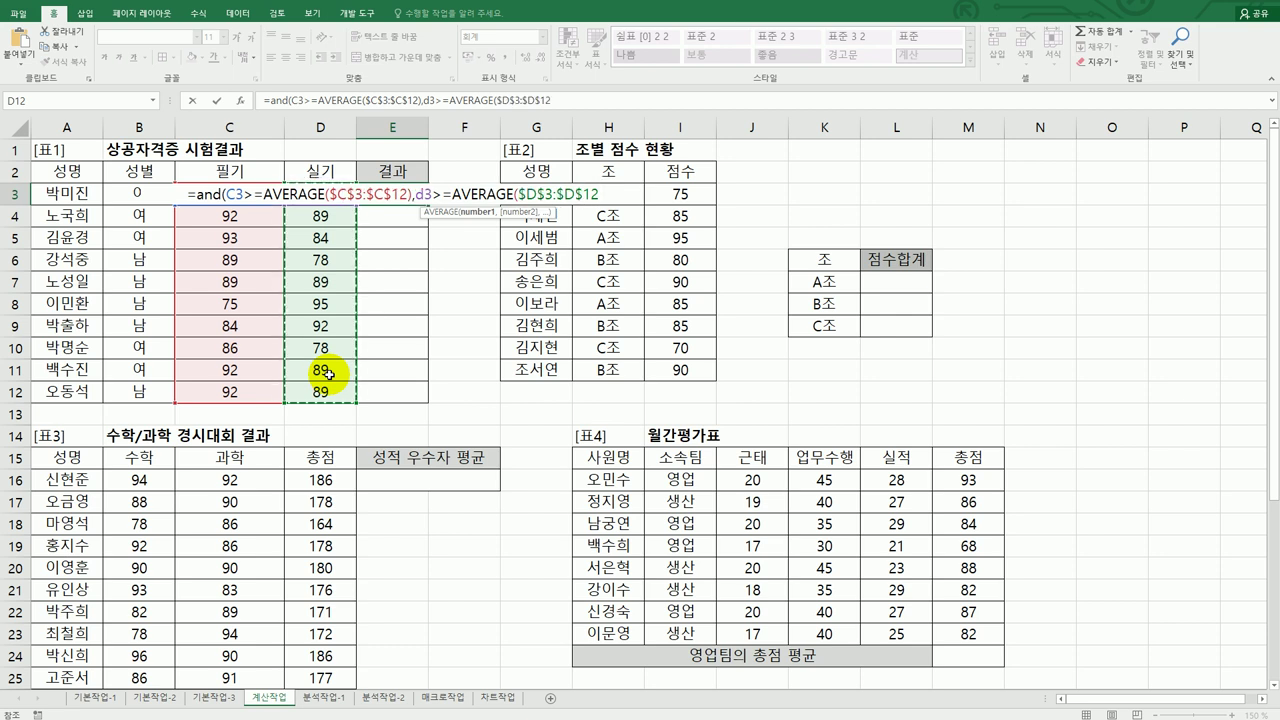
text())
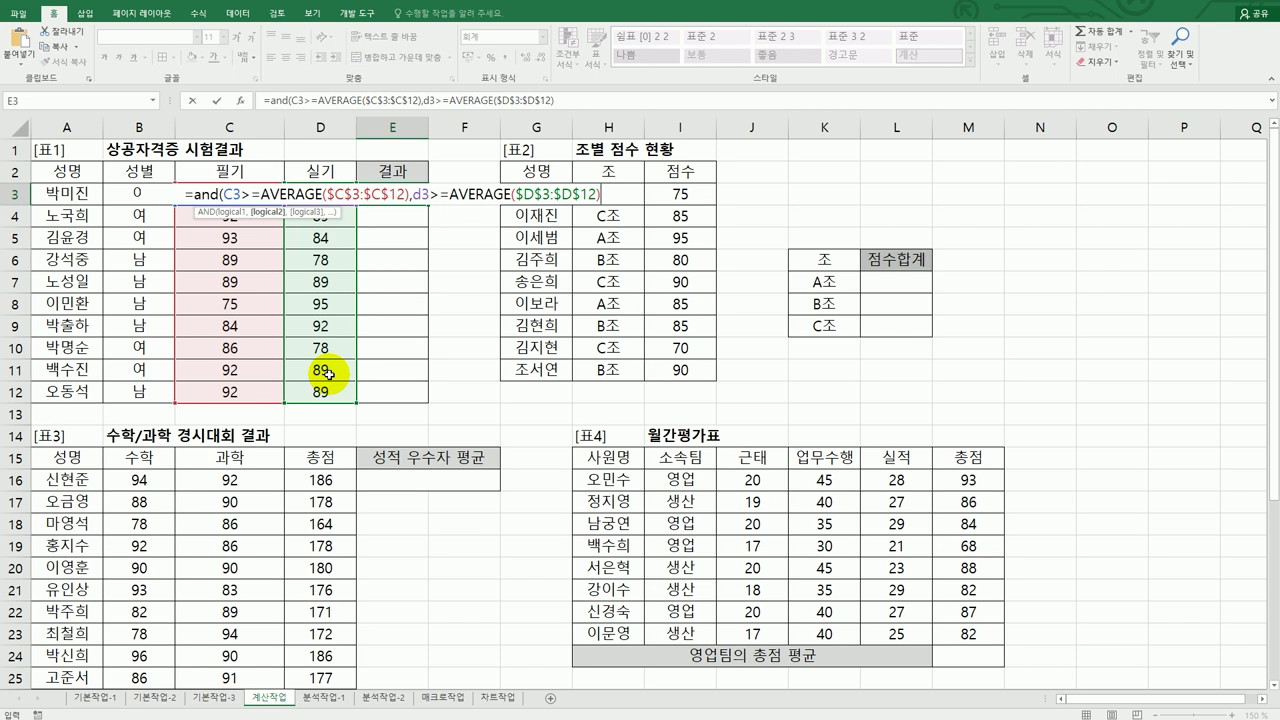
key(Return)
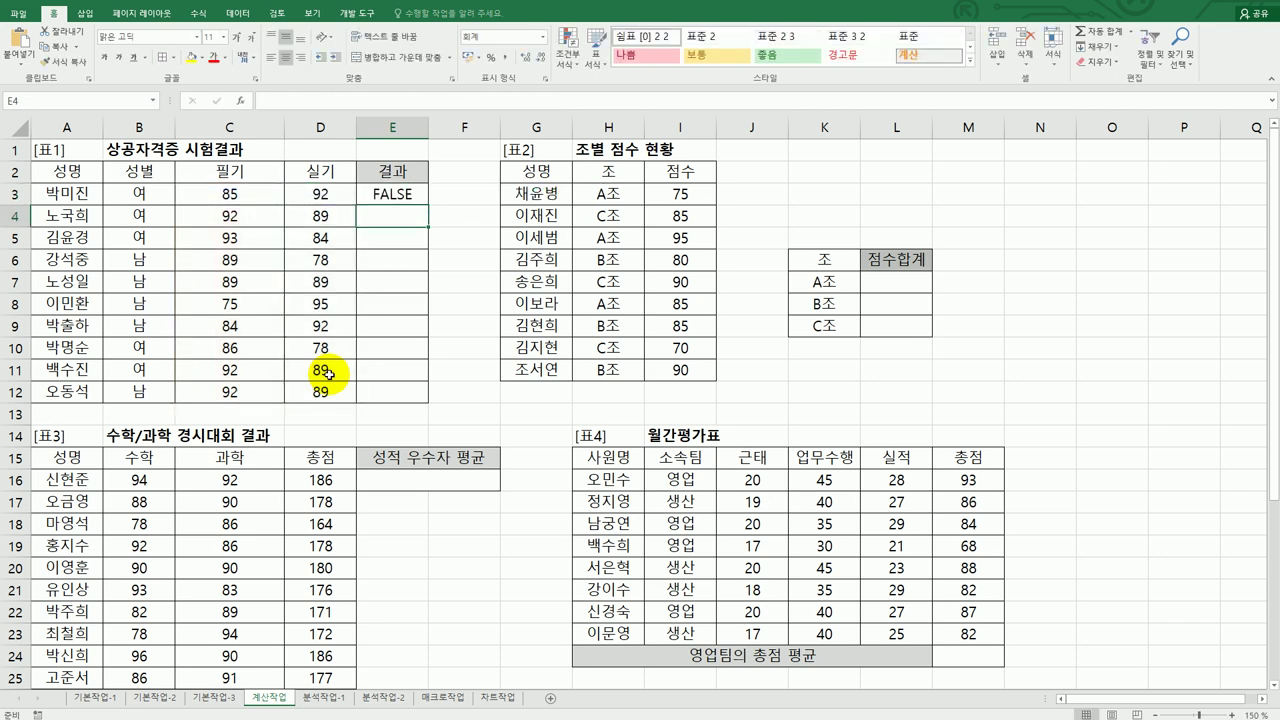
- Copy the AND formula from E3 down to E12 and check the results of individual rows
click(394, 197)
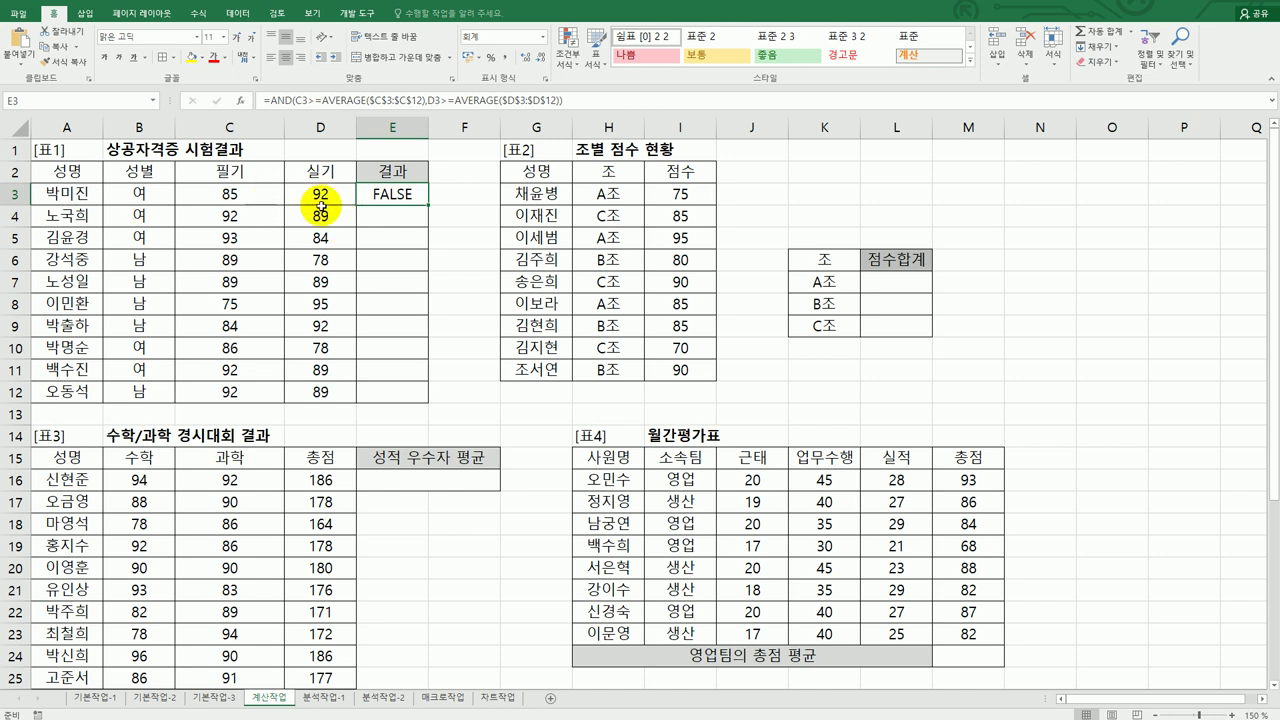
drag(428, 205, 420, 403)
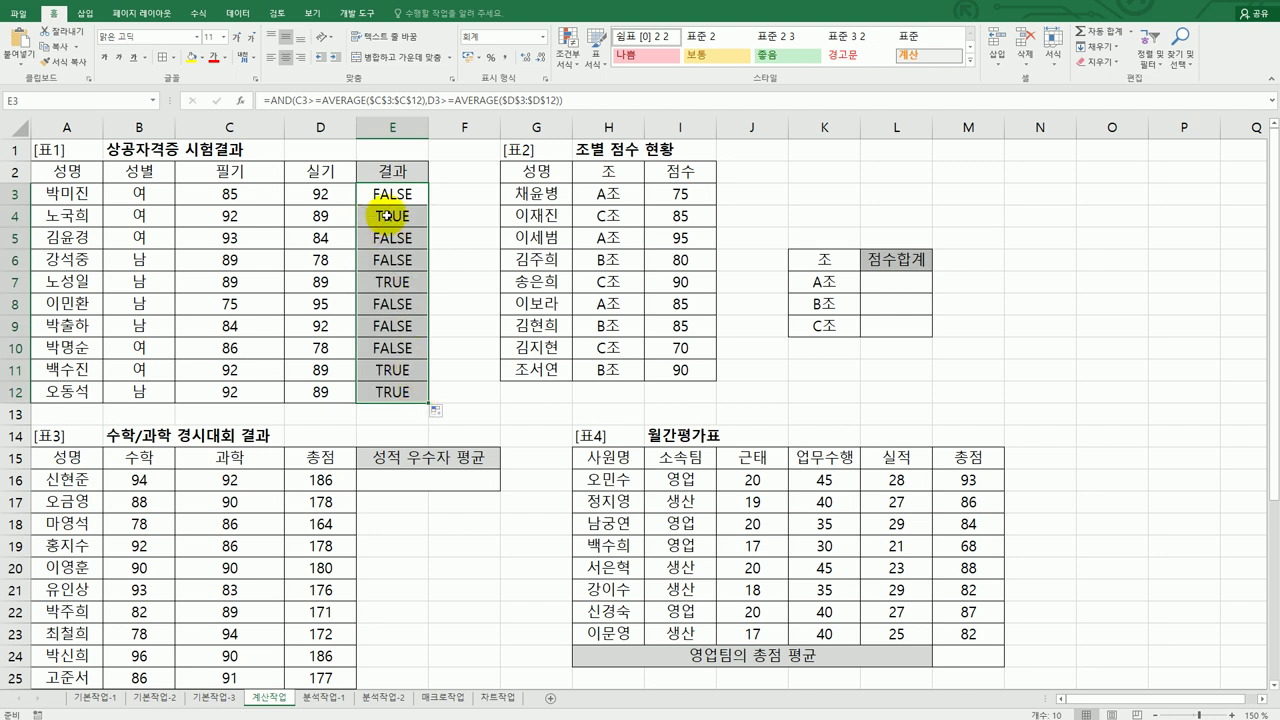
click(392, 282)
click(398, 370)
click(408, 402)
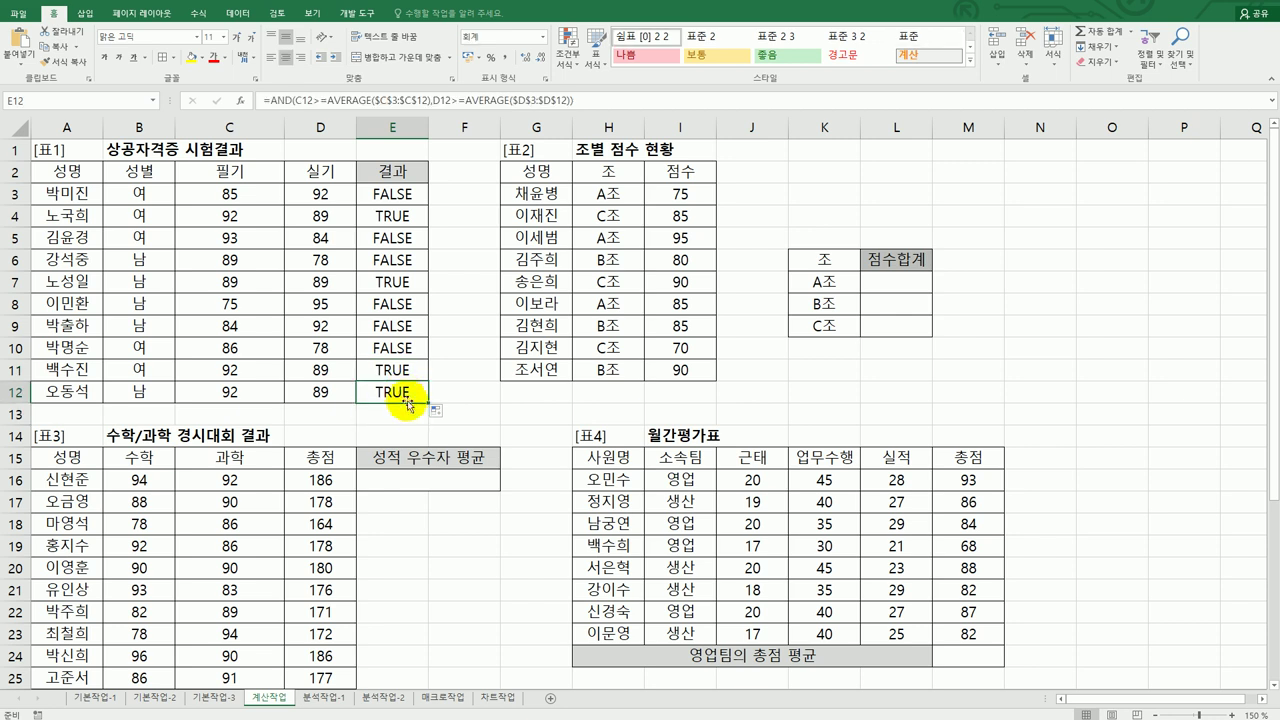
- Wrap the AND test in E3 in an IF function that returns "합격" when true and "" otherwise
click(398, 194)
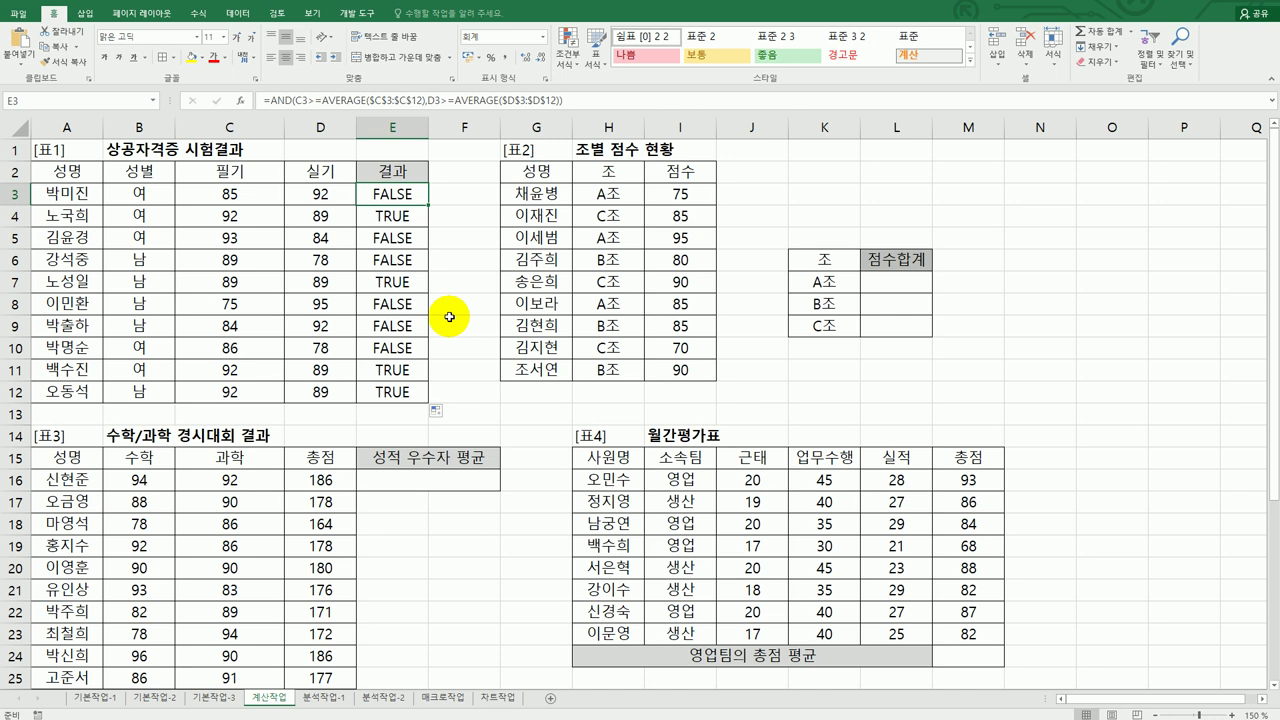
key(F2)
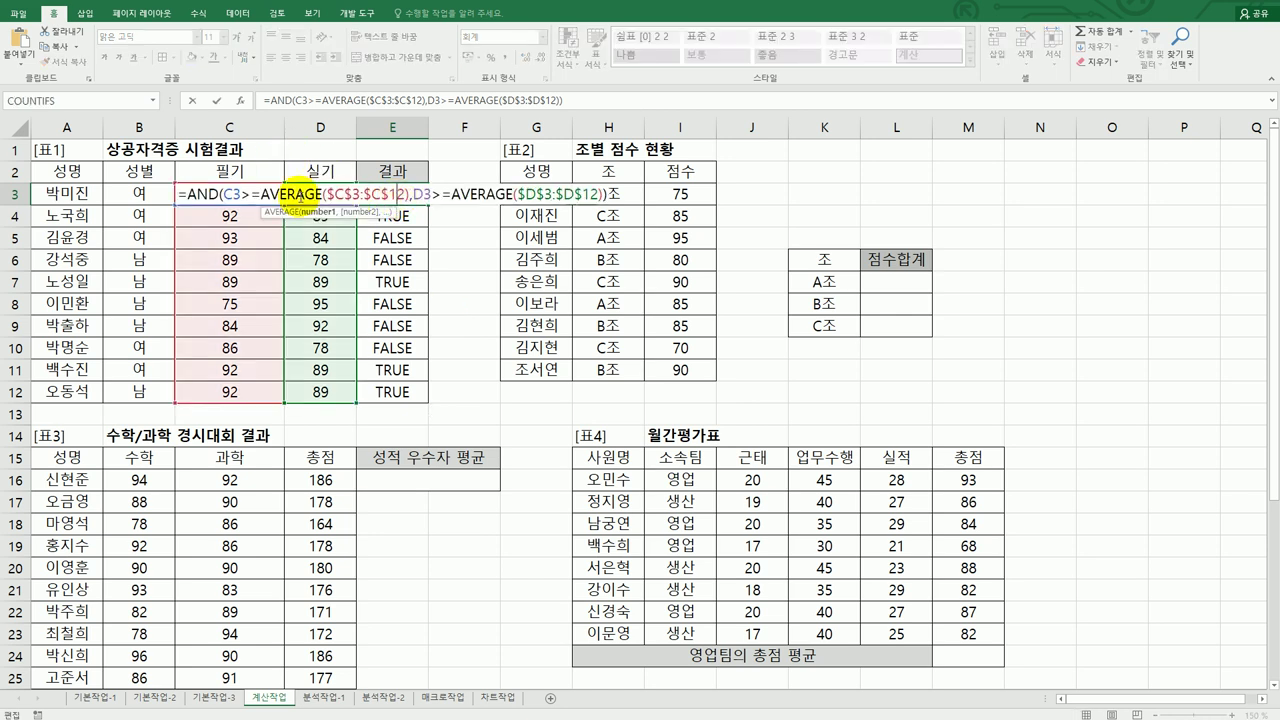
click(188, 193)
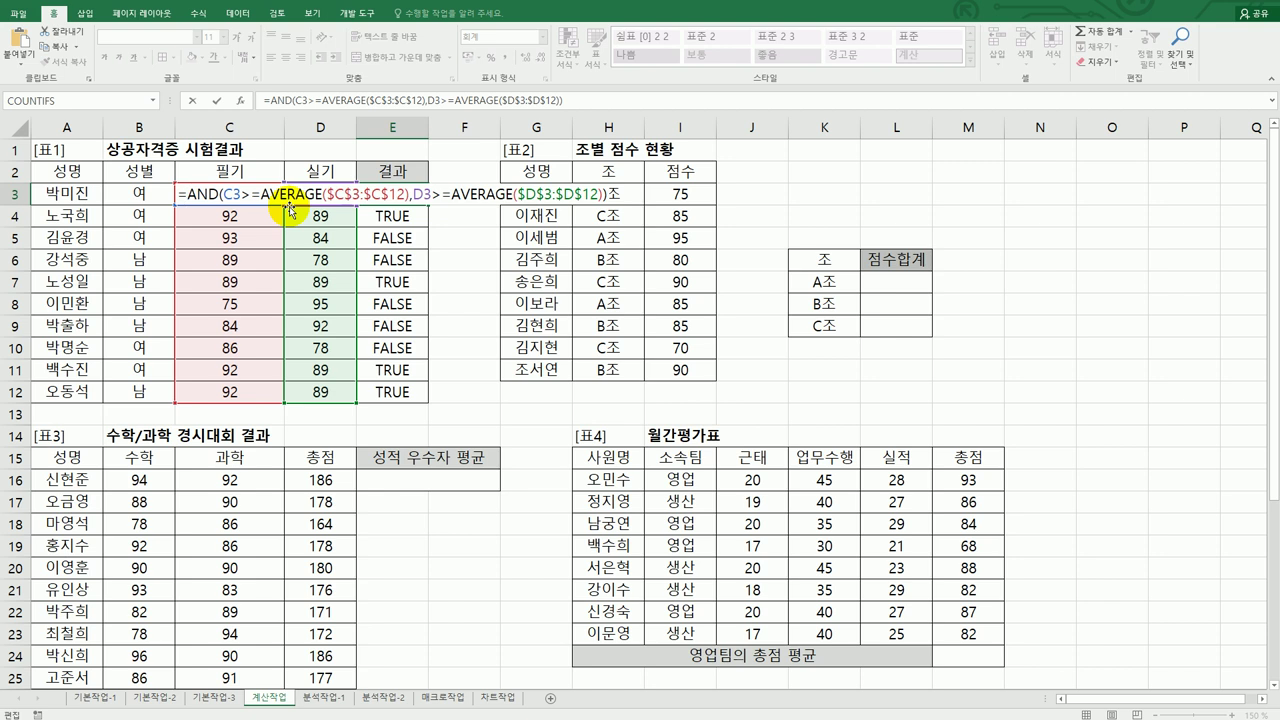
text(IF()
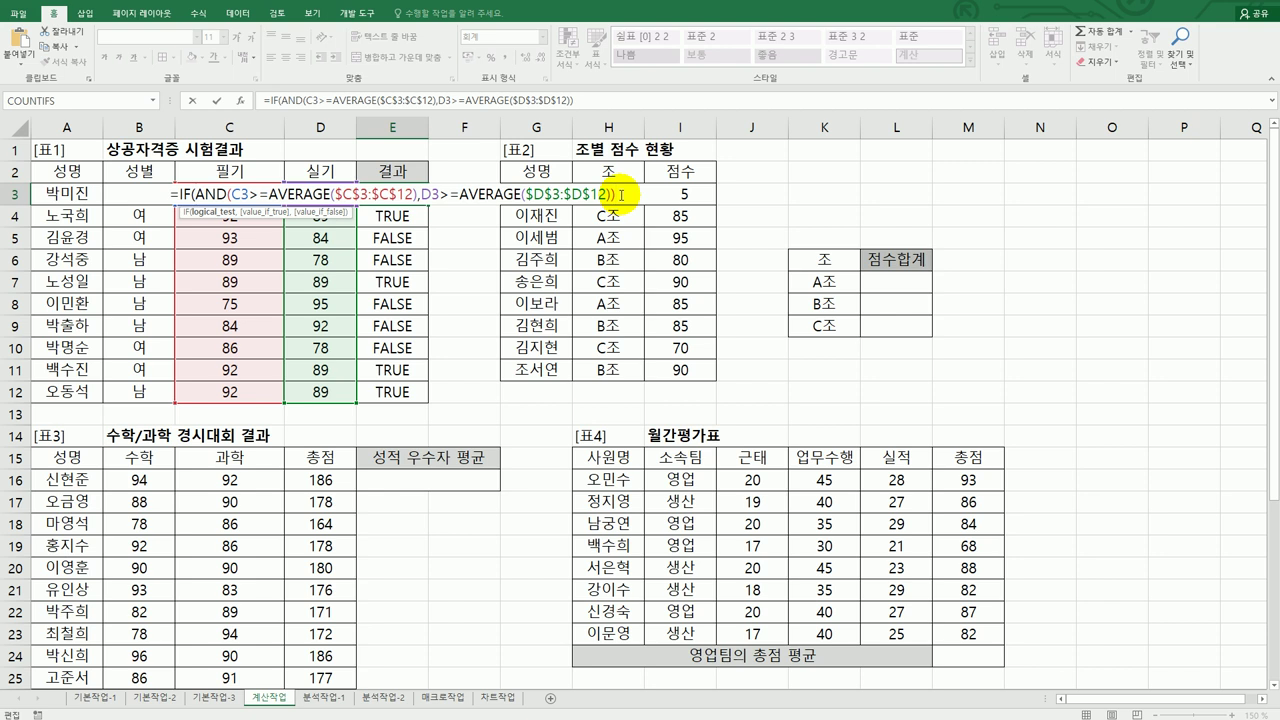
text(,)
text("합ㄱ)
text(격",)
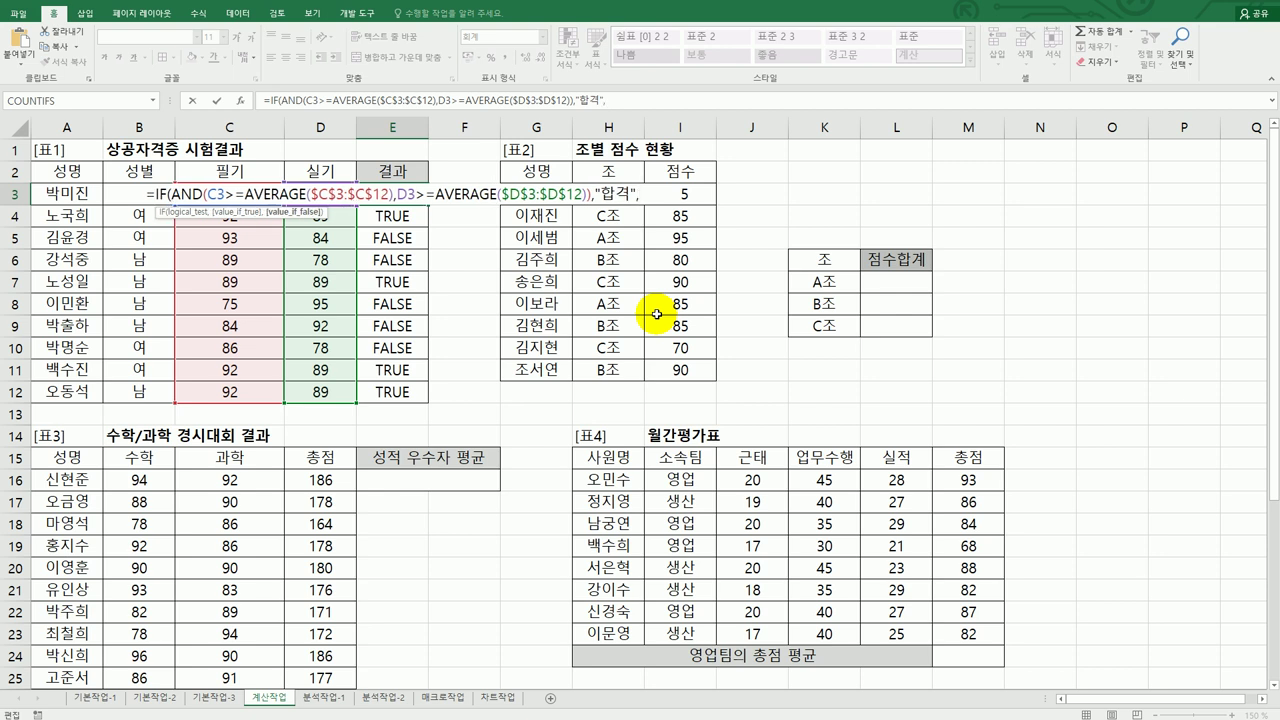
text("")
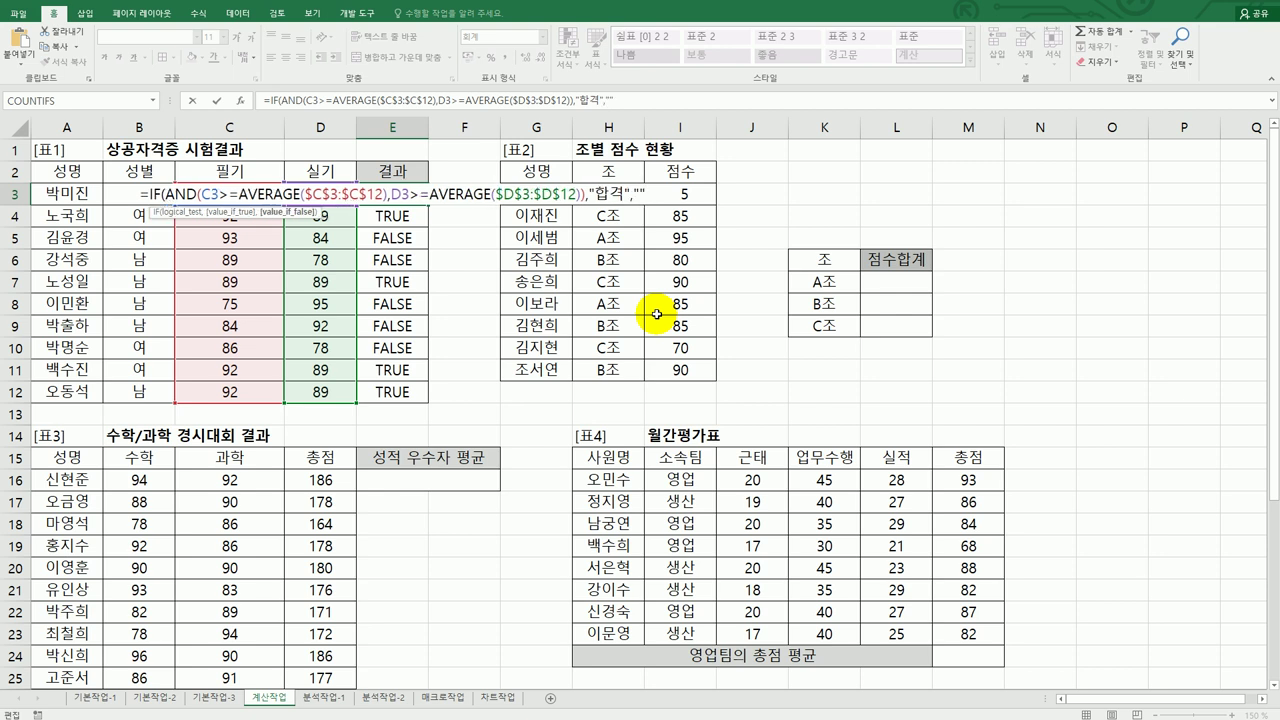
text())
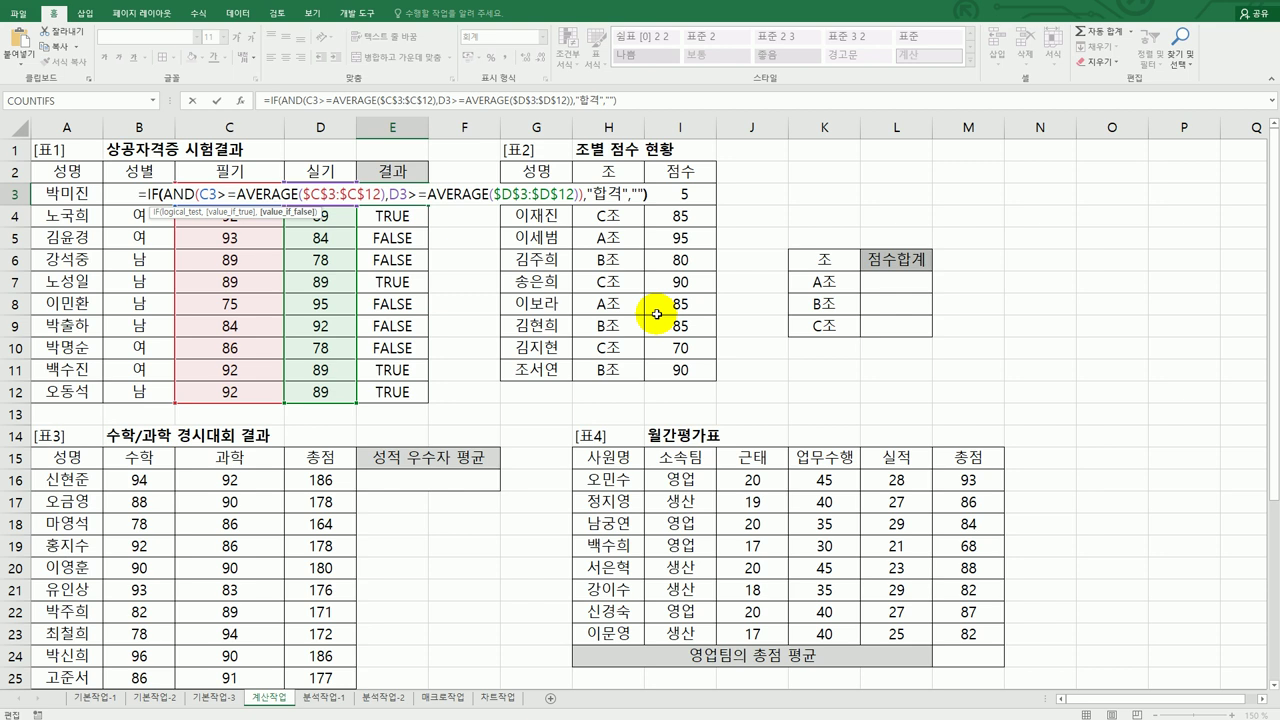
key(Return)
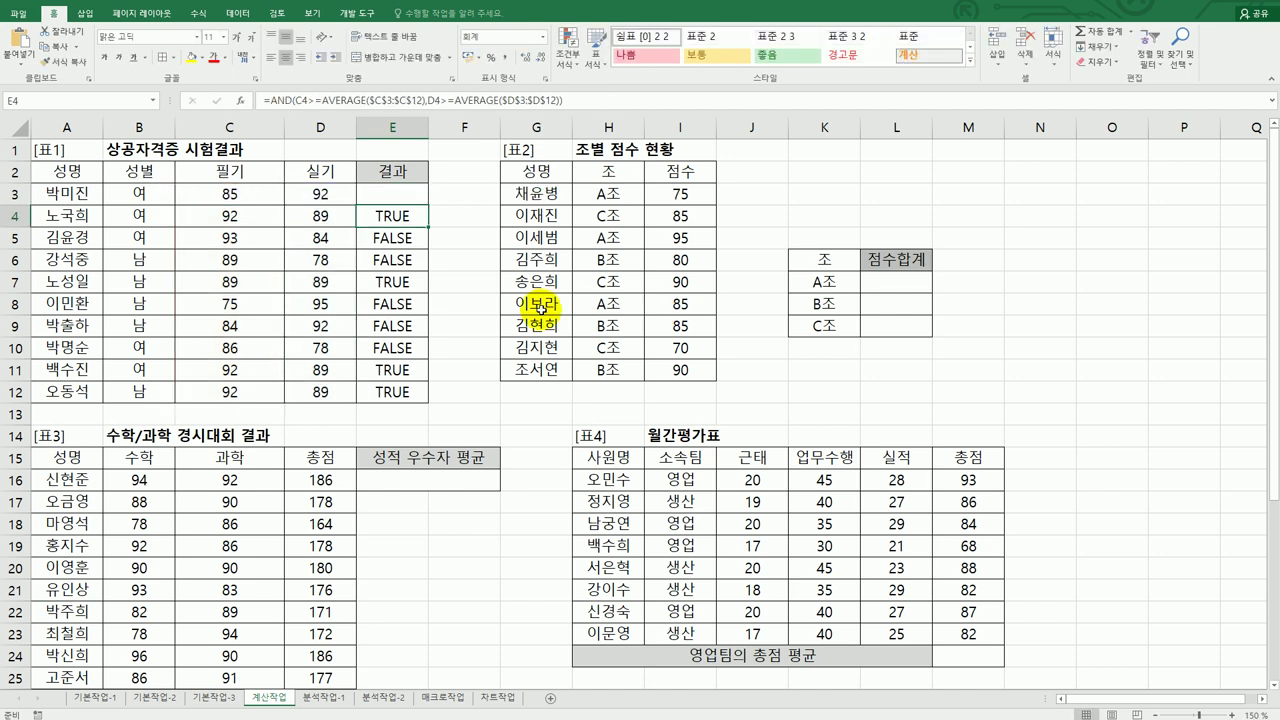
- Copy the IF formula from E3 down to E12 in the 결과 column of 표1
click(390, 193)
drag(432, 205, 432, 396)
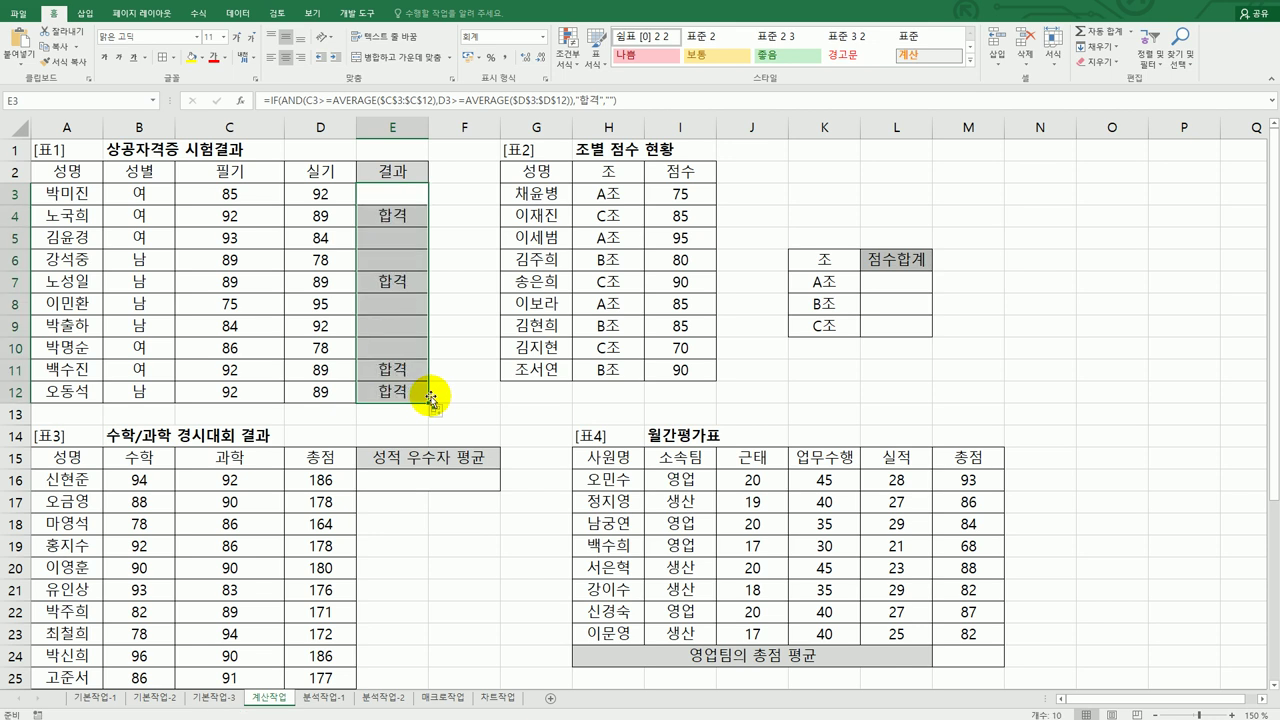
click(362, 189)
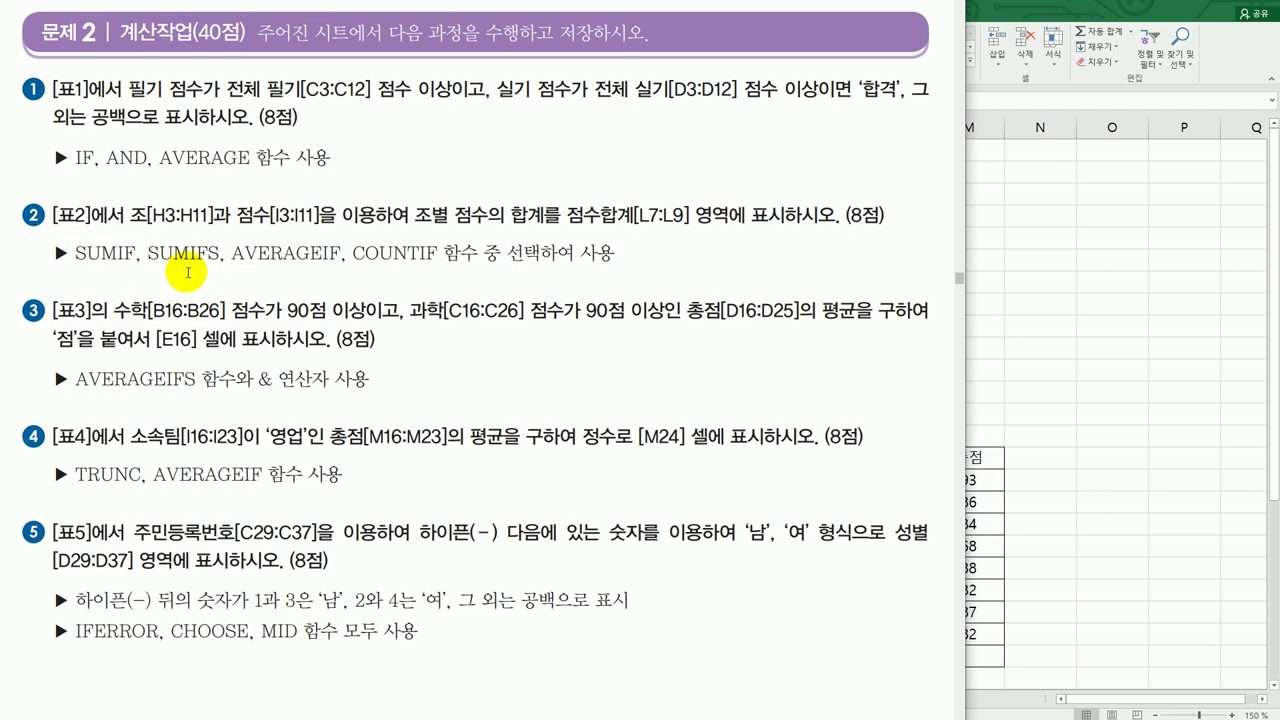
- Start a SUMIF formula in L7 for the 점수합계 of 표2, with the absolute range $H$3:$H$11 as the criteria range
click(1066, 324)
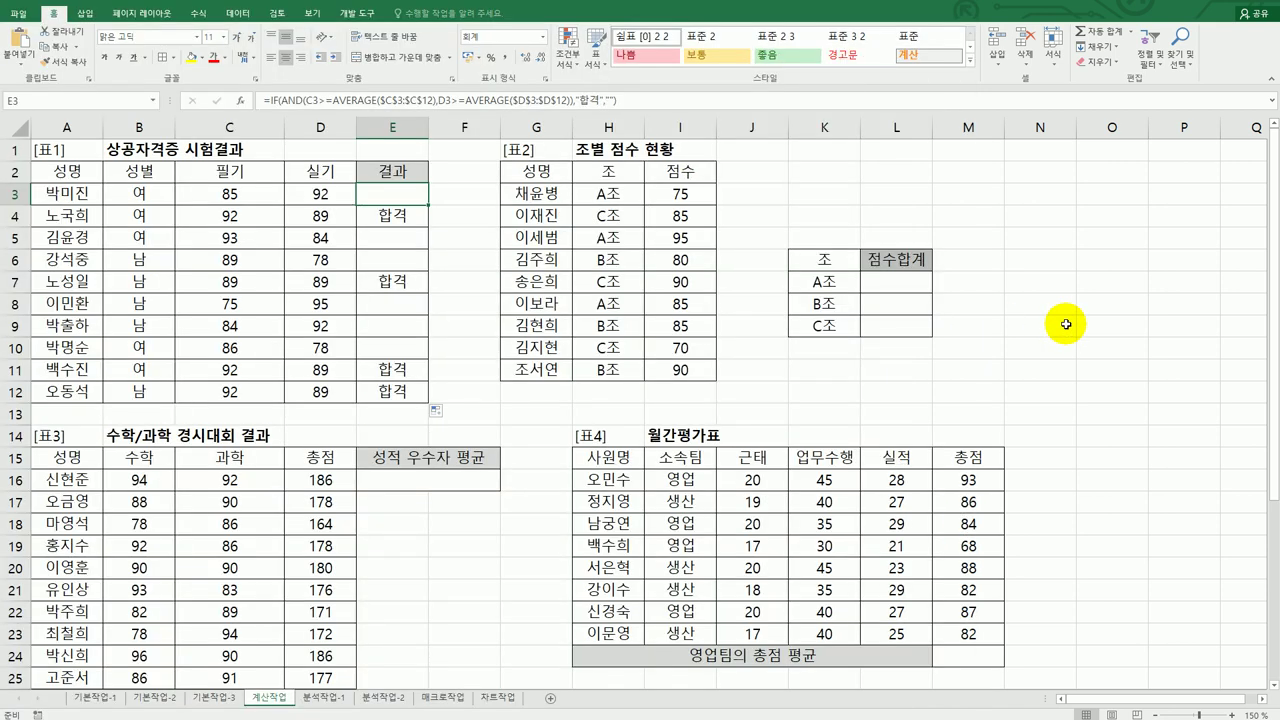
drag(832, 282, 831, 316)
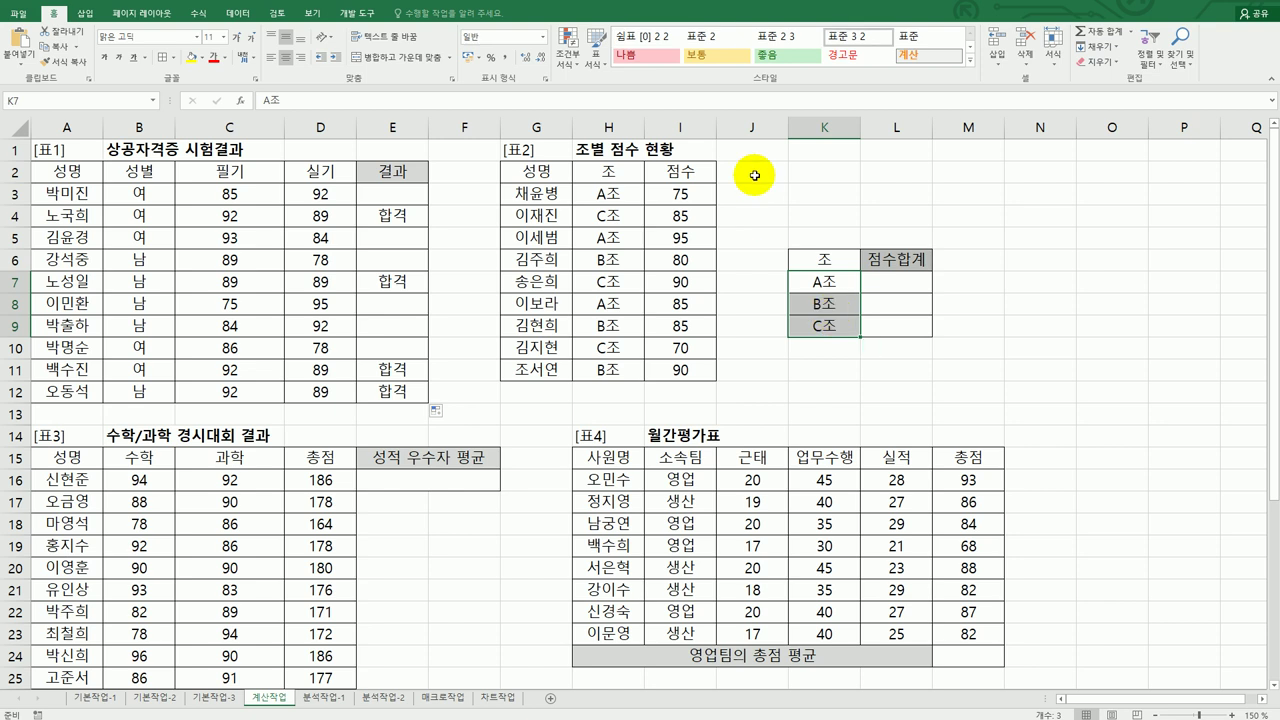
key(alt+Tab)
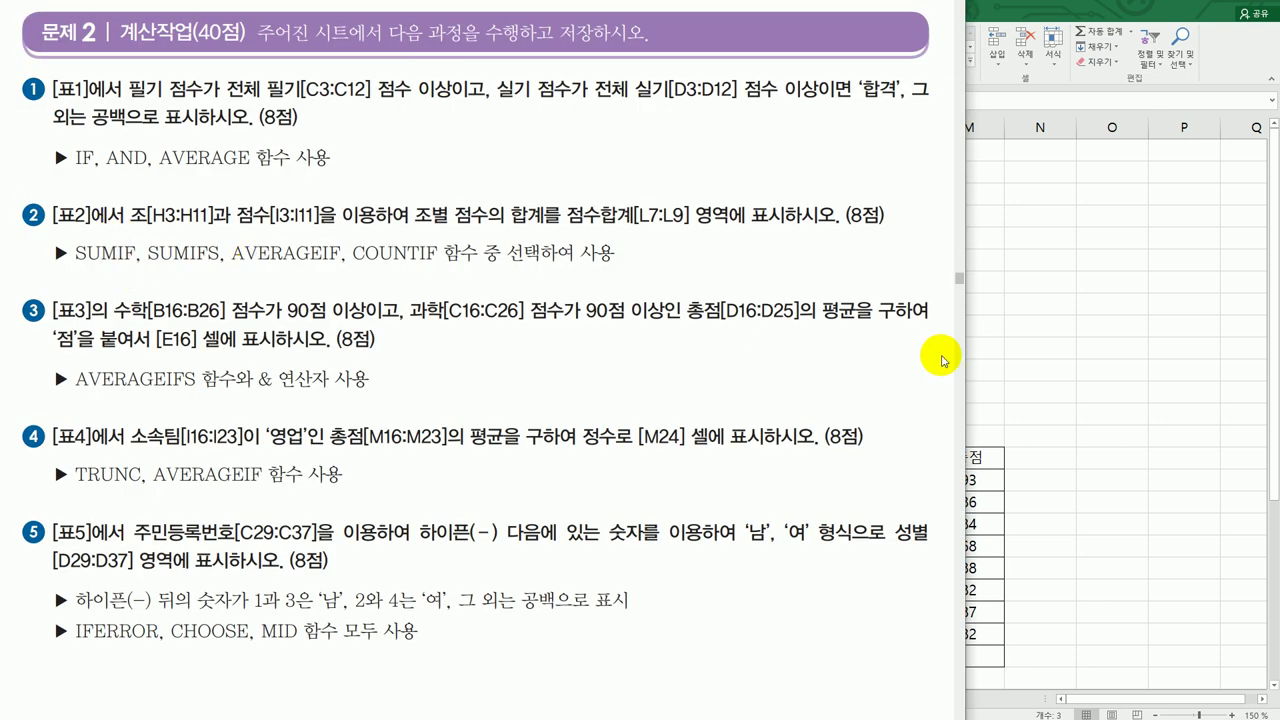
key(alt+Tab)
click(897, 286)
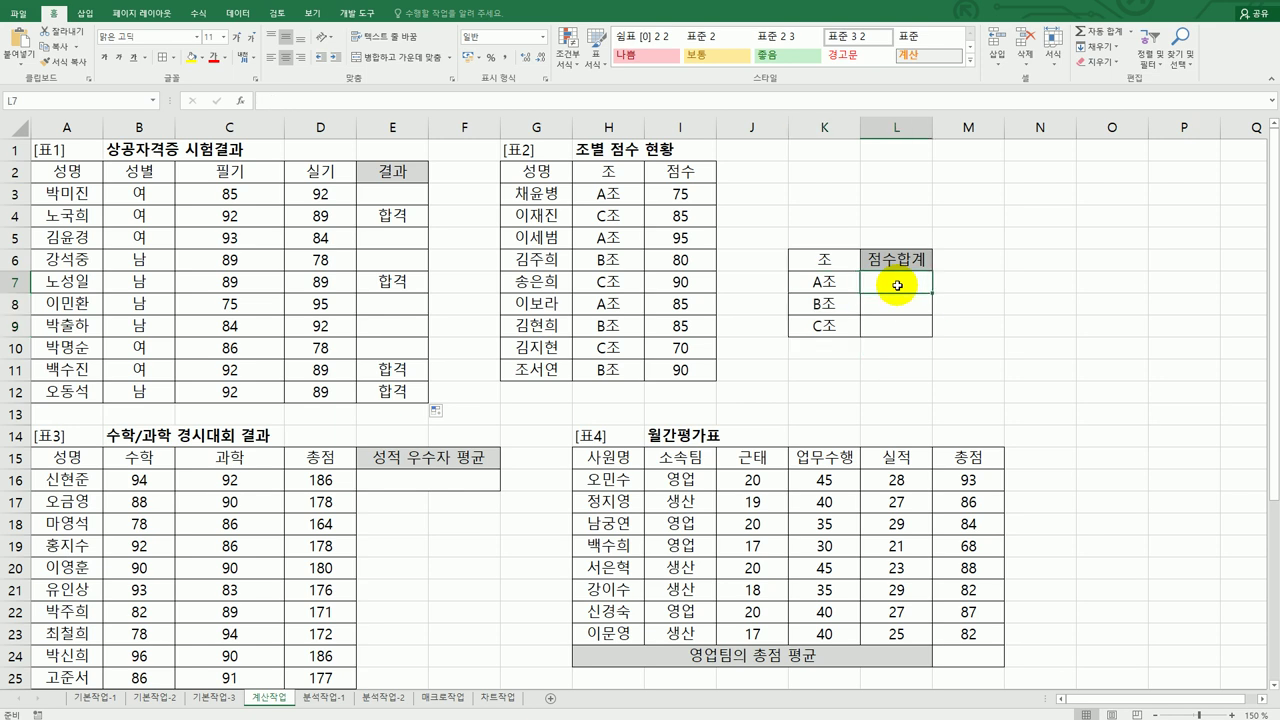
text(=)
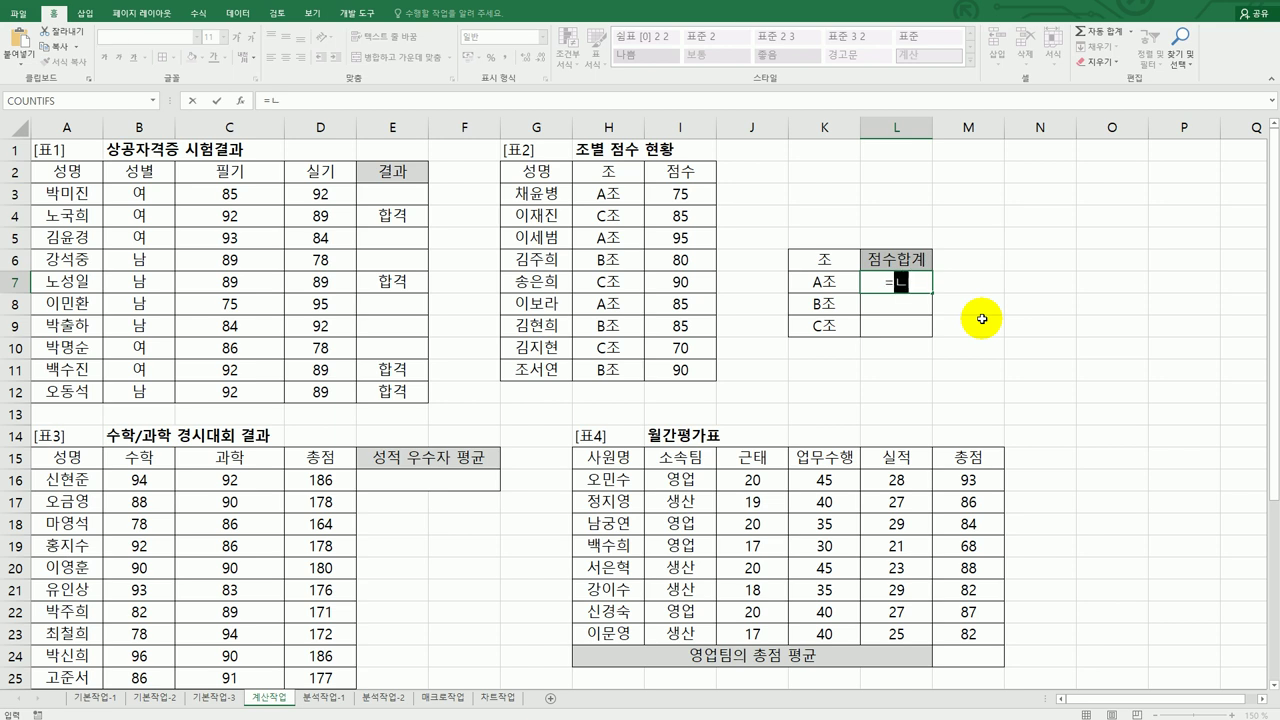
text(sumif)
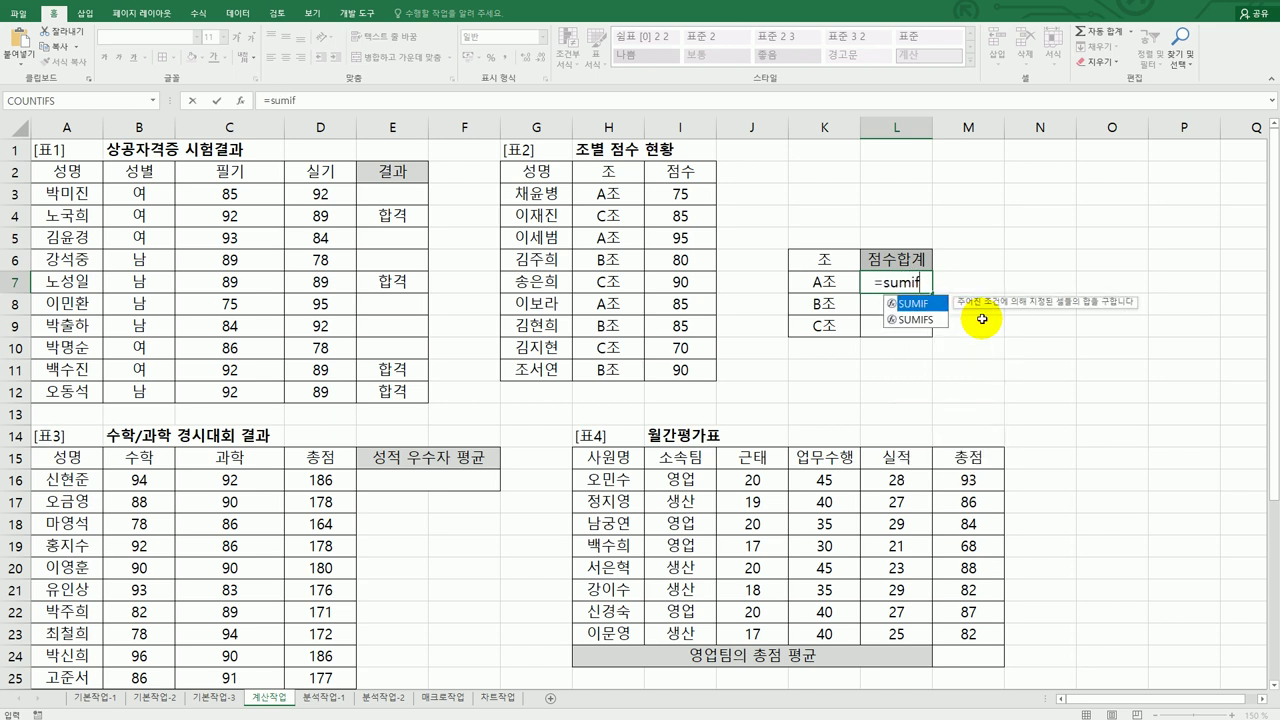
key(Tab)
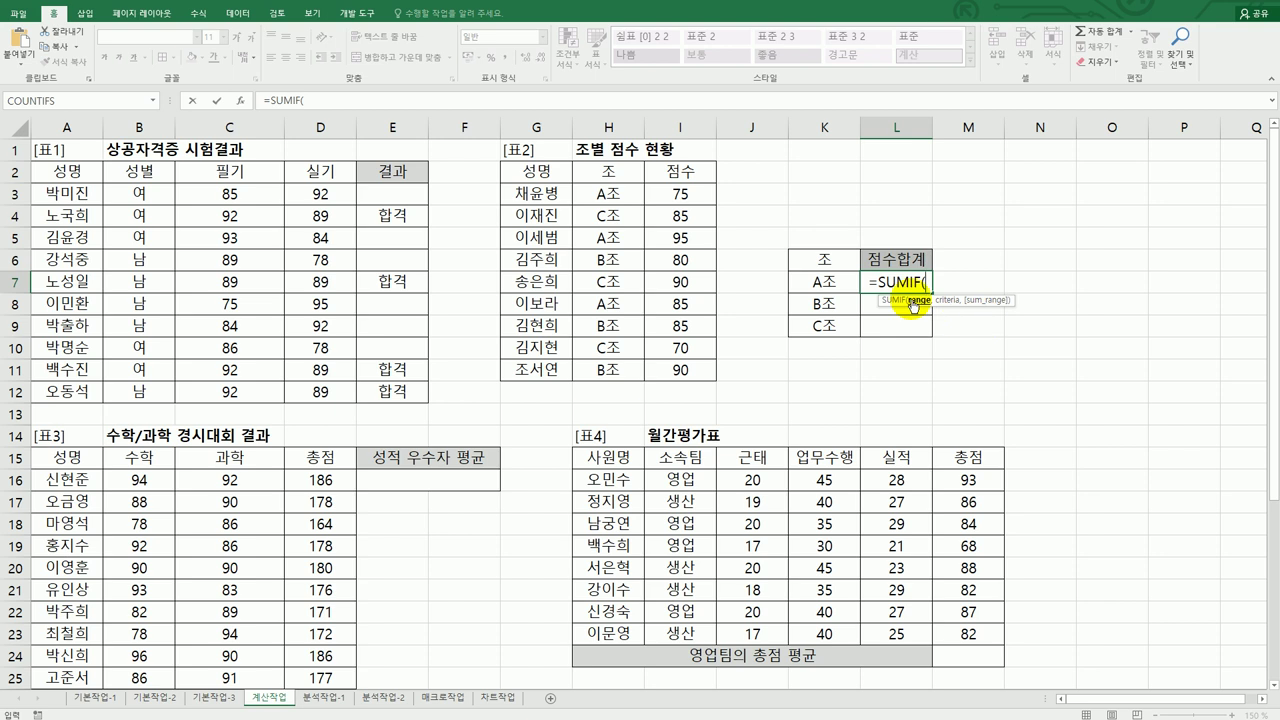
drag(606, 193, 600, 368)
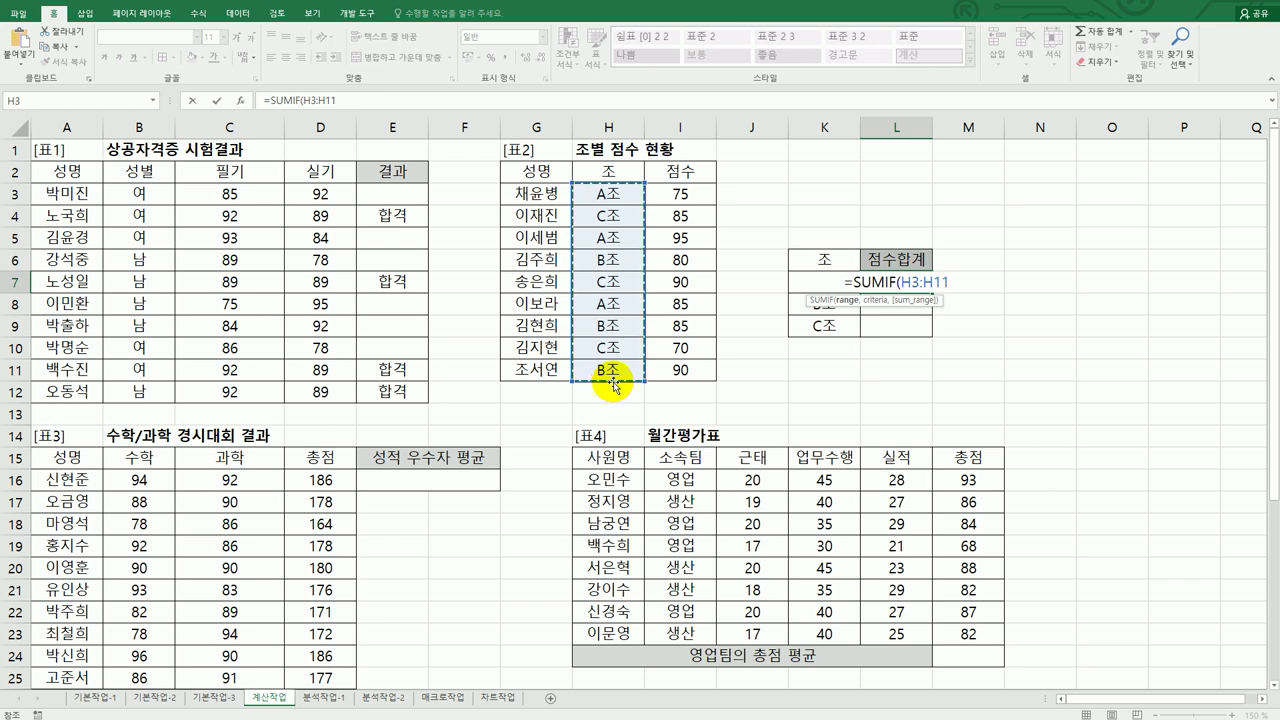
key(F4)
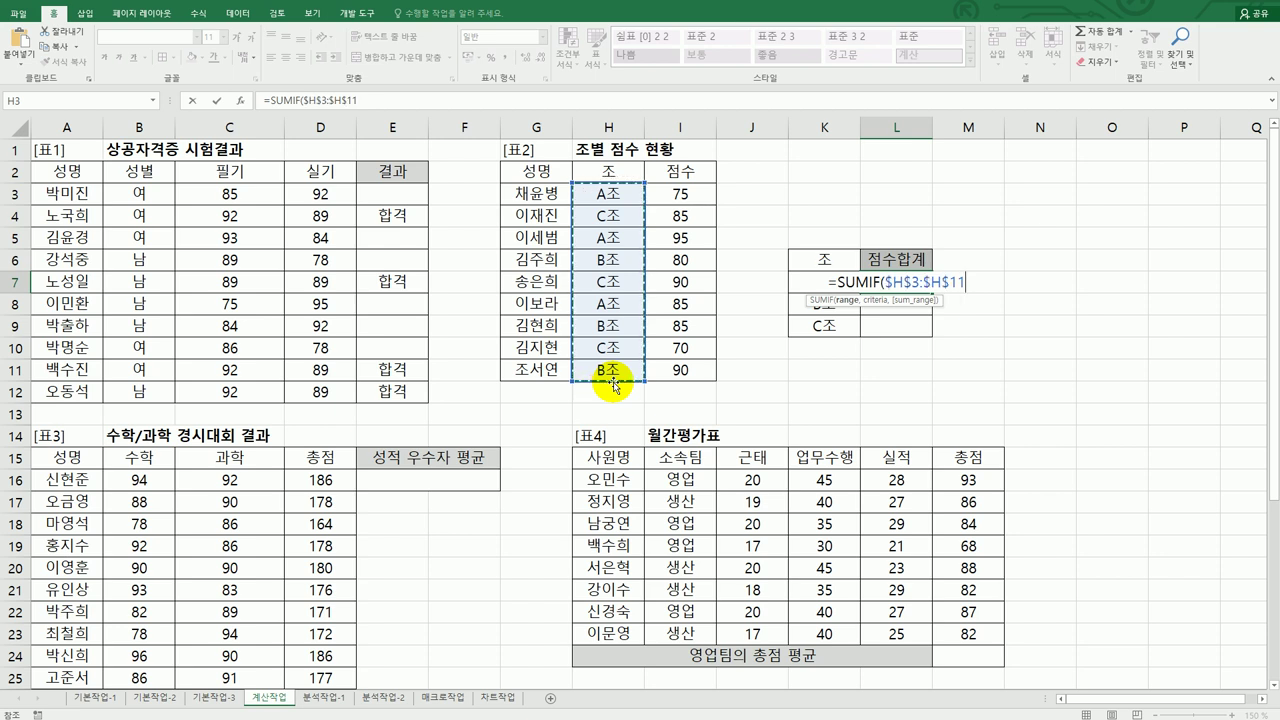
text(,)
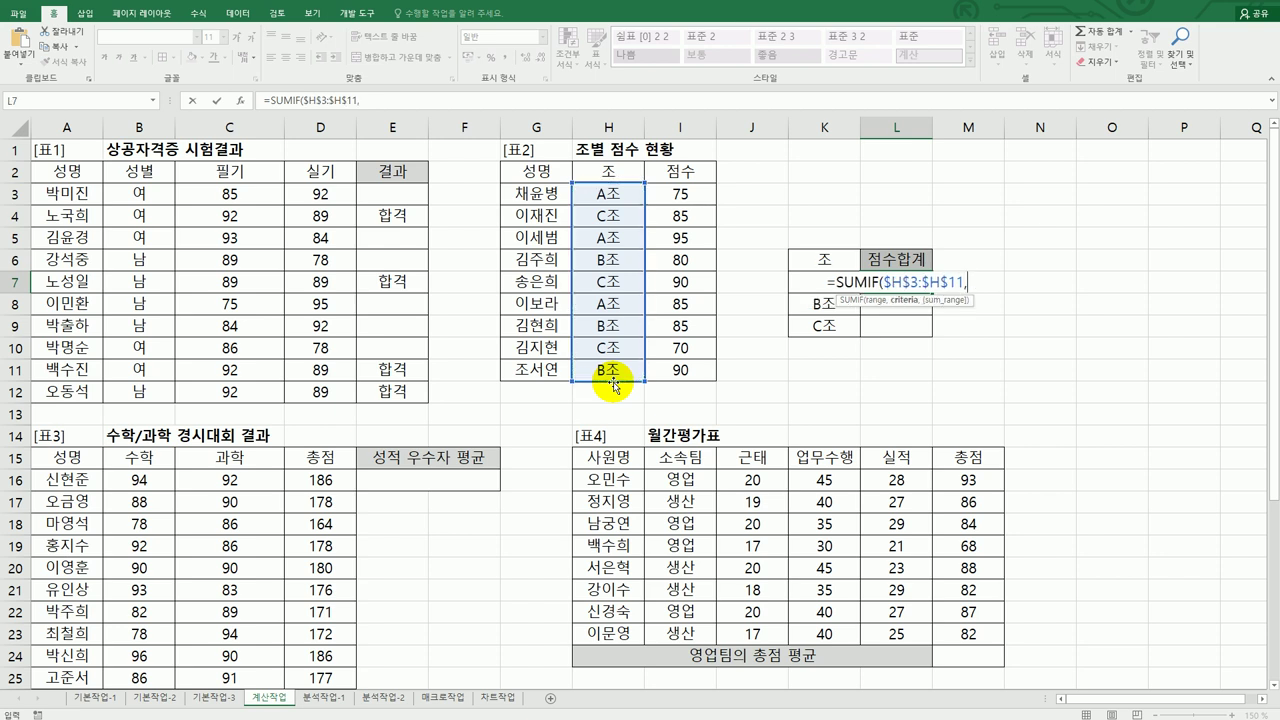
- Complete the L7 formula as =SUMIF($H$3:$H$11,K7,$I$3:$I$11), with K7 as the criterion and the 점수 column as sum range
key(Left)
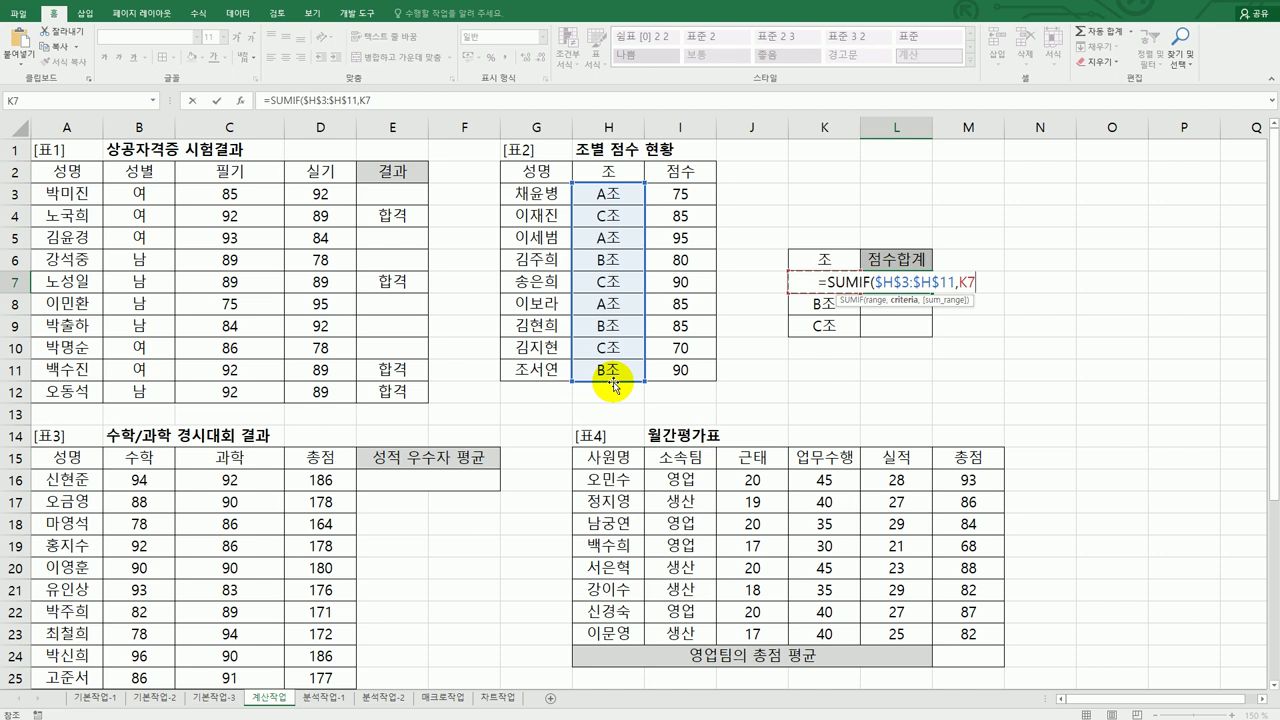
text(,)
drag(680, 193, 679, 368)
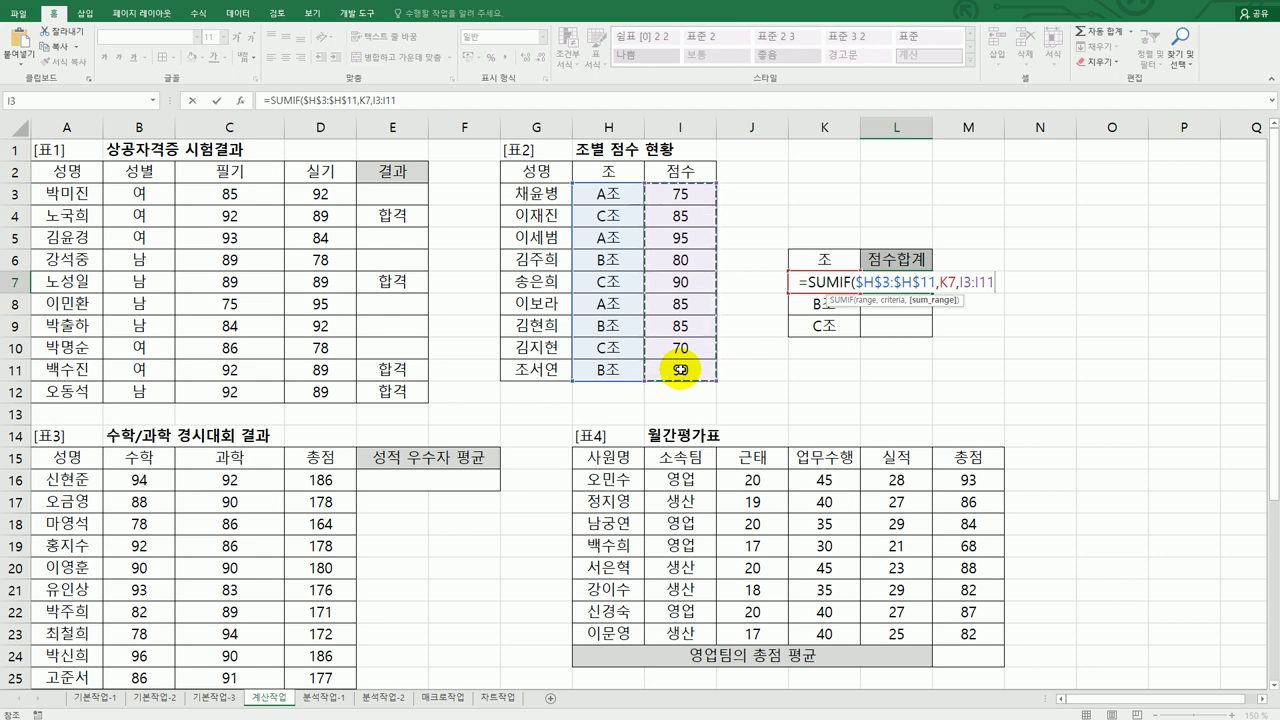
key(F4)
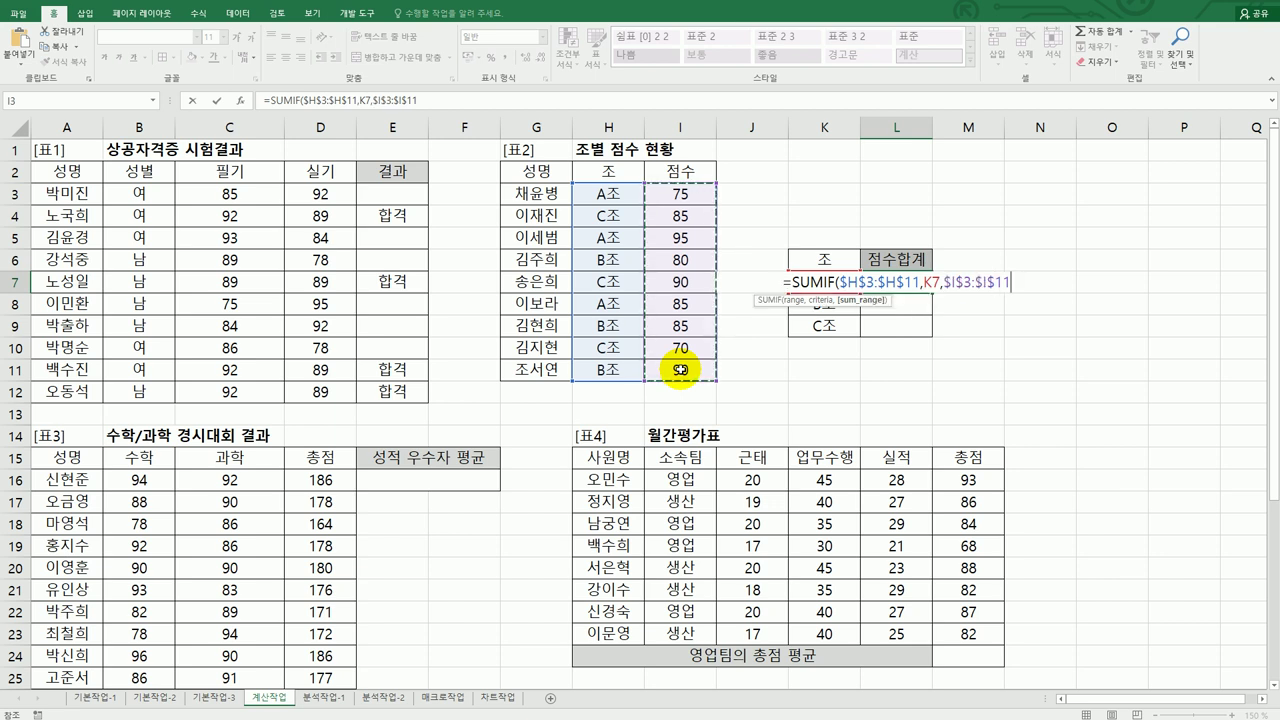
text())
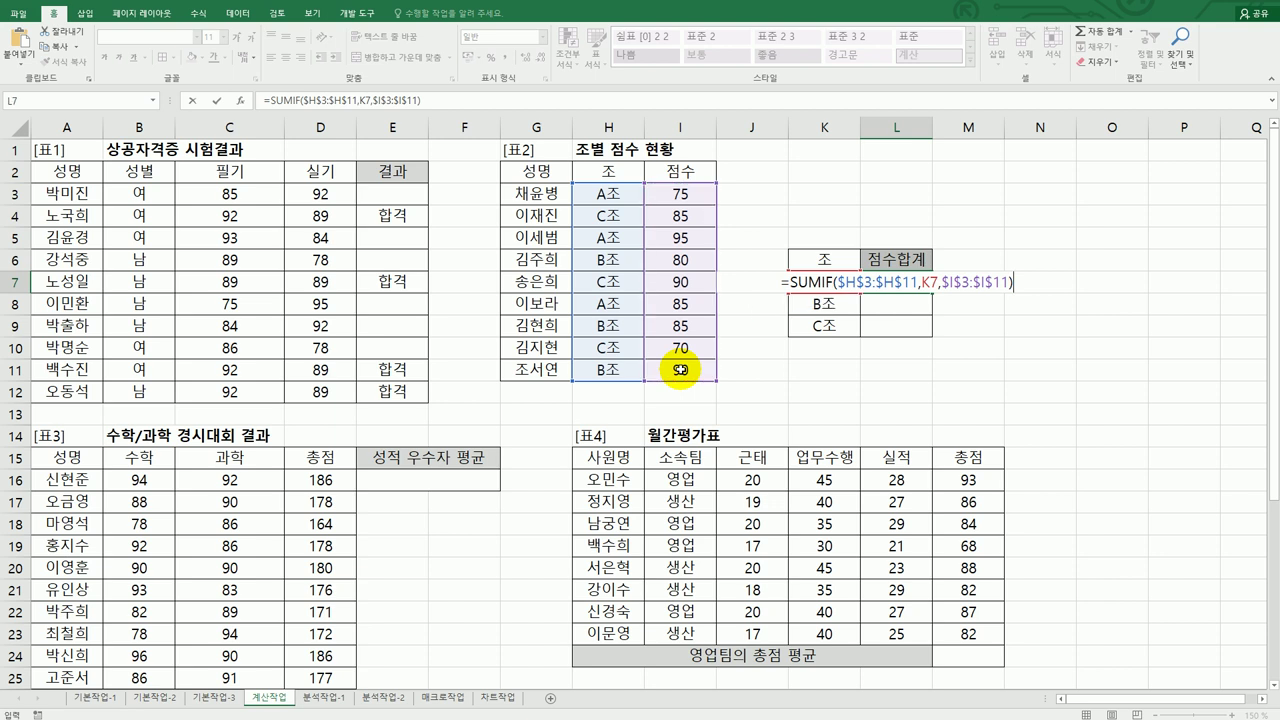
key(Return)
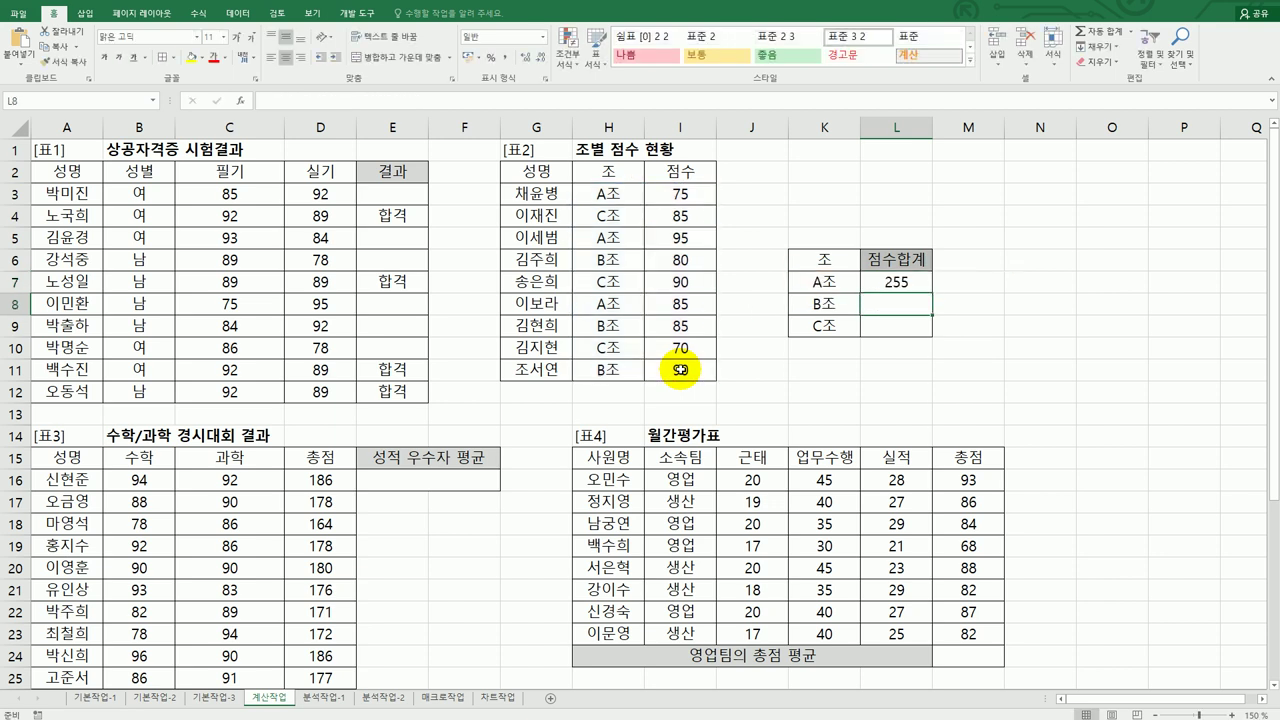
- Copy the SUMIF formula from L7 down to L9 and check the formula in L9
click(908, 284)
drag(932, 296, 921, 338)
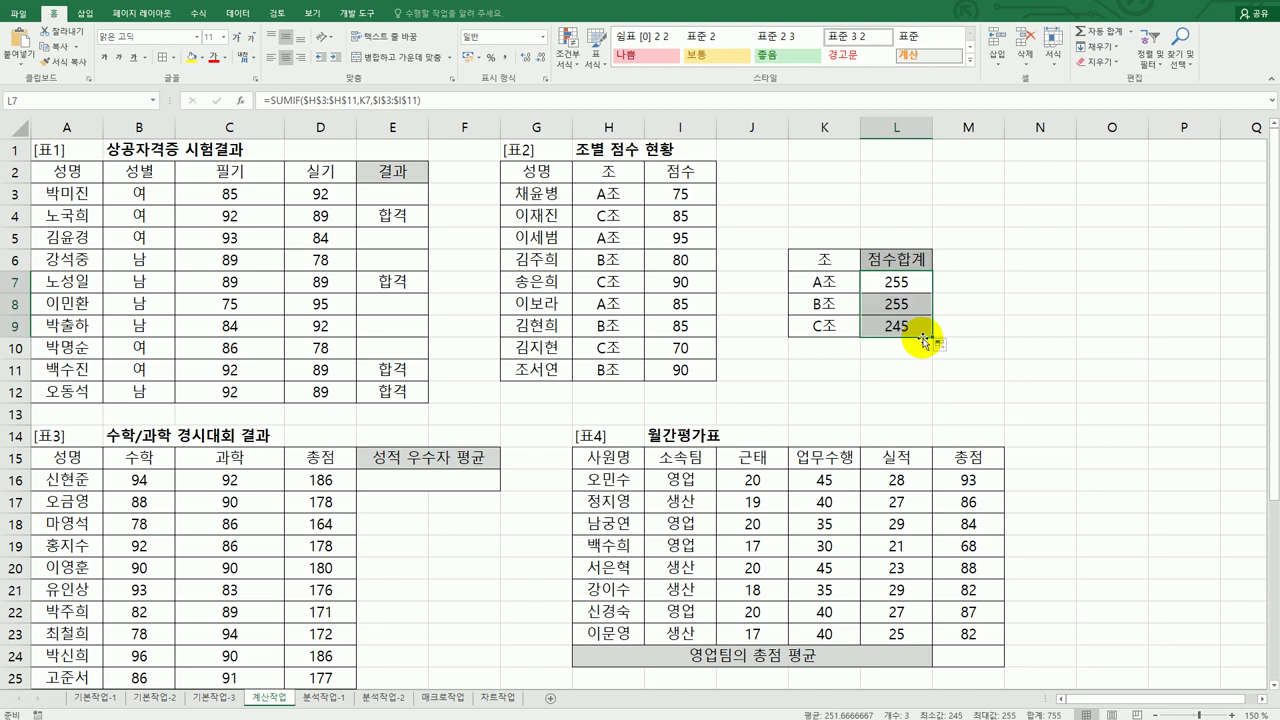
click(886, 328)
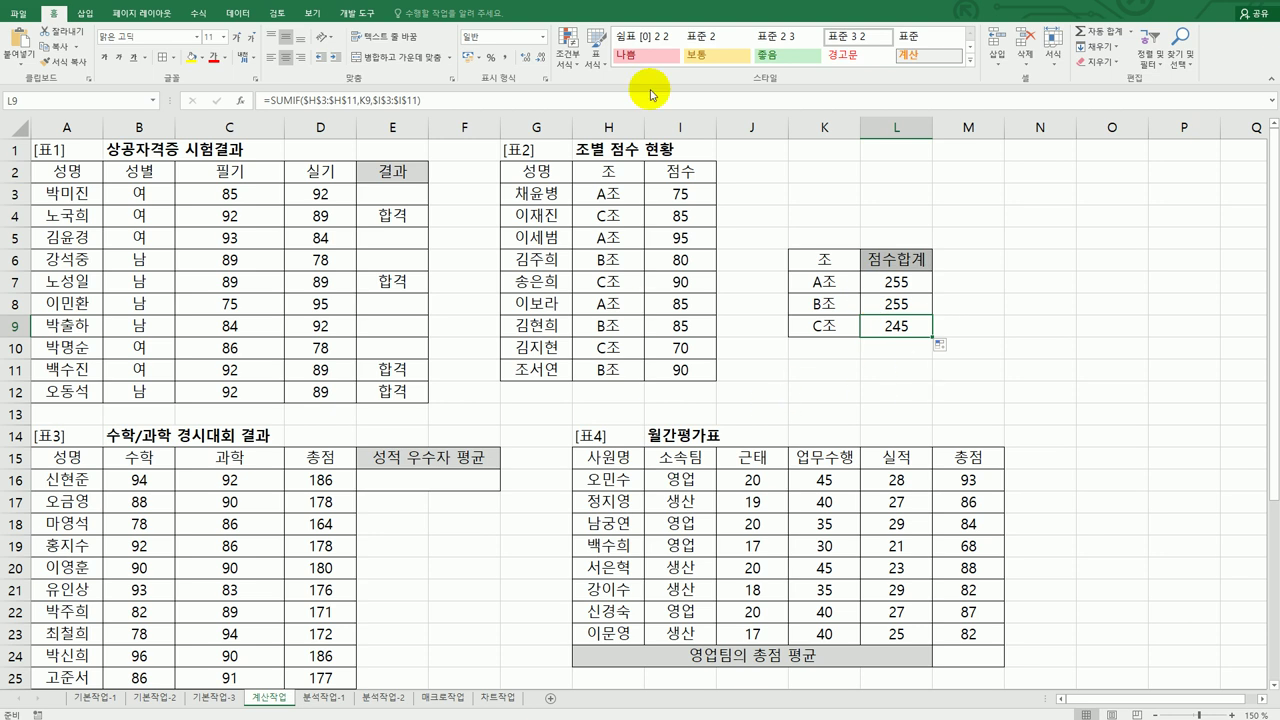
- Consult the 표3 task and start an AVERAGEIFS formula in E16 with the 총점 range D16:D25 as the average range
key(alt+Tab)
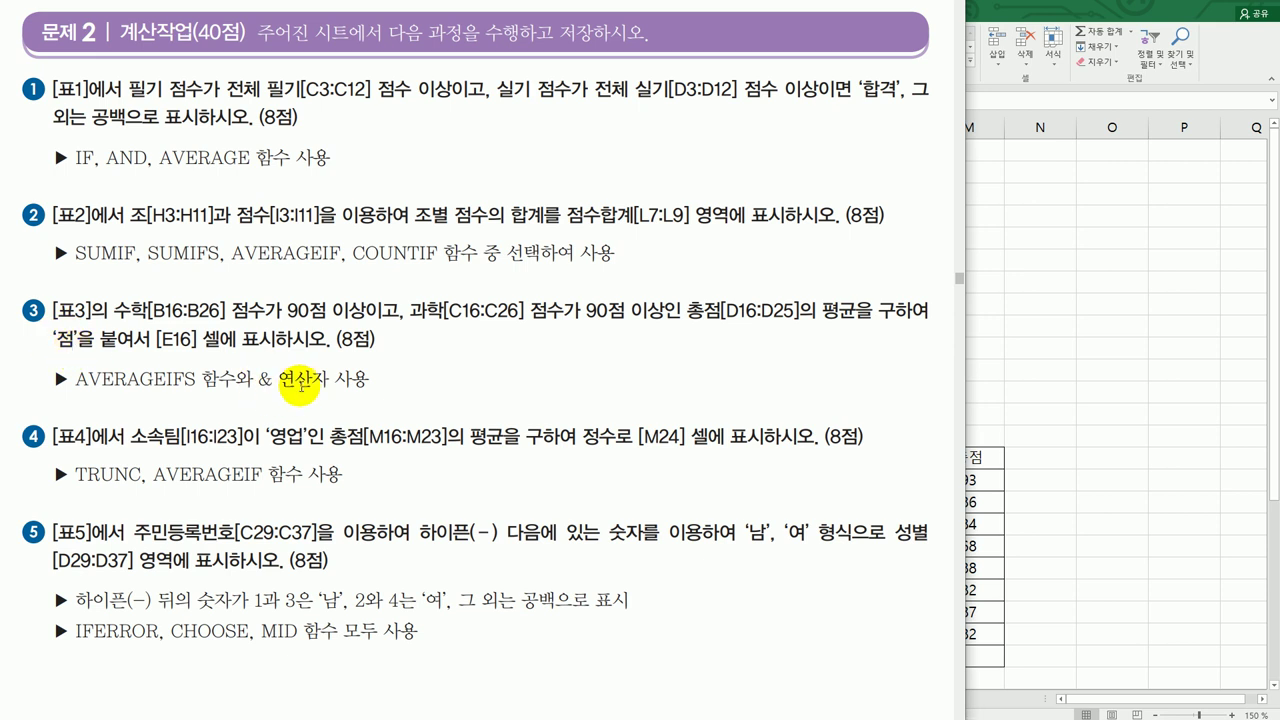
key(alt+Tab)
scroll(1223, 357, down, 2)
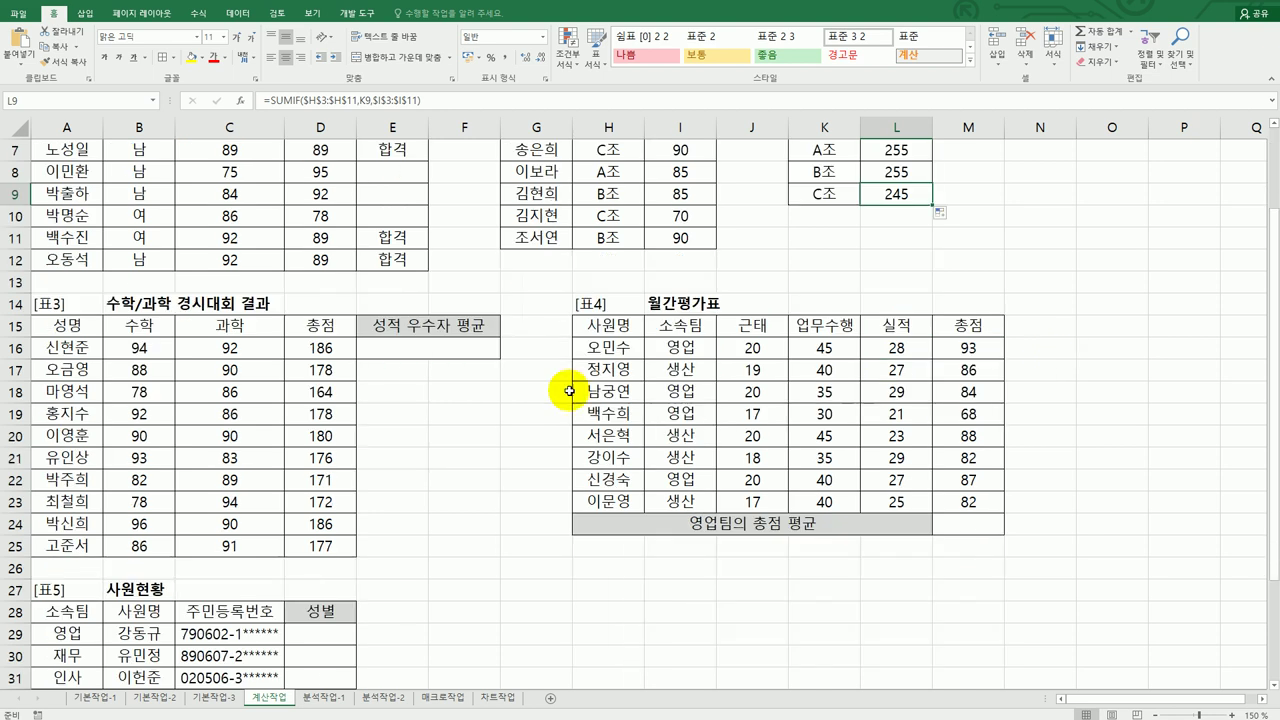
click(495, 352)
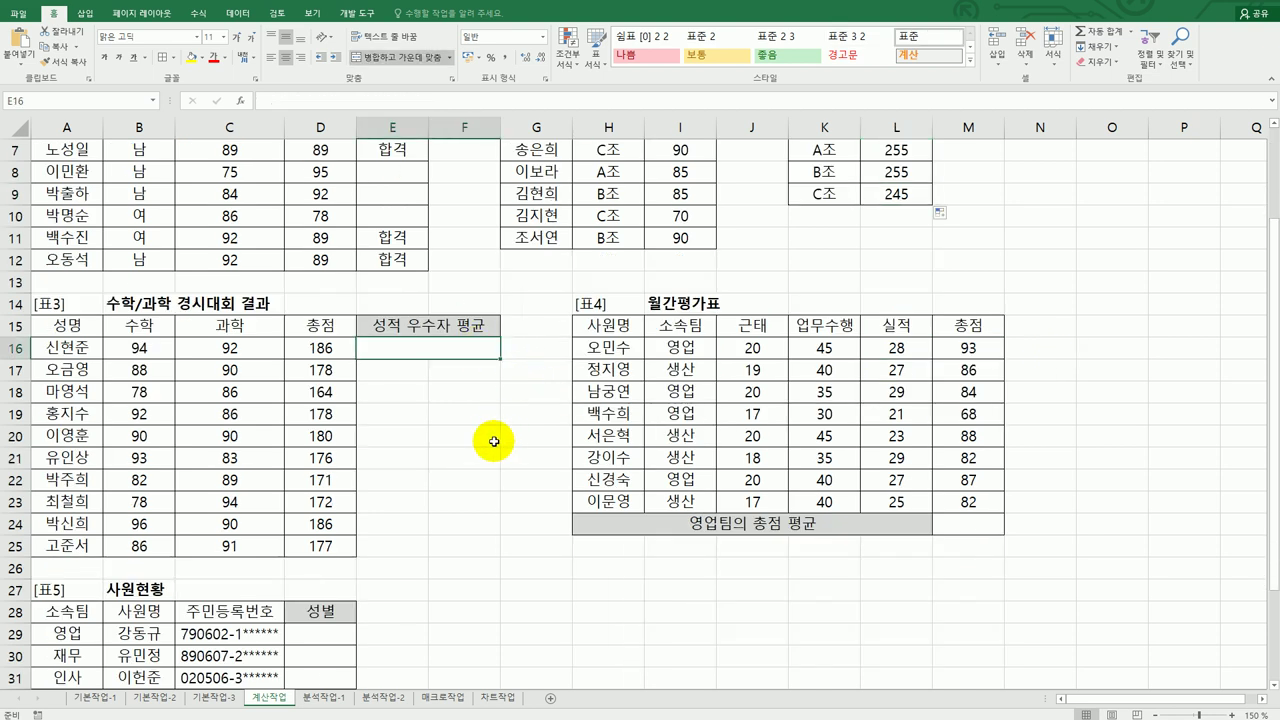
text(=)
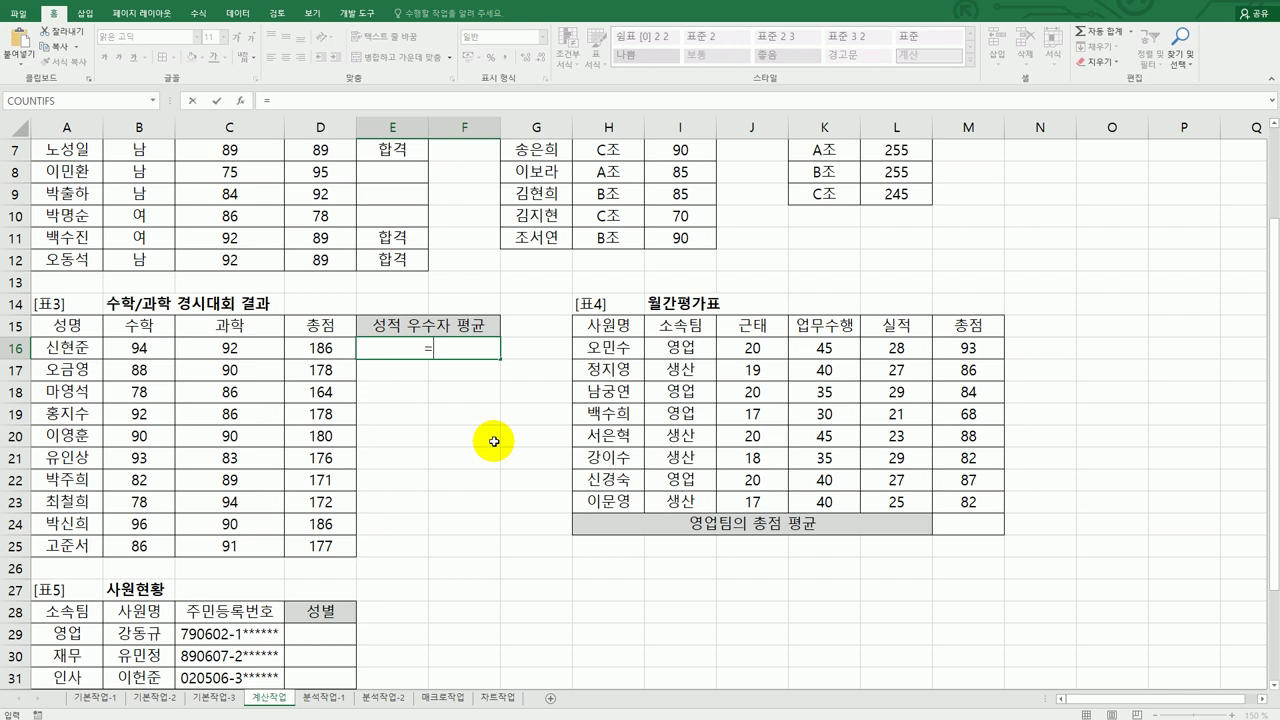
text(av)
key(Down)
key(Down)
key(Down)
key(Down)
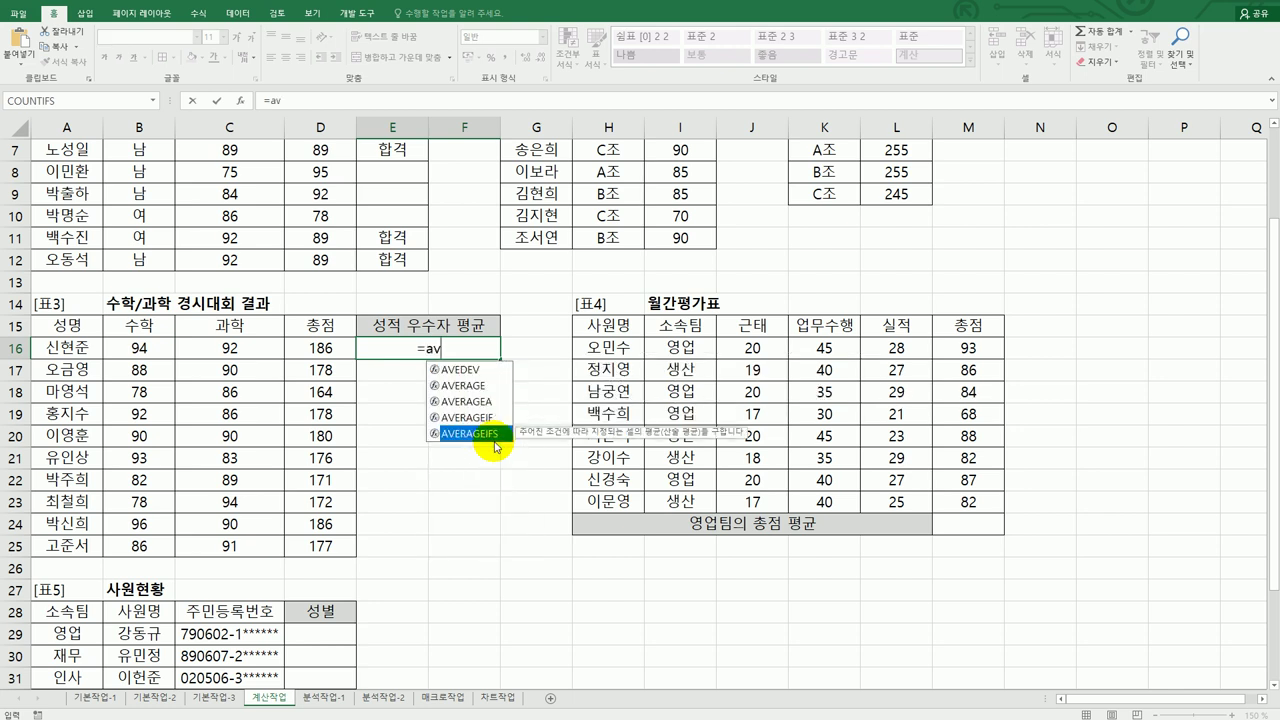
key(Tab)
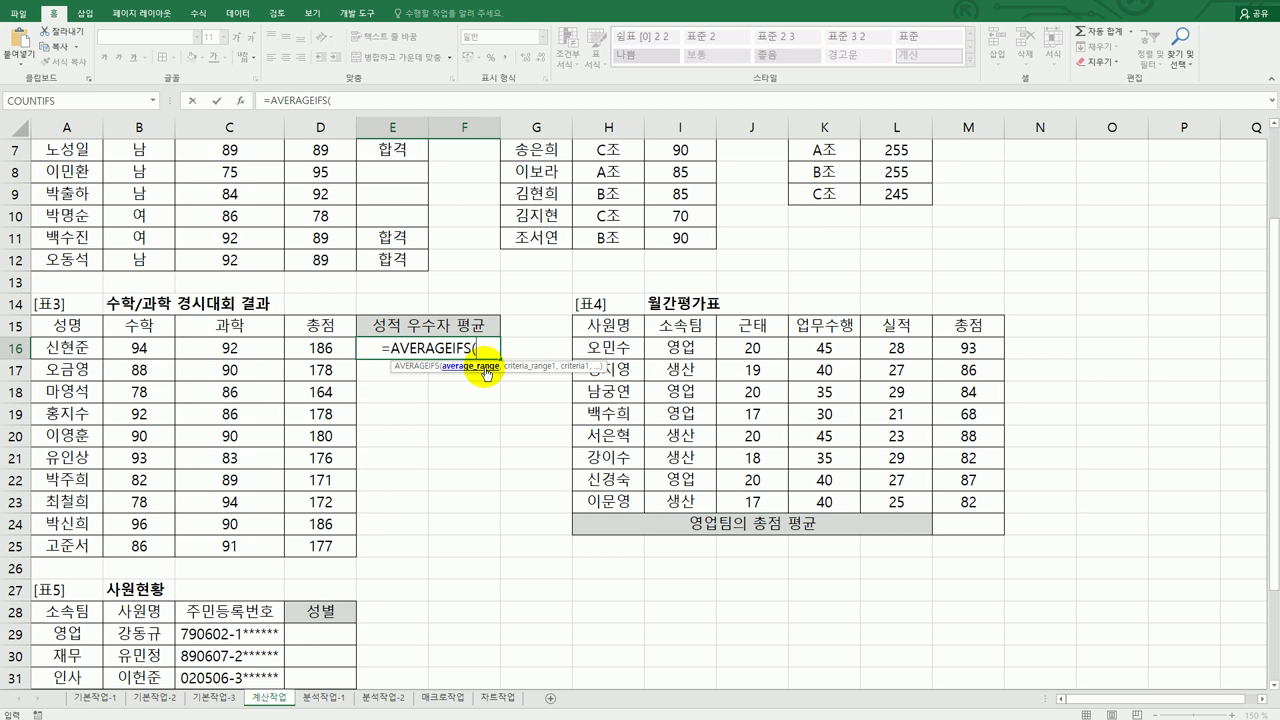
drag(335, 348, 340, 549)
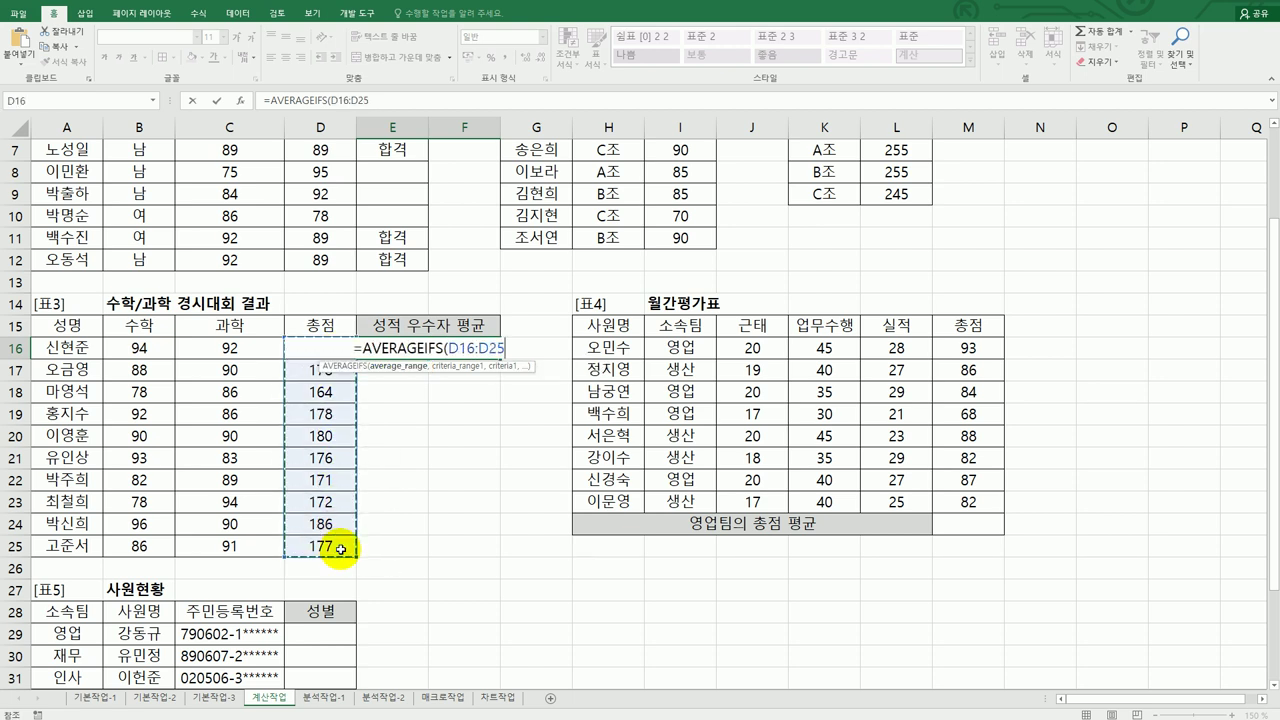
text(,)
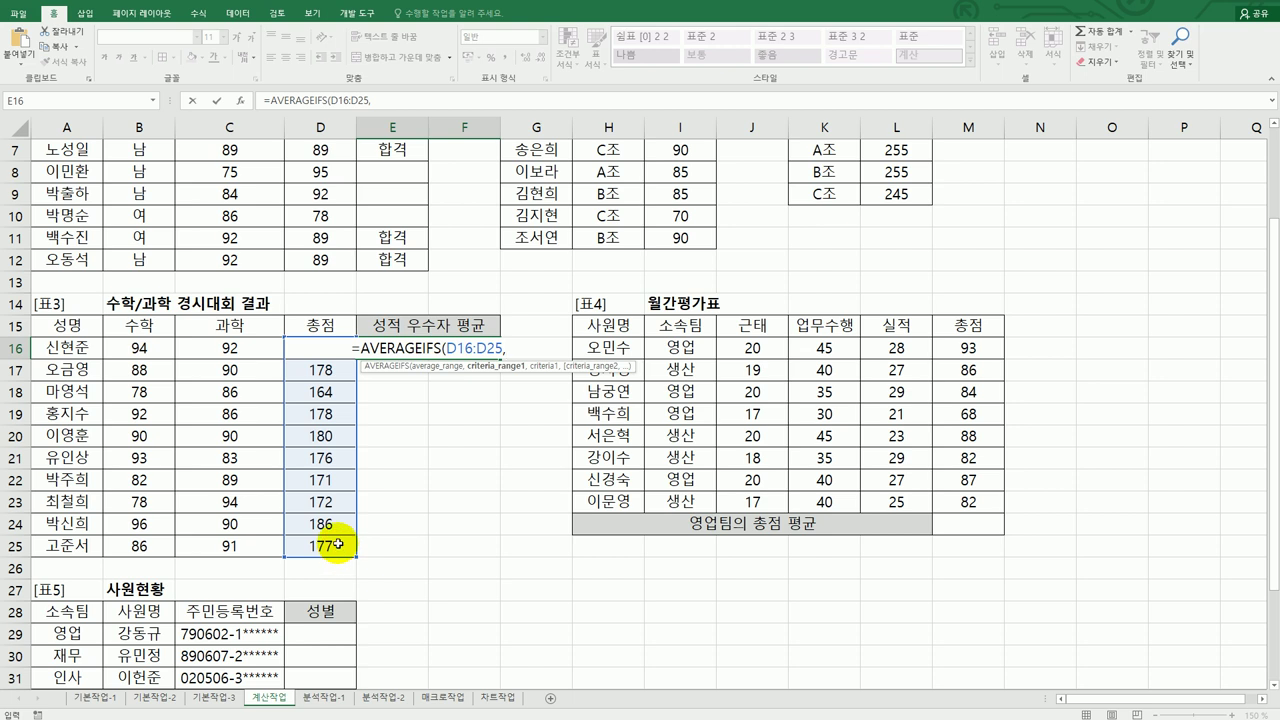
- Complete the E16 formula as =AVERAGEIFS(D16:D25,B16:B25,">=90",C16:C25,">=90") to average students with both scores at least 90
drag(145, 357, 139, 546)
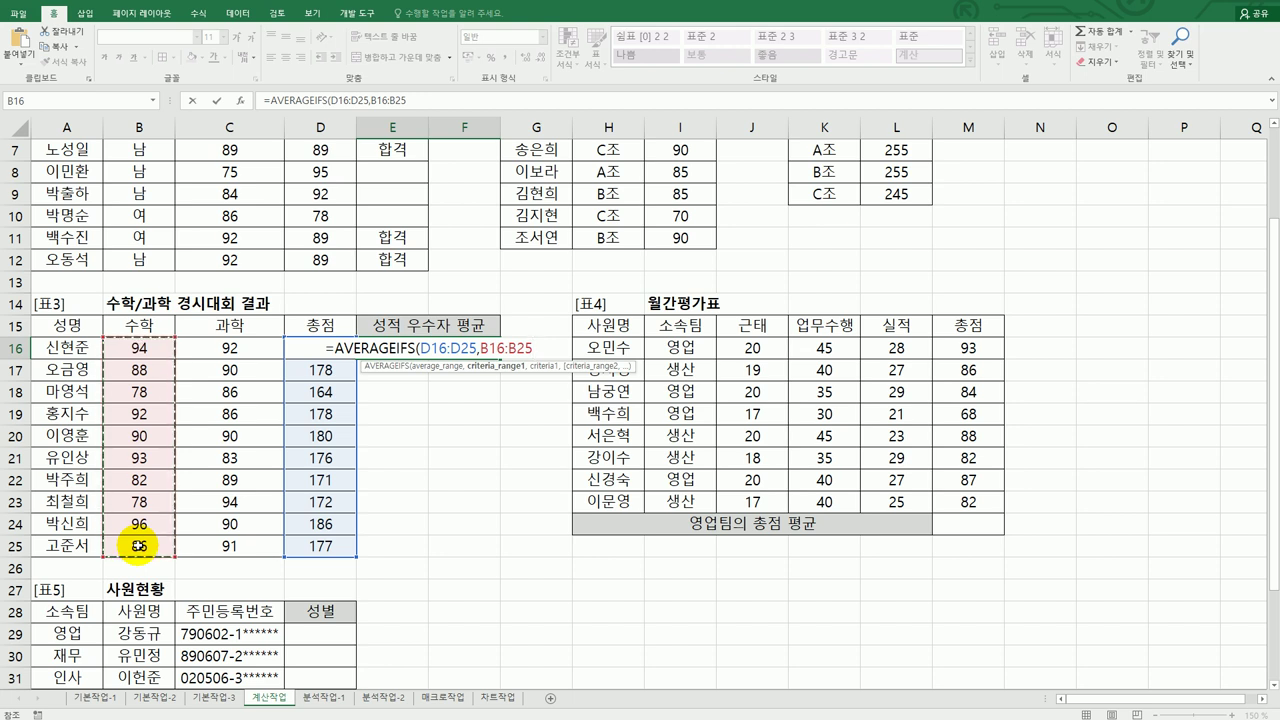
text(,)
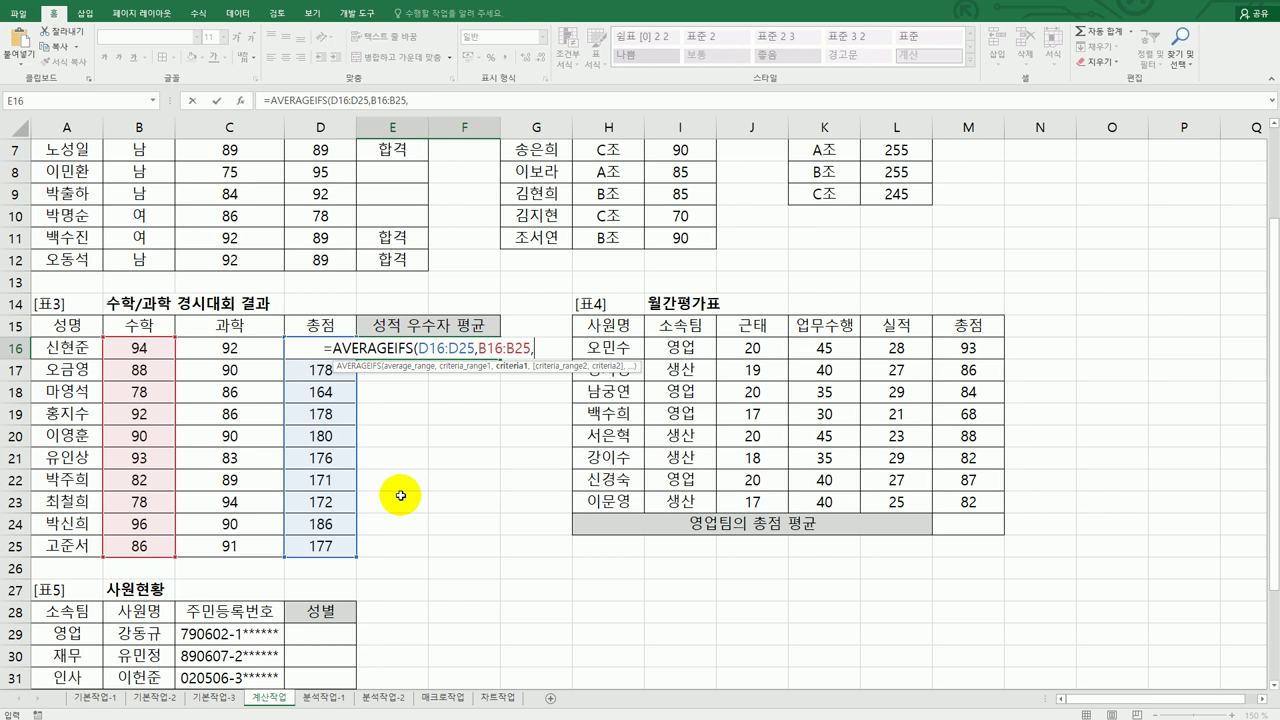
text(">=90",)
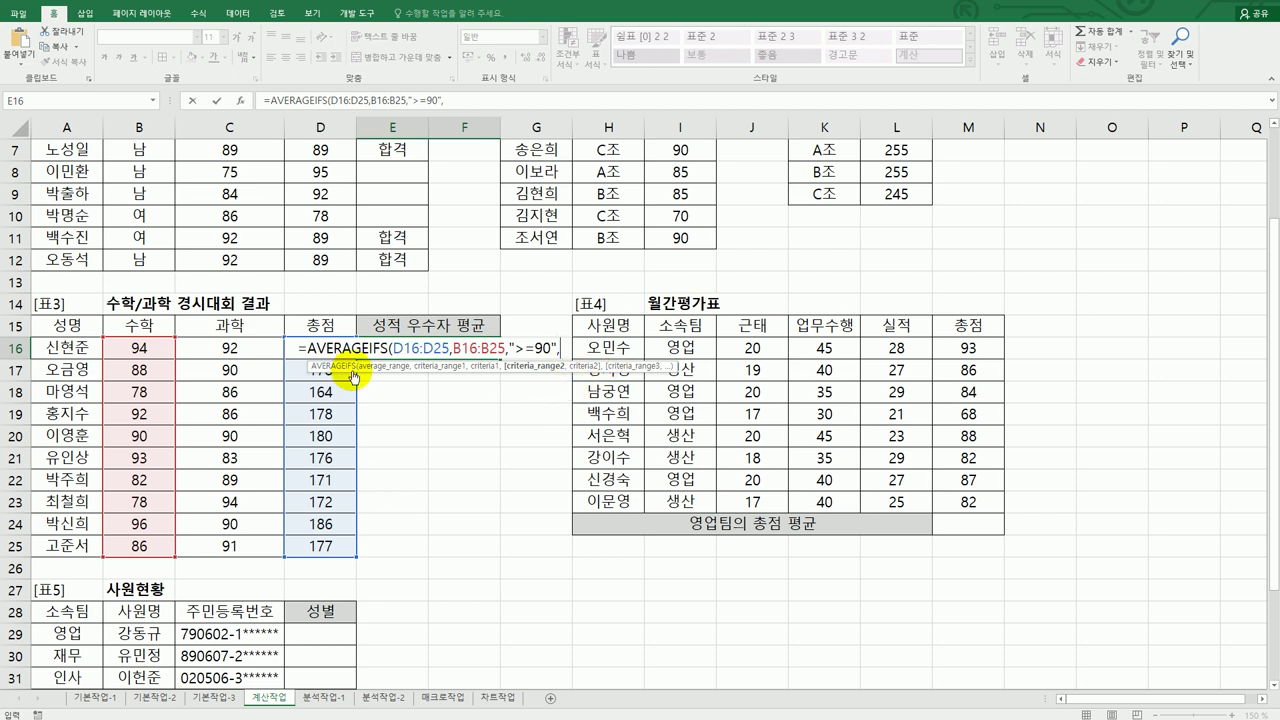
drag(255, 347, 264, 542)
text(,)
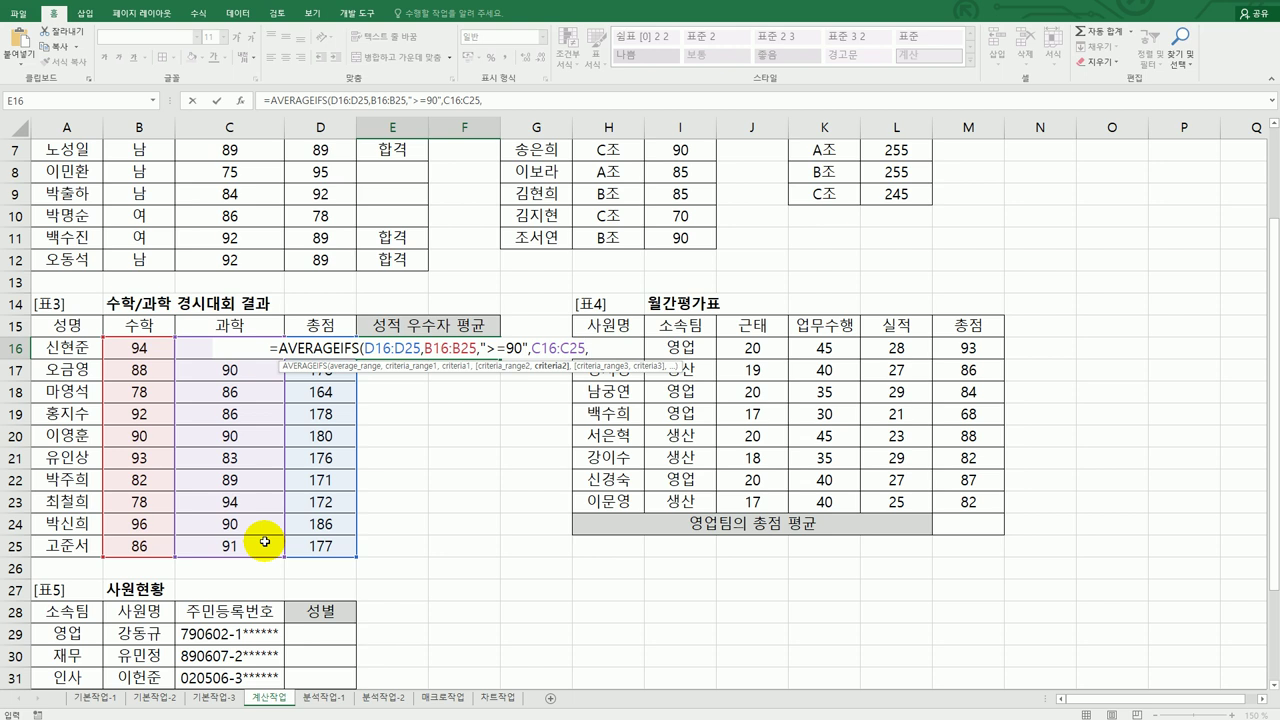
text(">=90")
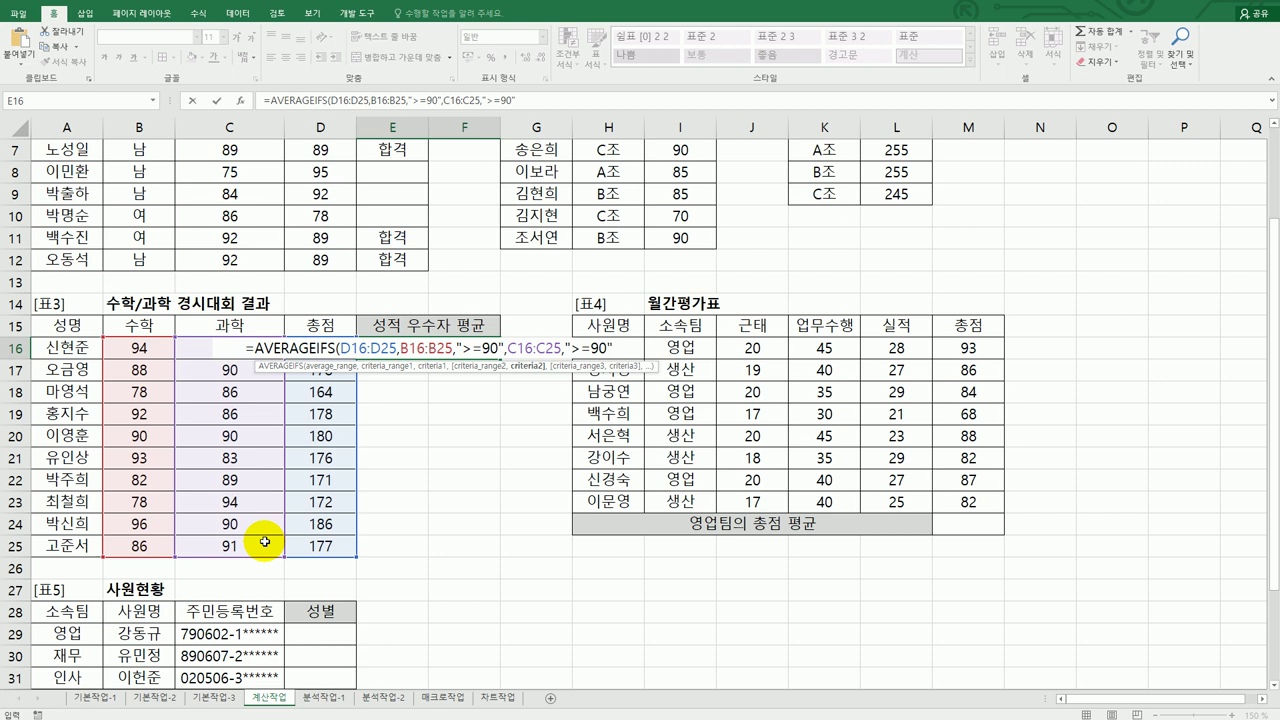
text())
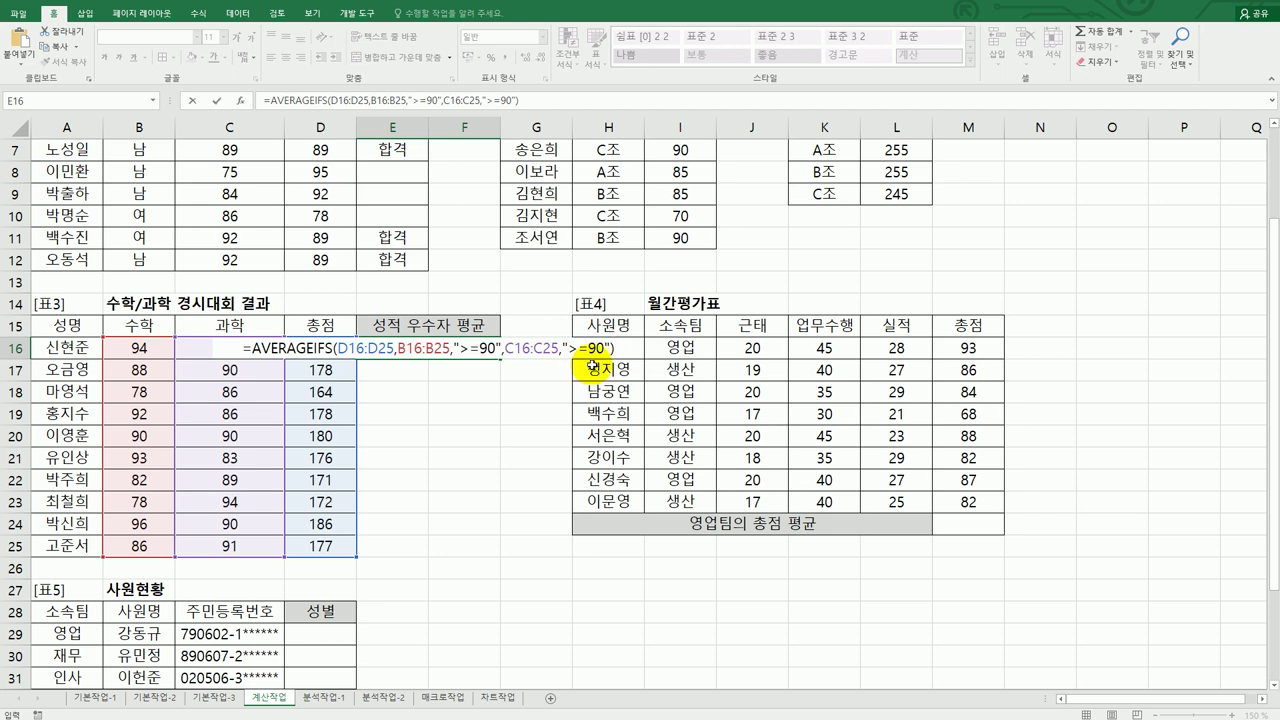
key(ctrl+Return)
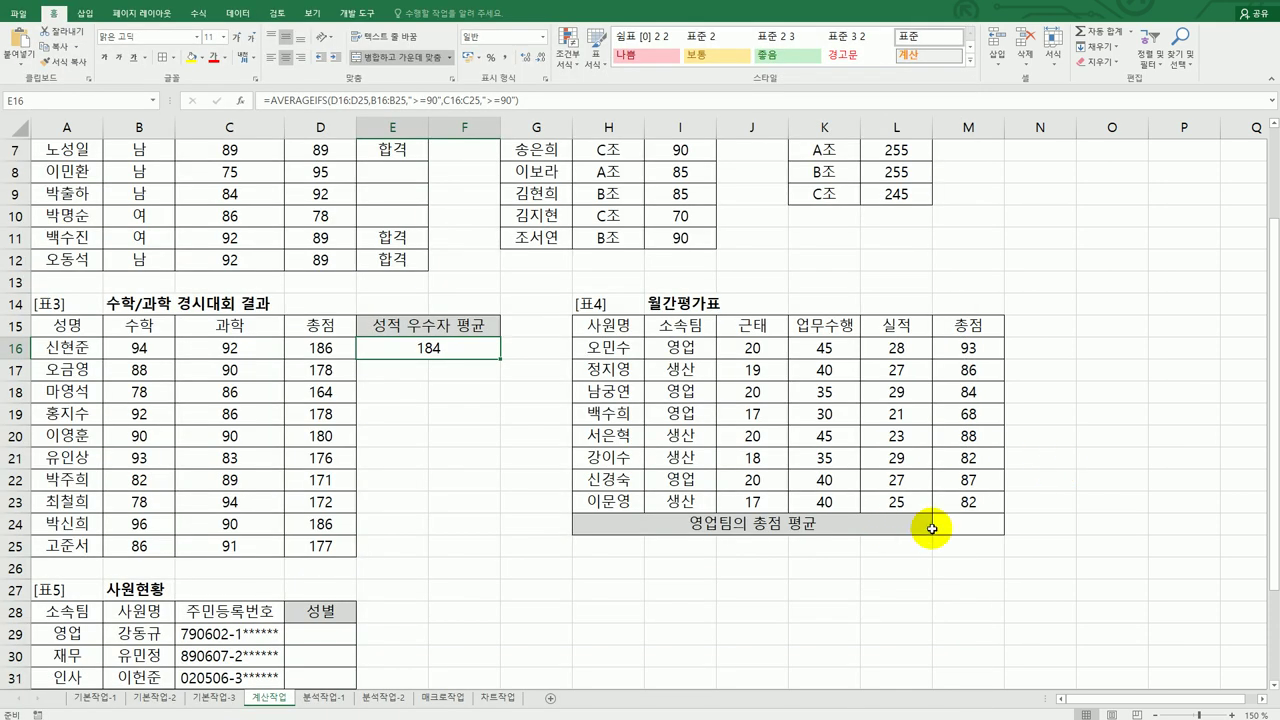
- Start an AVERAGEIF formula in M24 with the 소속팀 cells I16:I23 as the criteria range
click(960, 527)
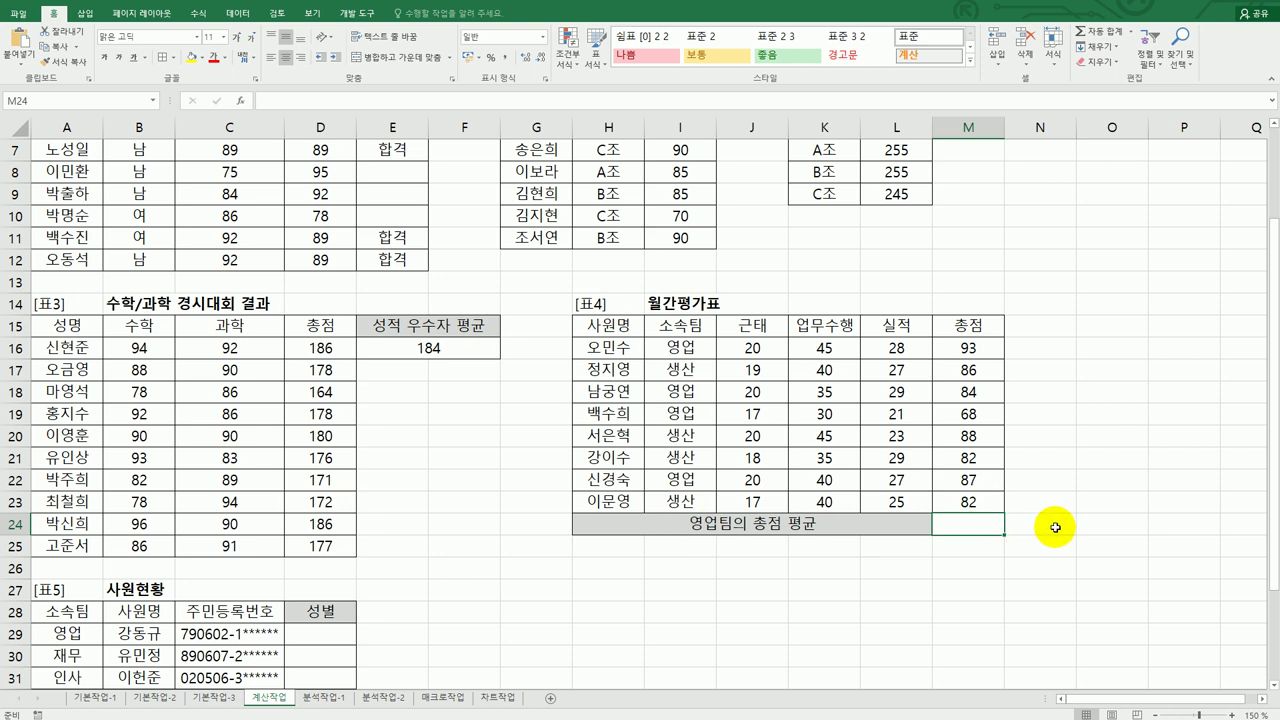
text(=av)
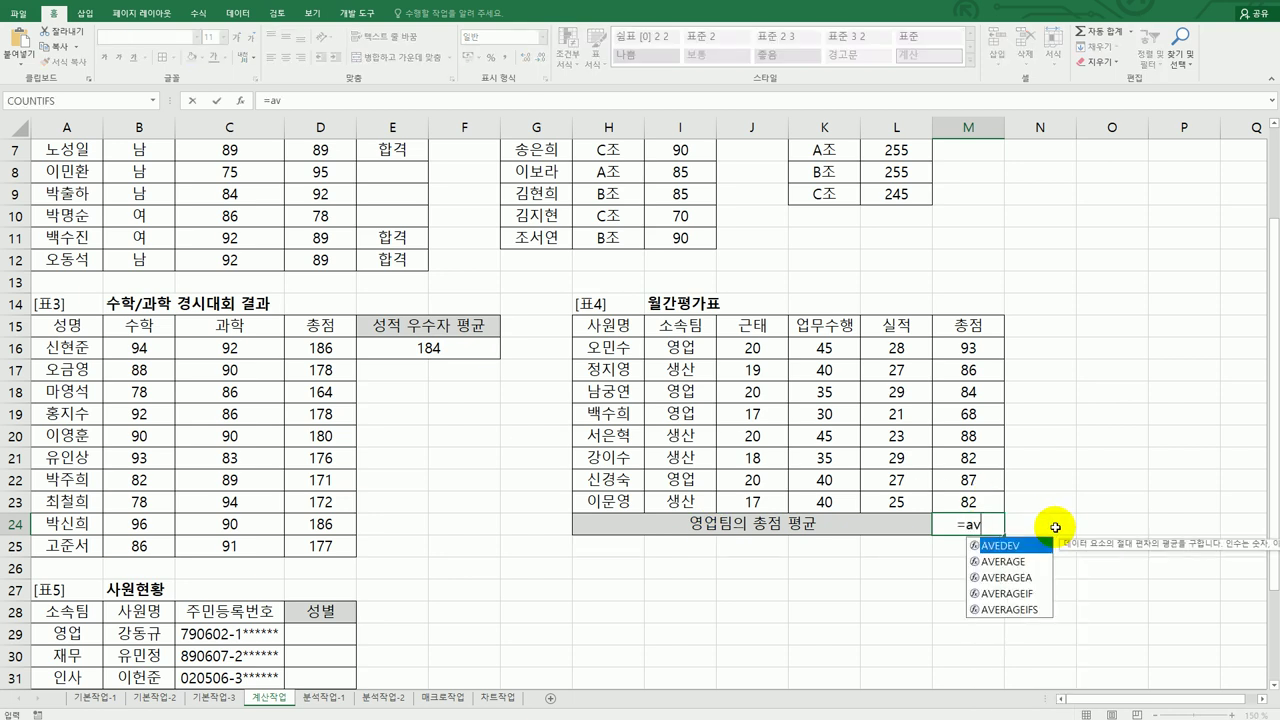
key(Down)
key(Down)
key(Down)
key(Tab)
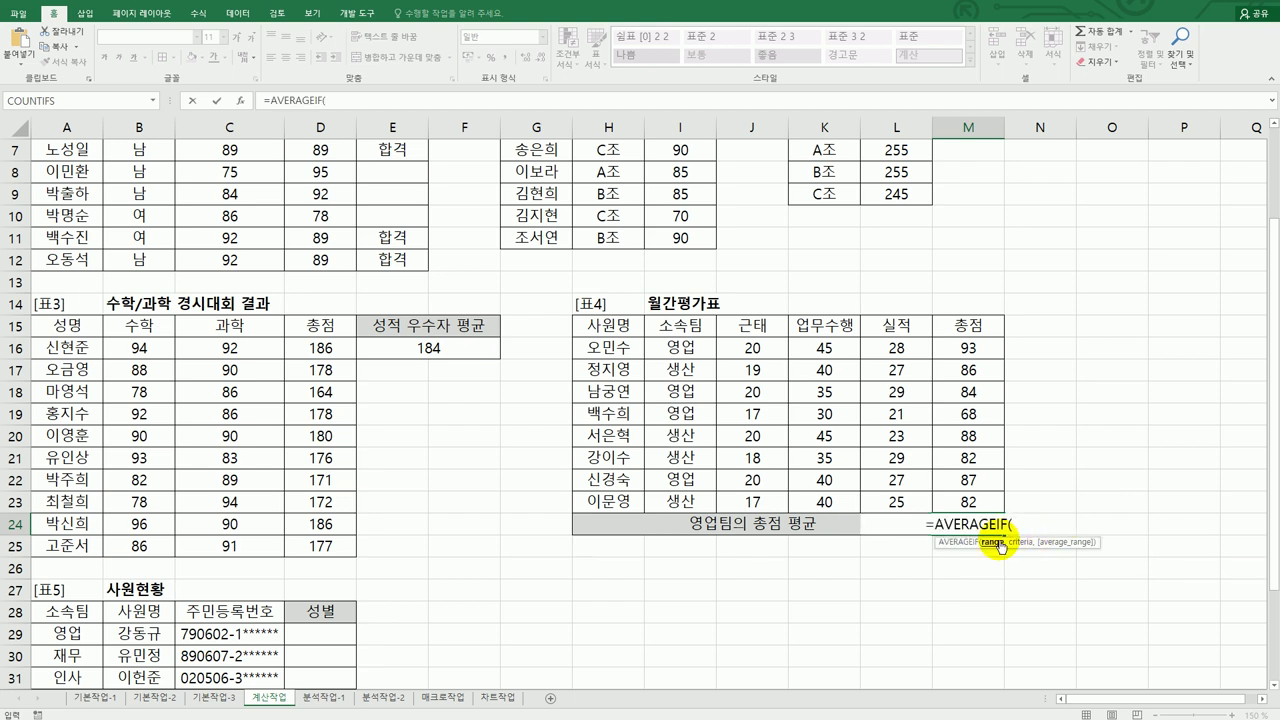
drag(688, 352, 681, 492)
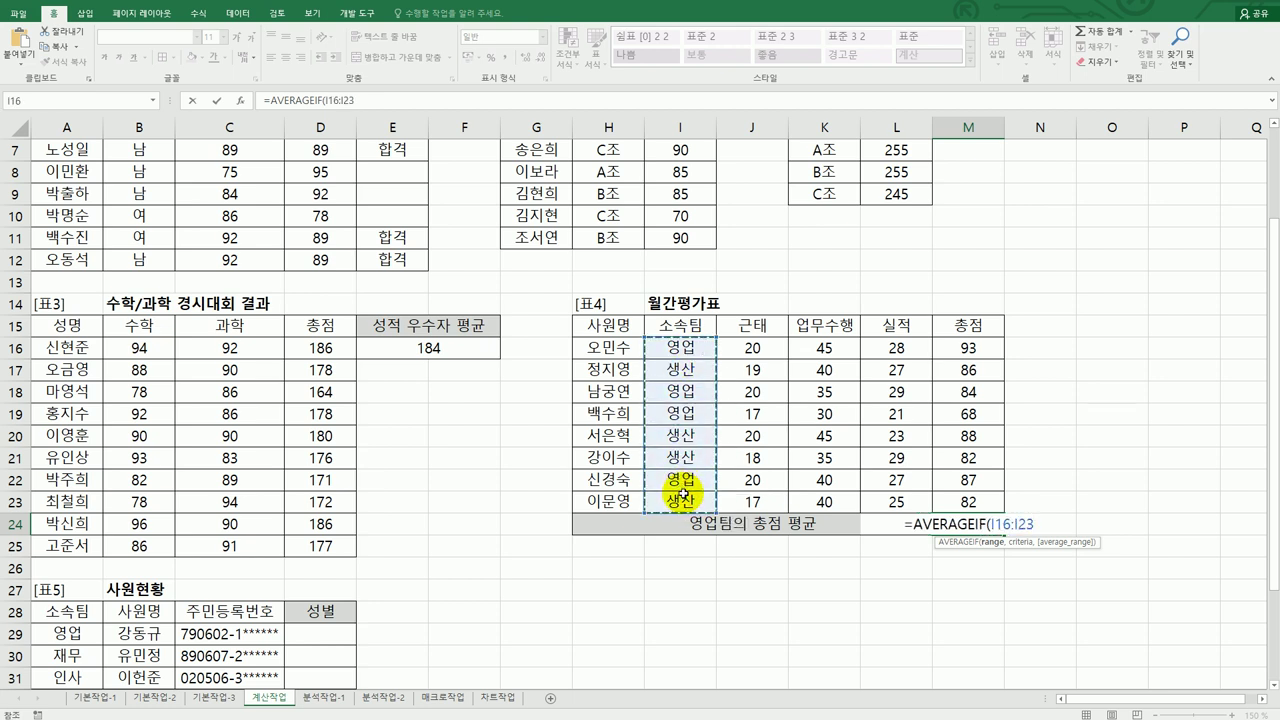
- Complete the M24 formula as =AVERAGEIF(I16:I23,"영업",M16:M23), averaging the 총점 column for the 영업 team
text(,")
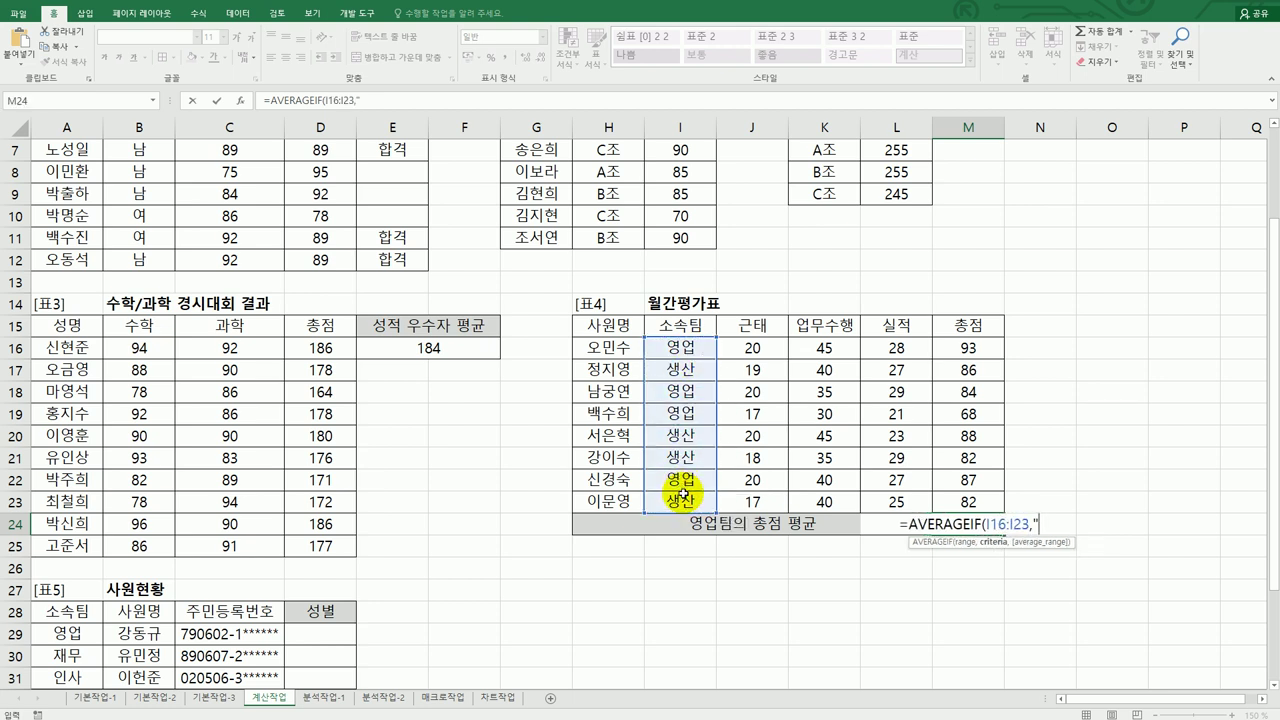
text(영업)
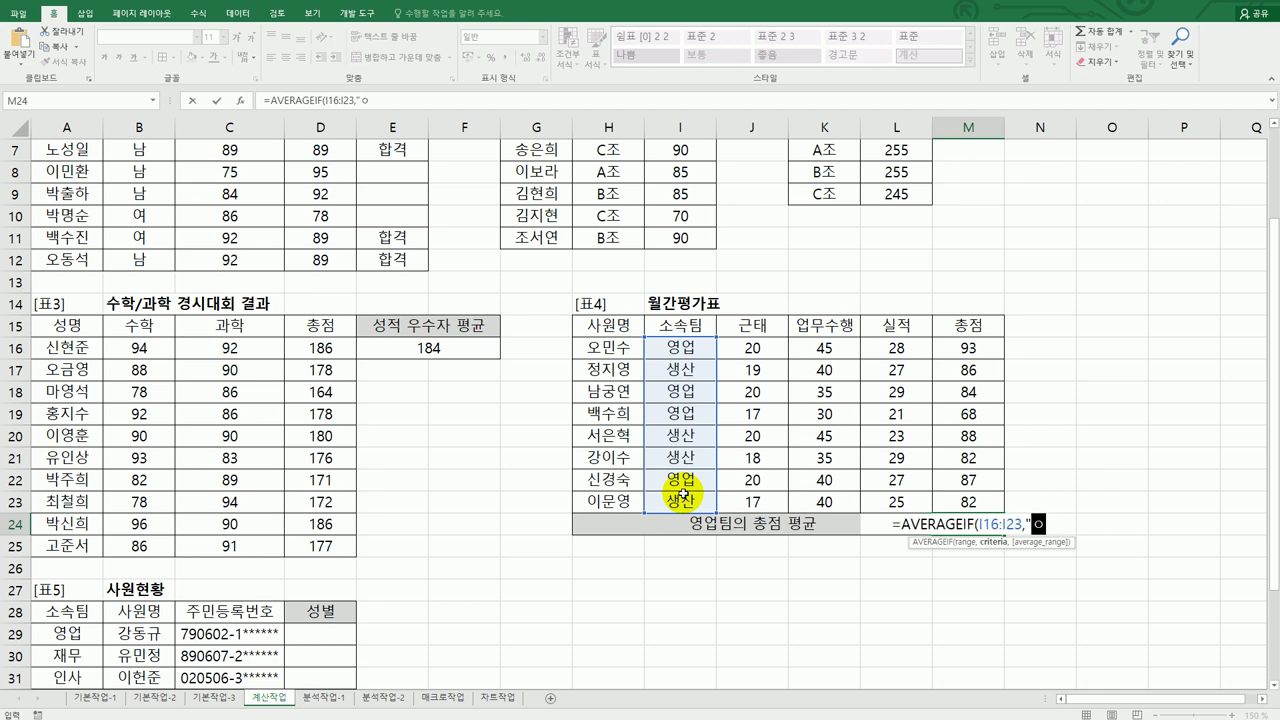
text(",)
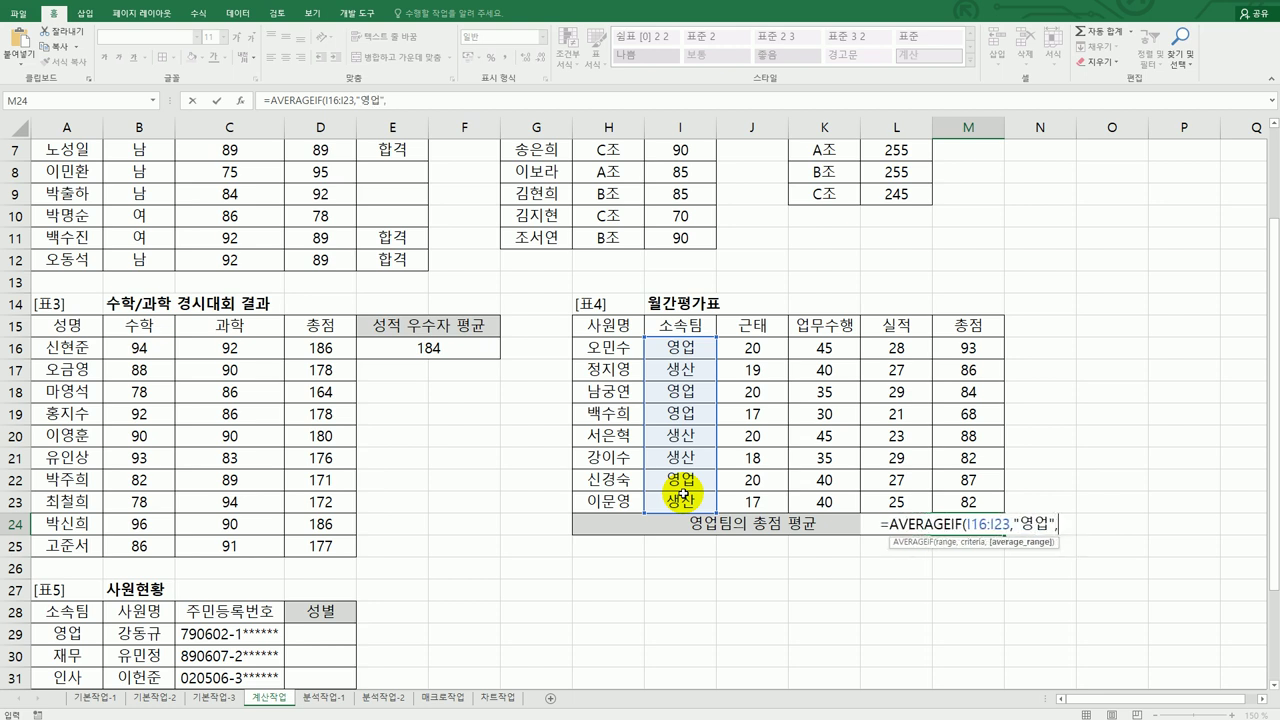
drag(980, 354, 970, 505)
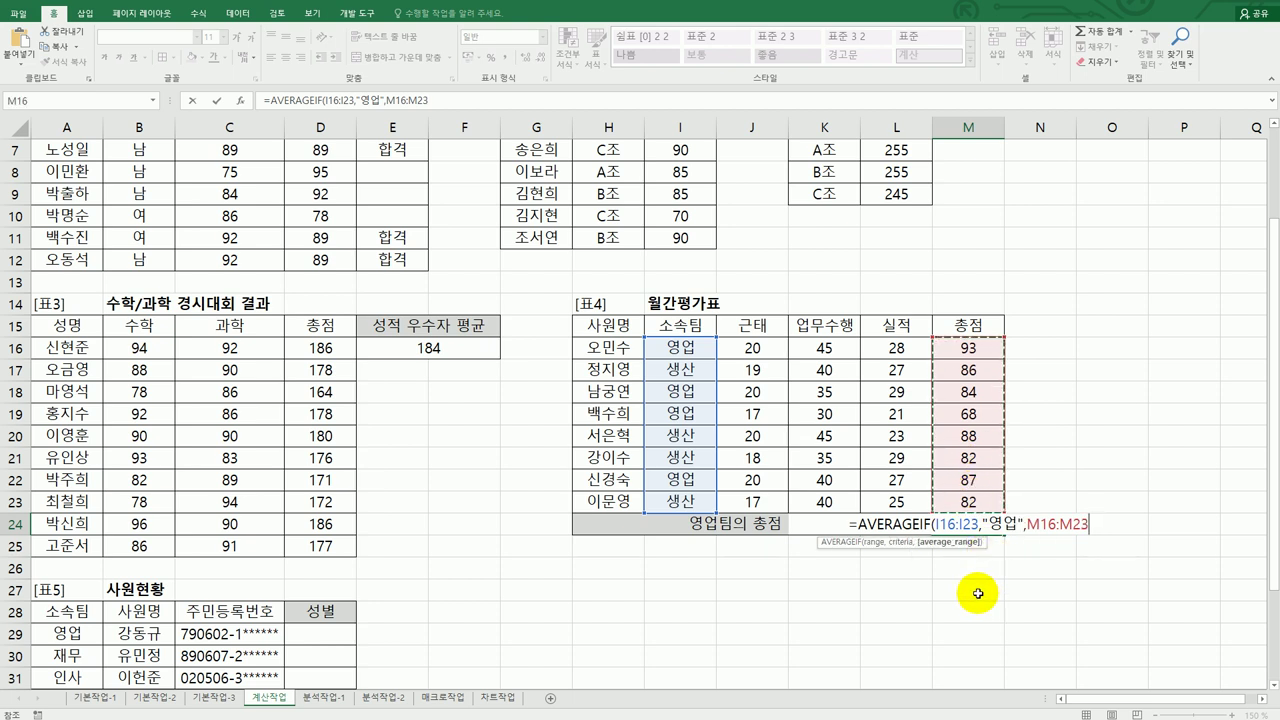
text())
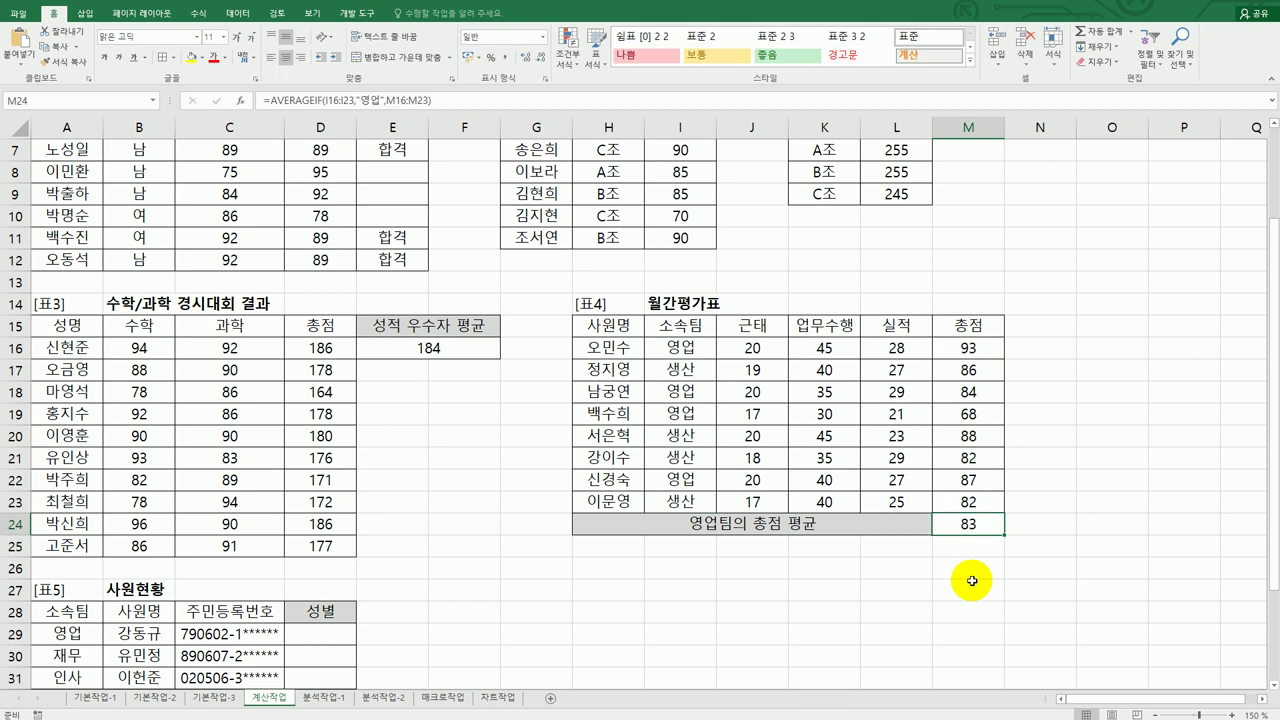
- Wrap the AVERAGEIF formula in M24 in TRUNC, giving =TRUNC(AVERAGEIF(I16:I23,"영업",M16:M23)), and review it
double_click(953, 526)
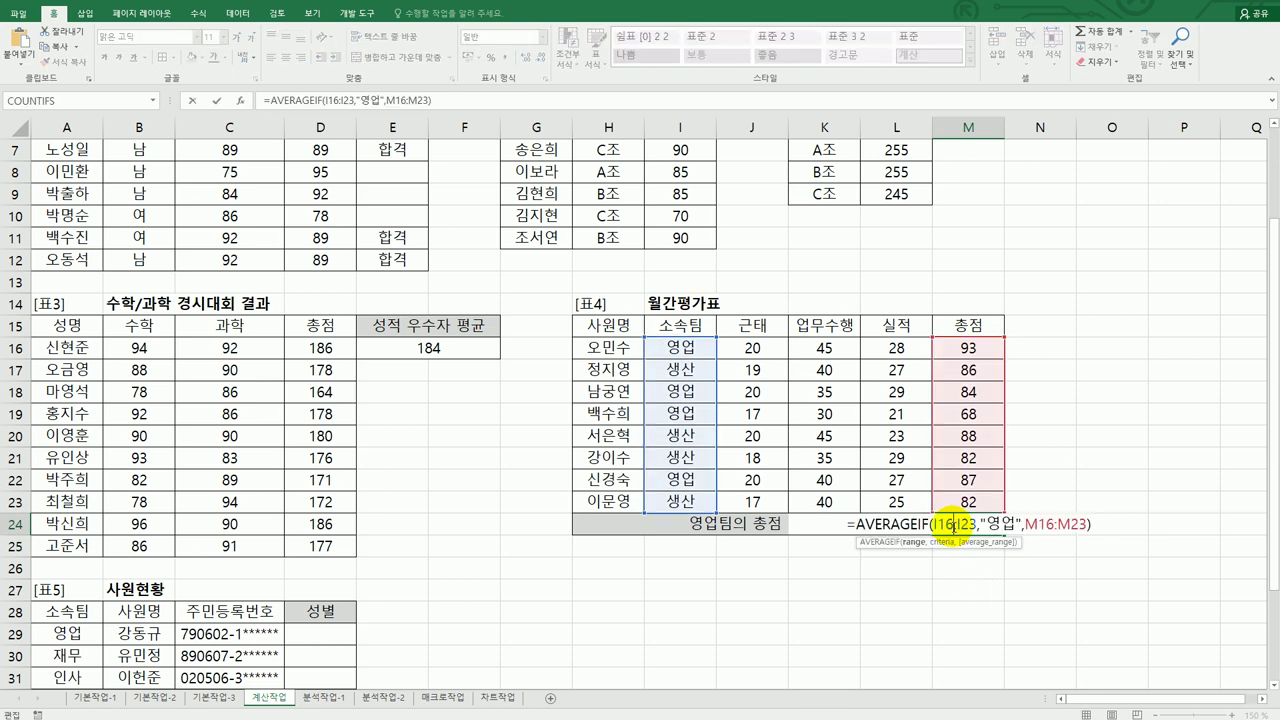
click(856, 527)
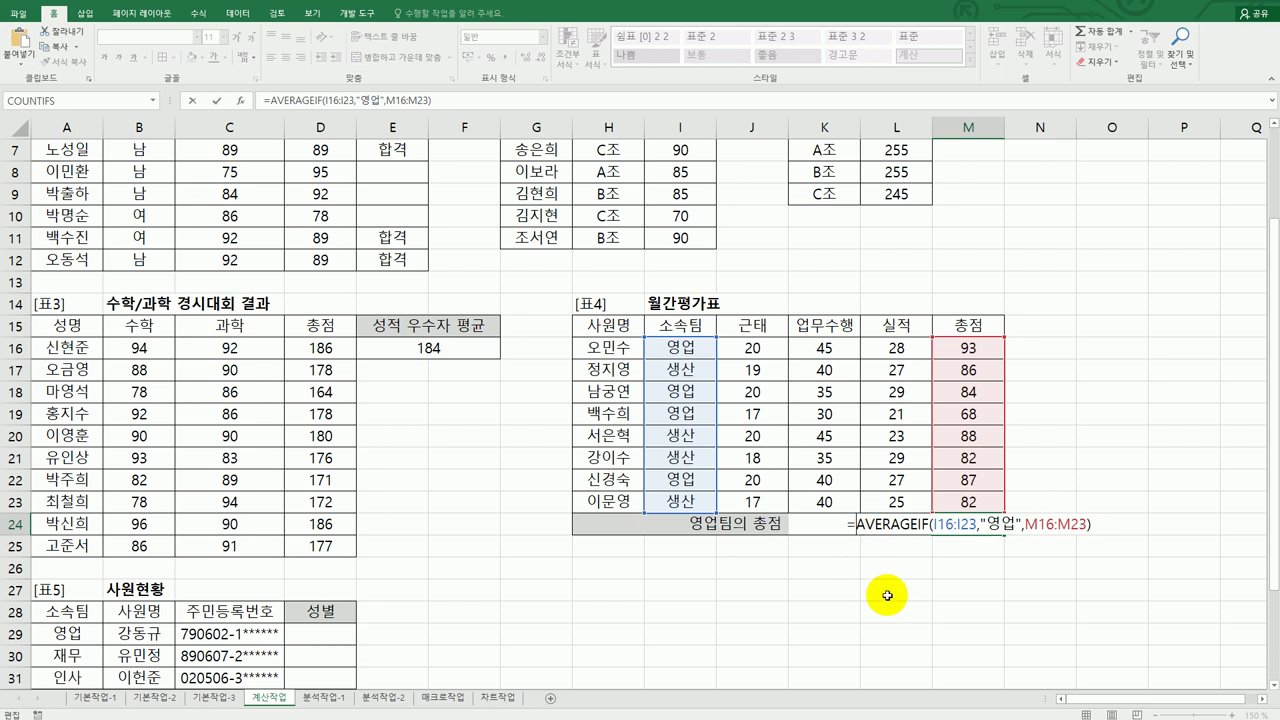
text(ㅅ)
key(BackSpace)
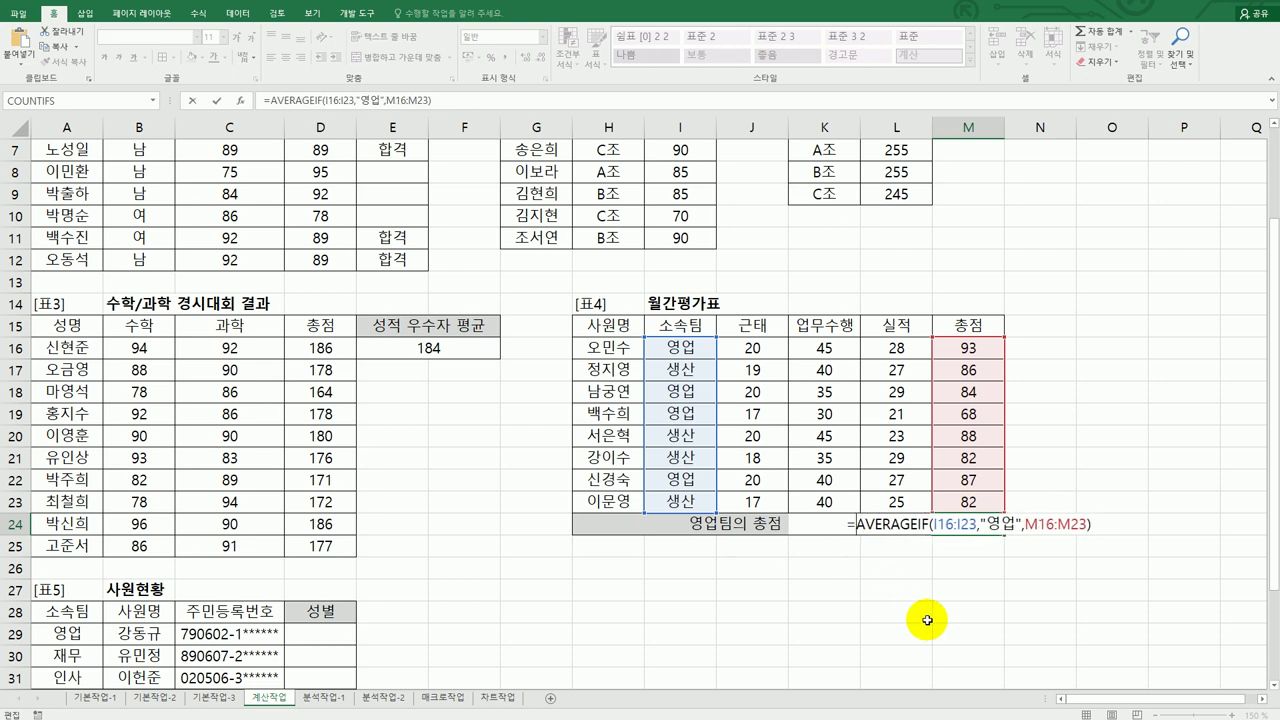
text(trunc)
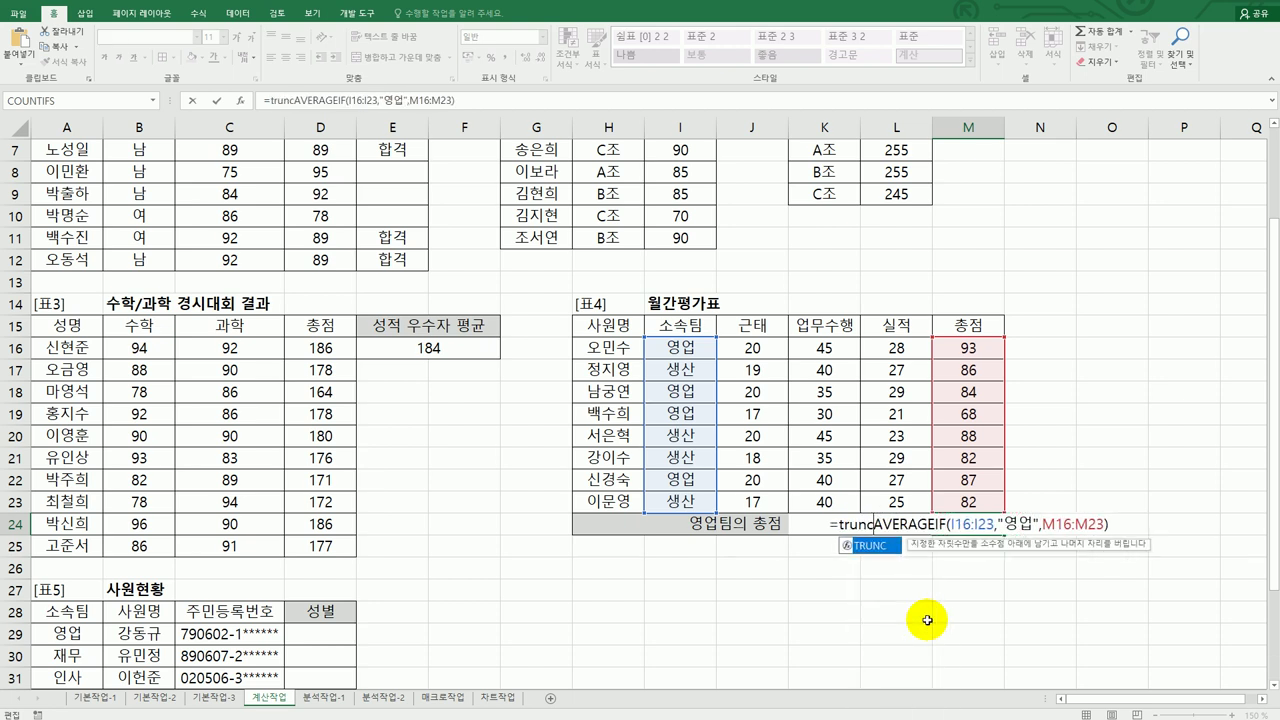
key(Tab)
key(End)
text())
key(ctrl+Return)
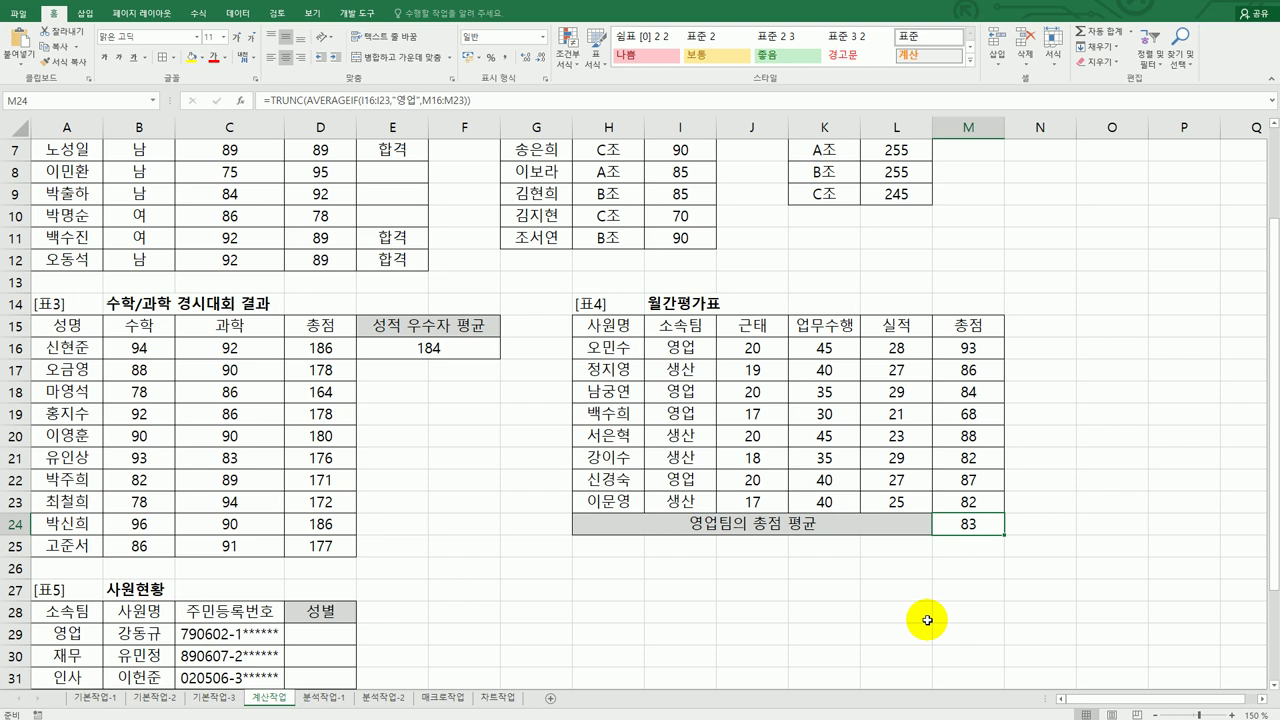
double_click(963, 524)
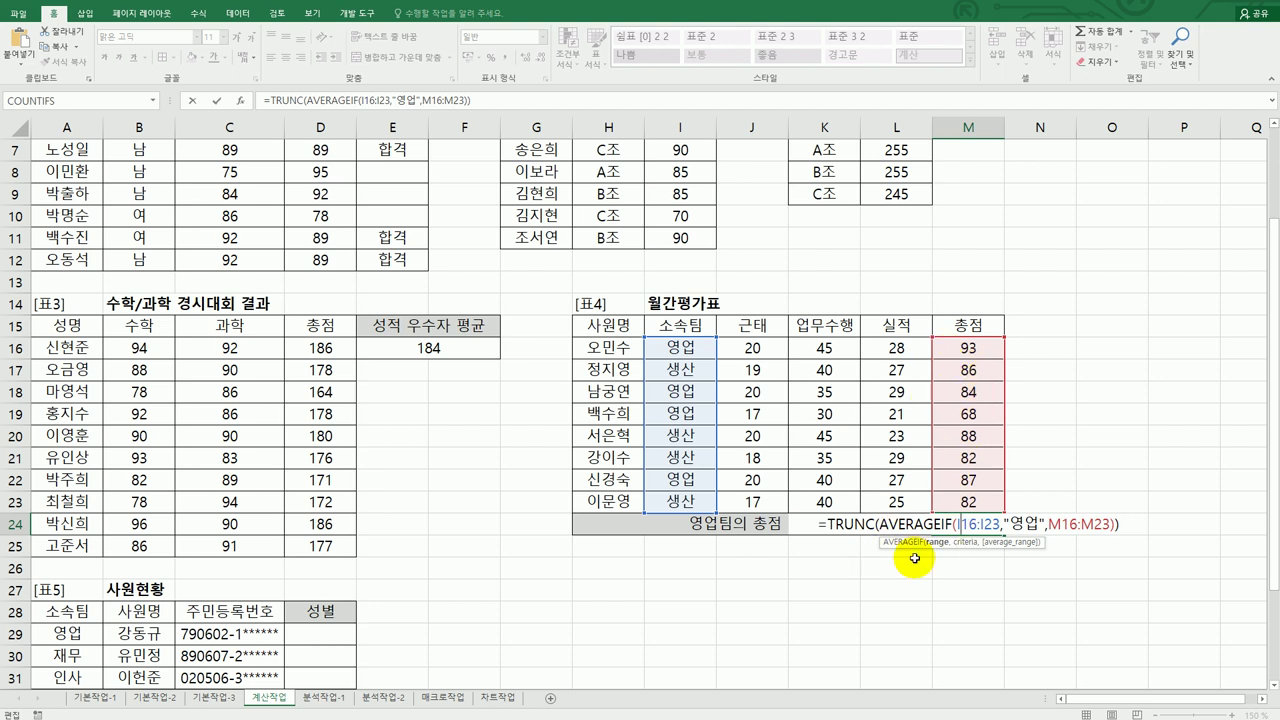
key(ctrl+Return)
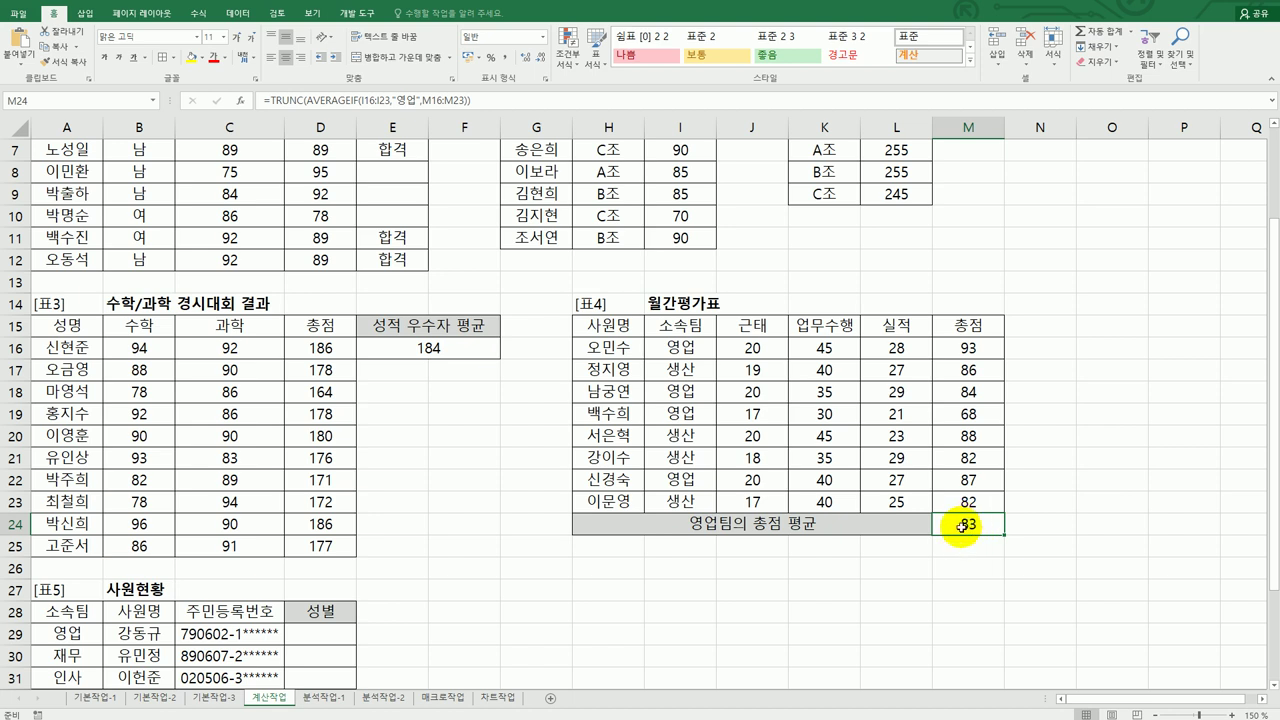
- Consult the 표5 task and enter =MID(C29,8,1) in D29 to extract the digit after the hyphen
key(alt+Tab)
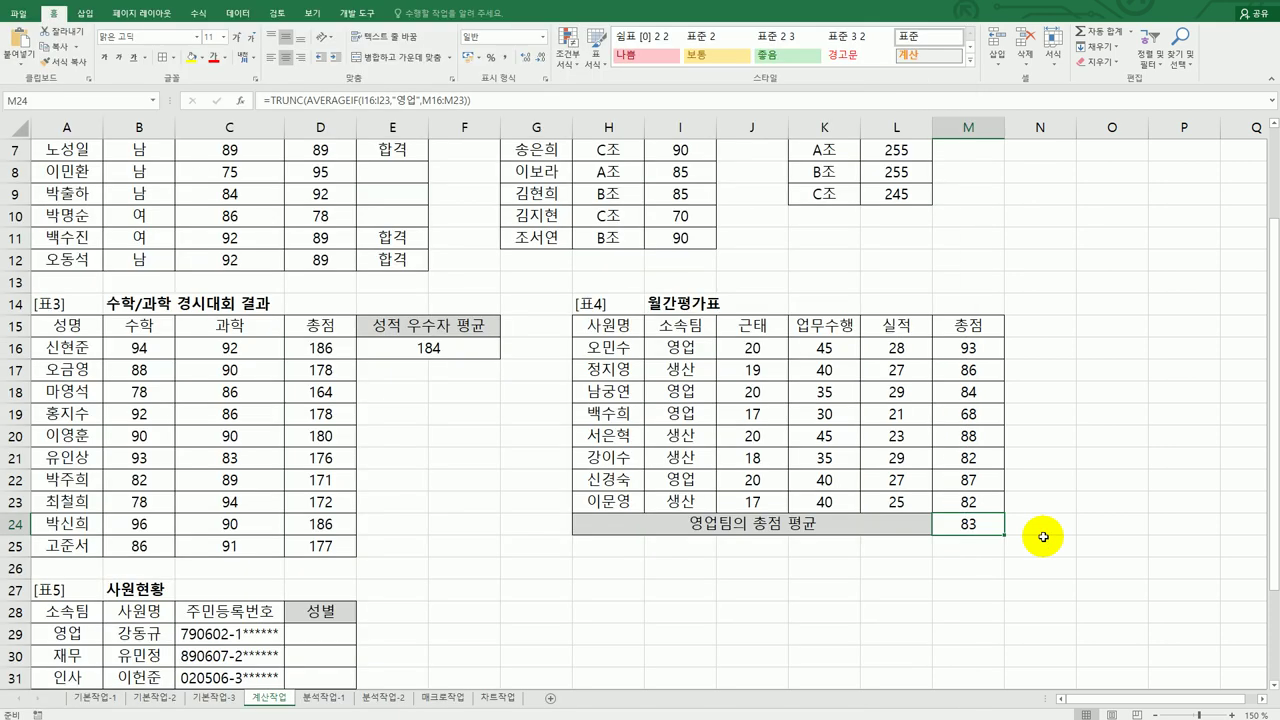
scroll(1043, 537, down, 3)
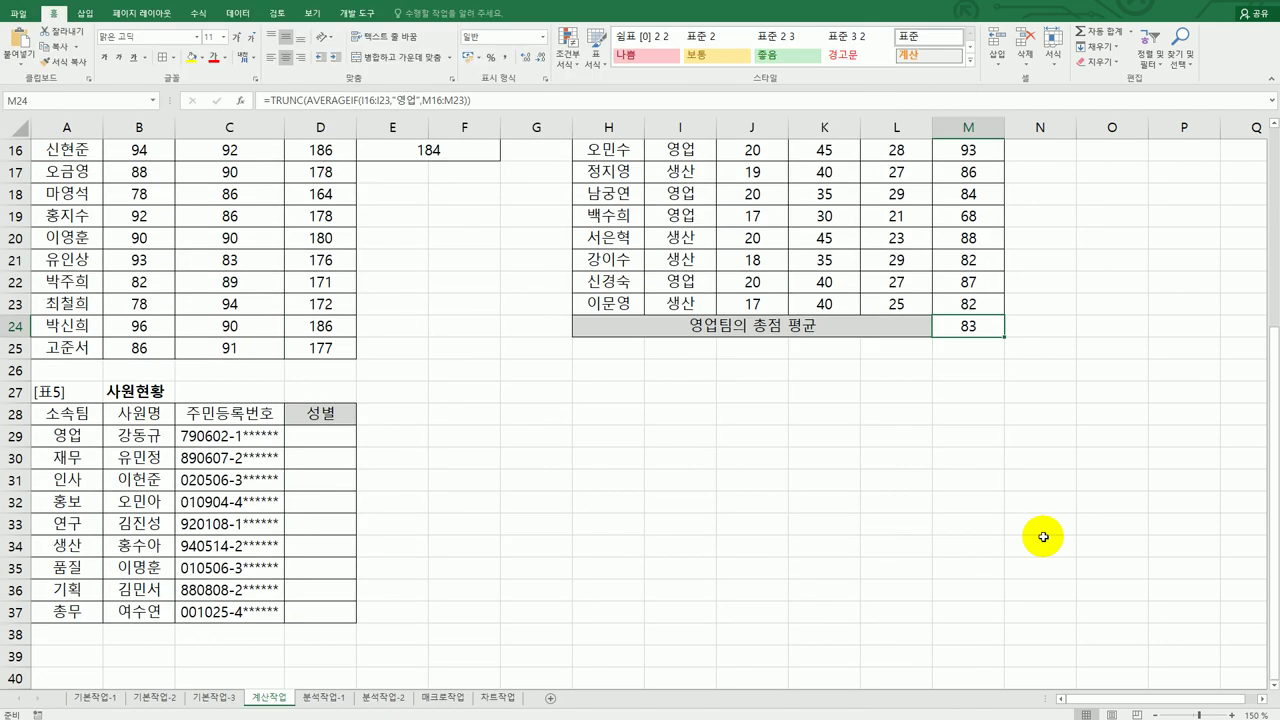
click(305, 440)
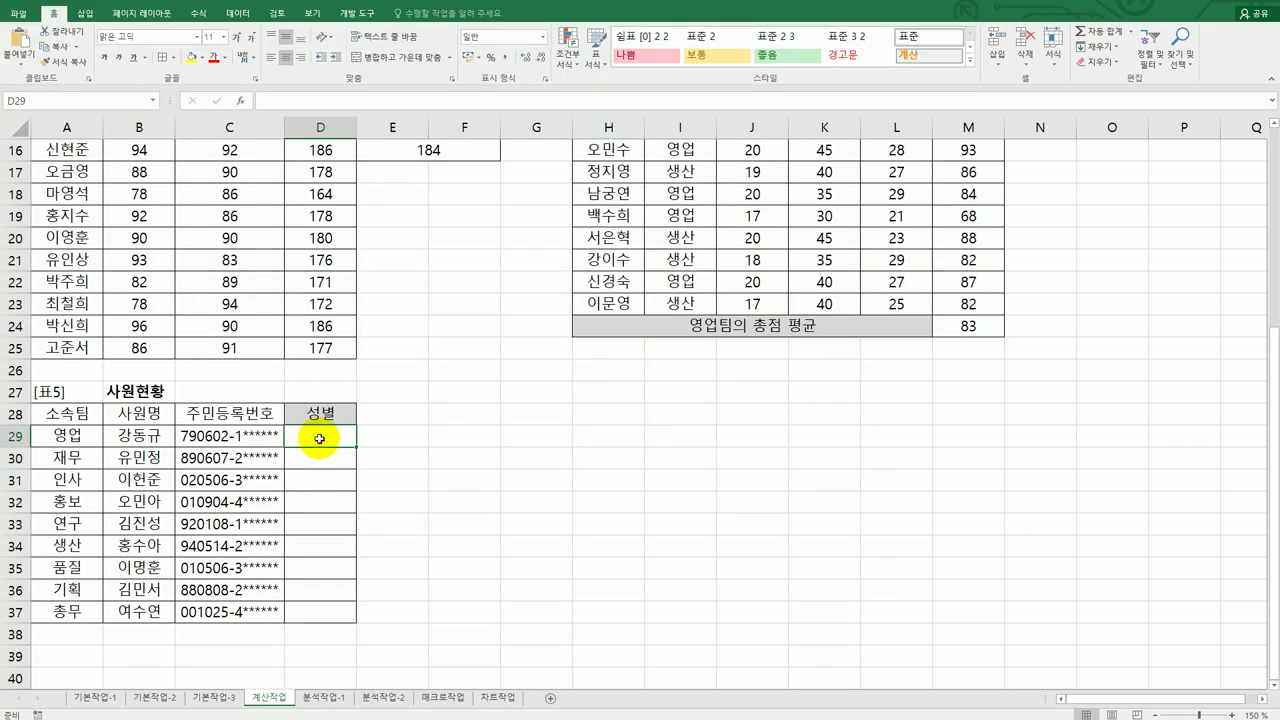
text(=mi)
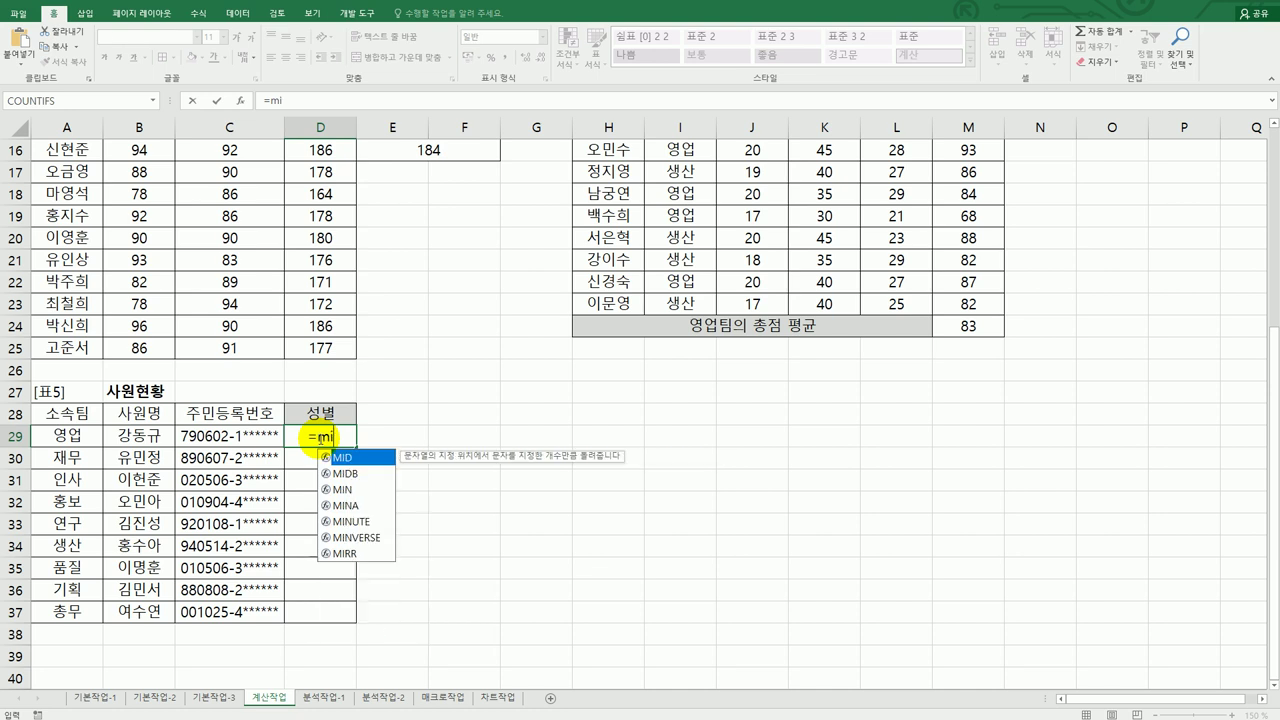
key(Tab)
key(Left)
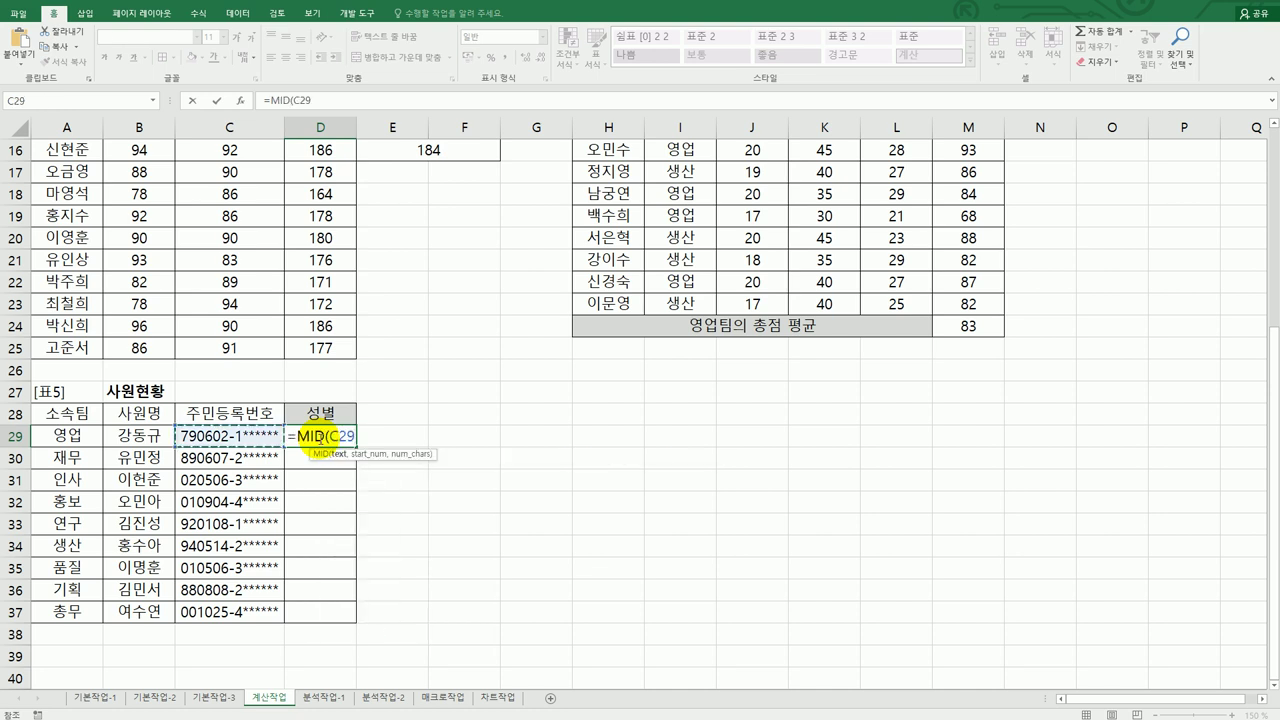
text(,)
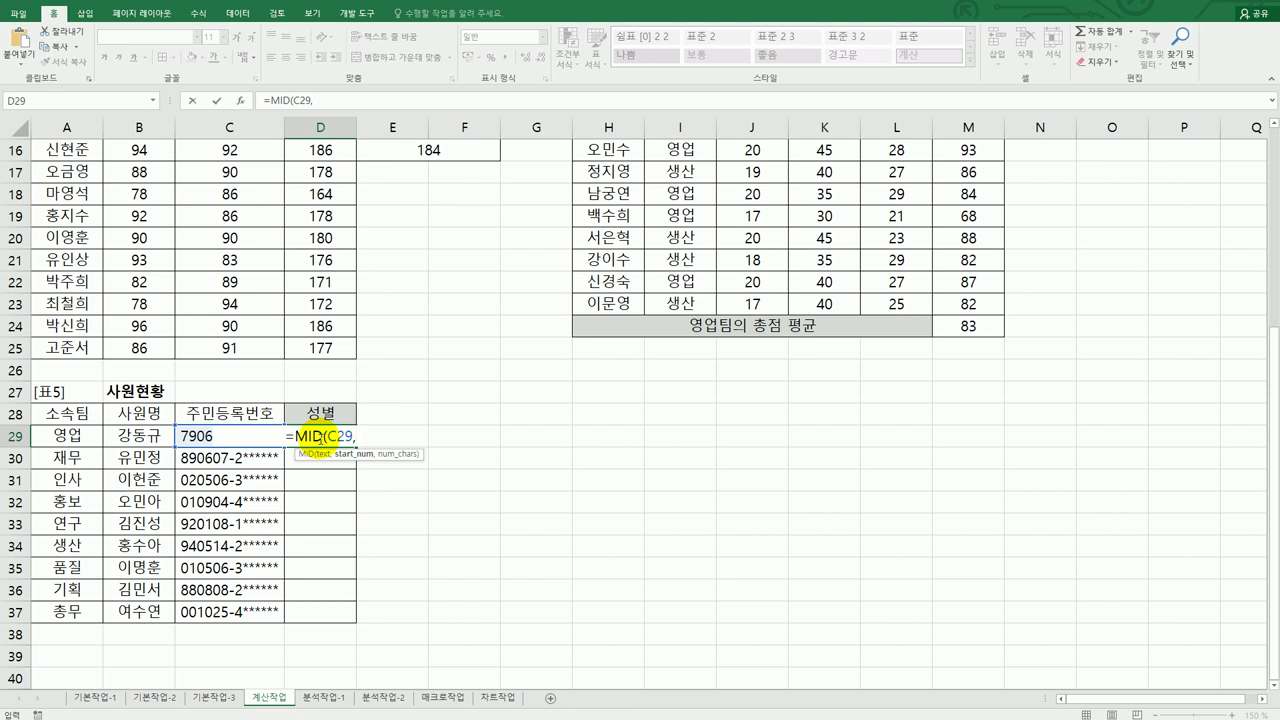
text(8,1))
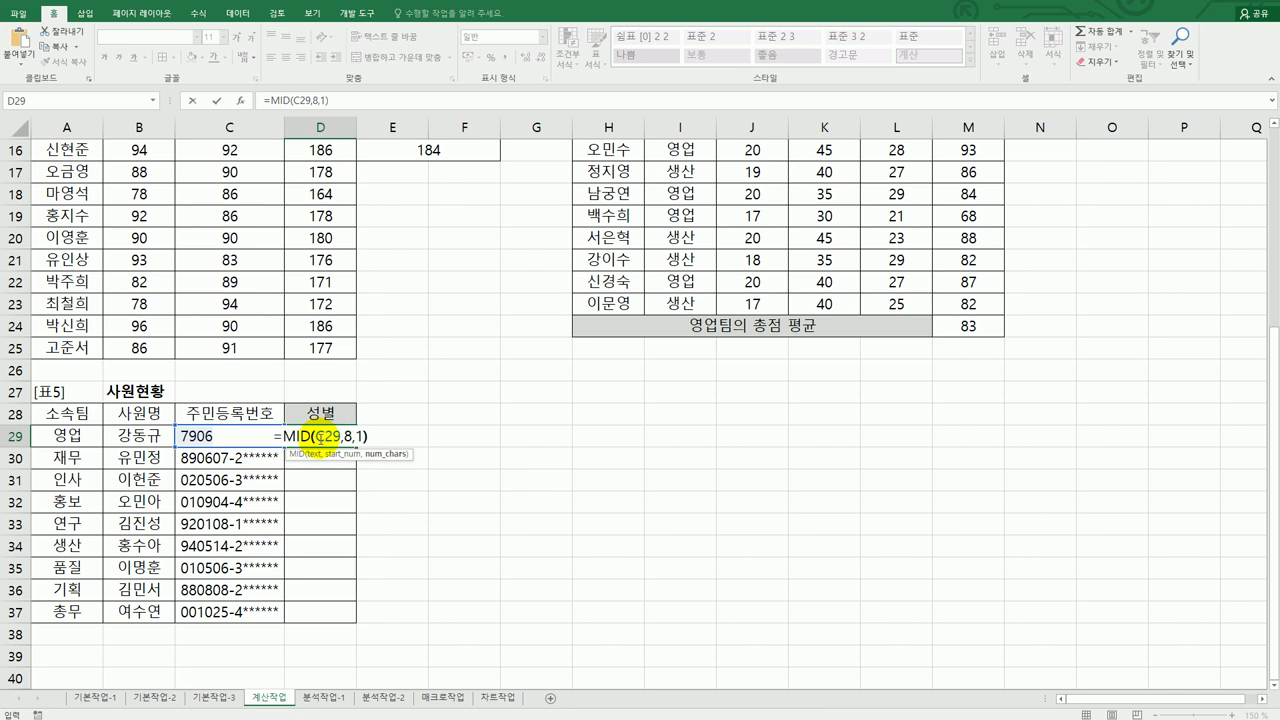
key(Return)
- Copy the MID formula from D29 down to D37 in the 성별 column
click(335, 437)
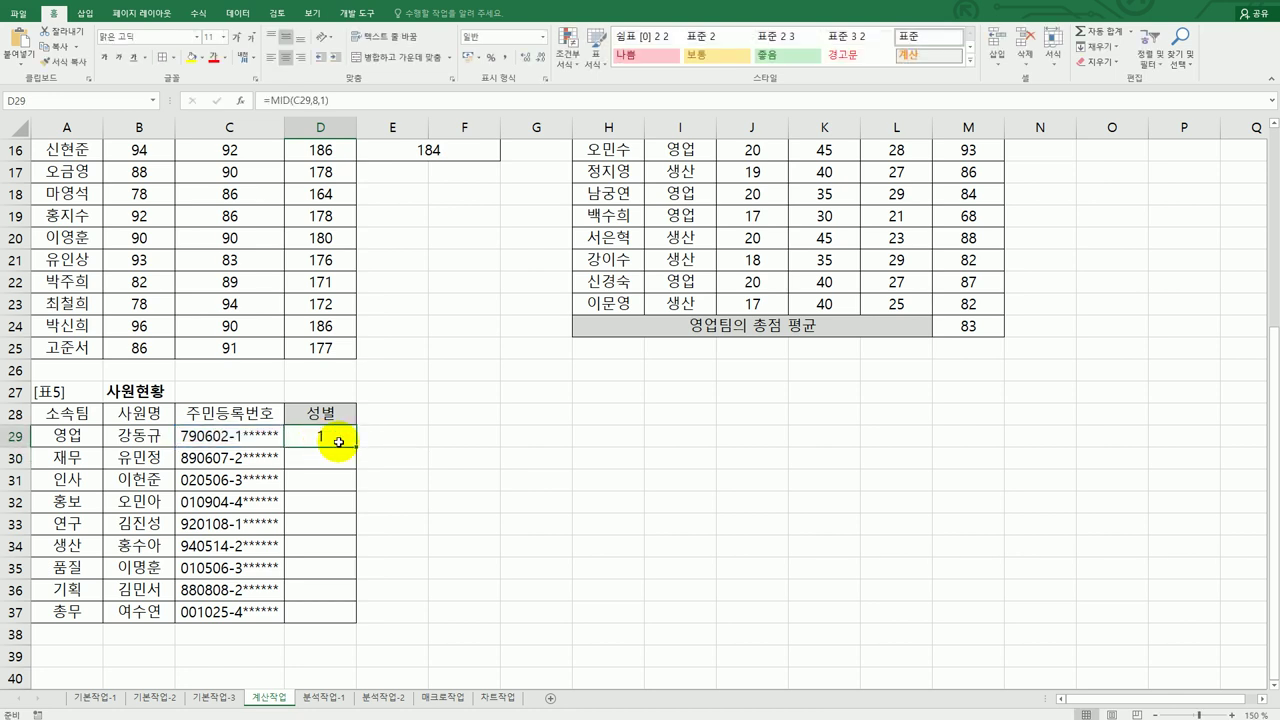
drag(347, 449, 338, 624)
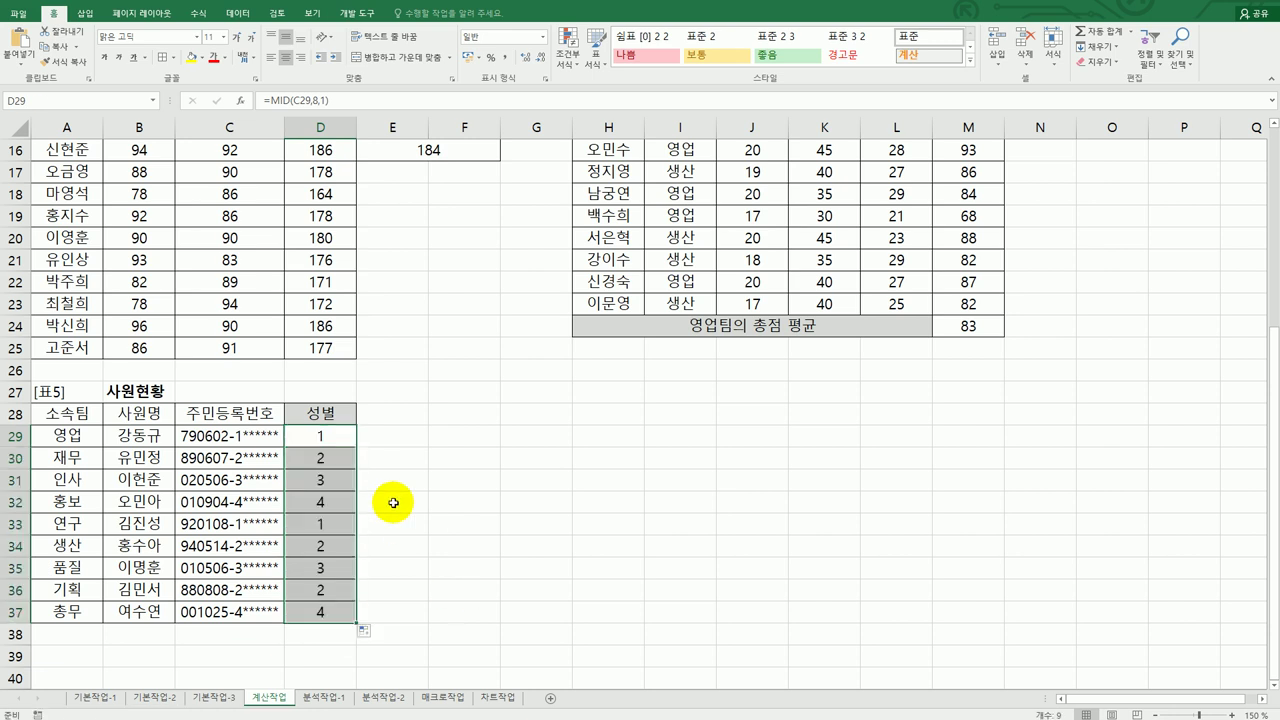
click(340, 436)
- Check the 표5 task instructions again and nest the MID formula in D29 as the index of a CHOOSE function
key(alt+Tab)
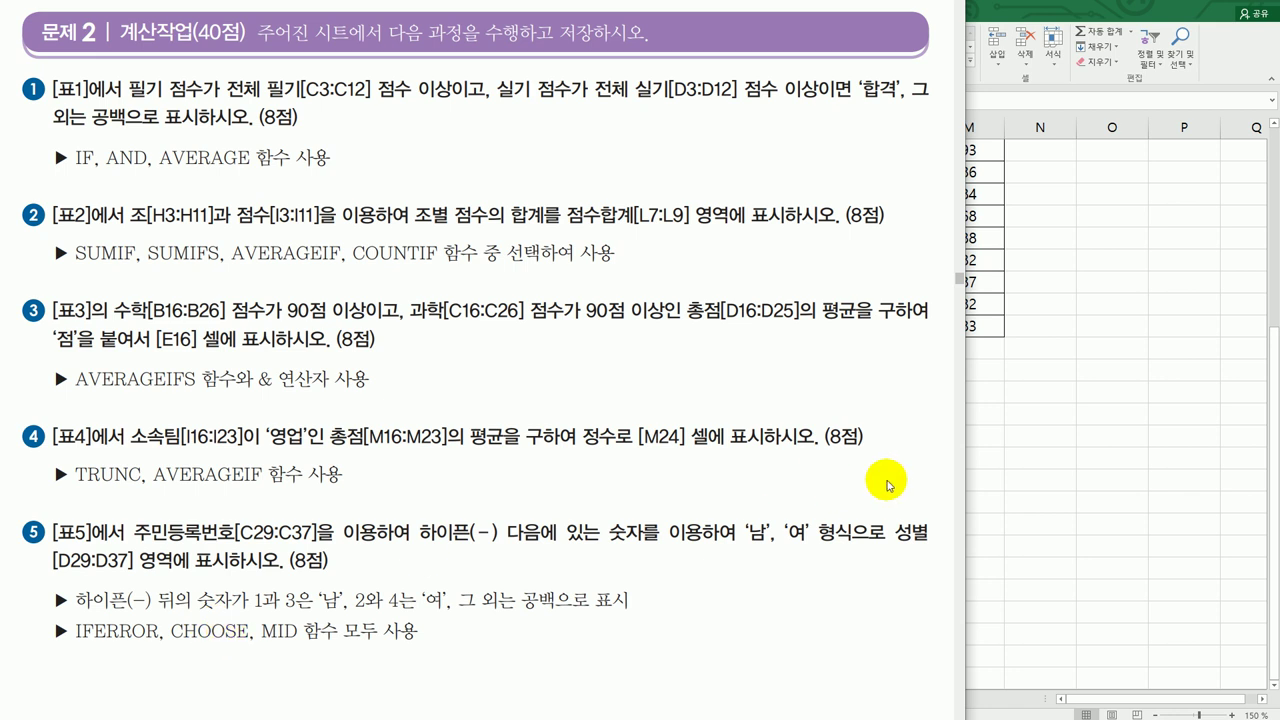
key(alt+Tab)
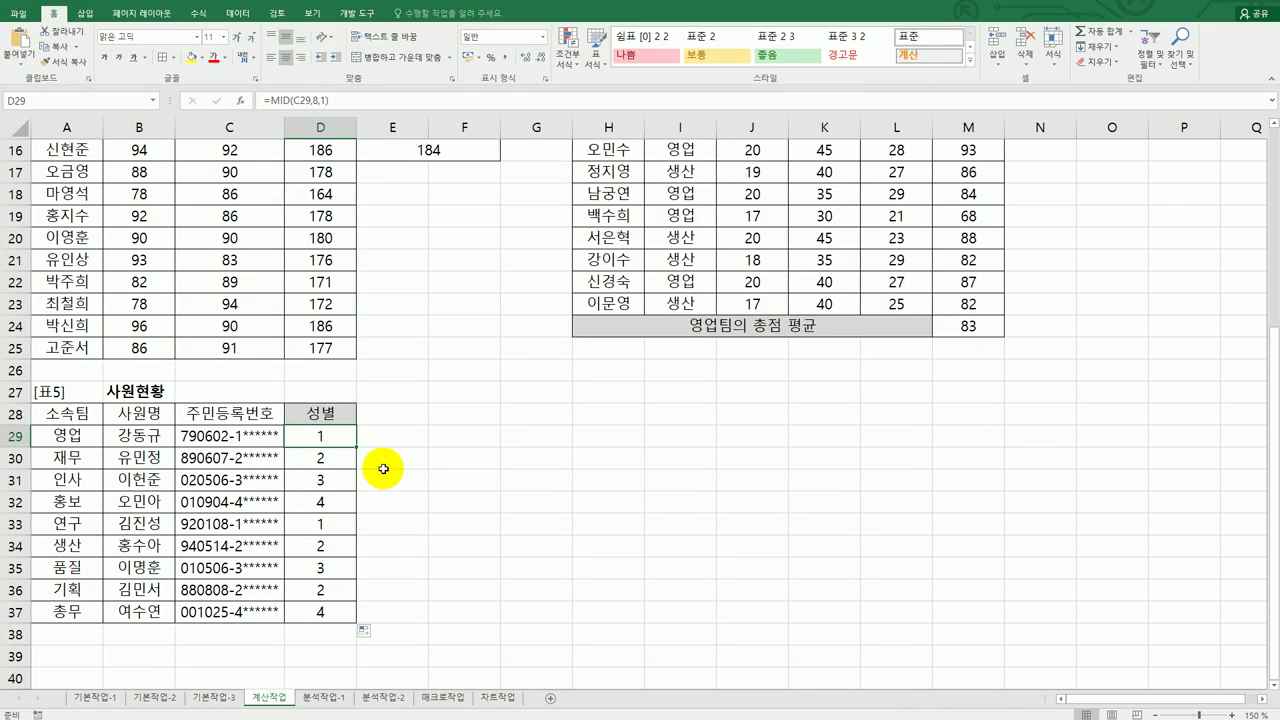
double_click(320, 438)
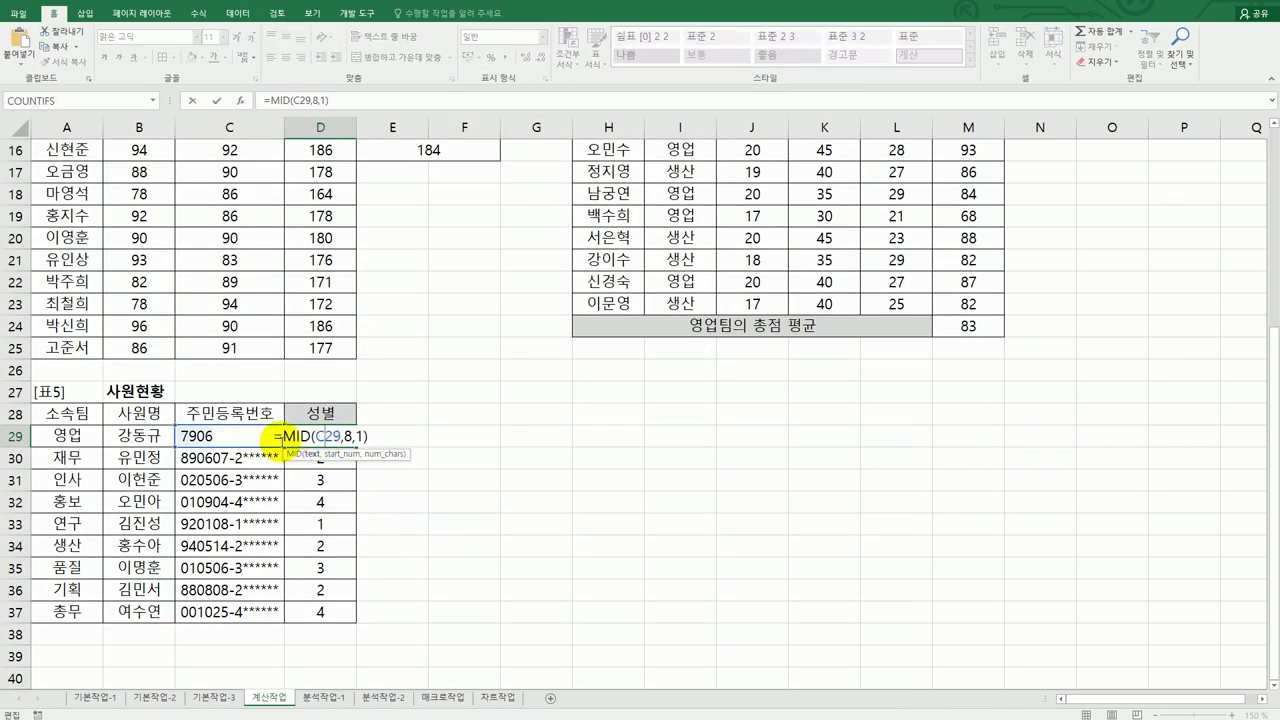
text(choose()
key(End)
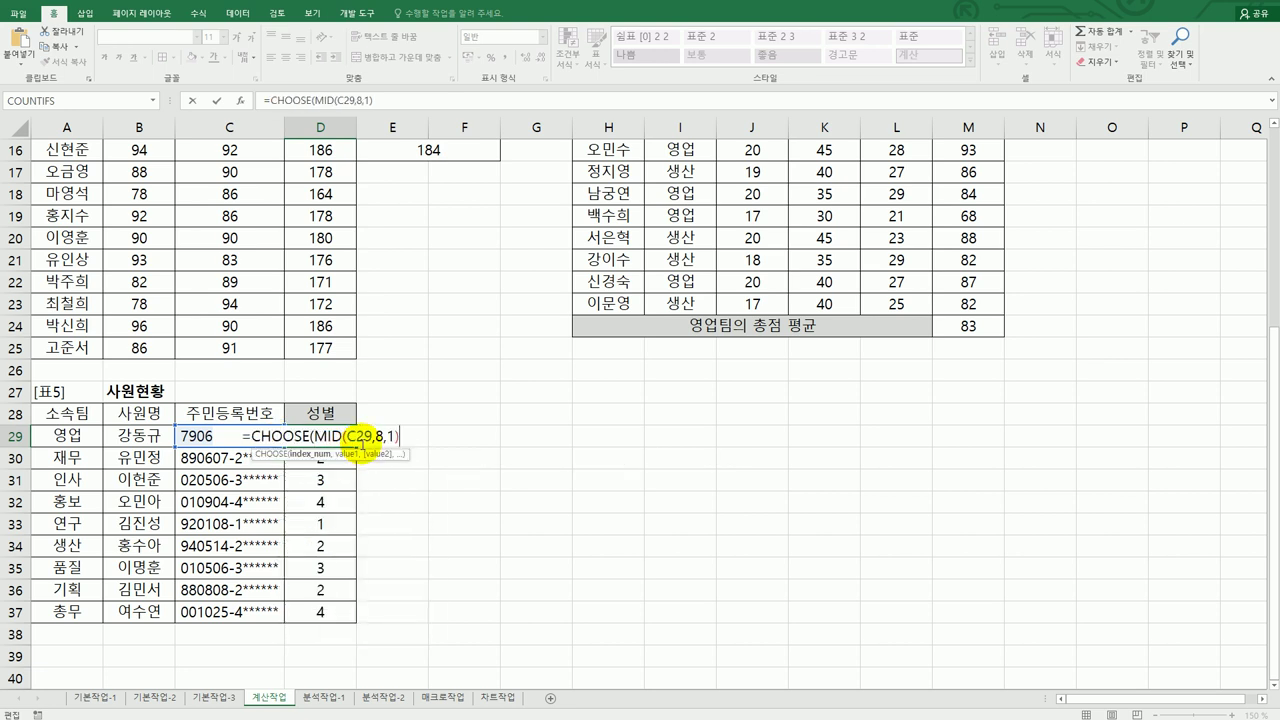
text(,)
text("ska)
key(BackSpace)
key(BackSpace)
key(BackSpace)
text(남")
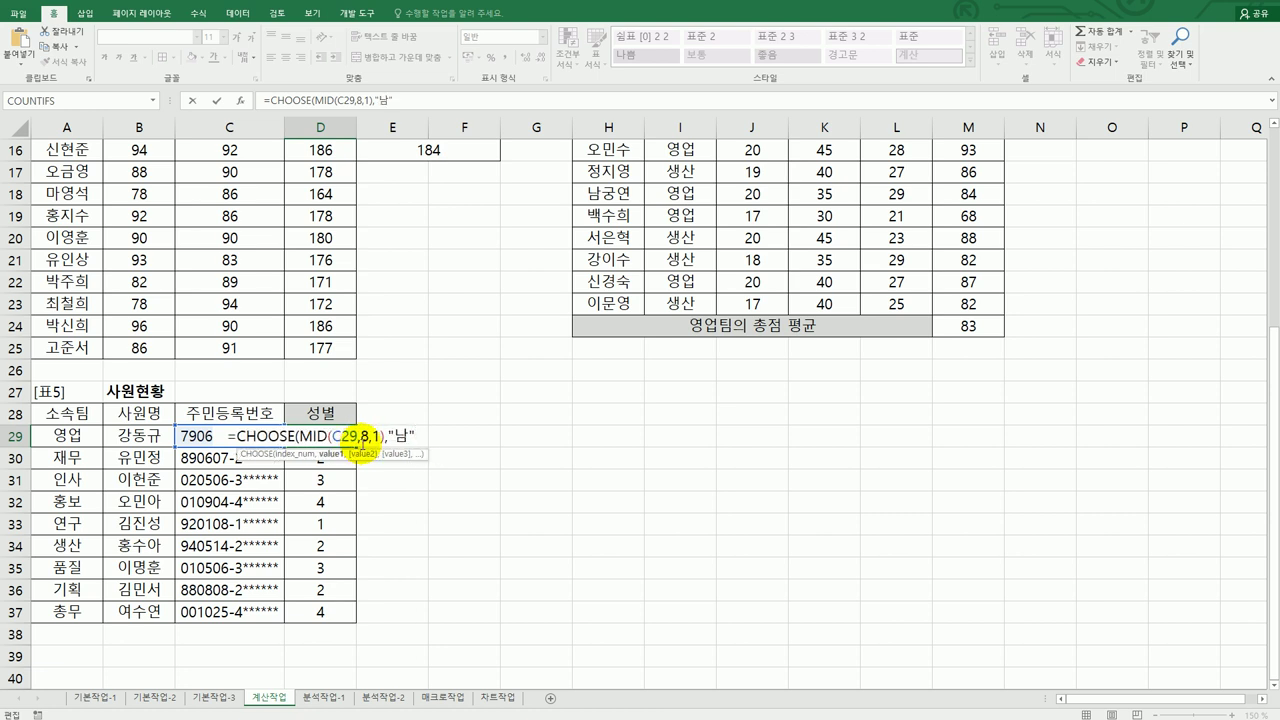
key(BackSpace)
key(BackSpace)
key(BackSpace)
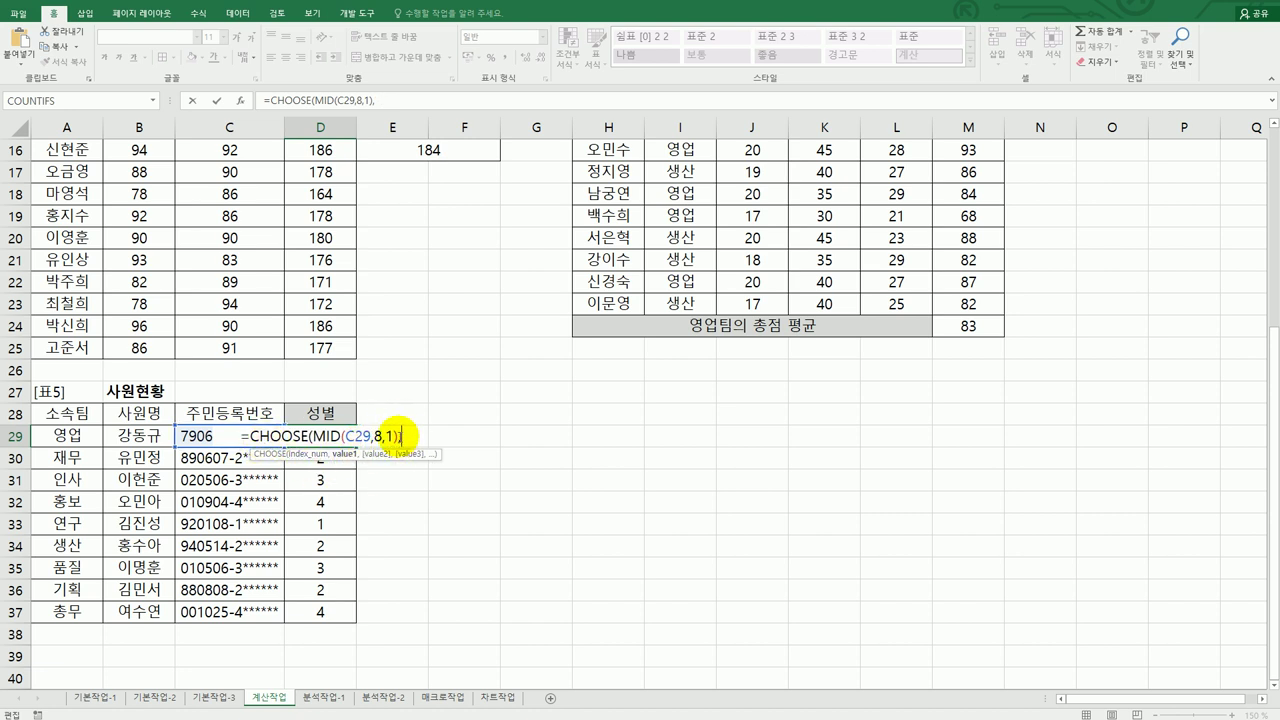
- Complete the CHOOSE formula in D29 with the values "남", "여", "남", "여" and copy it down to D37
click(241, 101)
click(668, 226)
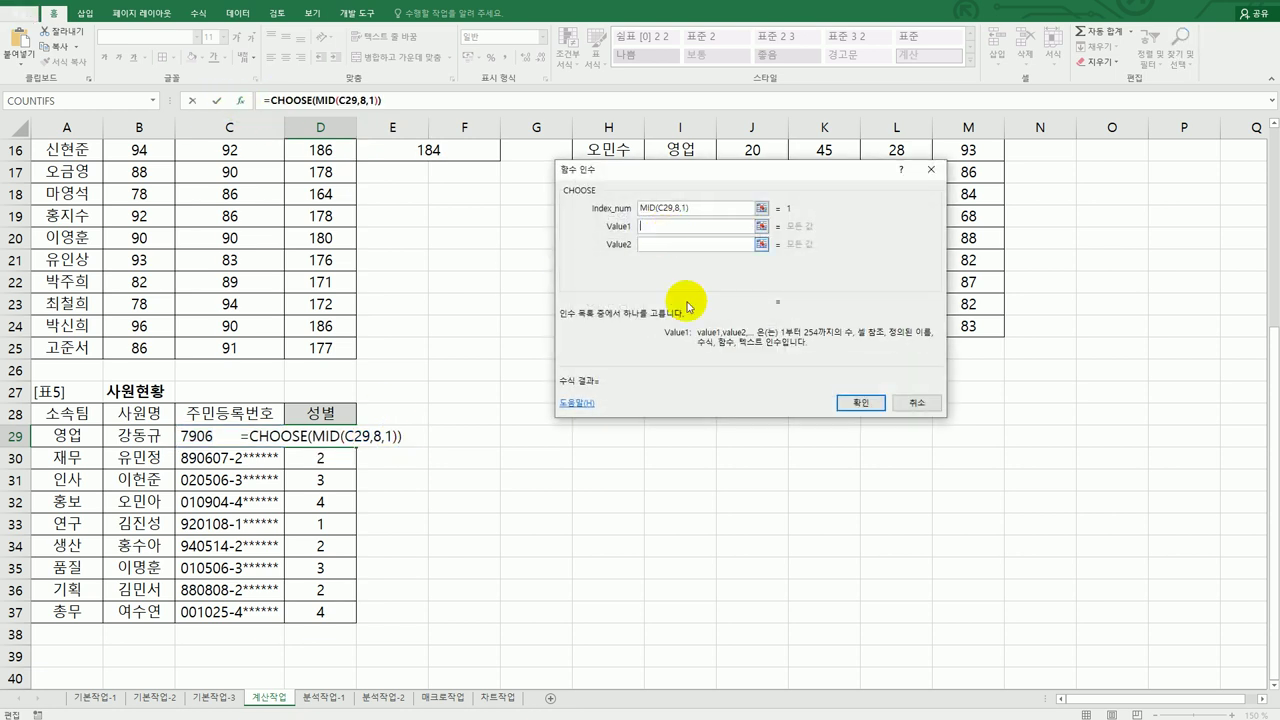
text(남)
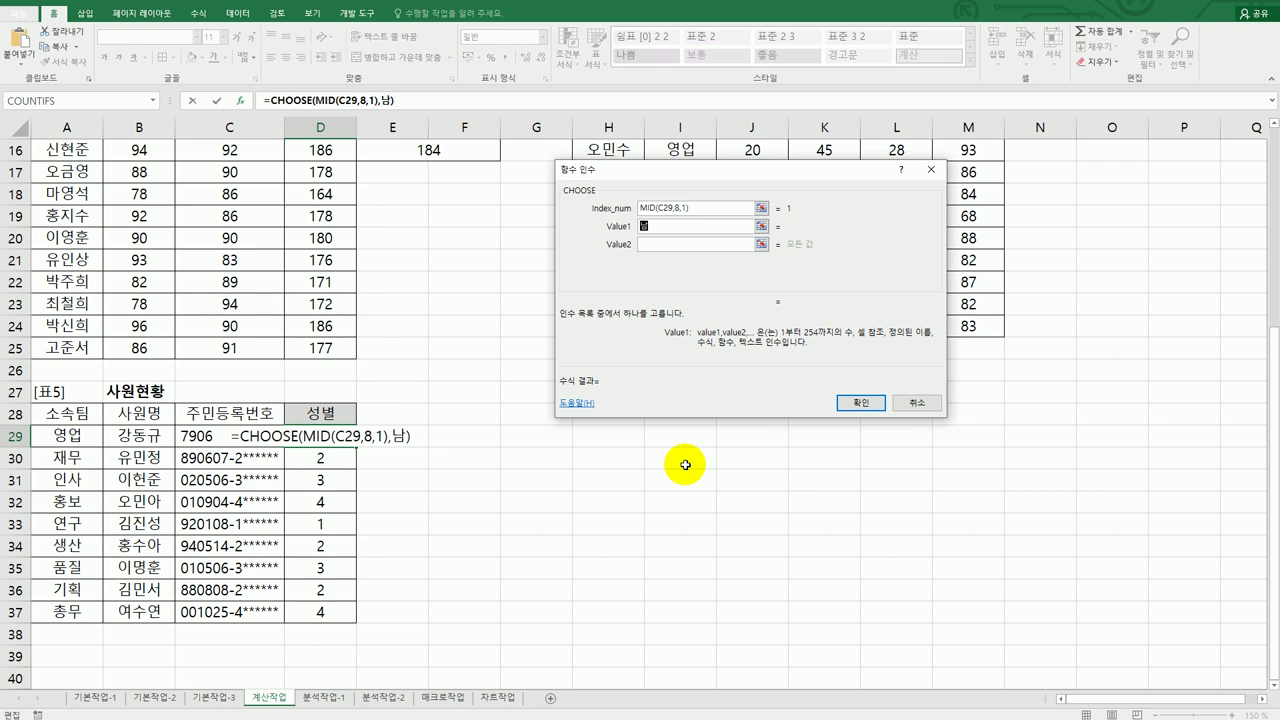
key(Tab)
text(여)
key(Tab)
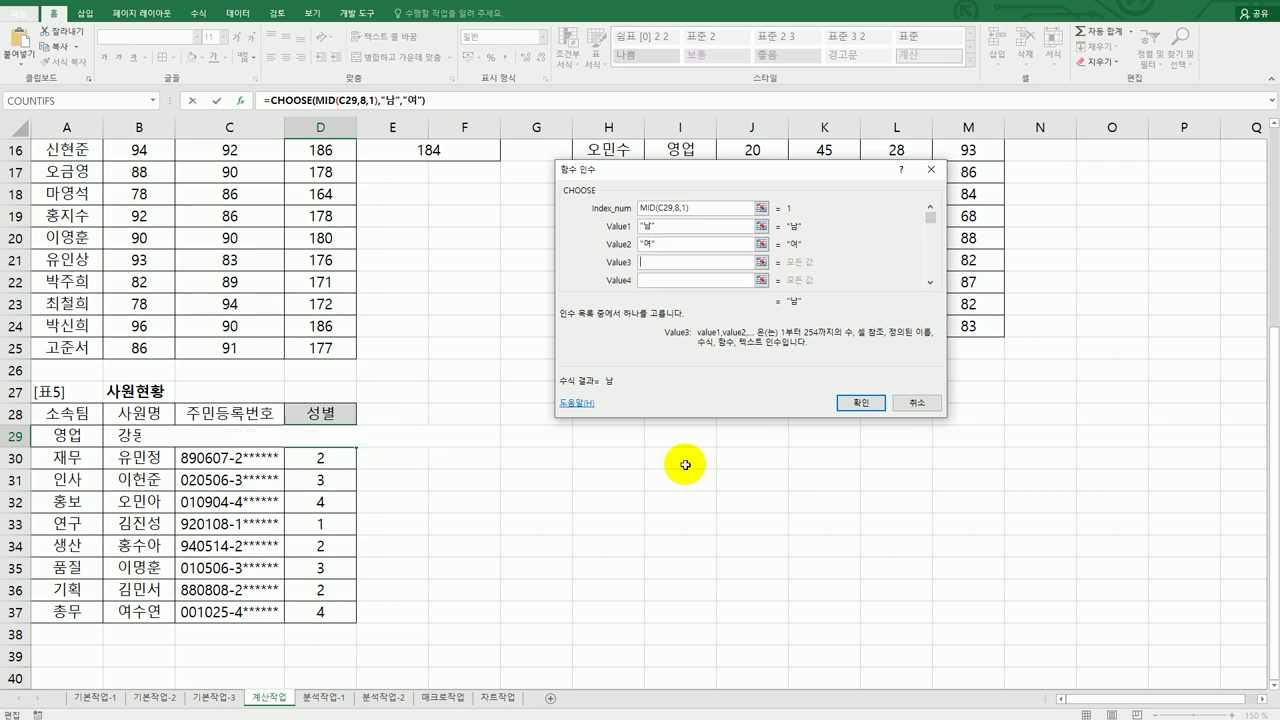
text(남)
key(Tab)
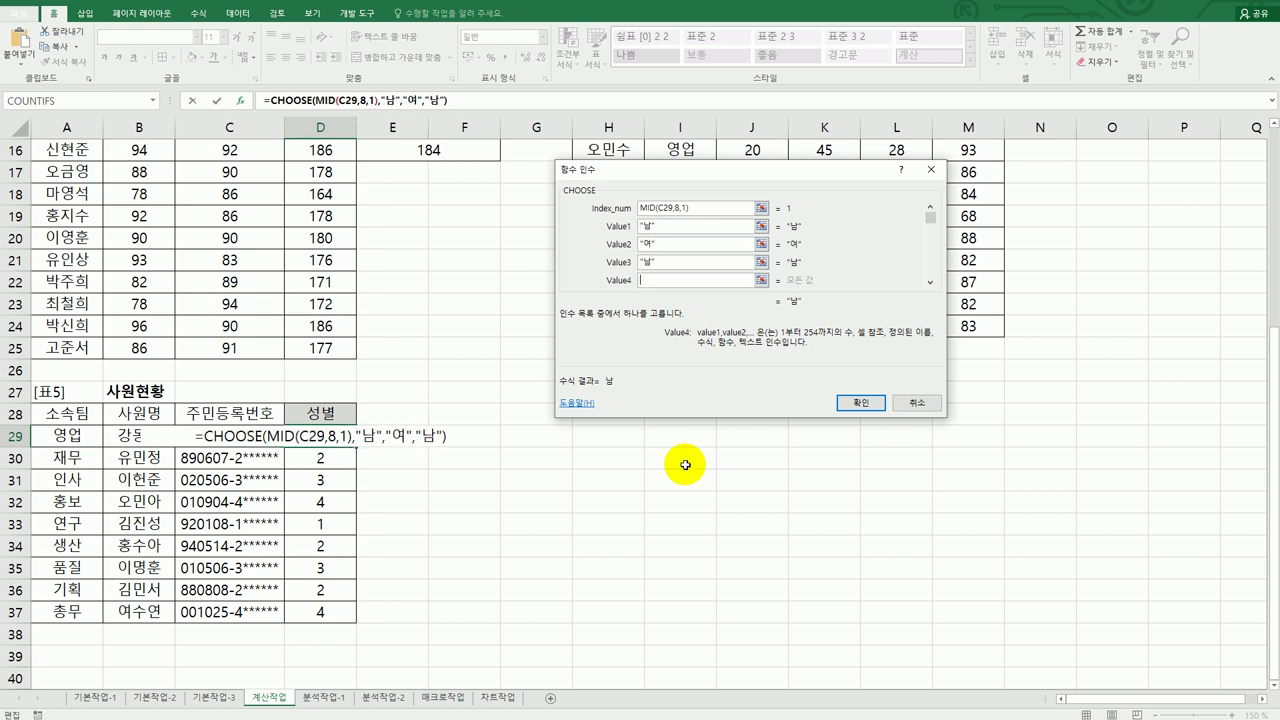
text(여)
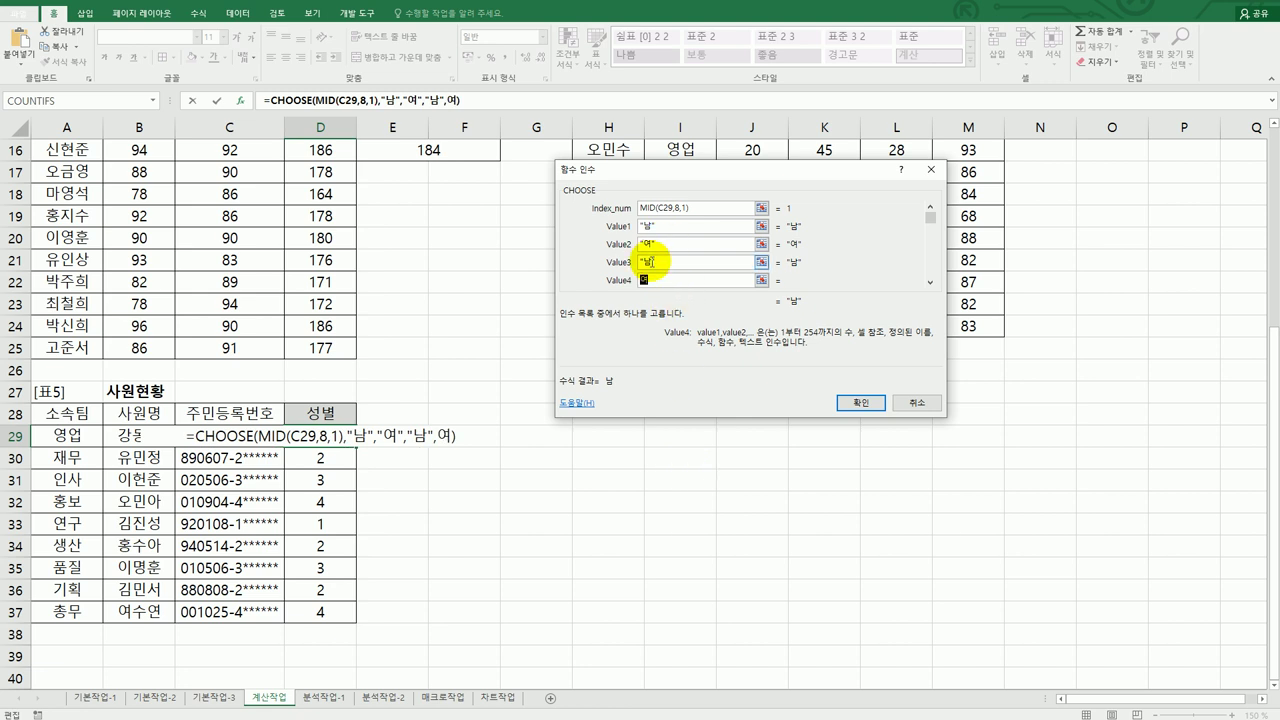
click(866, 402)
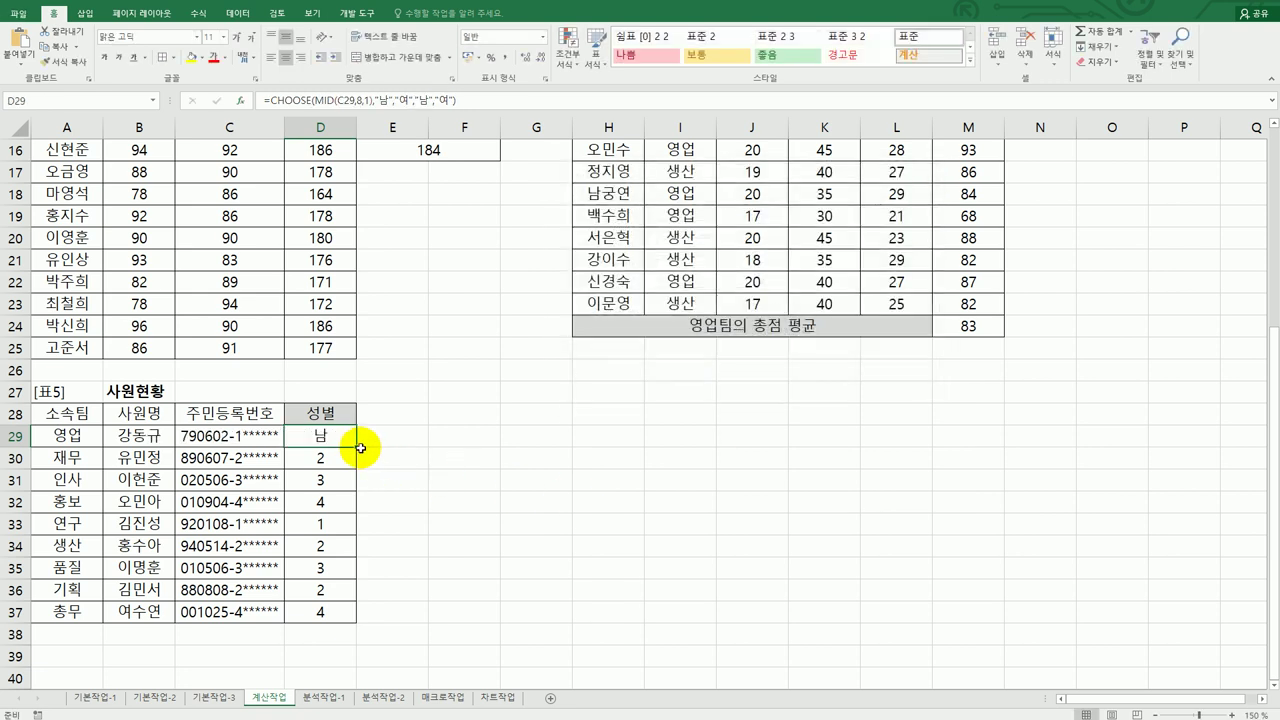
drag(352, 445, 343, 622)
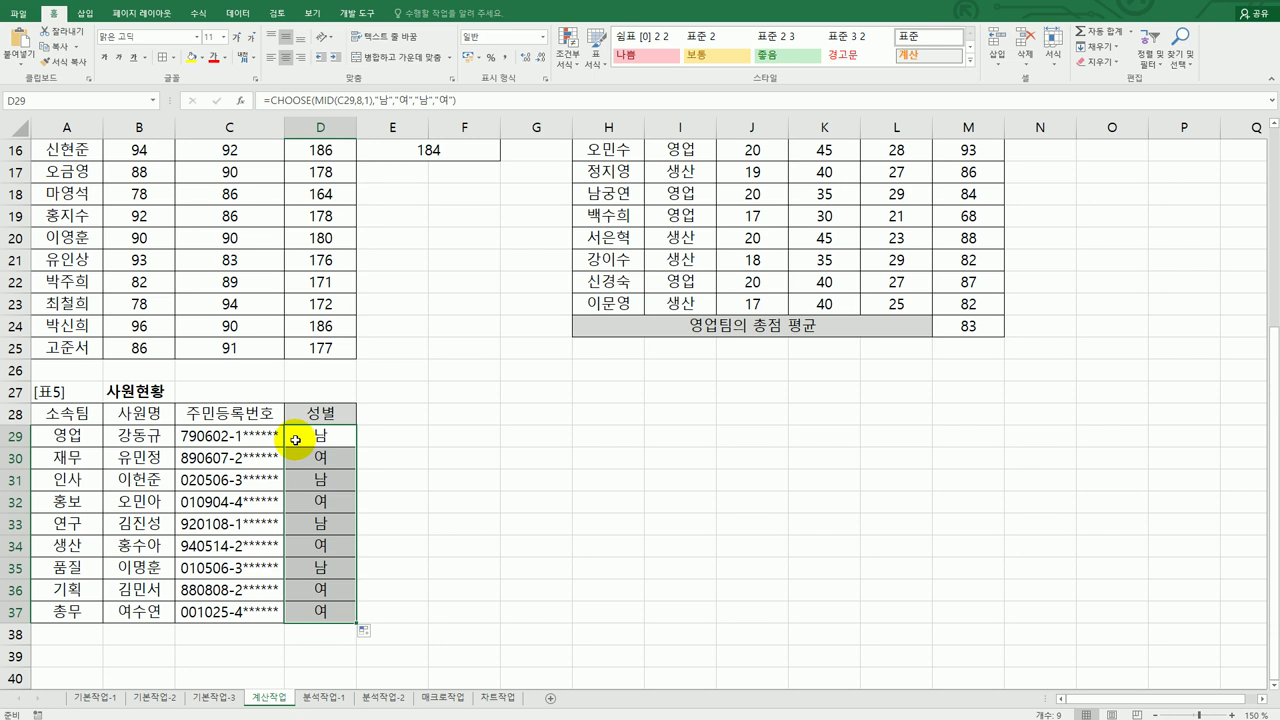
- Wrap the D29 formula in IFERROR with an empty string as fallback: =IFERROR(CHOOSE(MID(C29,8,1),"남","여","남","여"),"")
double_click(295, 440)
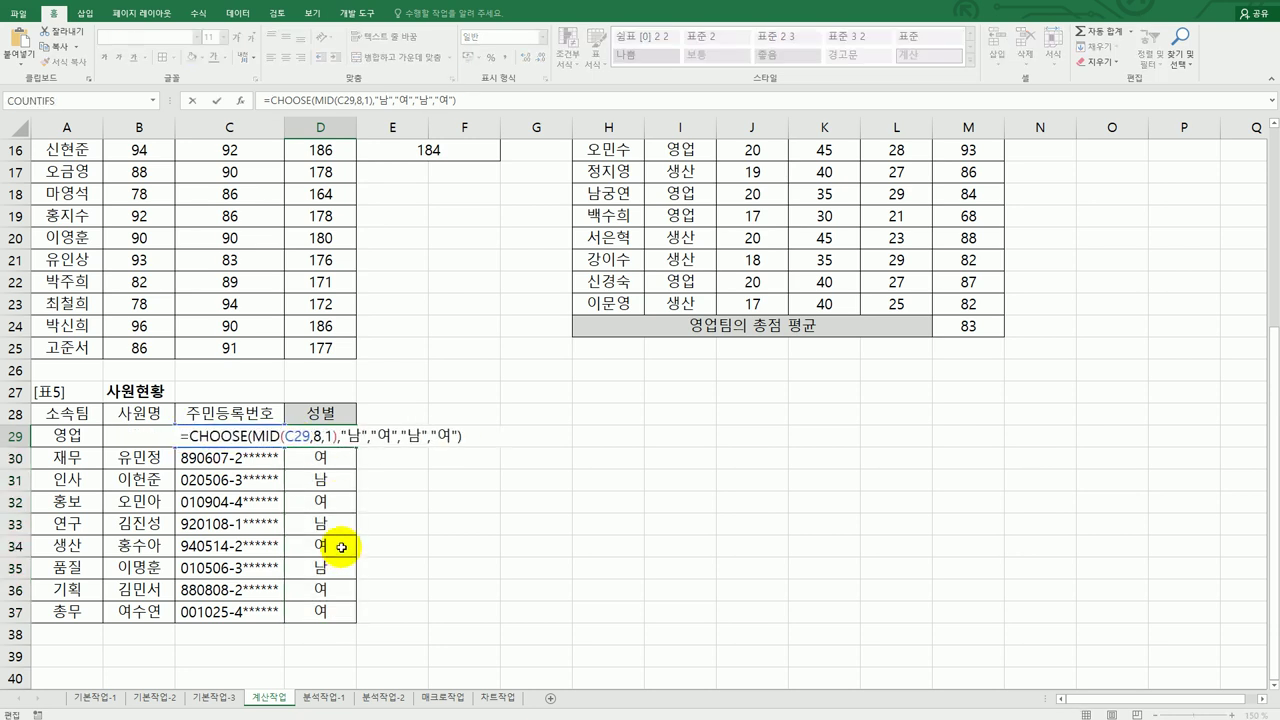
text(if)
key(Down)
key(Tab)
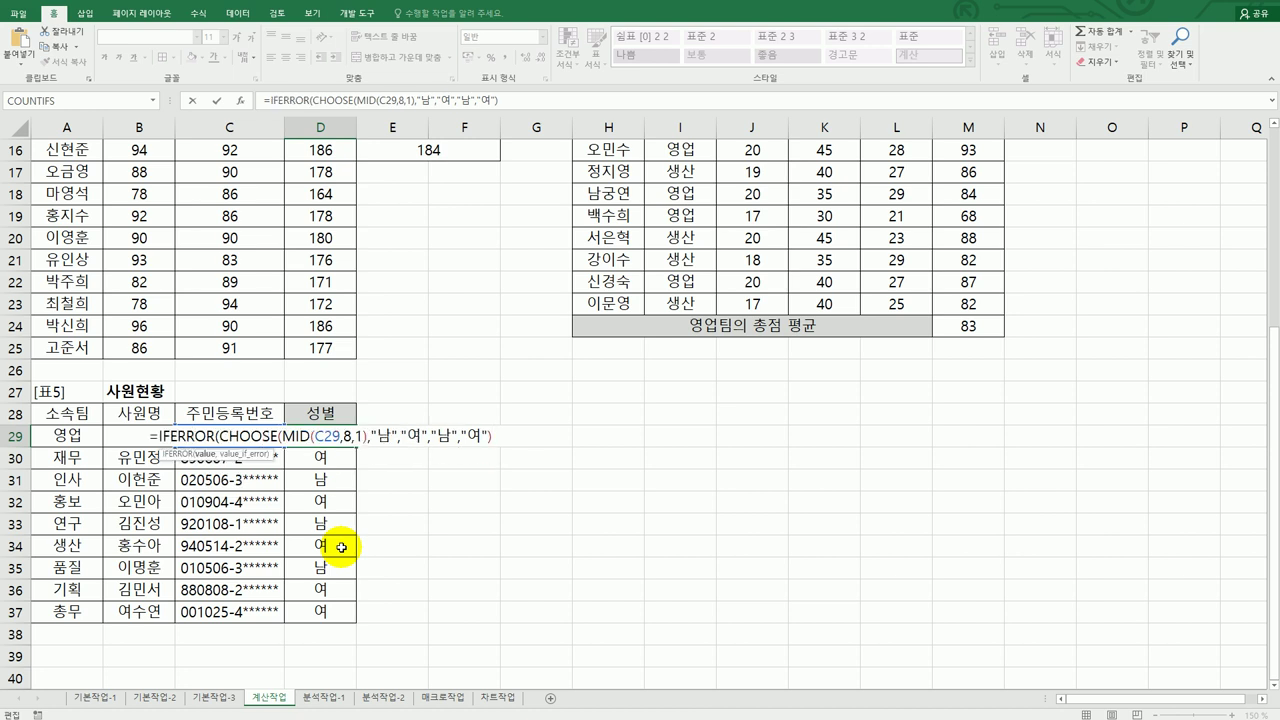
text(,)
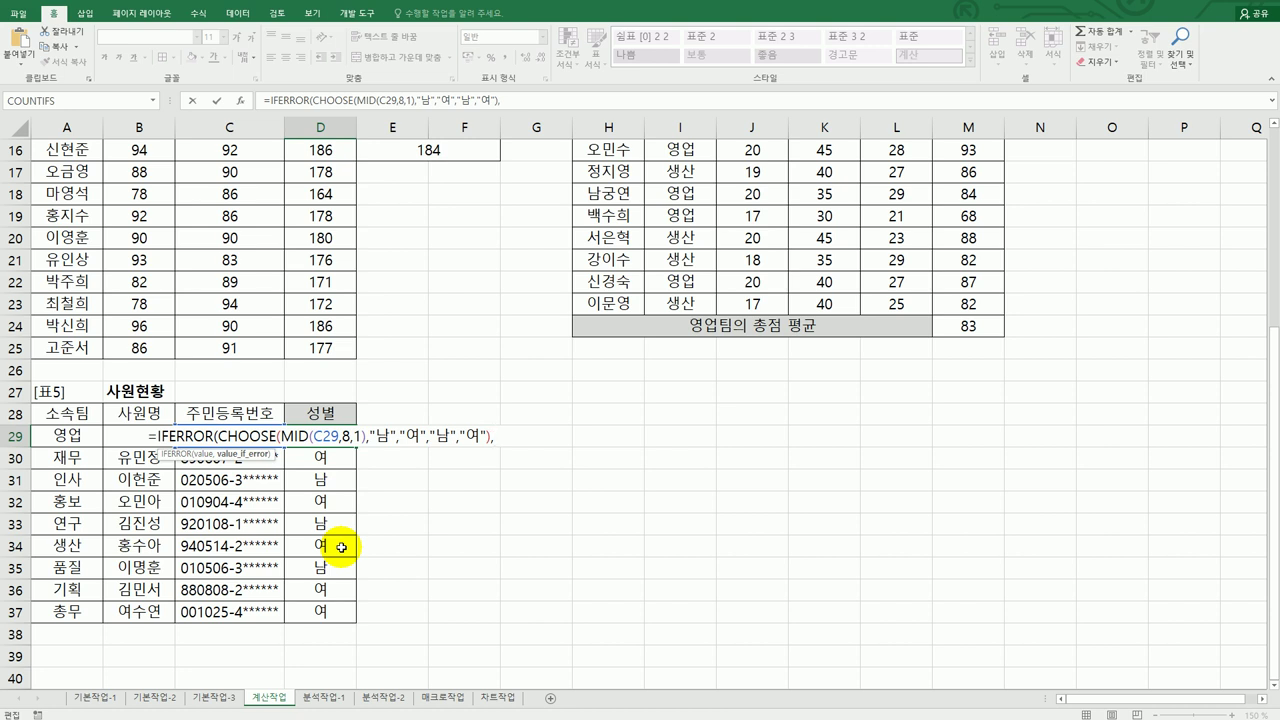
text("")
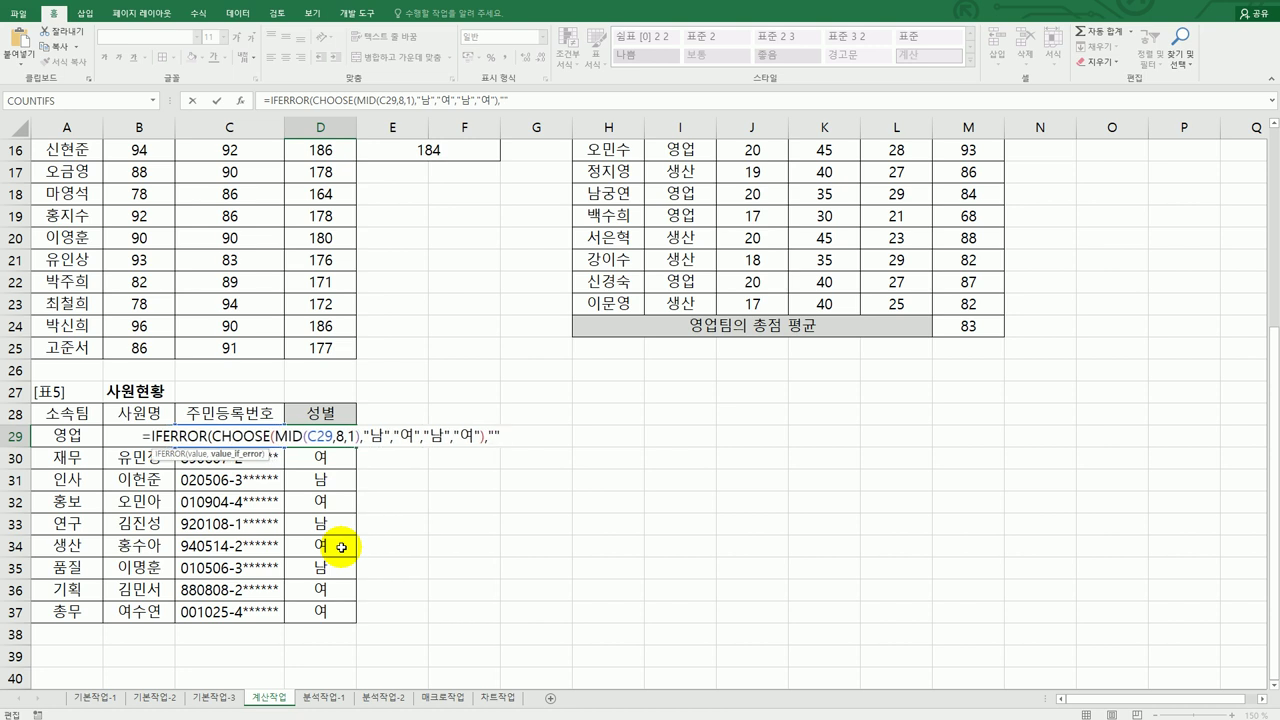
text())
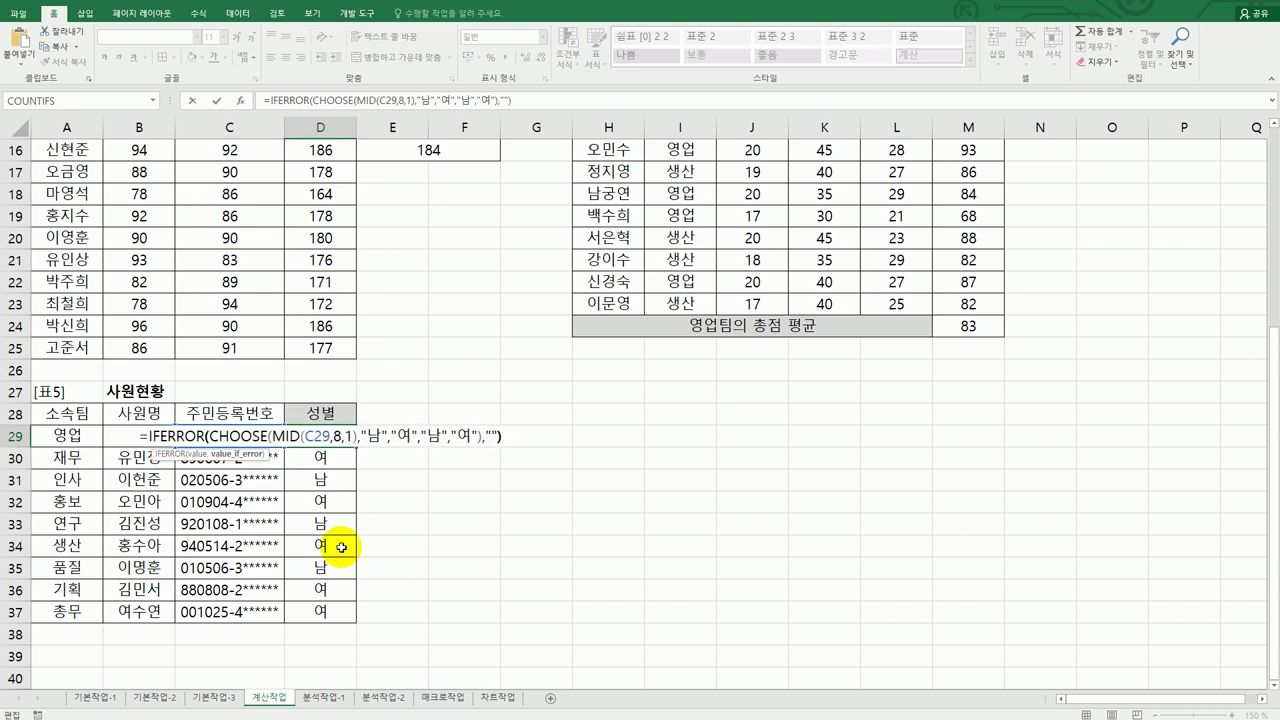
key(Return)
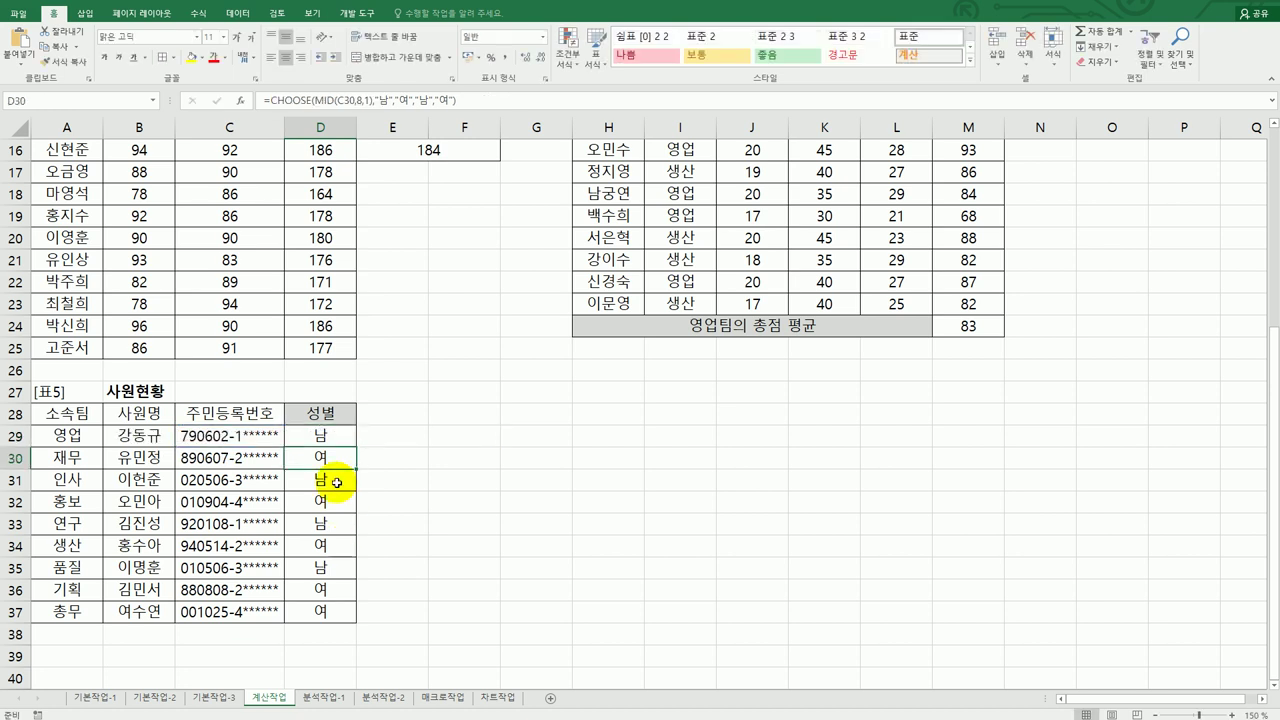
- Copy the IFERROR formula from D29 down to D37 in the 성별 column
click(330, 436)
drag(354, 446, 334, 618)
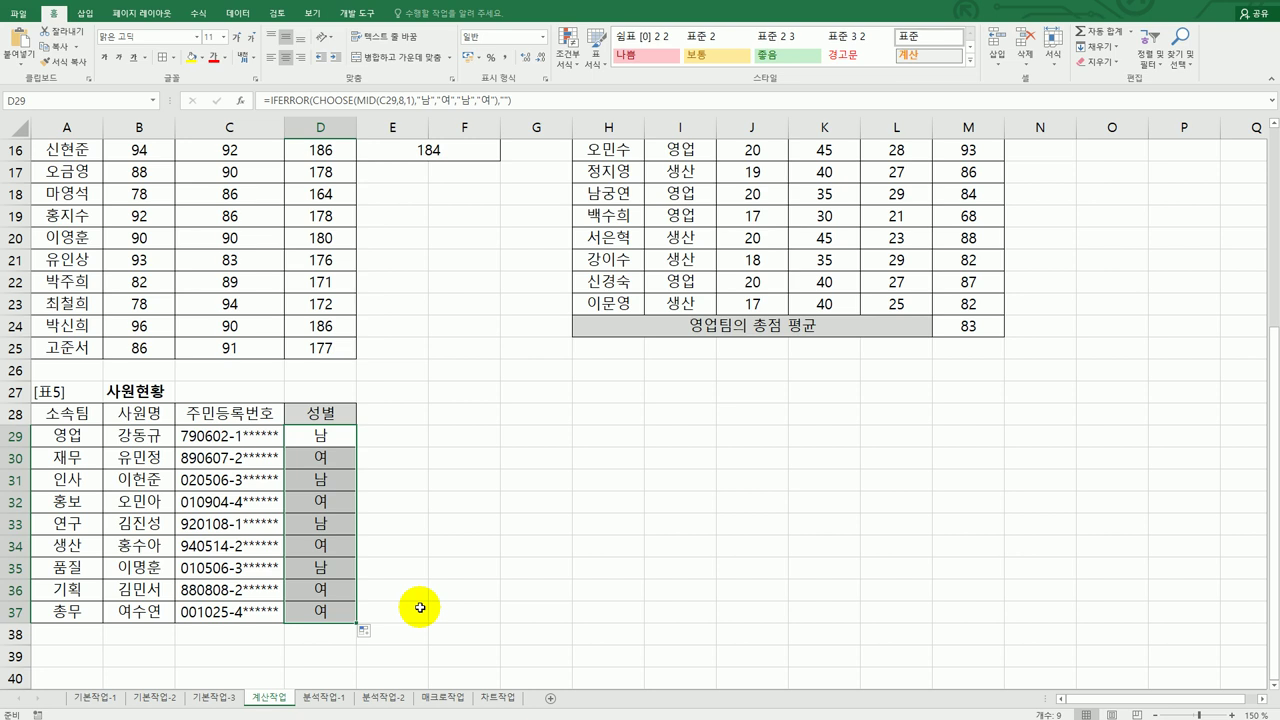
click(440, 612)
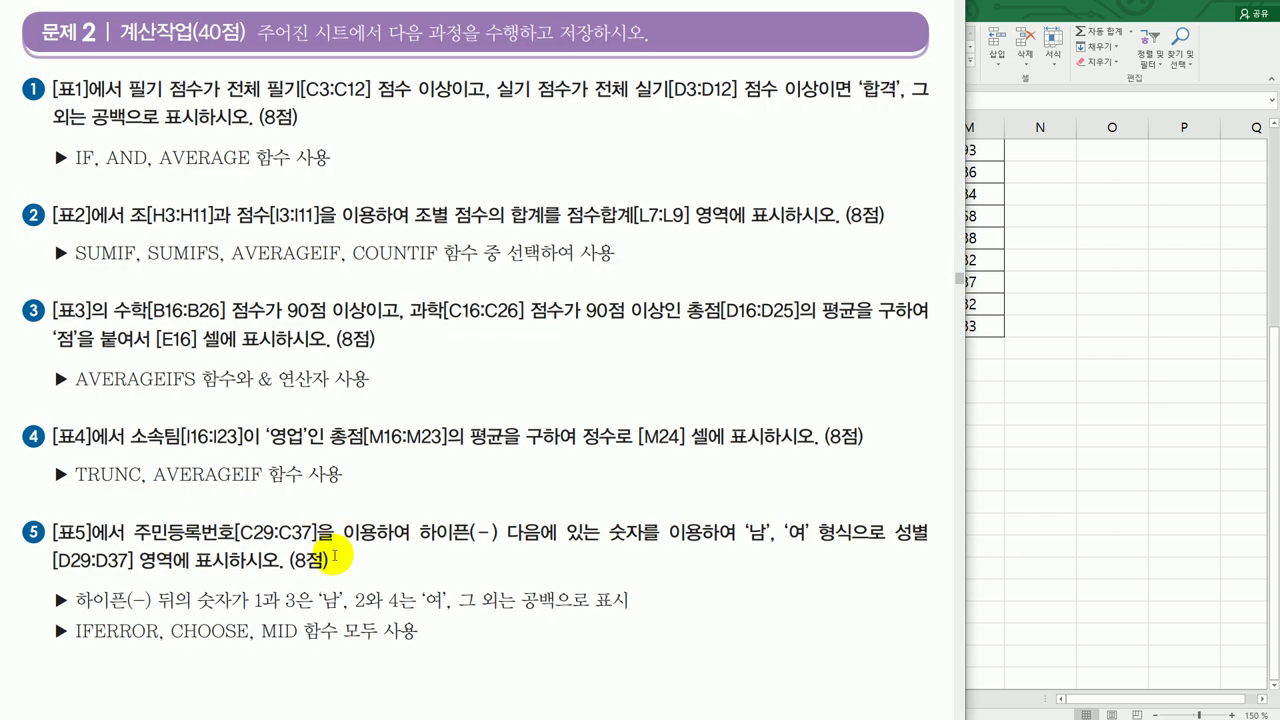
- Switch to the 분석작업-1 sheet and open the Sort dialog for the 상공회원 관리현황 table
scroll(334, 556, down, 5)
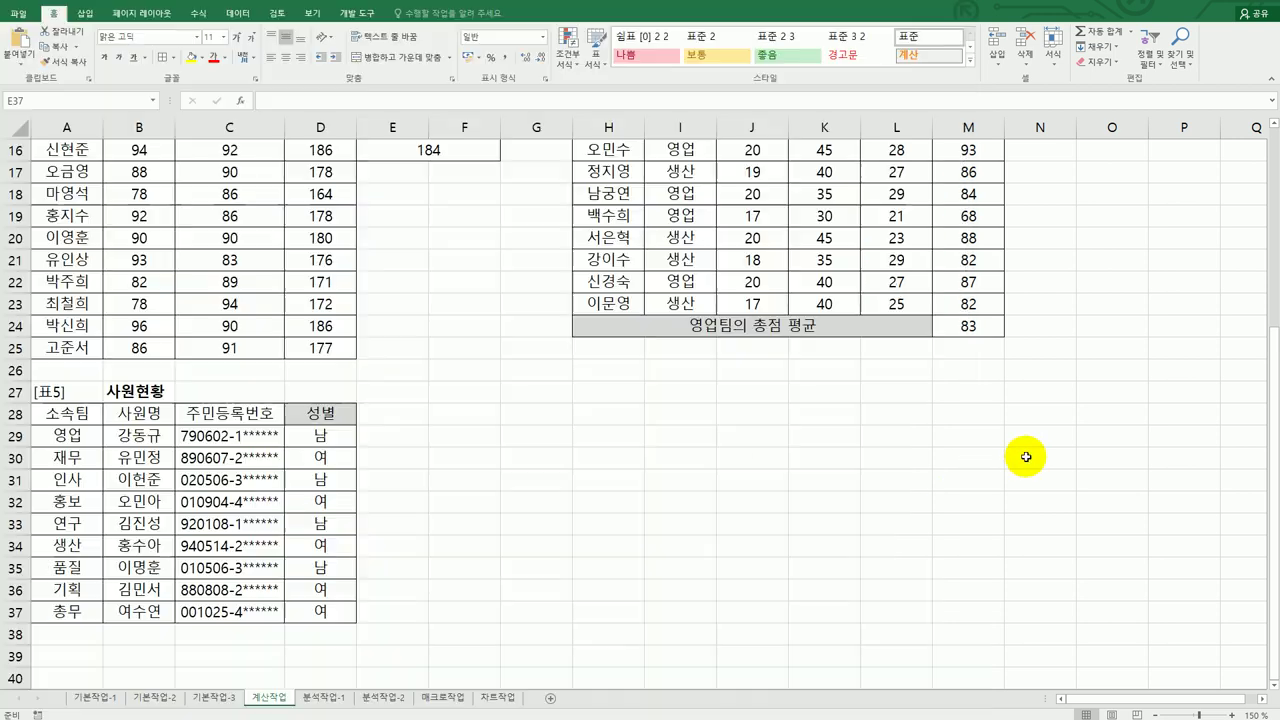
click(325, 697)
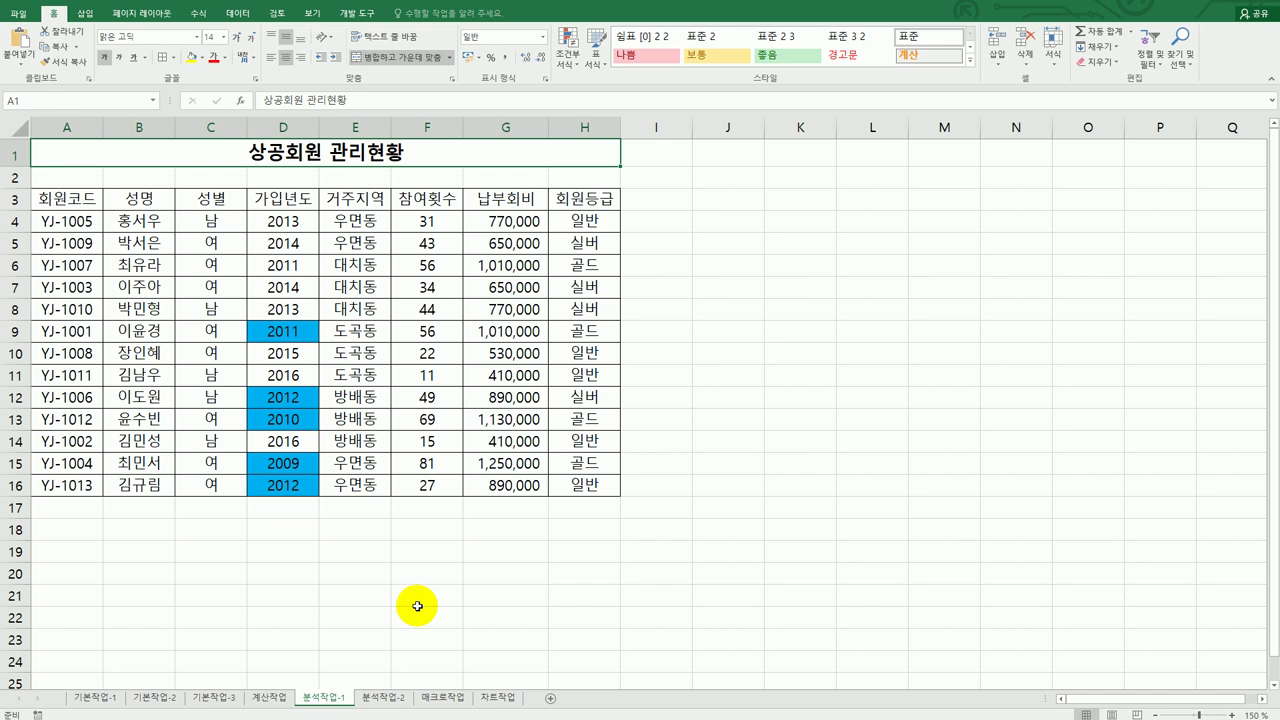
click(284, 272)
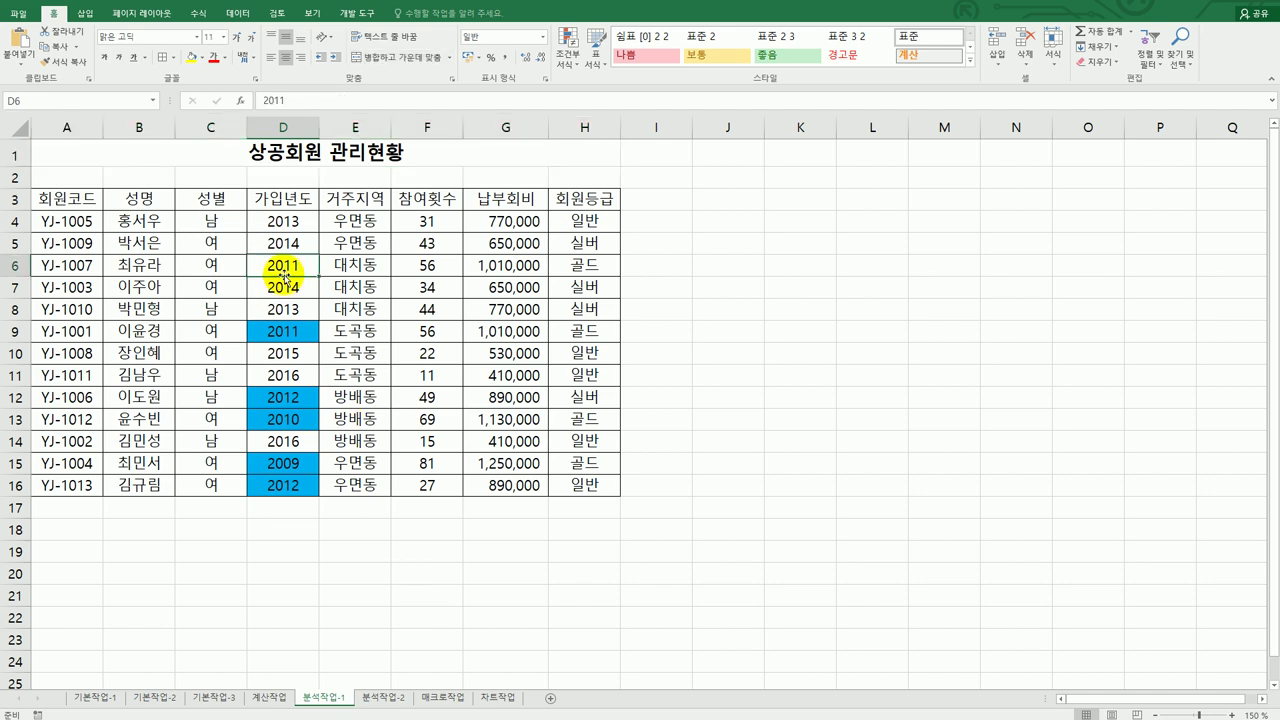
click(234, 13)
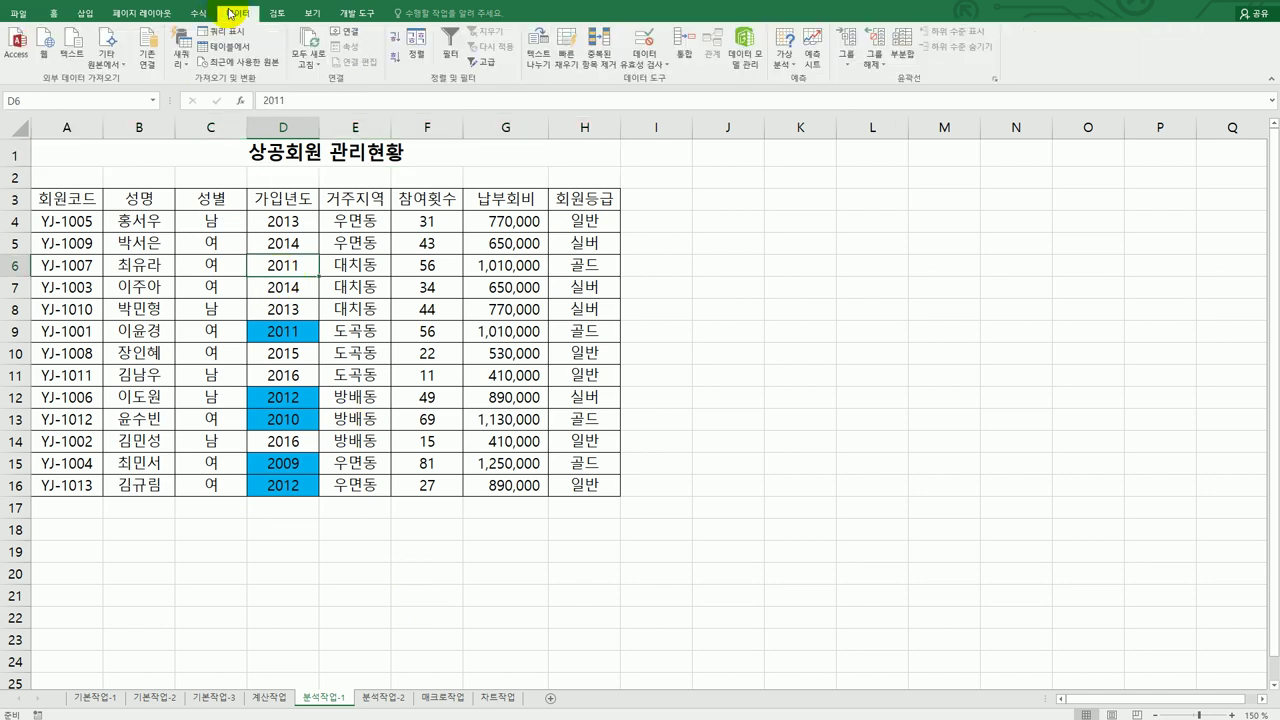
click(416, 45)
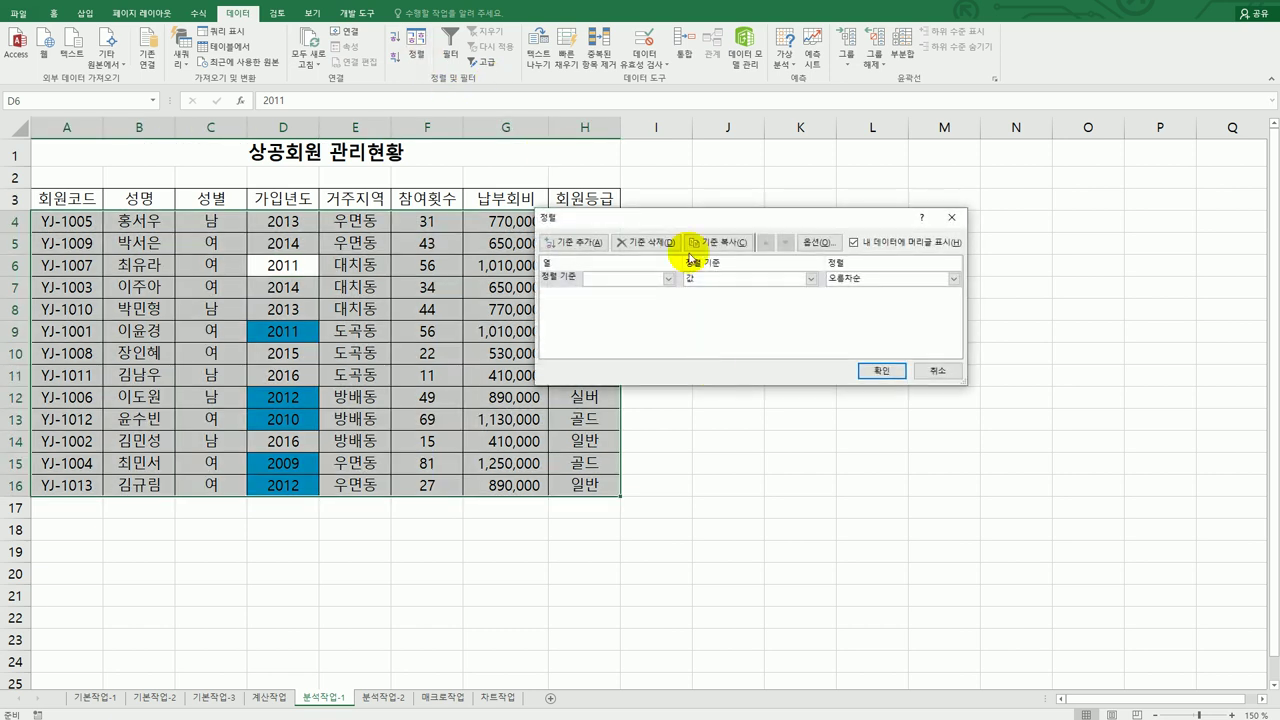
drag(693, 223, 801, 241)
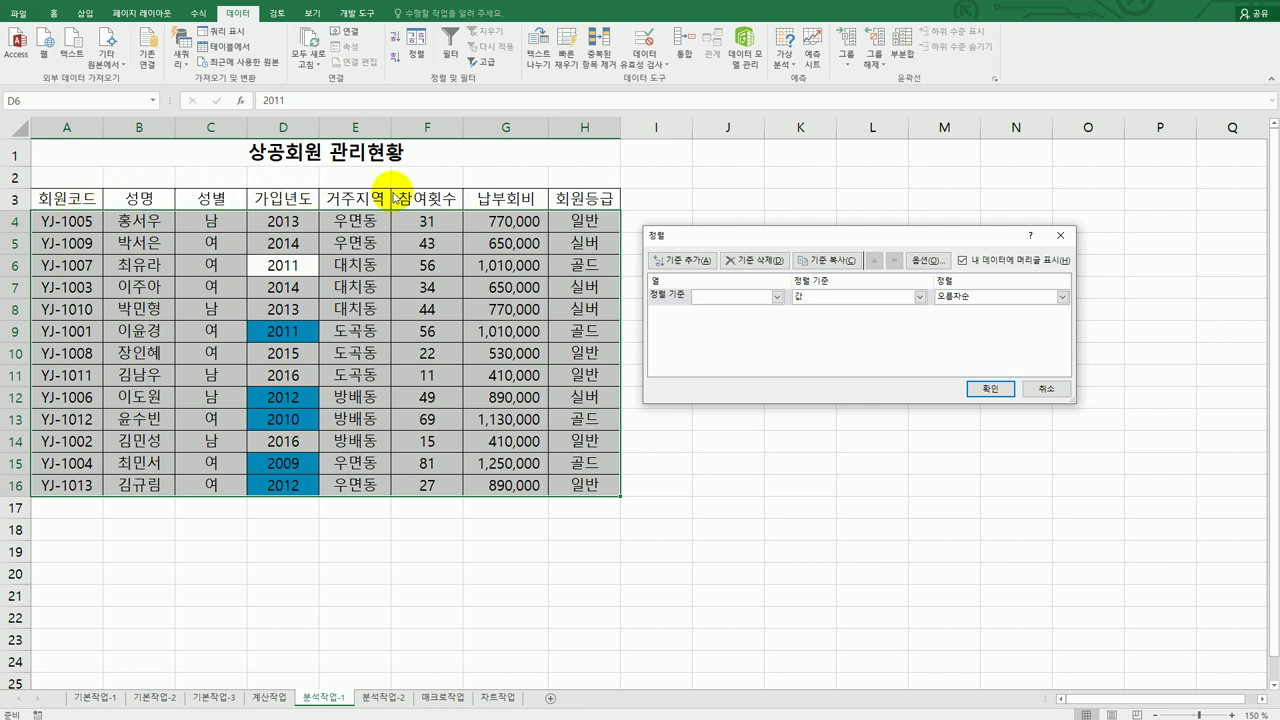
- Set 회원등급 as the first sort column and open the custom lists for its order
click(777, 297)
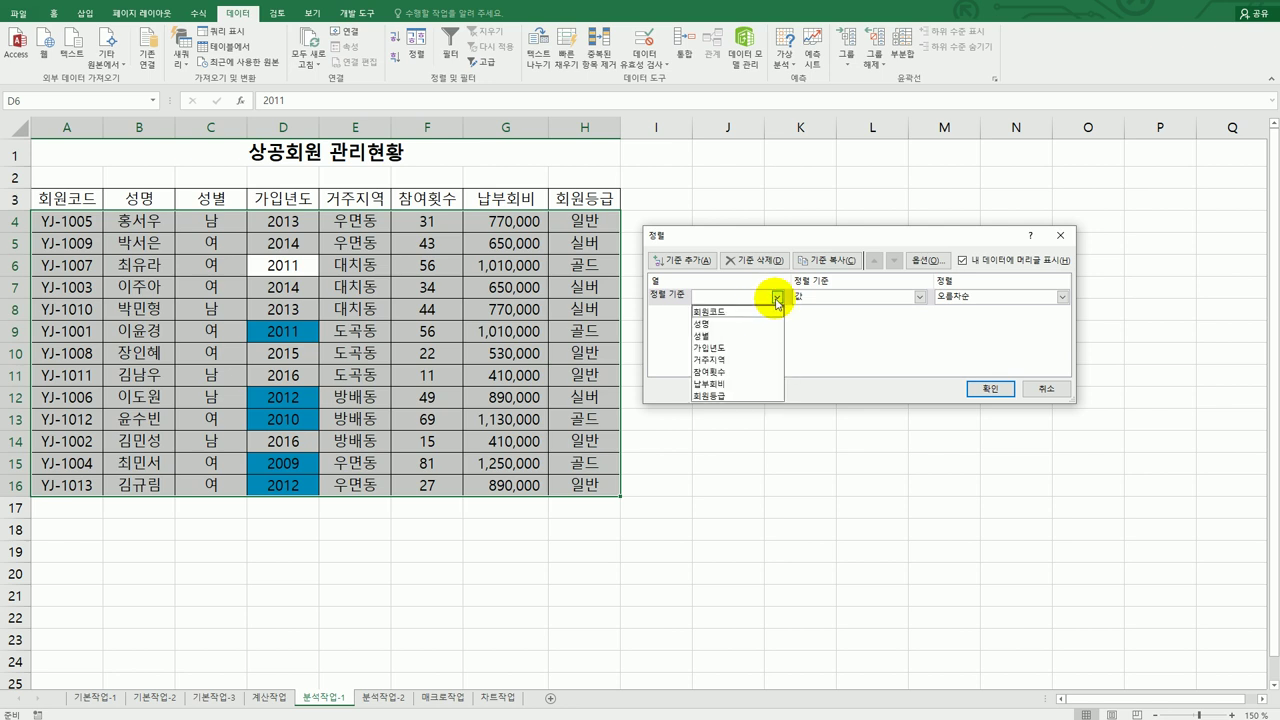
click(740, 396)
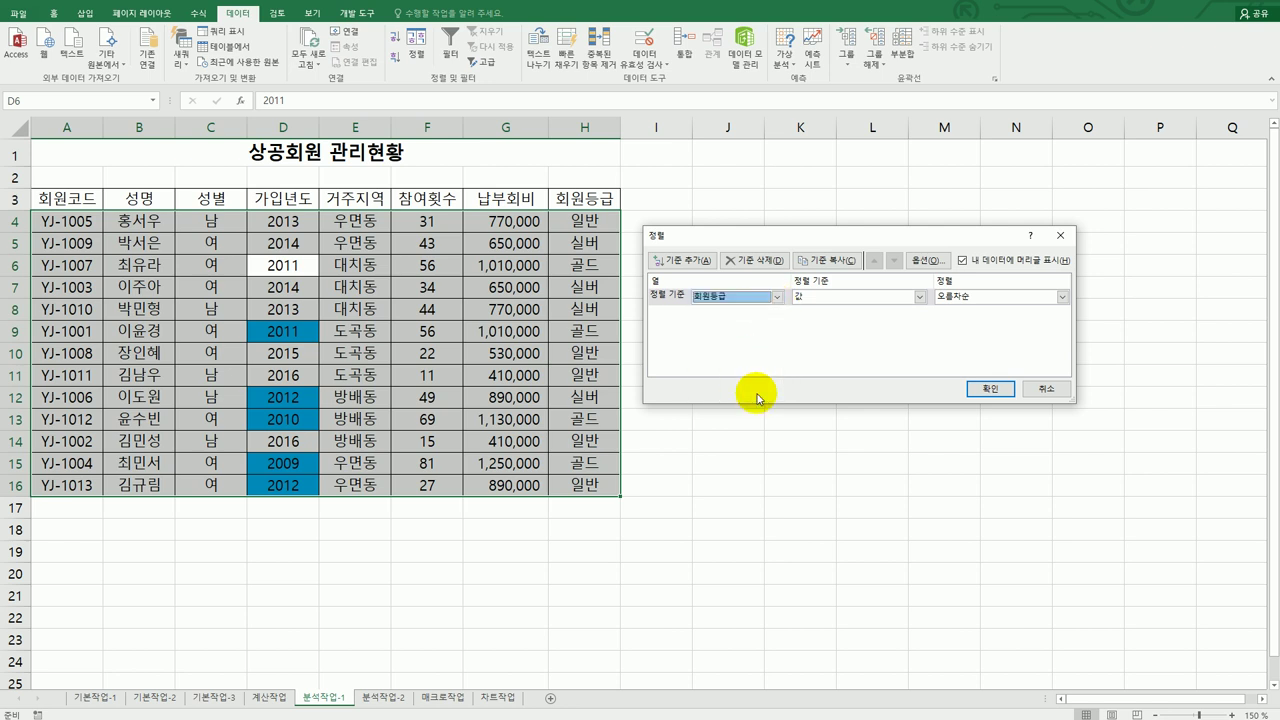
click(965, 300)
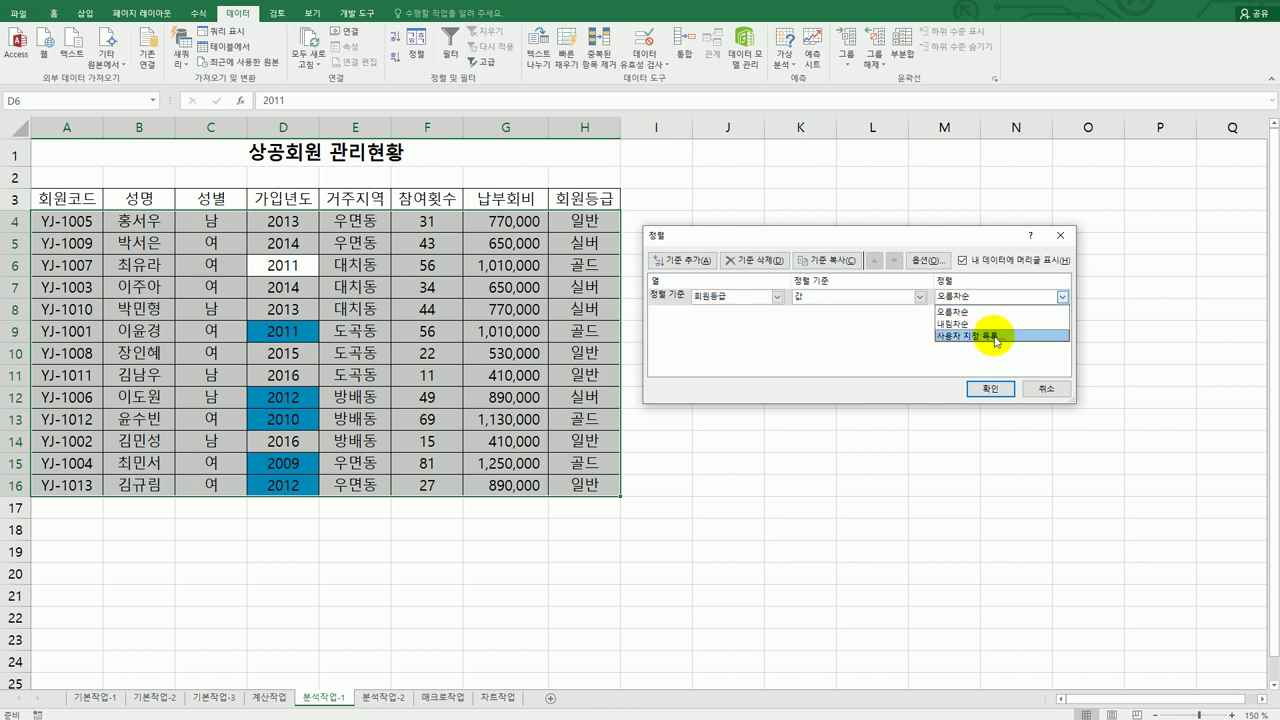
click(996, 336)
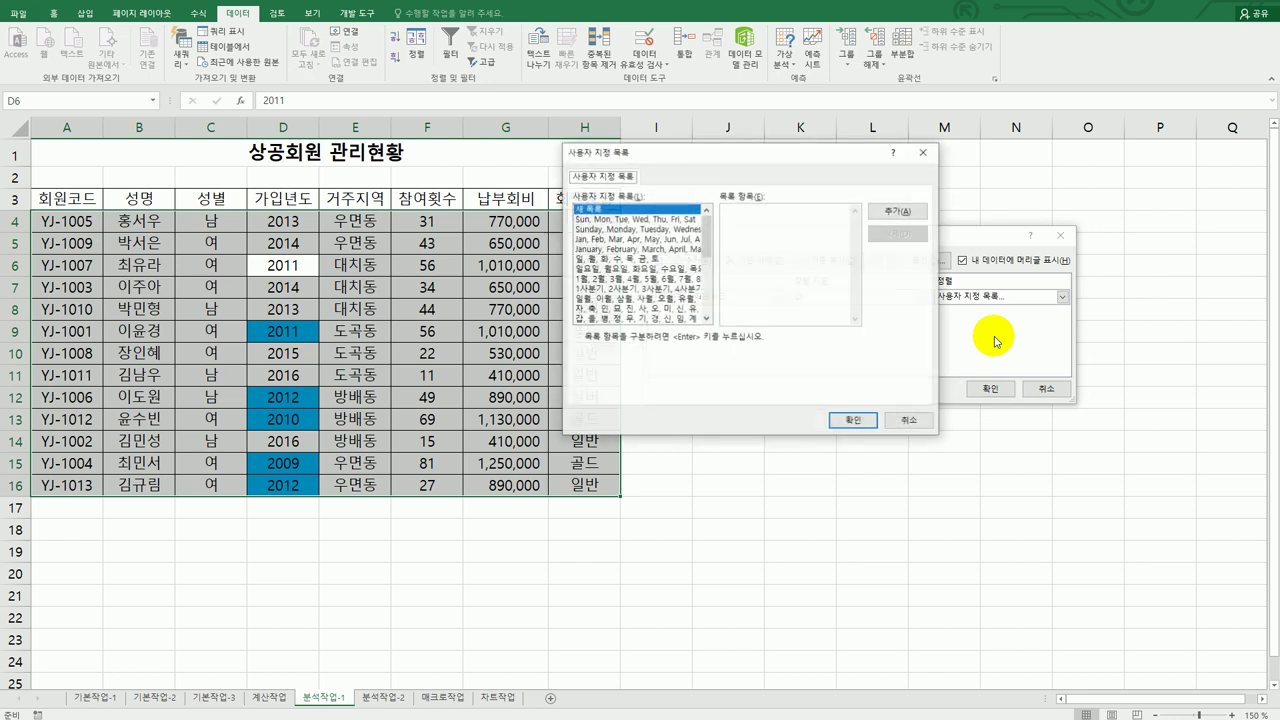
- Clear the entries of the new list and apply the existing custom list 골드, 실버, 일반 as the sort order
drag(733, 162, 930, 346)
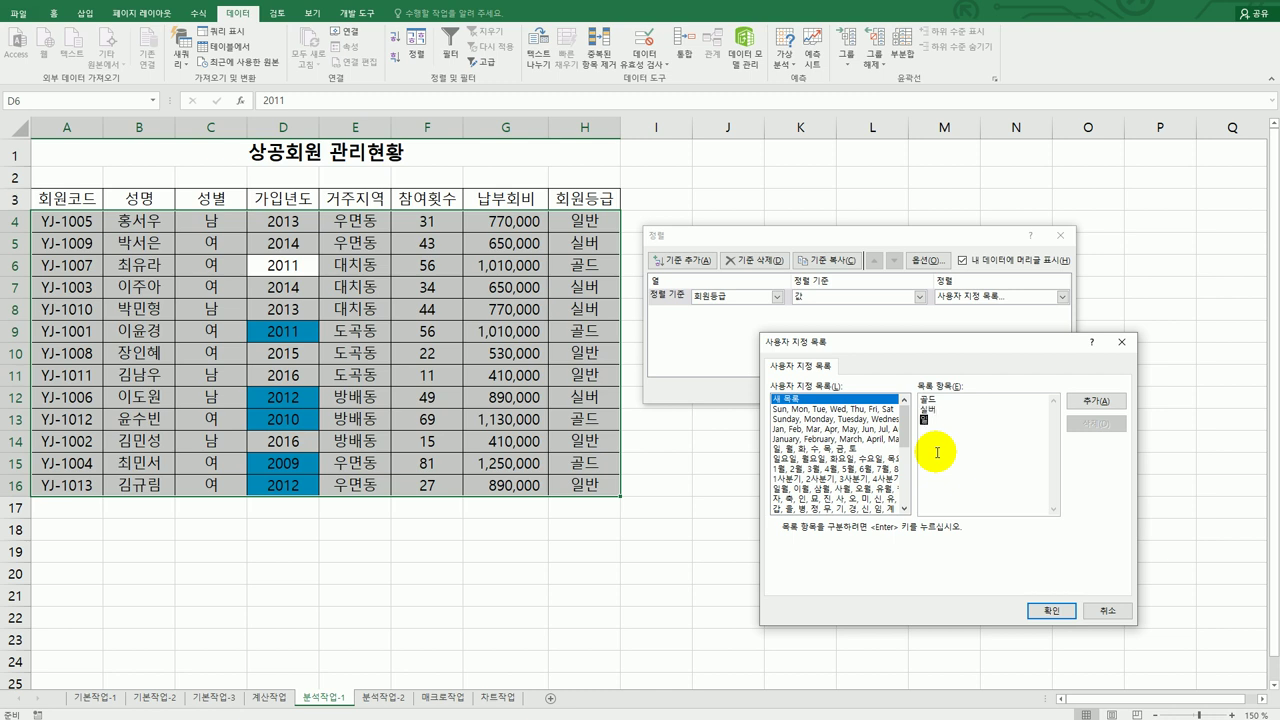
drag(937, 452, 922, 398)
key(Delete)
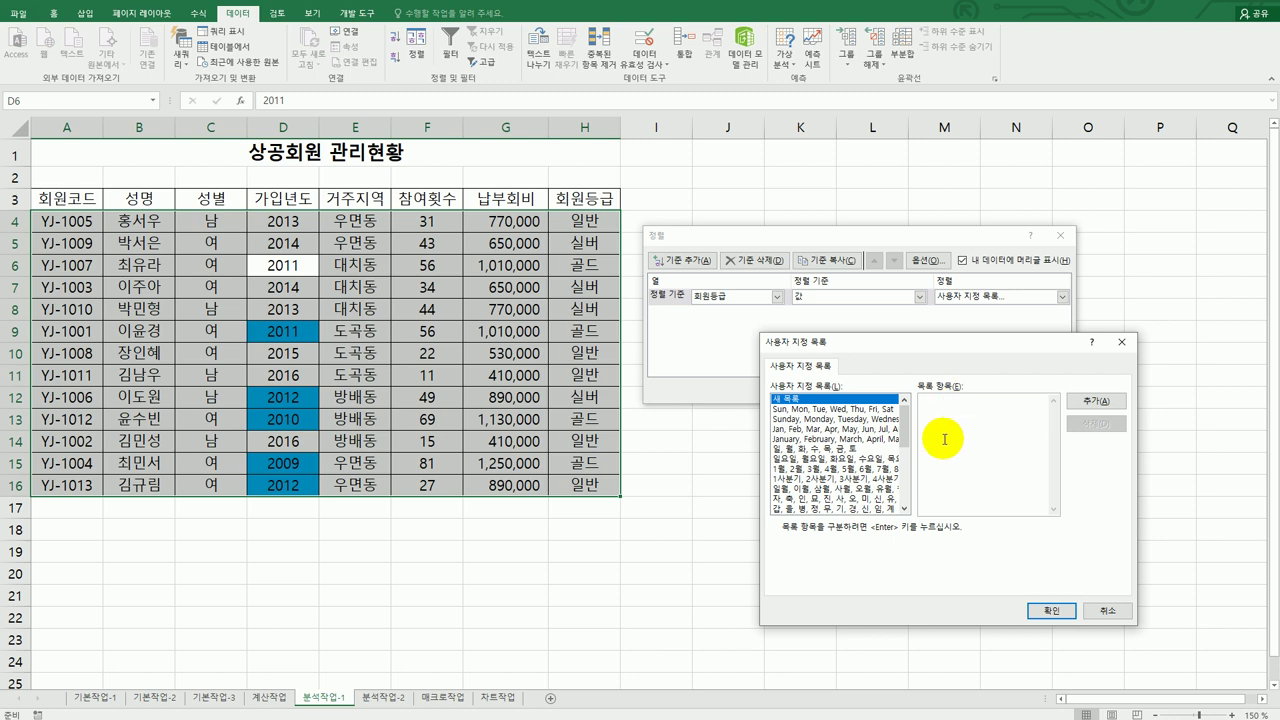
drag(905, 425, 912, 497)
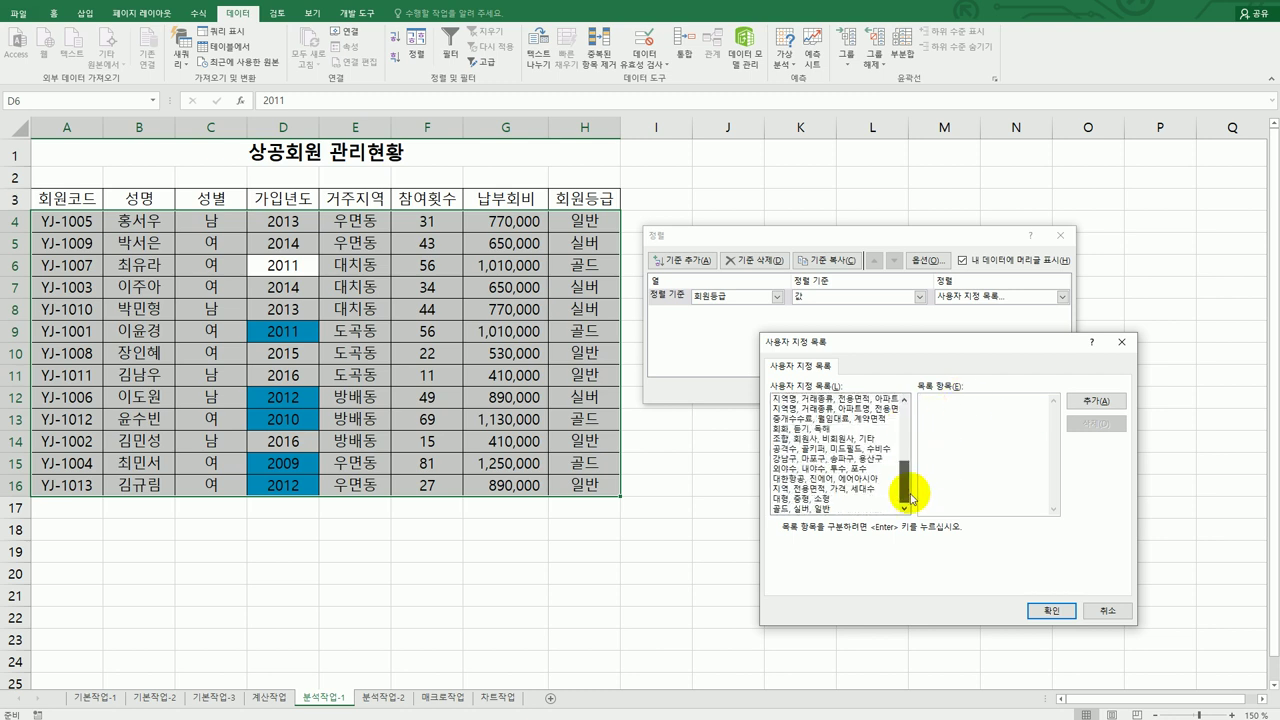
click(822, 509)
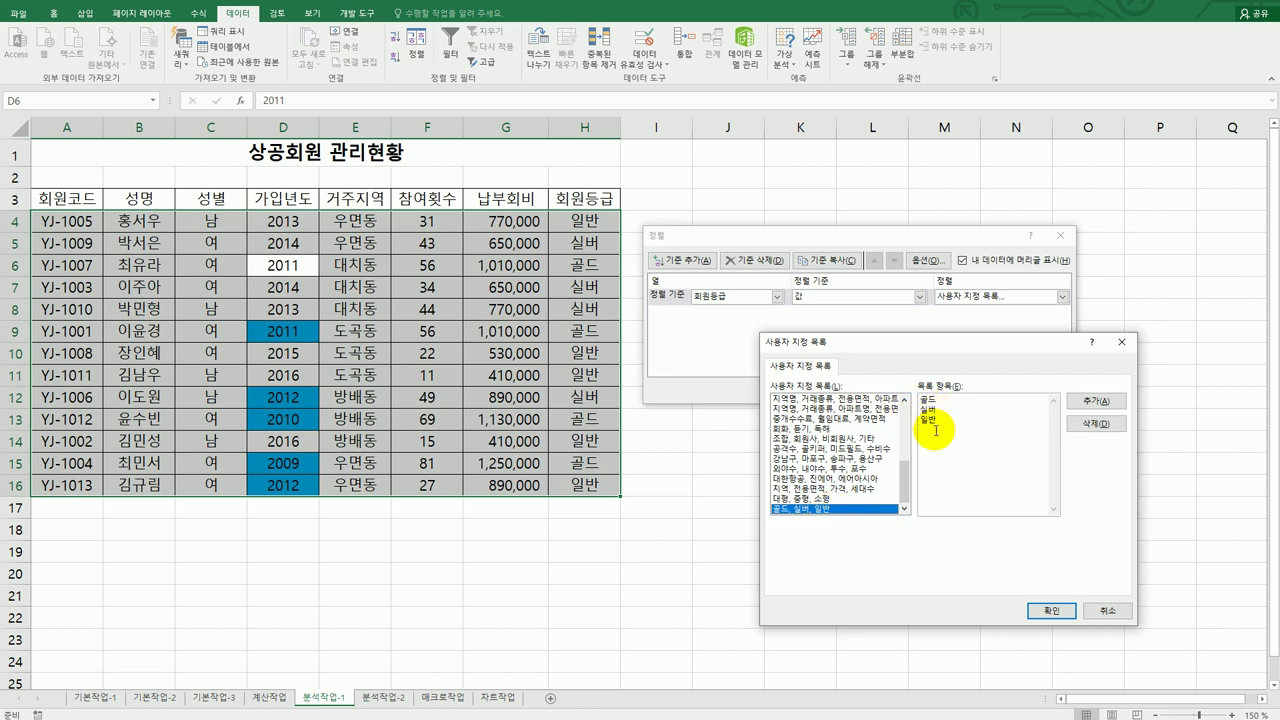
click(1052, 612)
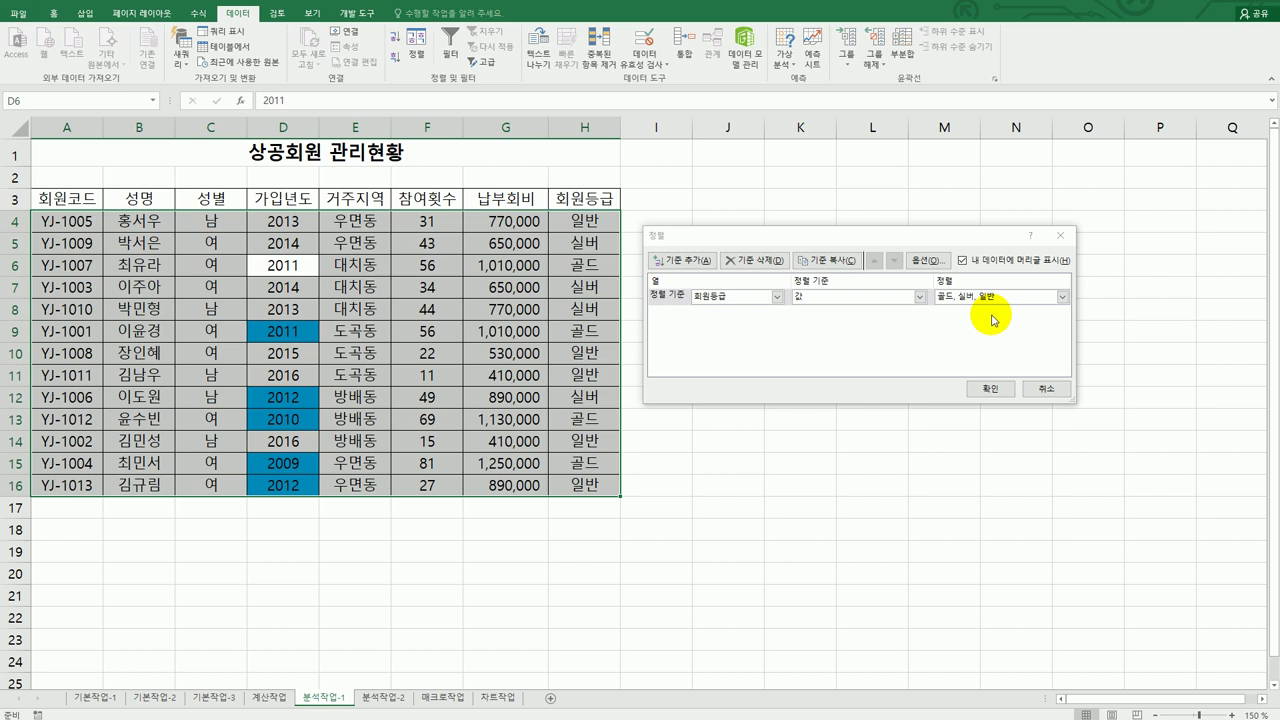
- Add a second sort level on the 가입년도 column, sorting on cell color
click(685, 260)
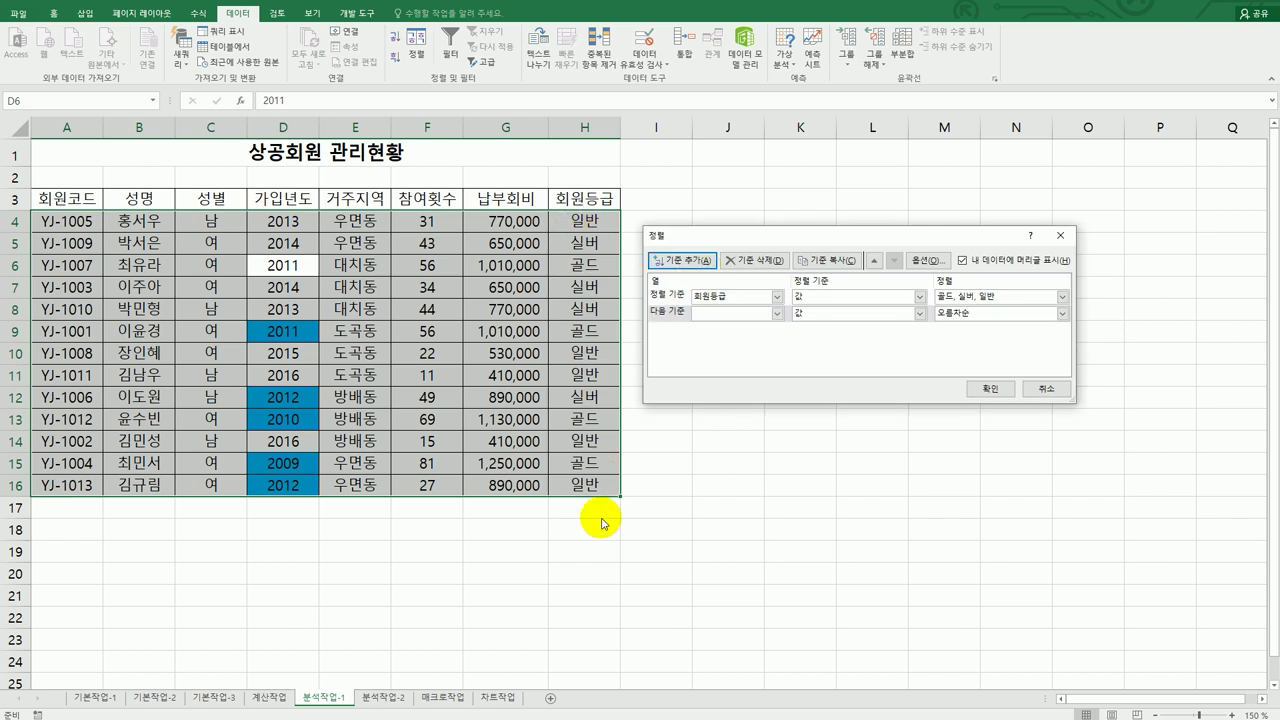
click(777, 313)
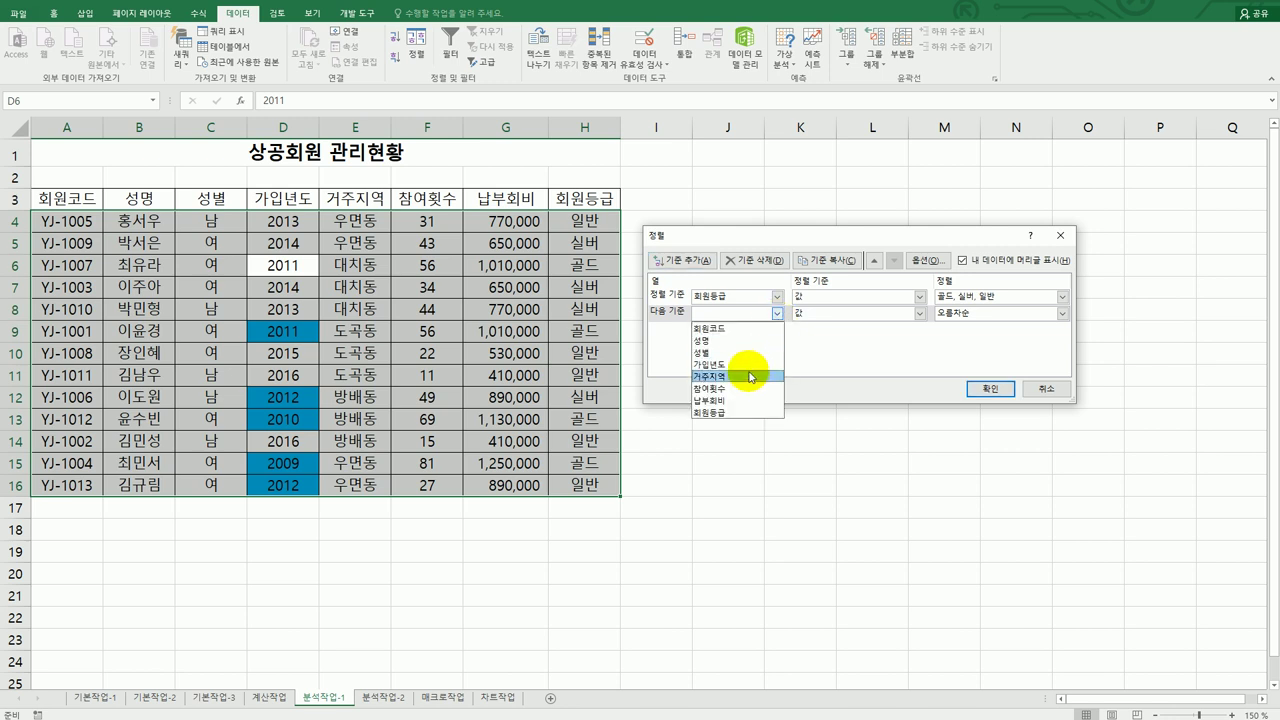
click(740, 365)
click(918, 314)
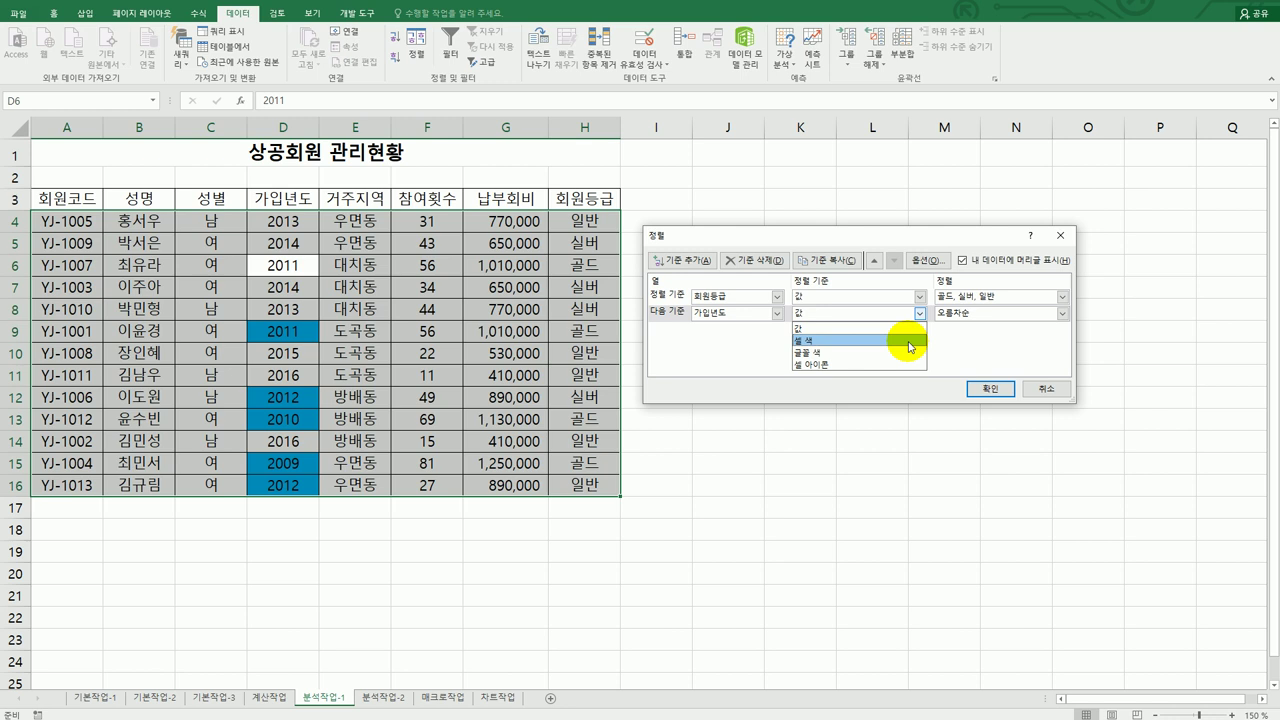
click(908, 341)
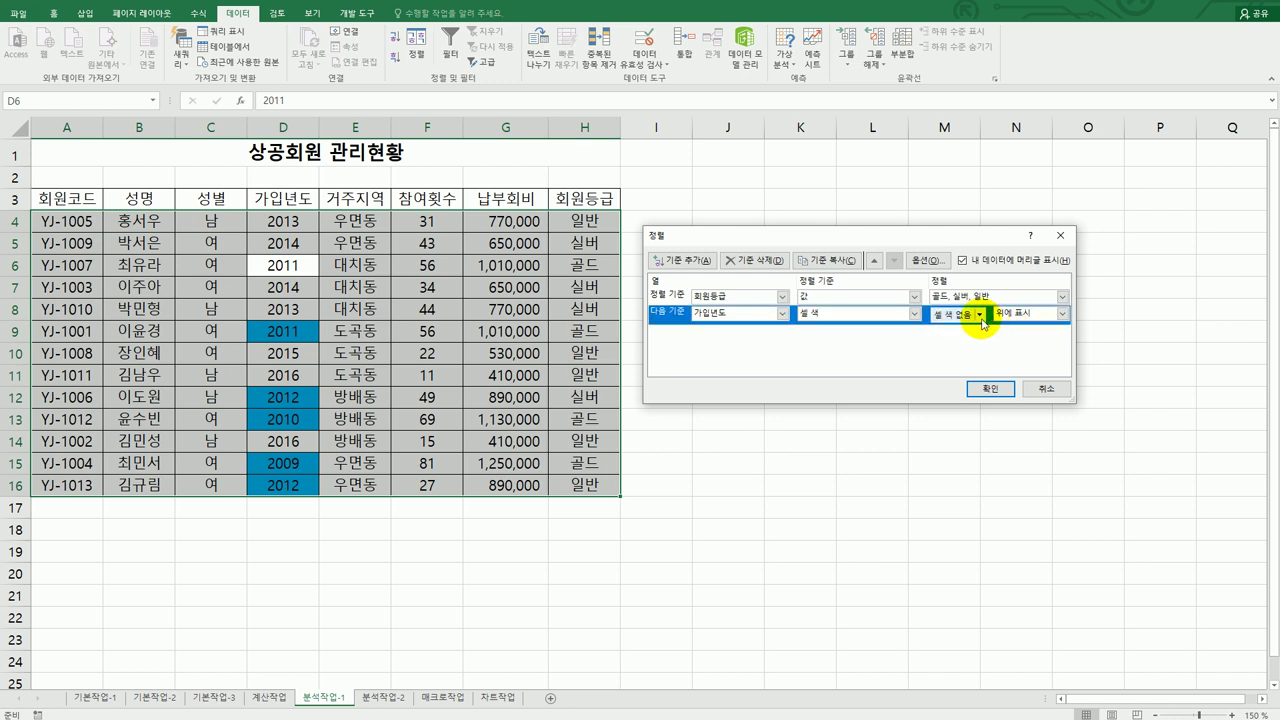
- Place blue cells at the bottom for the 가입년도 level and apply the sort to the member table
click(980, 316)
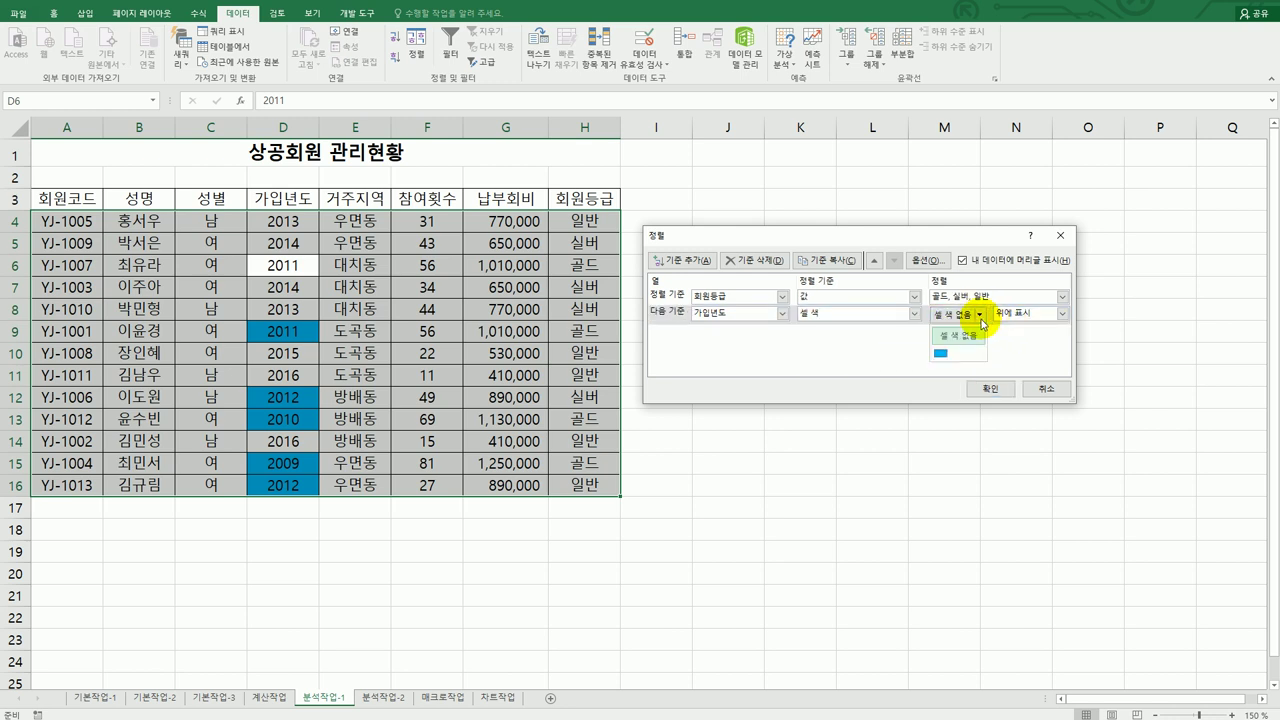
click(941, 354)
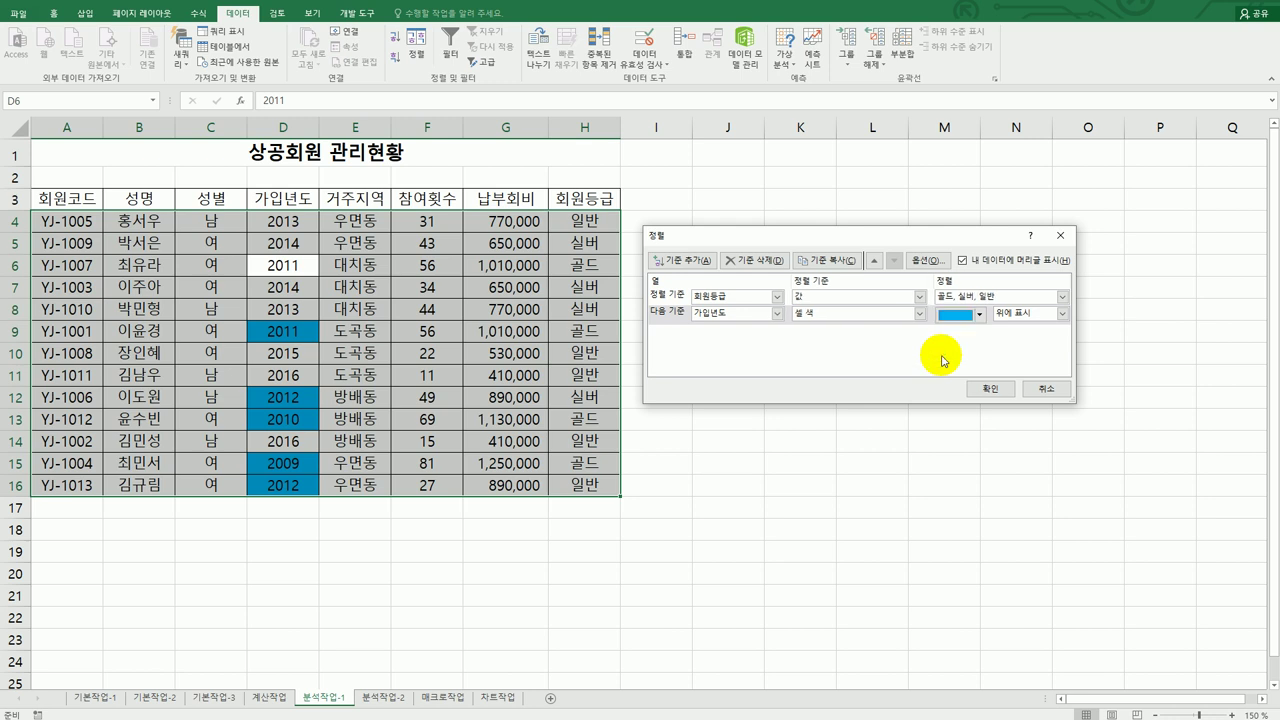
click(1062, 313)
click(1055, 338)
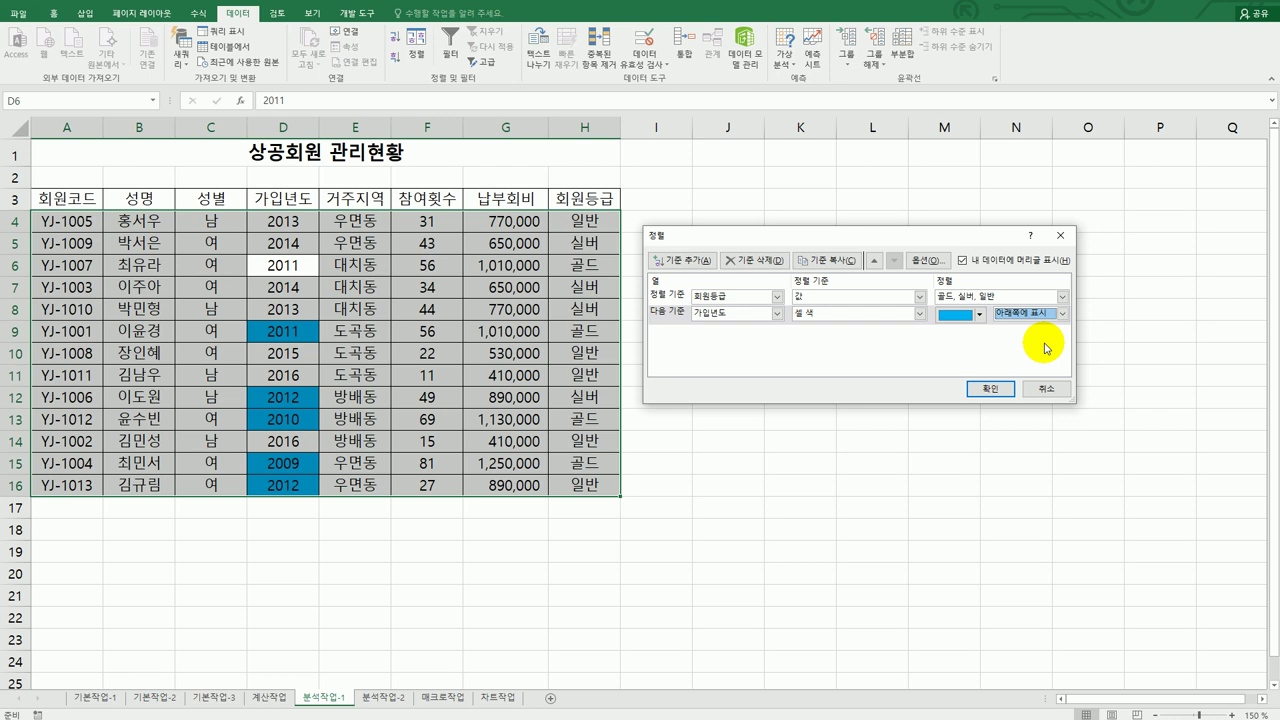
click(990, 390)
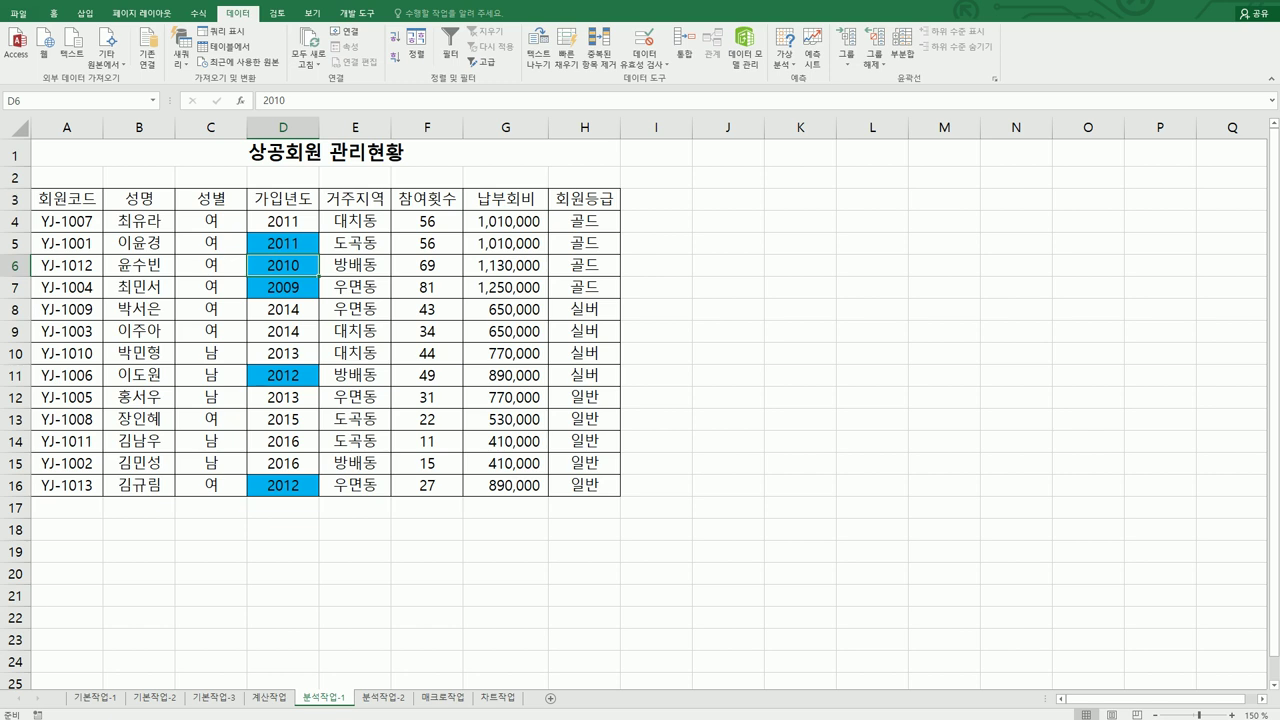
- Read the exam instructions for 분석작업-2 and switch to the 분석작업-2 sheet
key(alt+Tab)
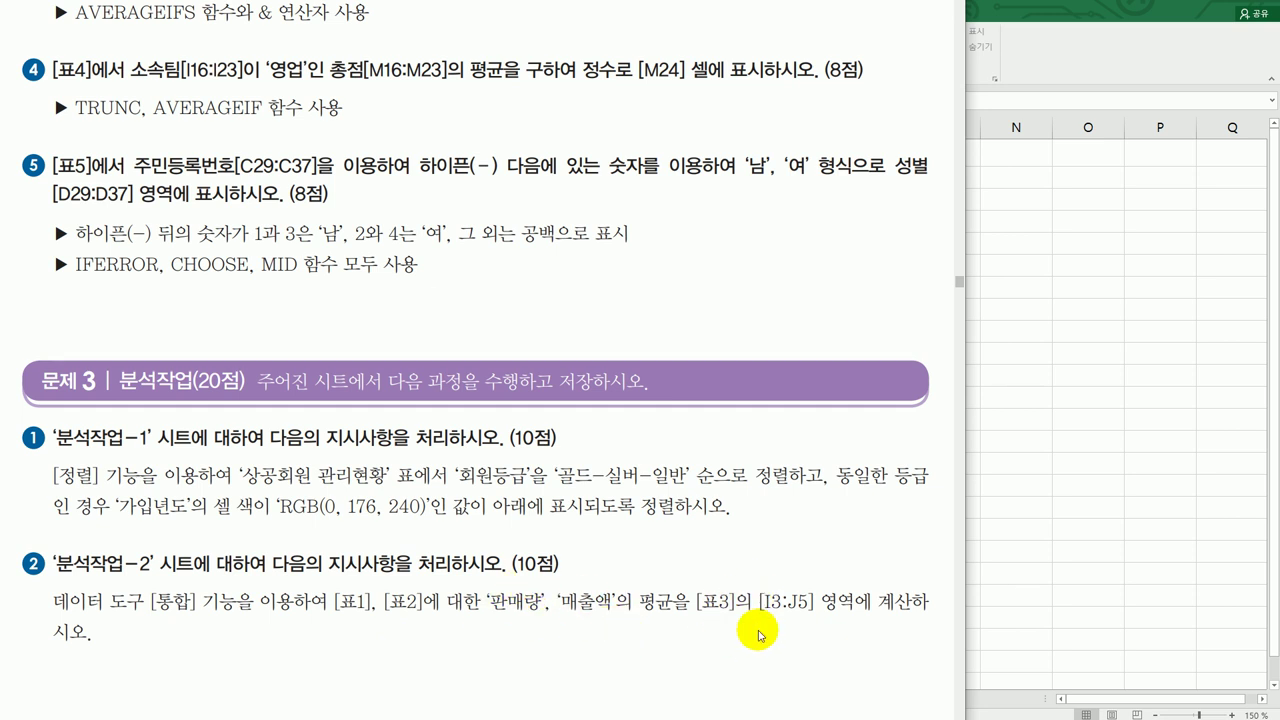
click(1078, 511)
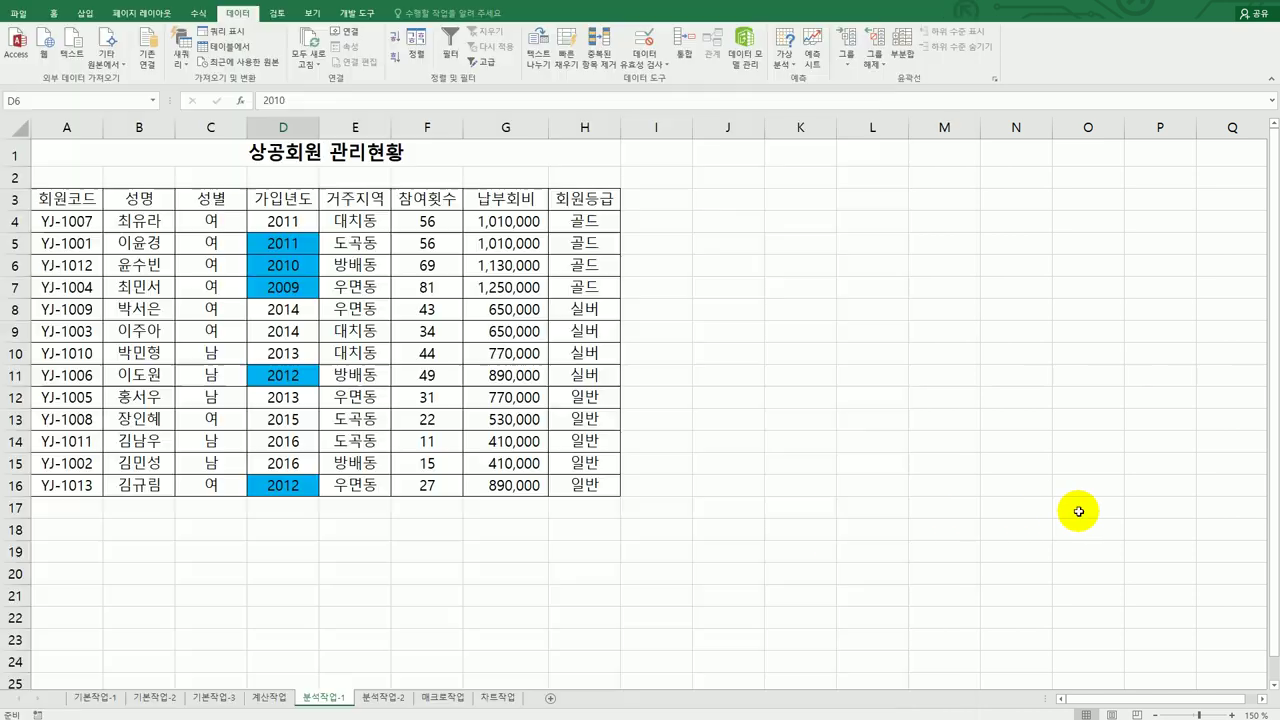
click(385, 697)
click(752, 560)
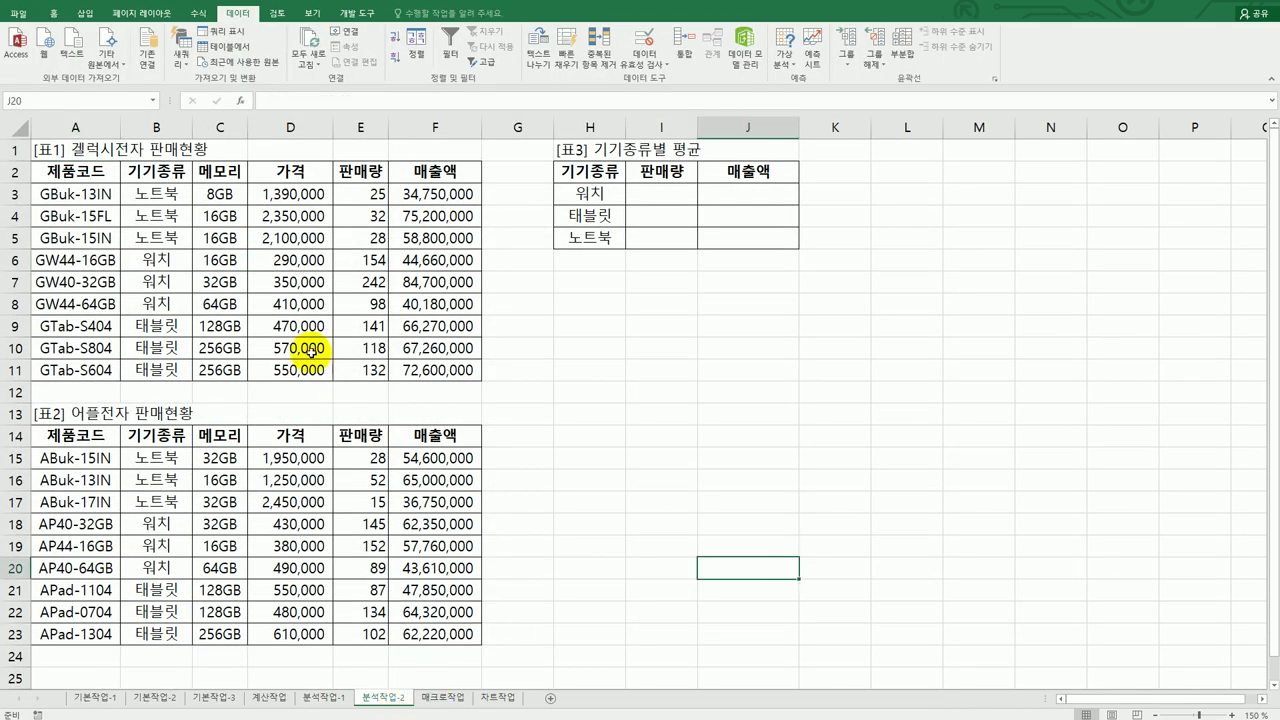
- Examine the header row and 기기종류 labels of 표3 against the 제품코드 and 기기종류 columns of 표1
click(681, 200)
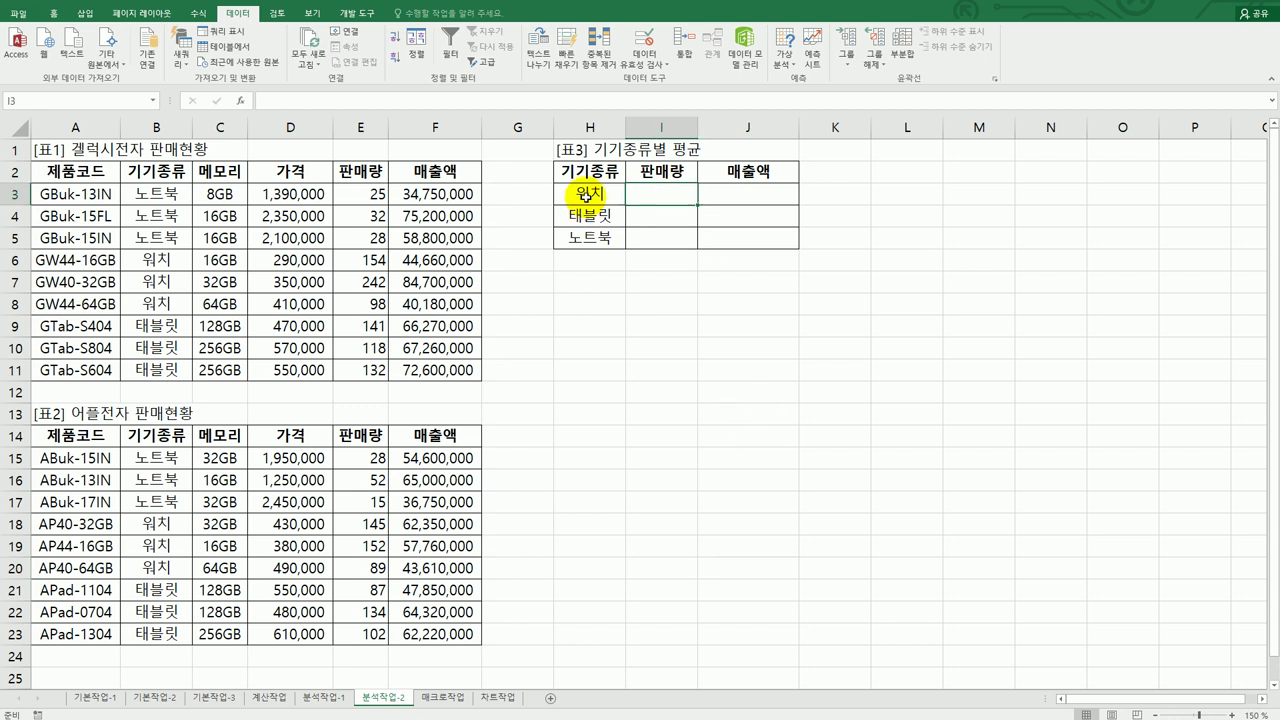
drag(593, 178, 740, 171)
drag(603, 174, 605, 243)
drag(100, 173, 84, 365)
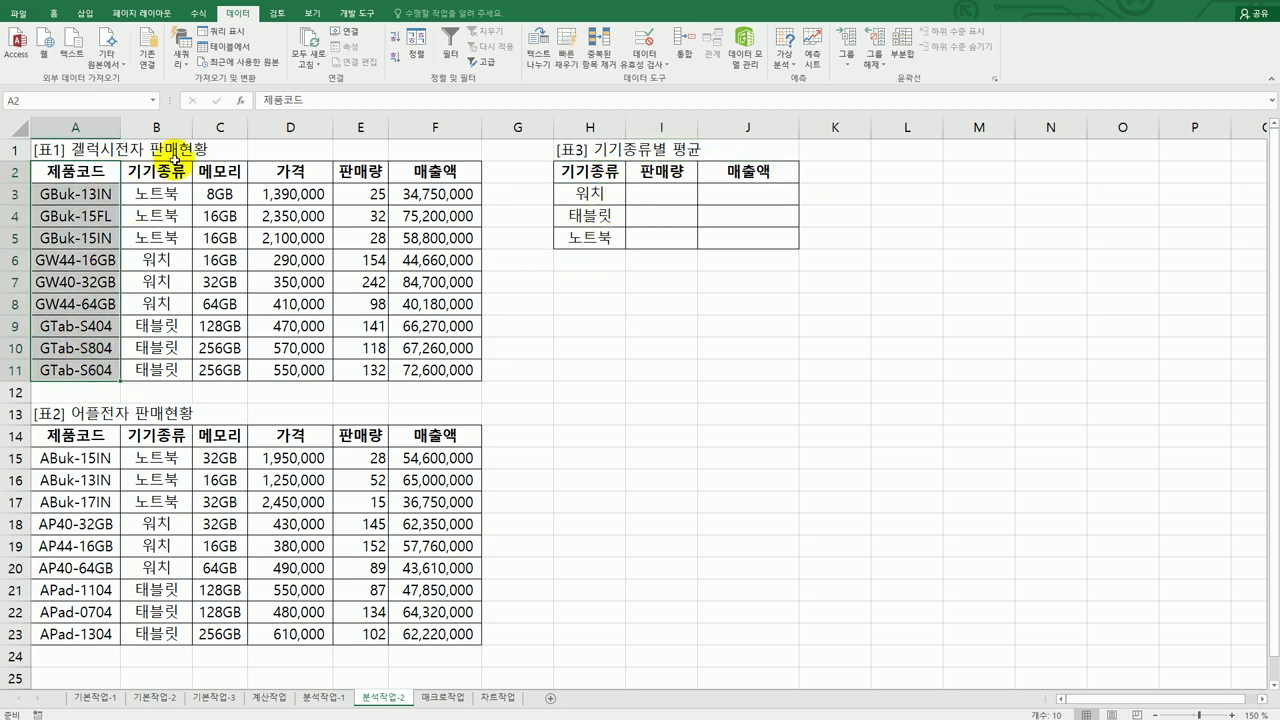
drag(172, 178, 174, 366)
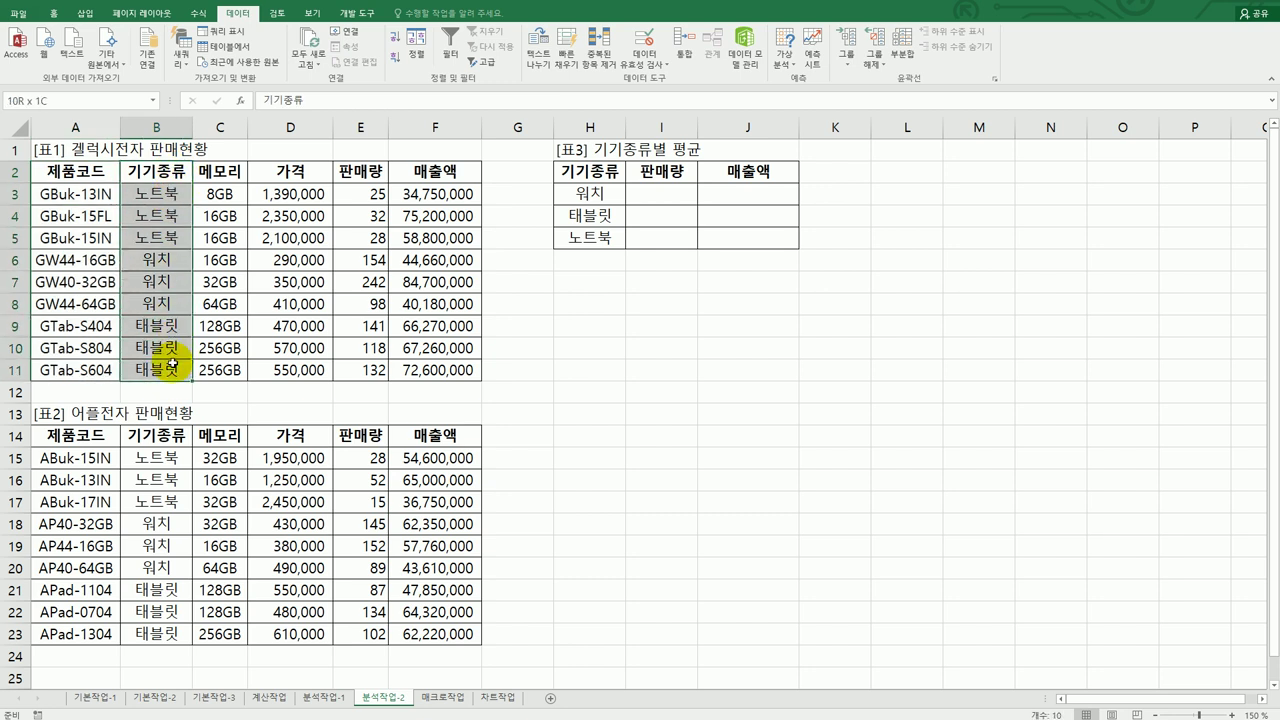
click(712, 347)
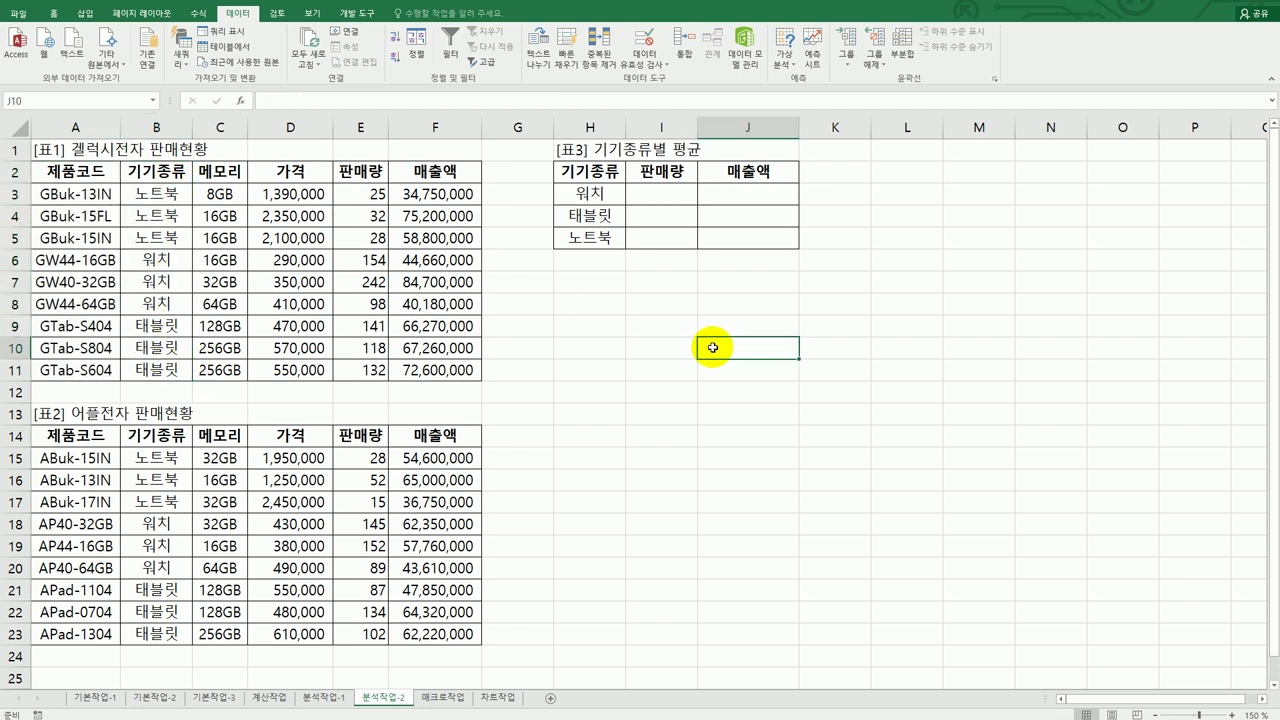
- Start a consolidation into H2:J5 of 표3 with 평균 as the function
drag(574, 177, 764, 236)
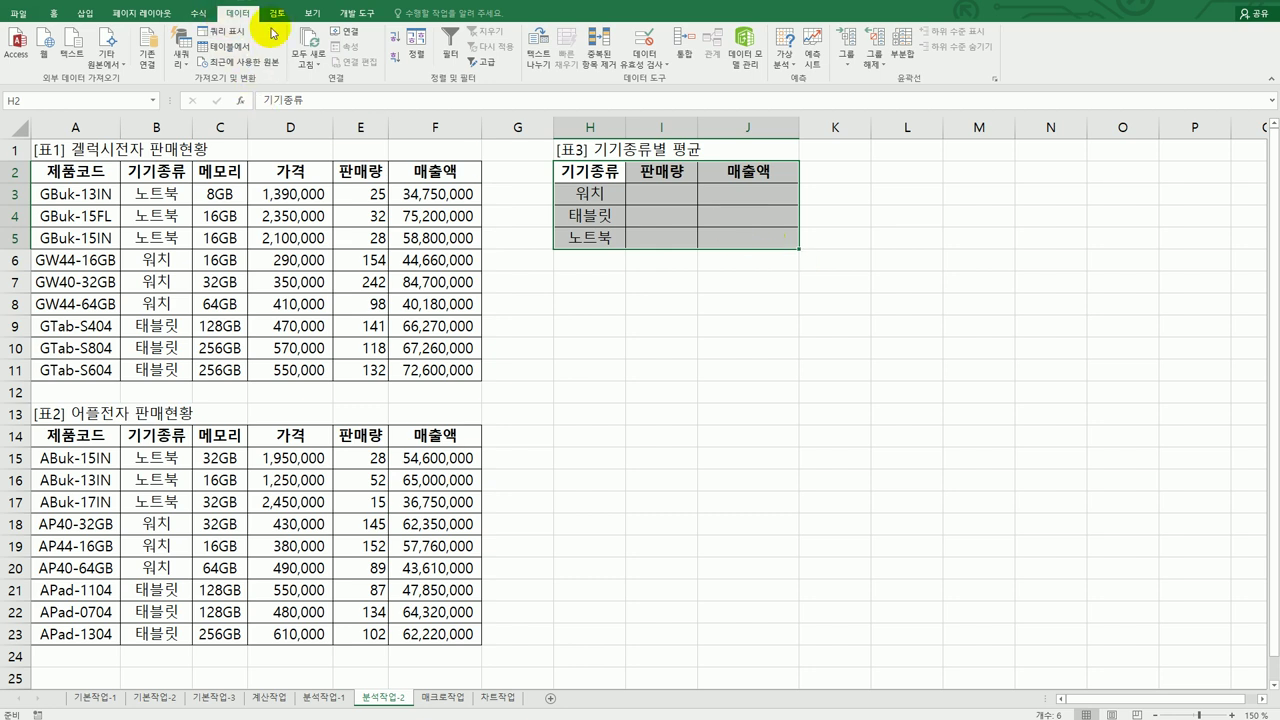
click(685, 48)
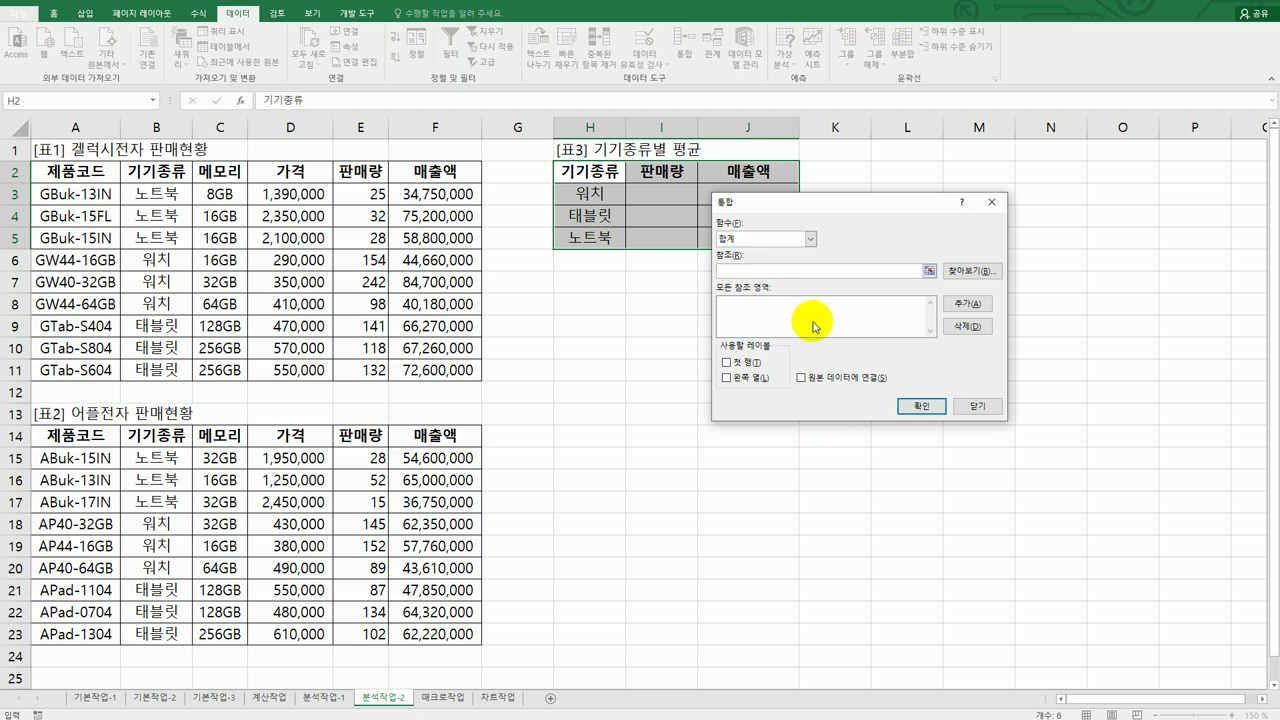
click(811, 239)
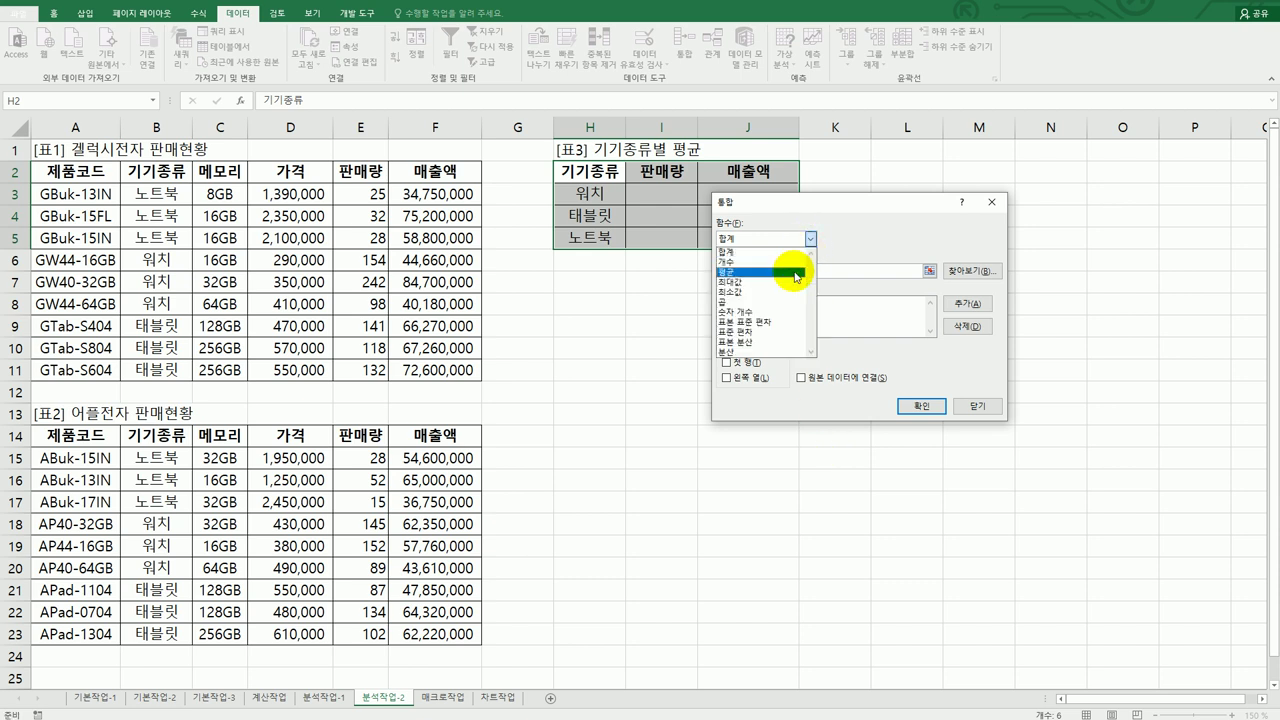
click(795, 271)
- Add the ranges B2:F11 of 표1 and B14:F23 of 표2 as consolidation references
click(785, 270)
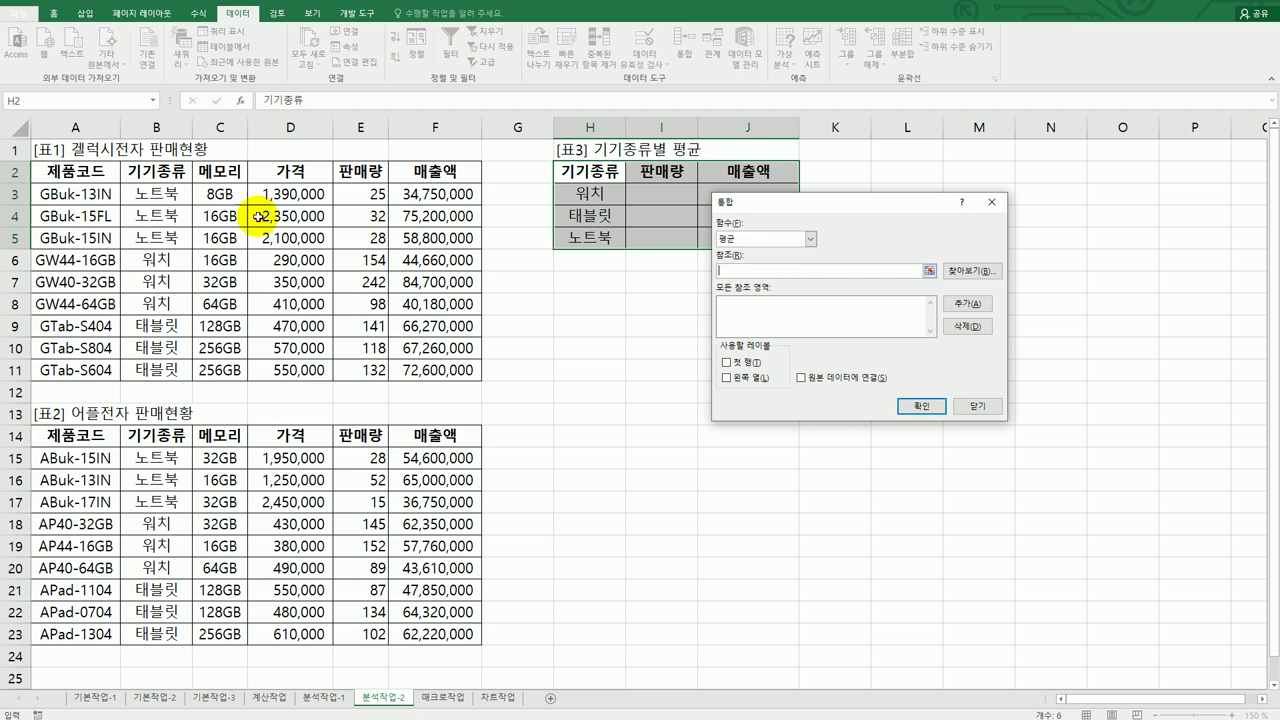
drag(155, 173, 437, 375)
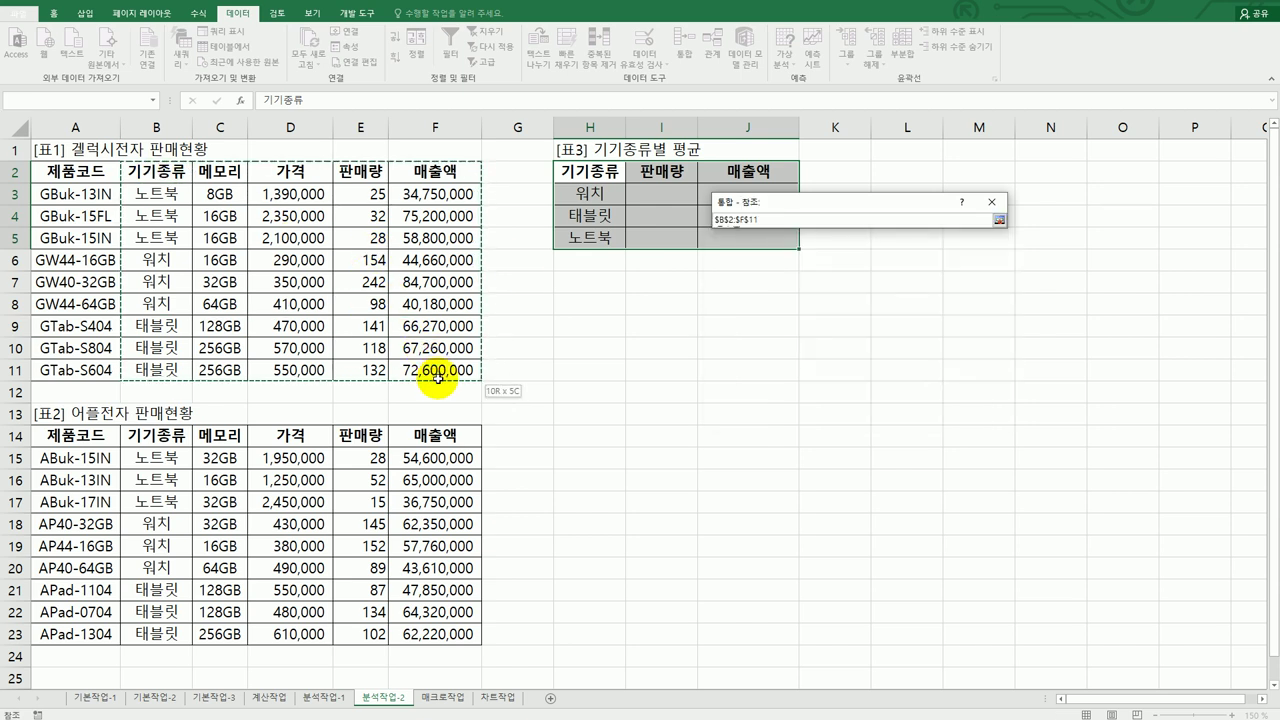
click(966, 304)
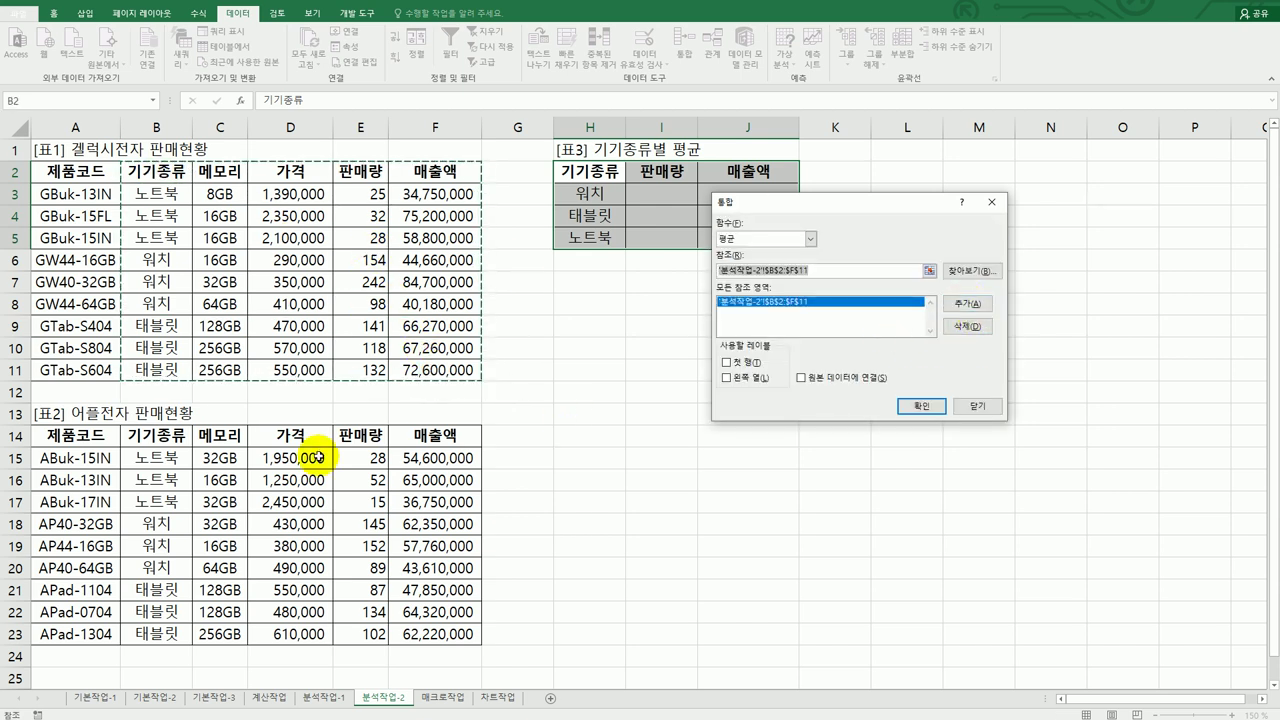
drag(165, 436, 422, 636)
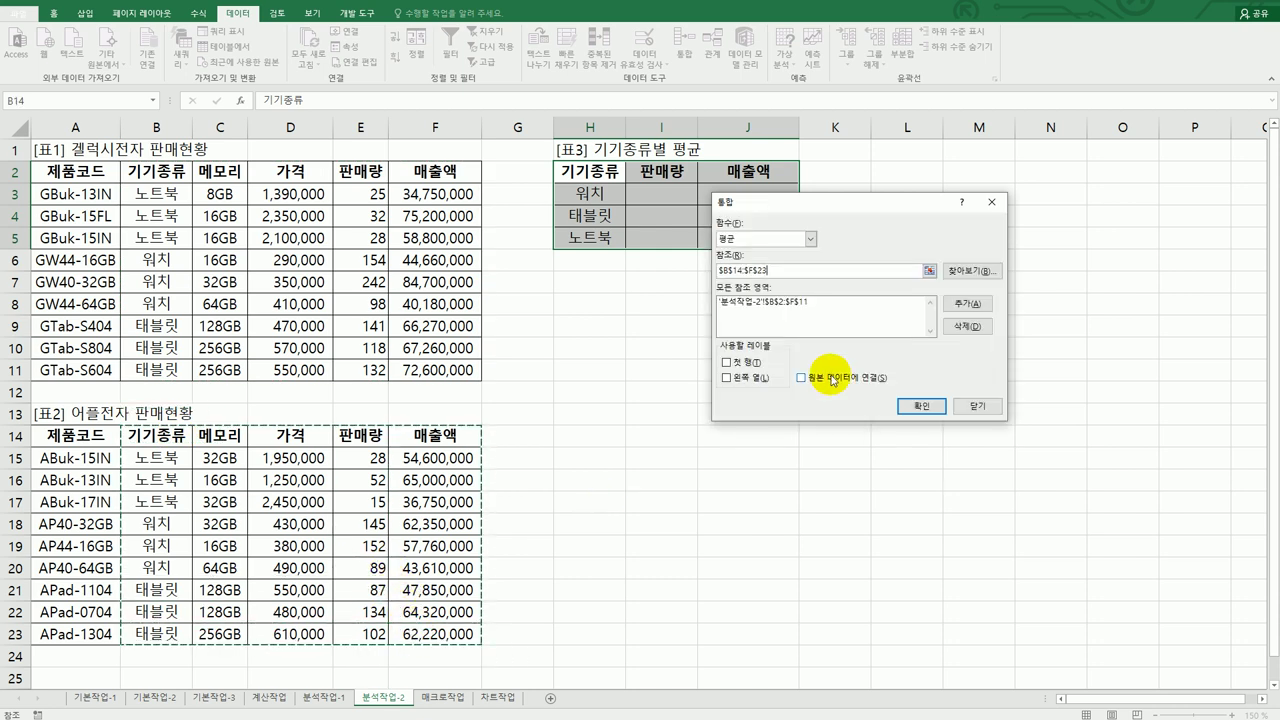
click(956, 306)
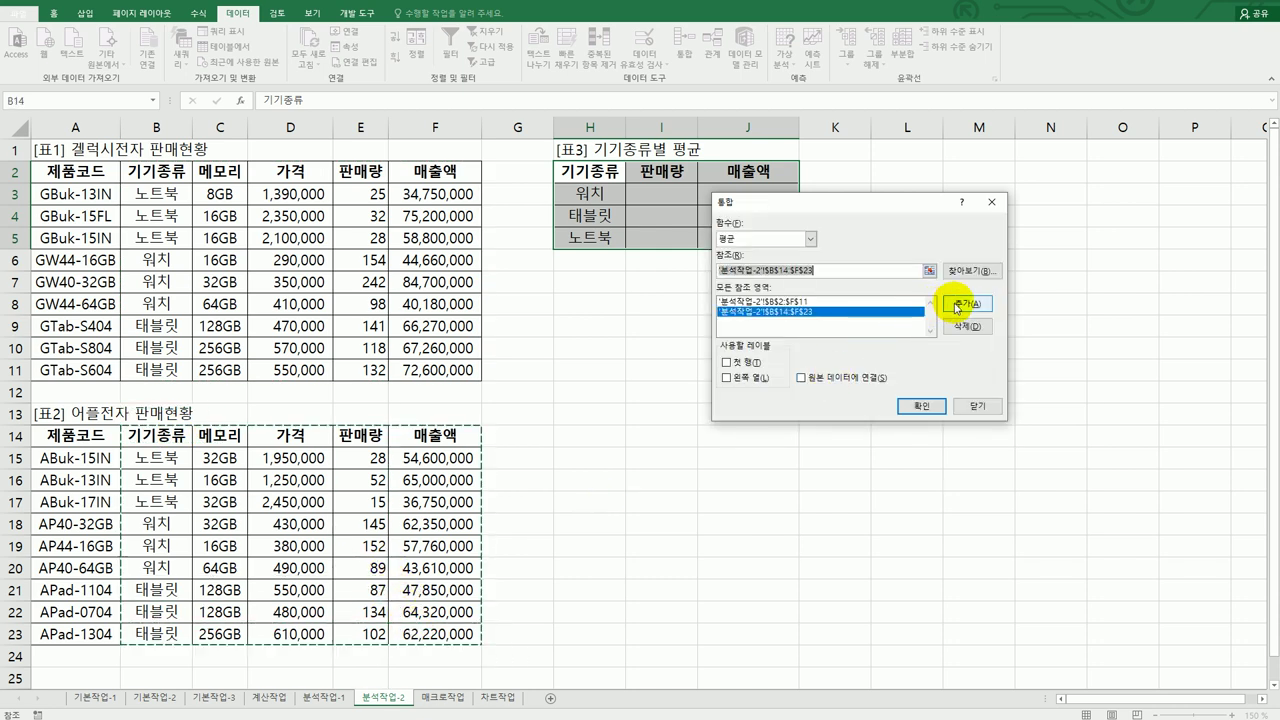
- Use the top row and left column as labels and apply the consolidation to 표3
click(738, 362)
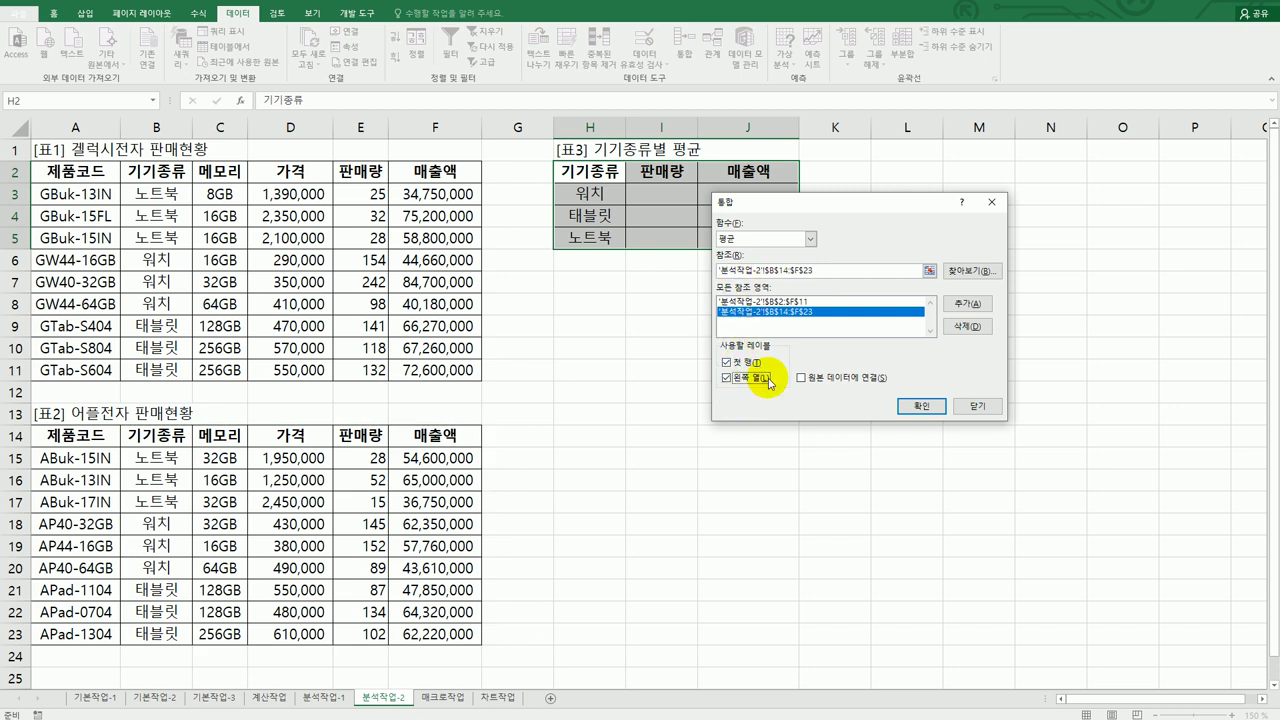
click(915, 408)
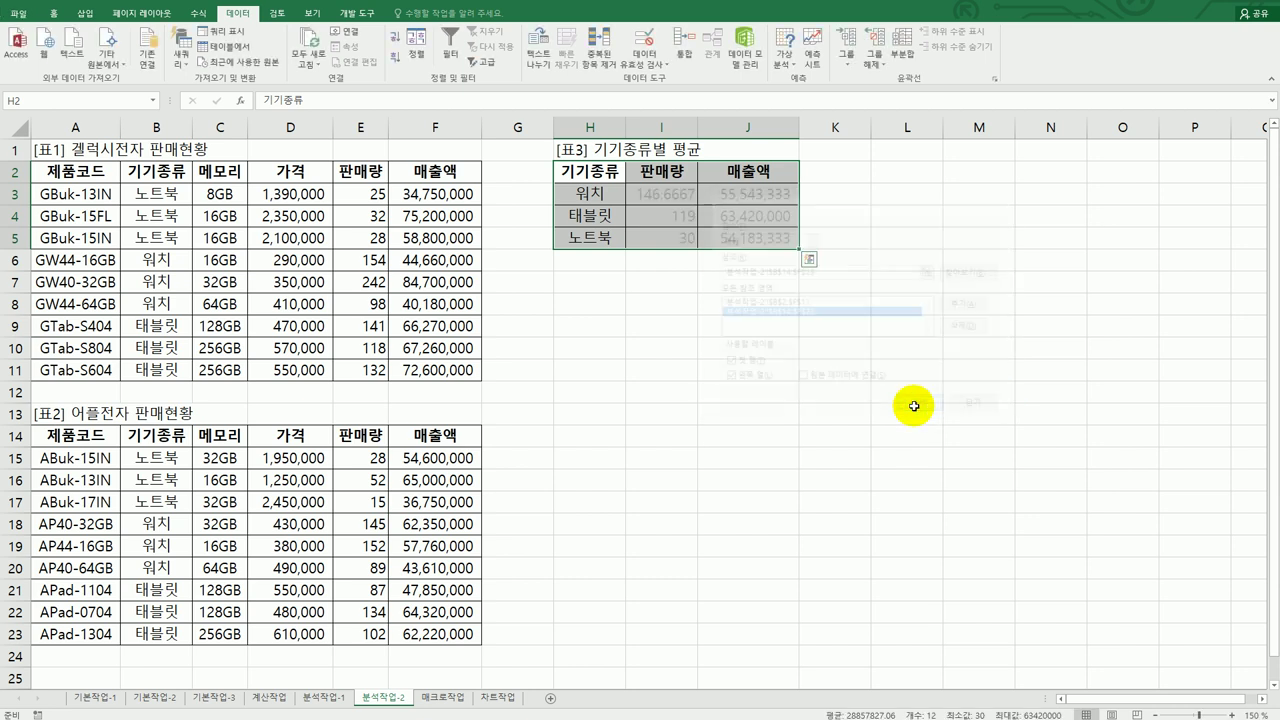
click(911, 406)
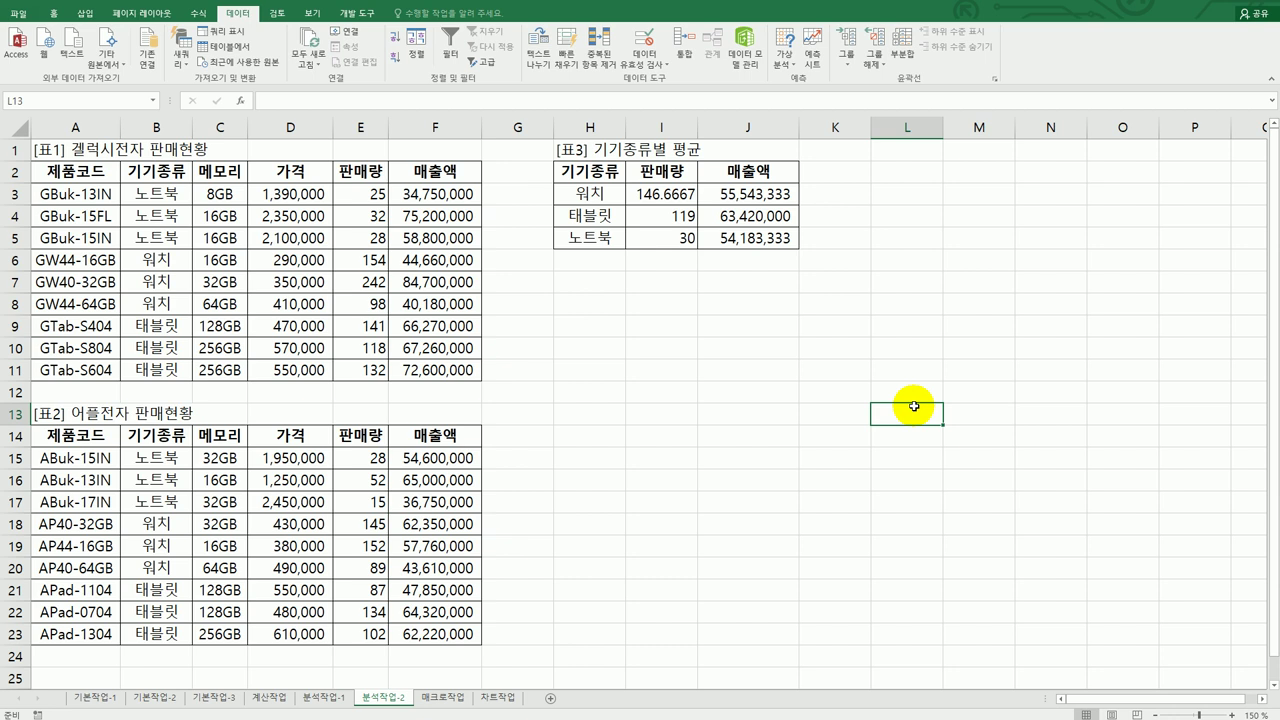
- Read the exam's macro task instructions and switch to the 매크로작업 sheet
key(alt+Tab)
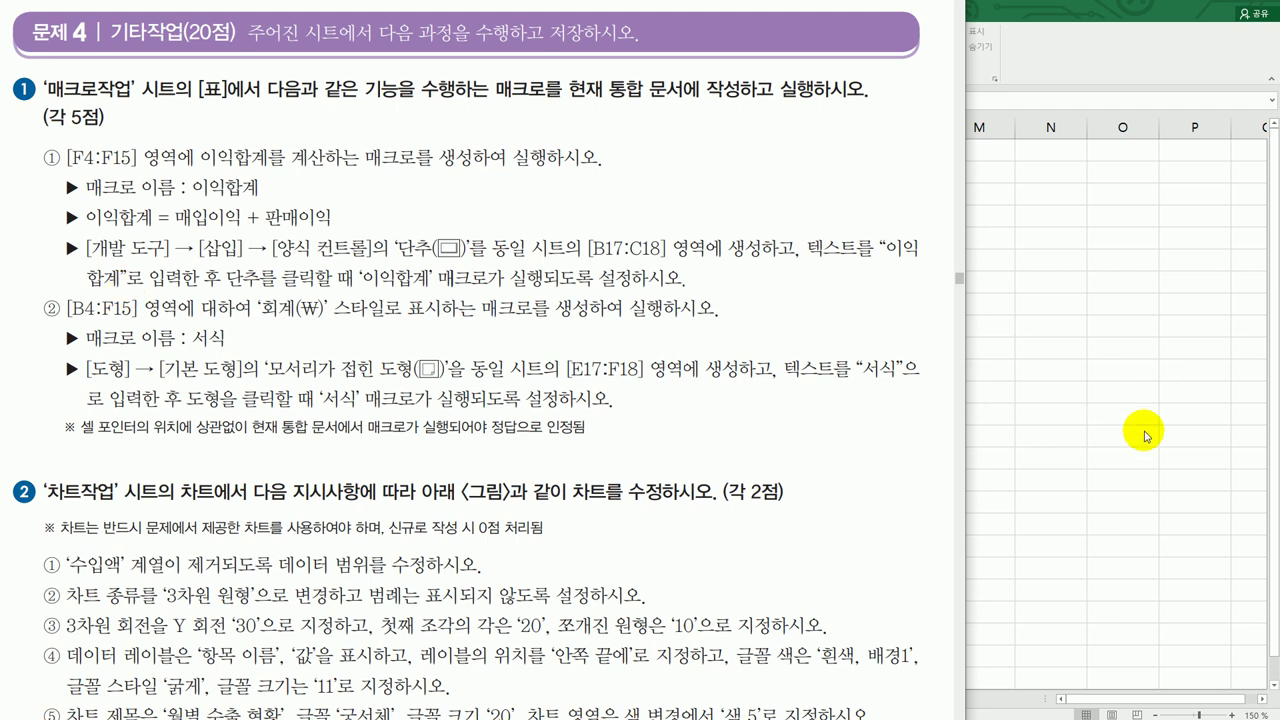
key(alt+Tab)
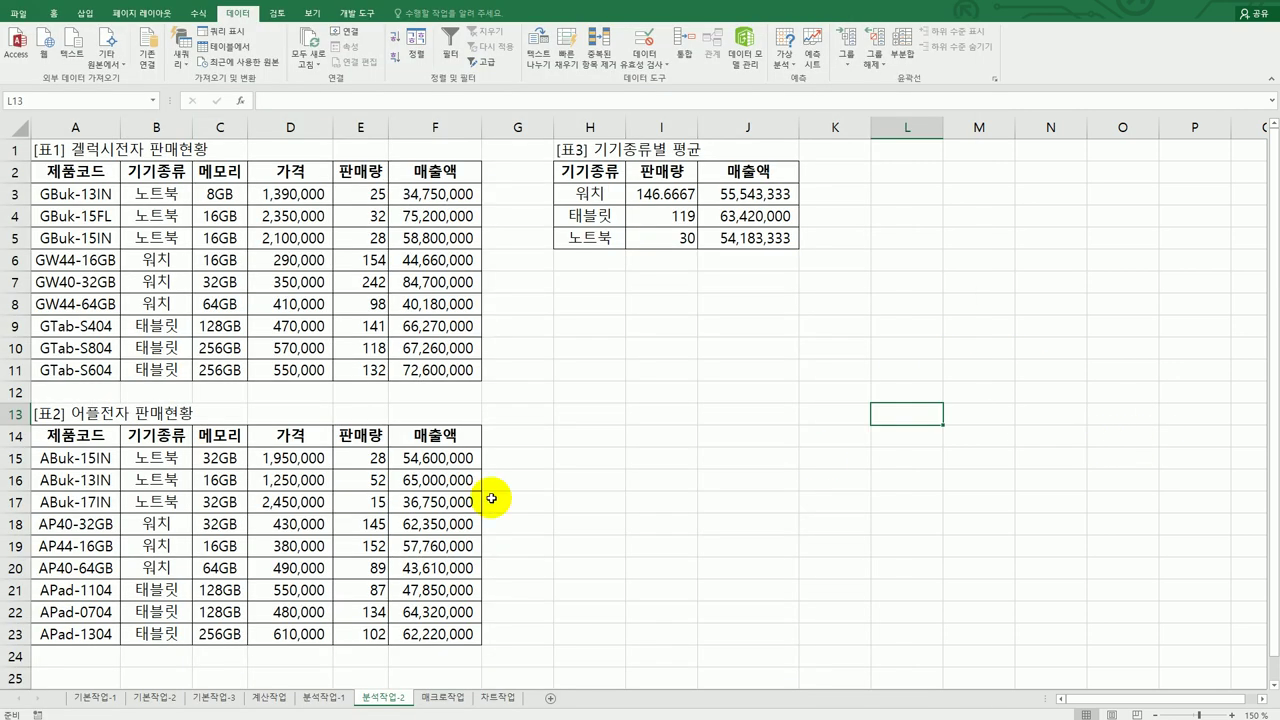
click(440, 700)
click(842, 463)
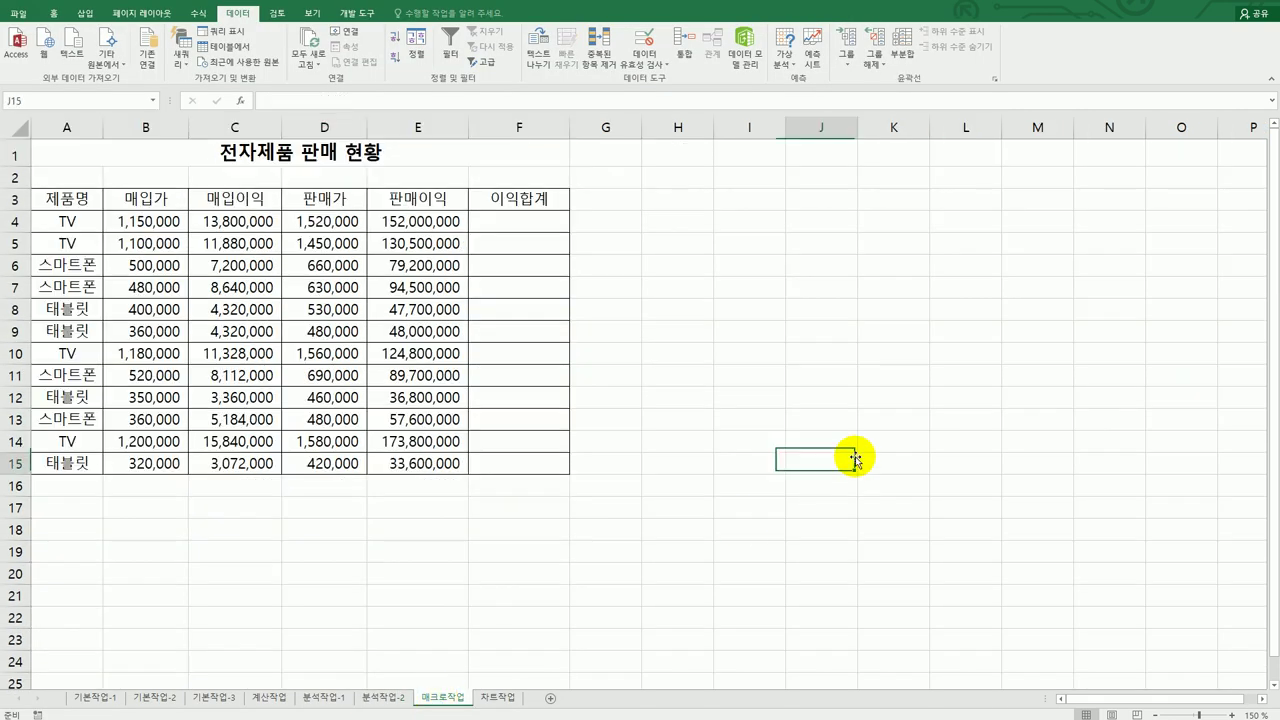
- Draw a form control button over B17:C18 below the 전자제품 판매 현황 table
click(356, 13)
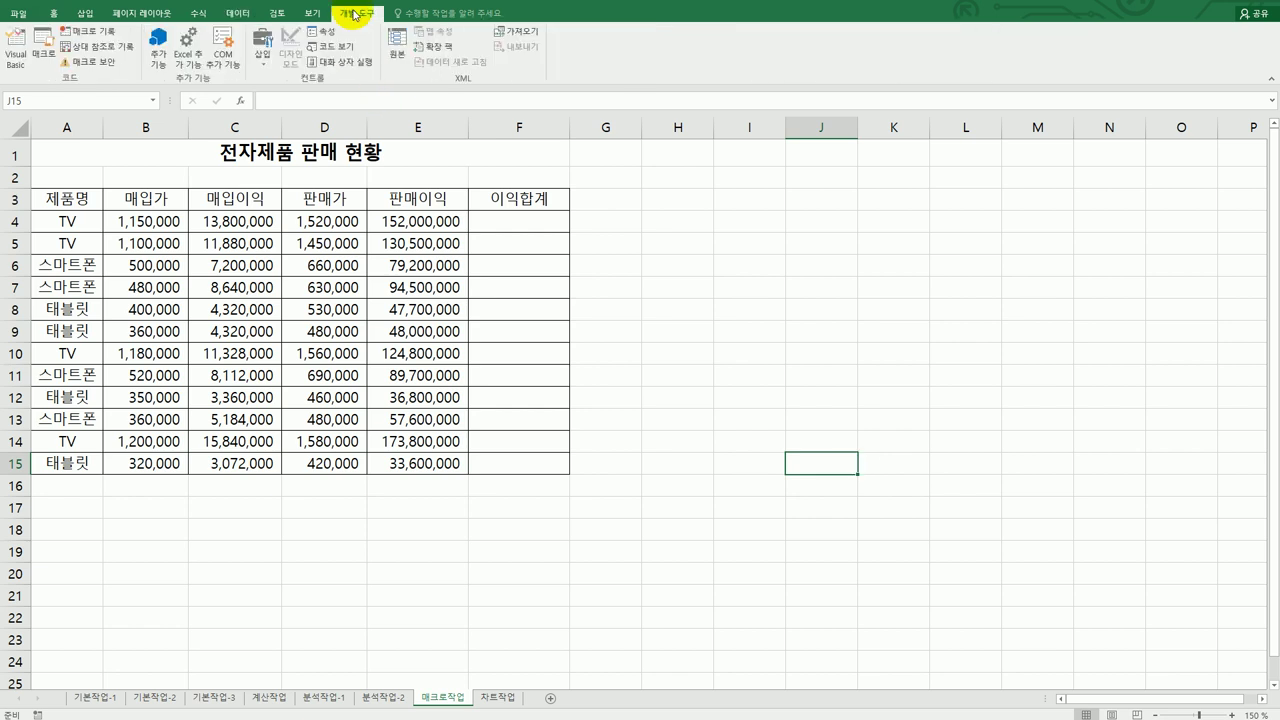
click(259, 60)
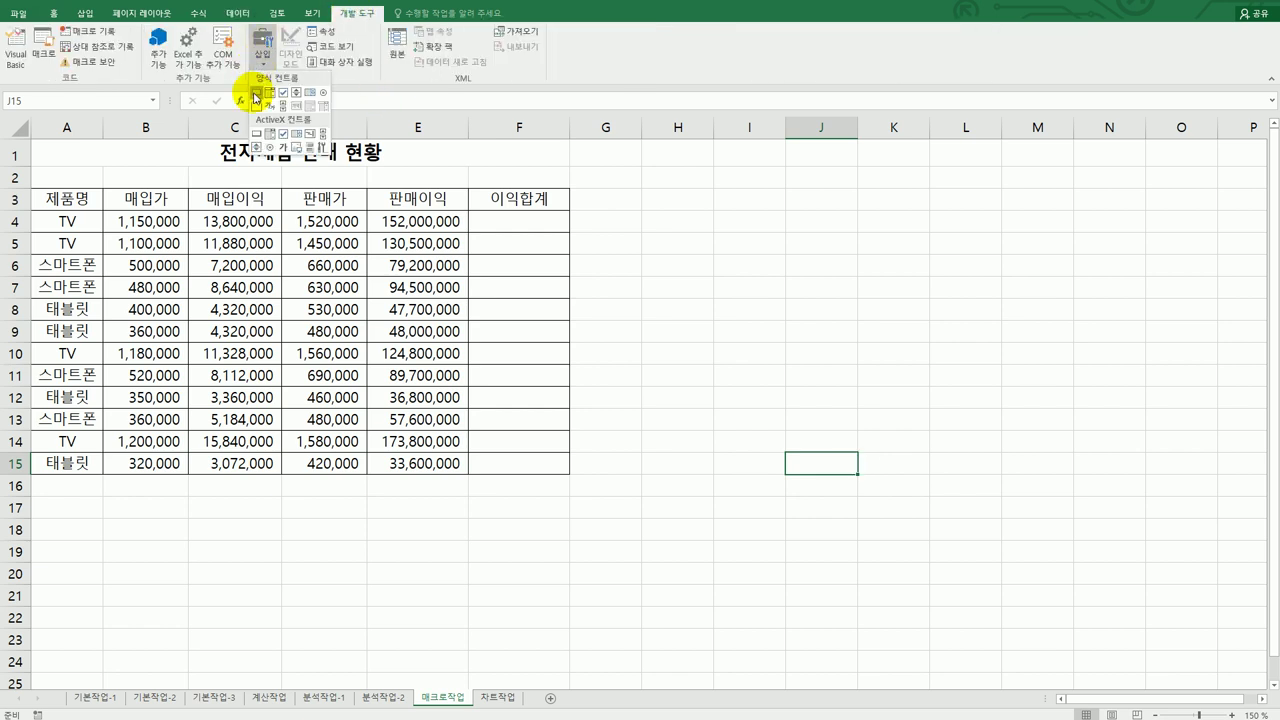
click(257, 95)
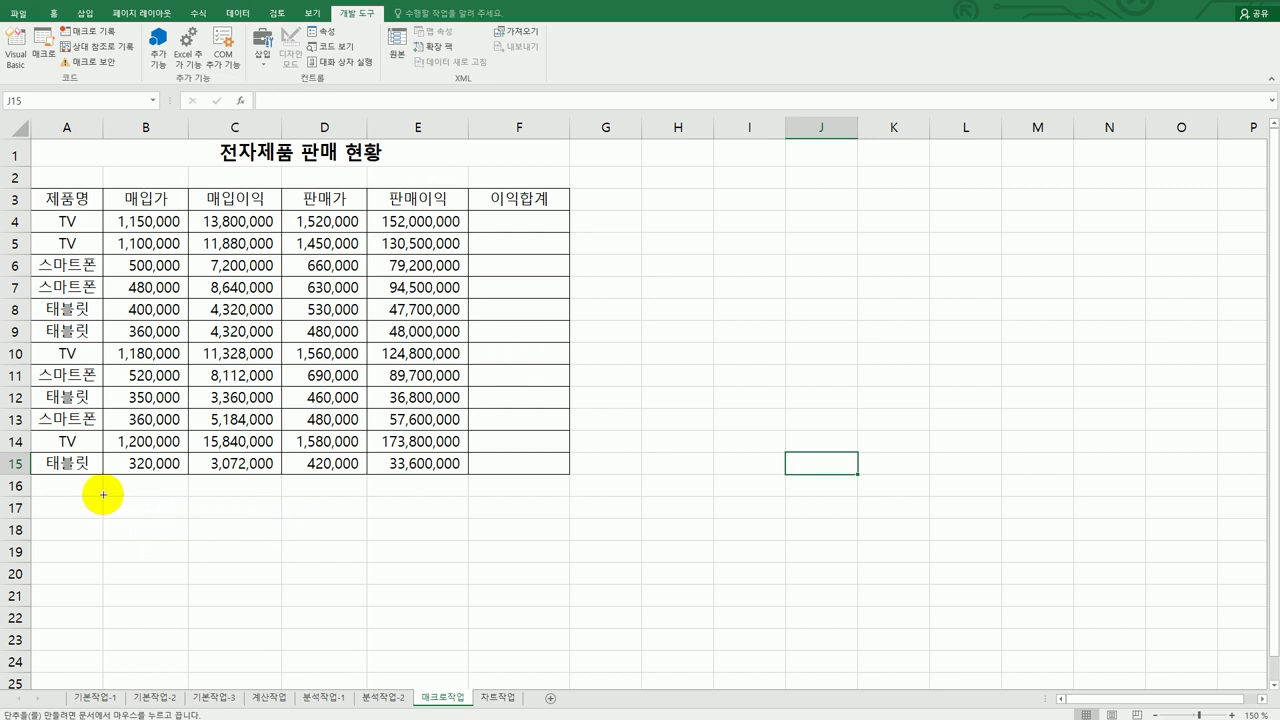
drag(103, 496, 264, 540)
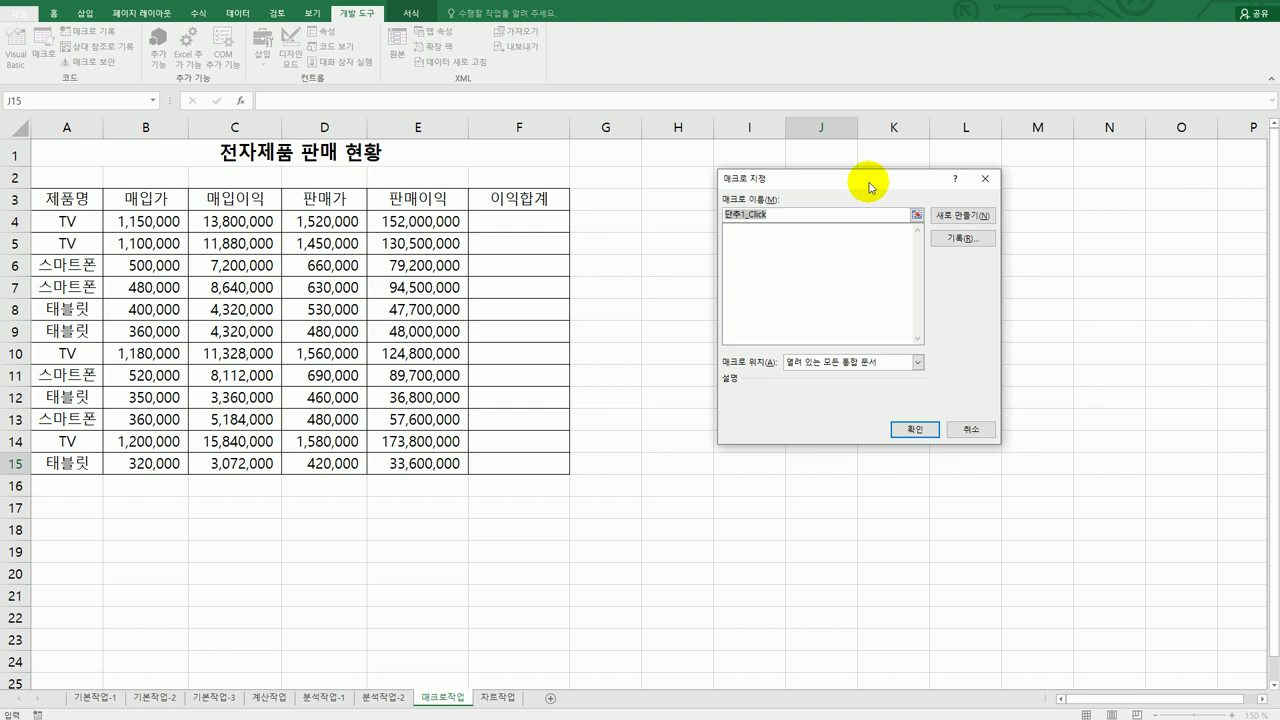
- Start recording a macro named 이익합계 for the new button, stored in the current workbook
text(이익합계)
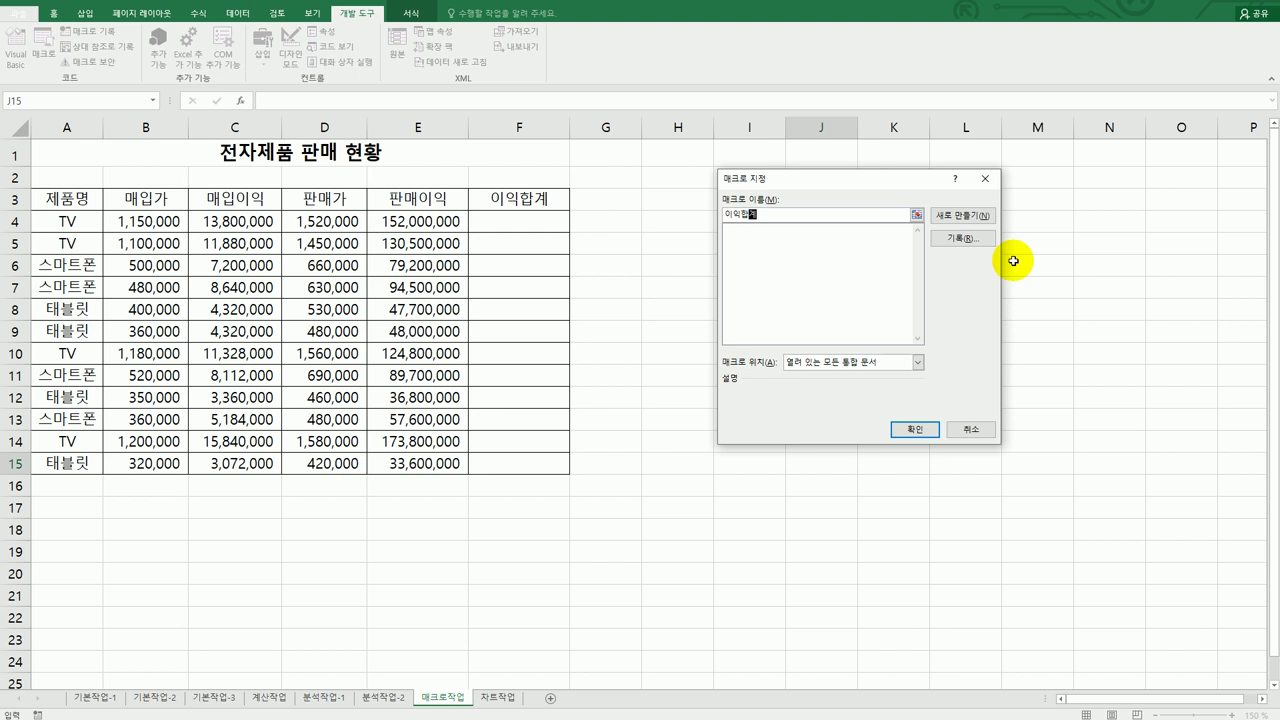
click(978, 239)
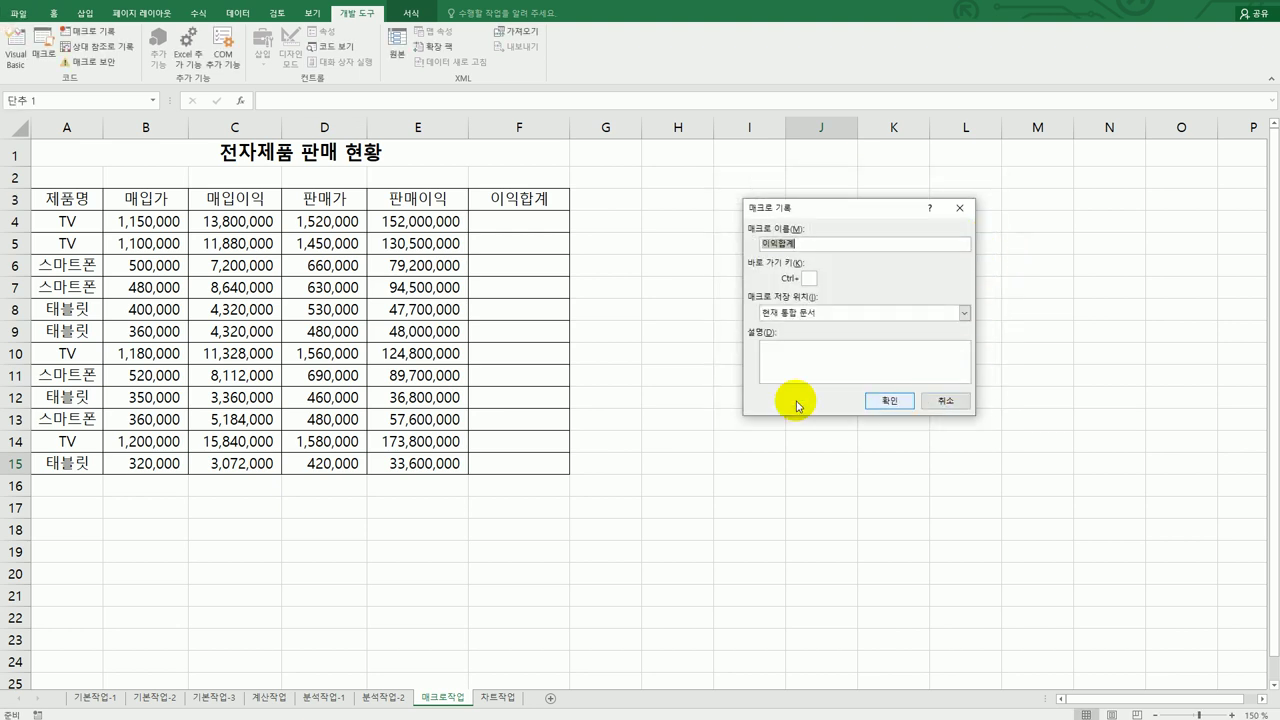
click(892, 410)
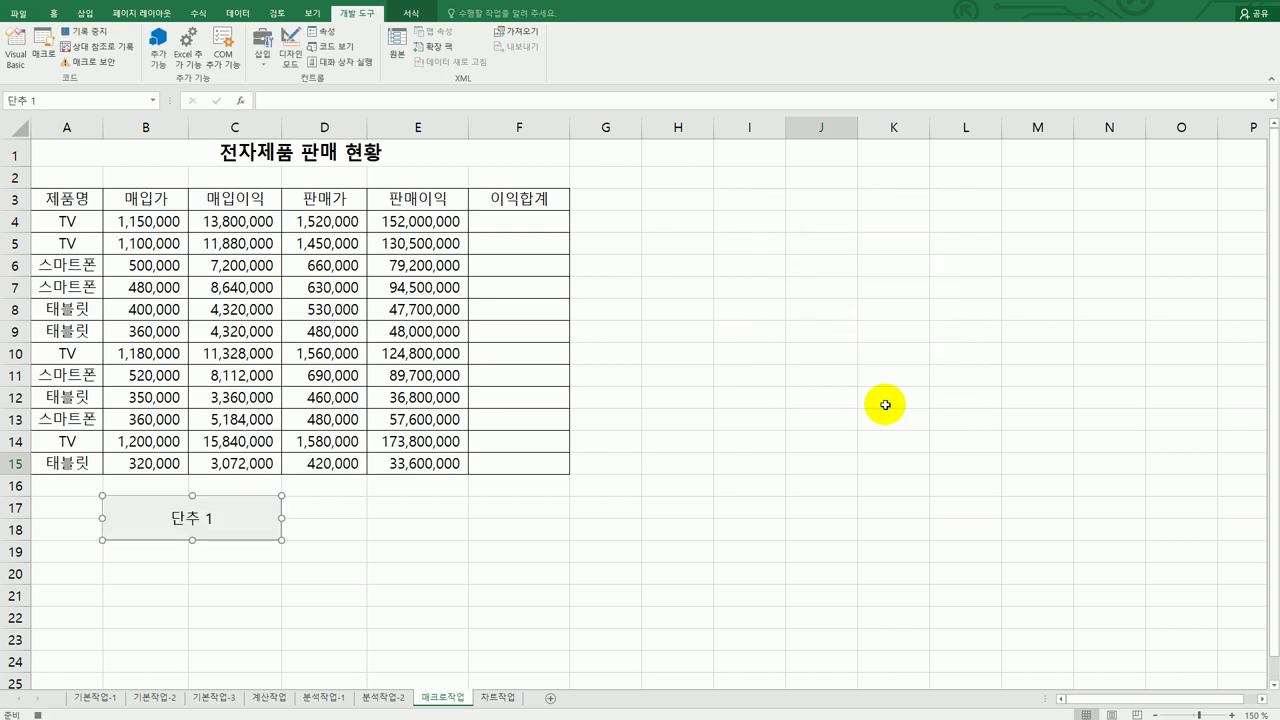
- Enter the formula =C4+E4 in cell F4 to add 매입이익 and 판매이익
click(536, 227)
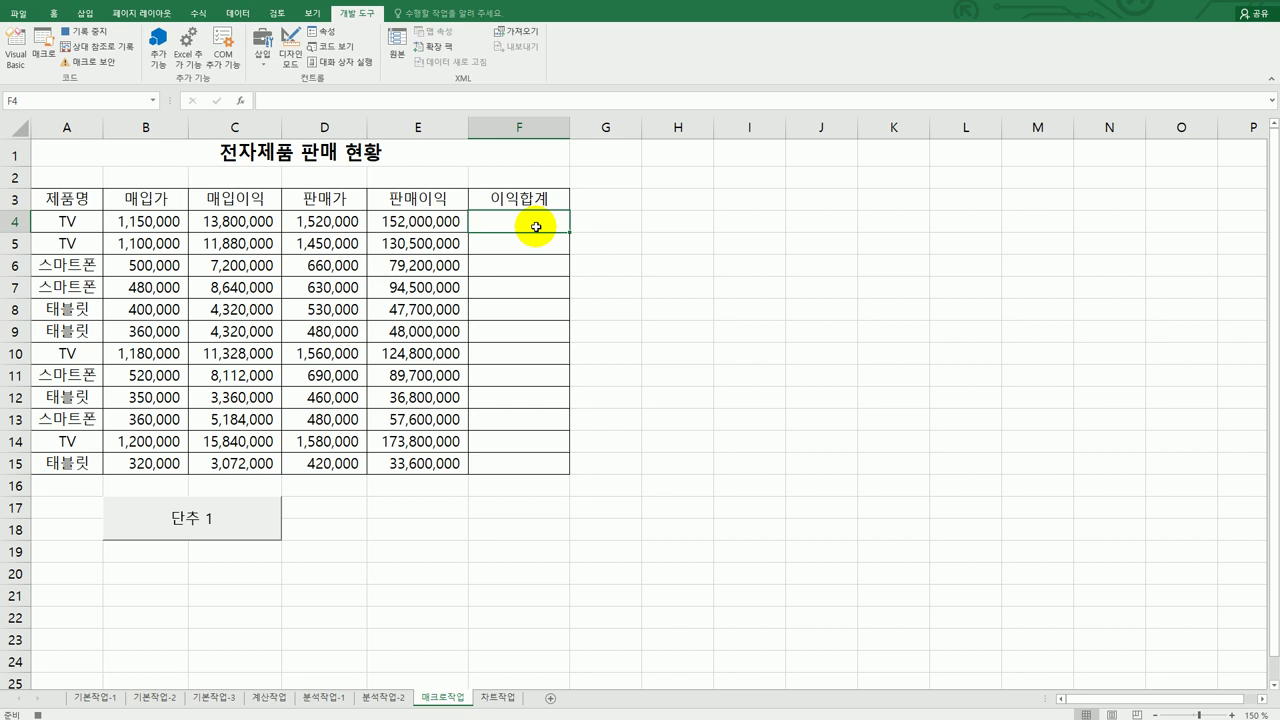
text(=)
click(229, 226)
text(+)
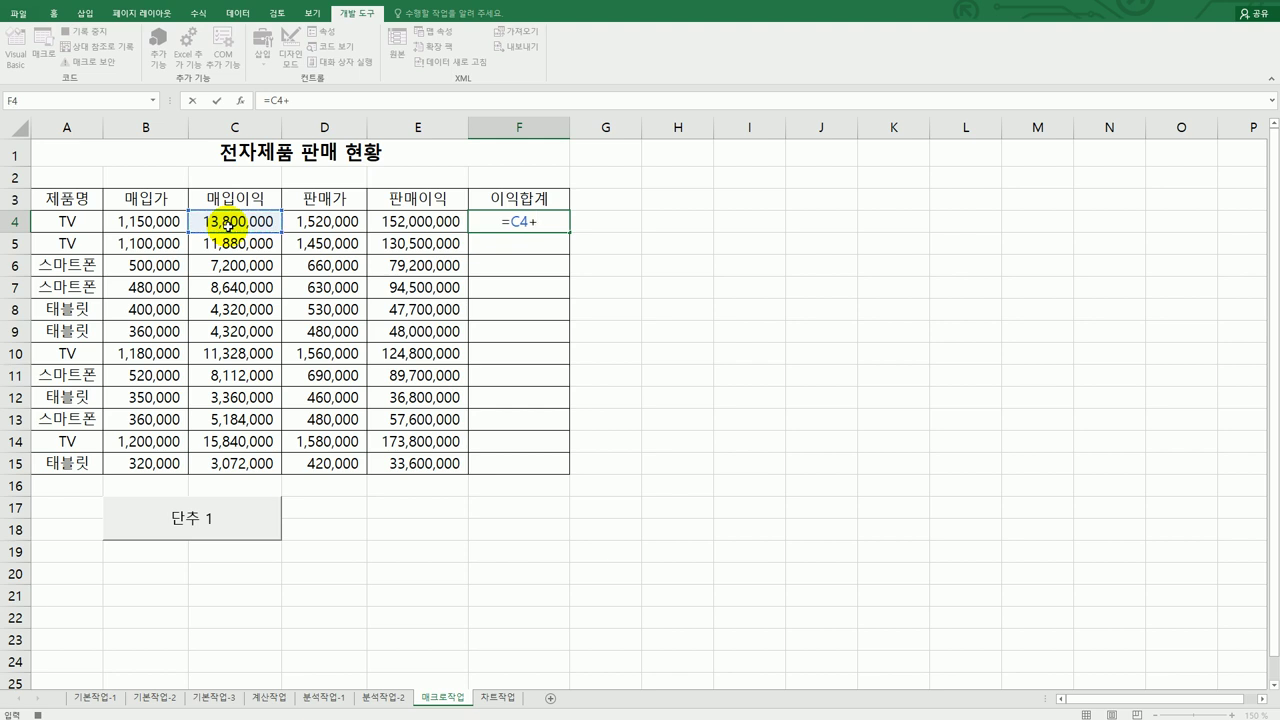
click(406, 220)
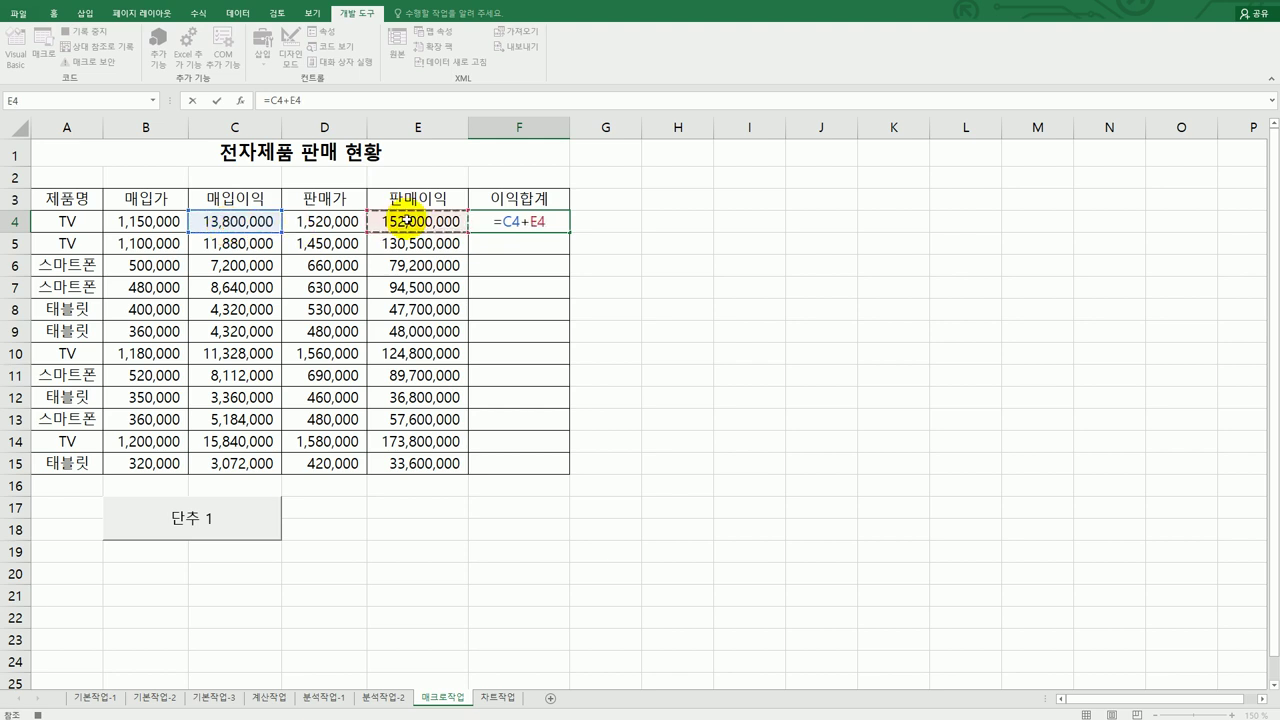
key(Return)
- Fill the F4 formula down to F15 and stop recording the macro
click(560, 222)
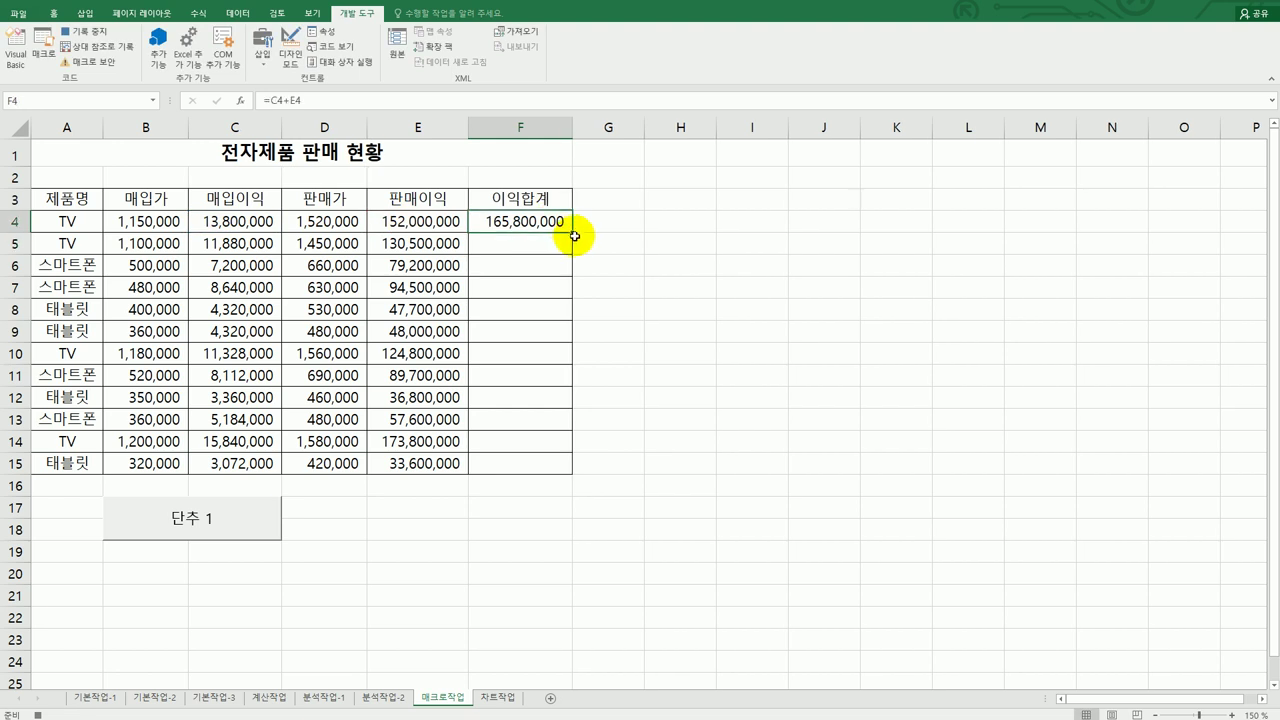
drag(572, 230, 565, 474)
click(543, 464)
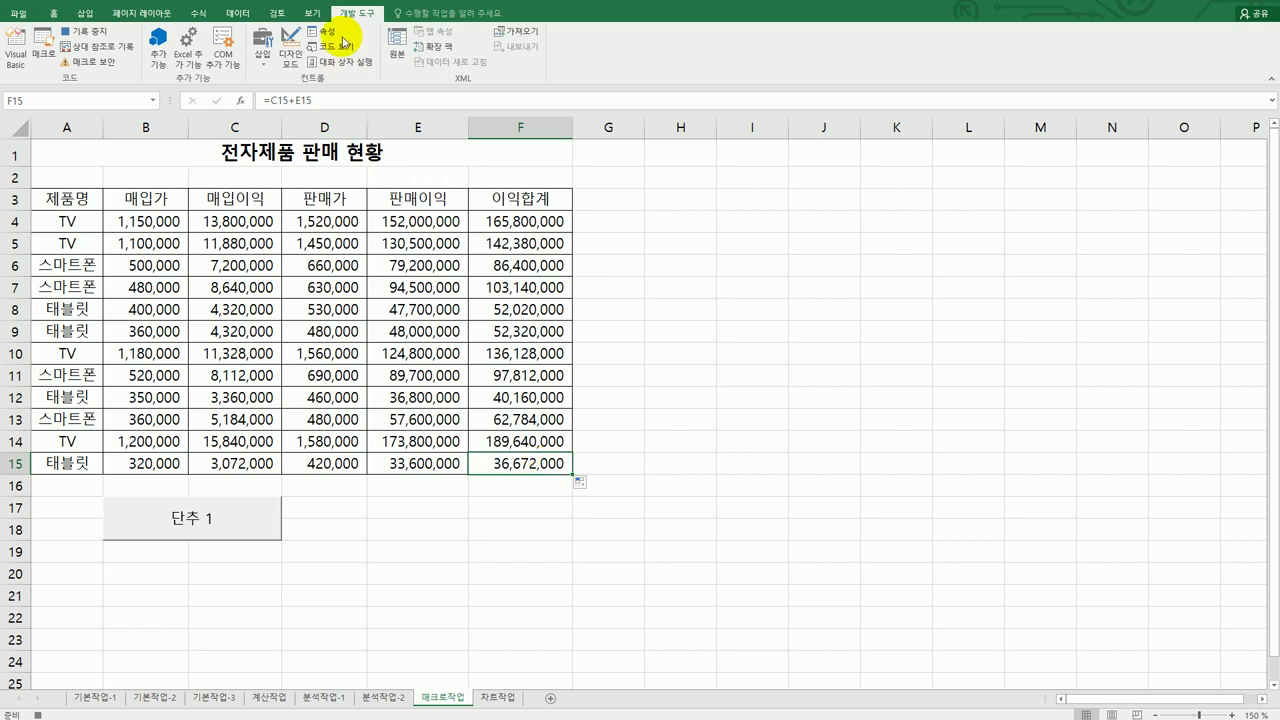
click(85, 31)
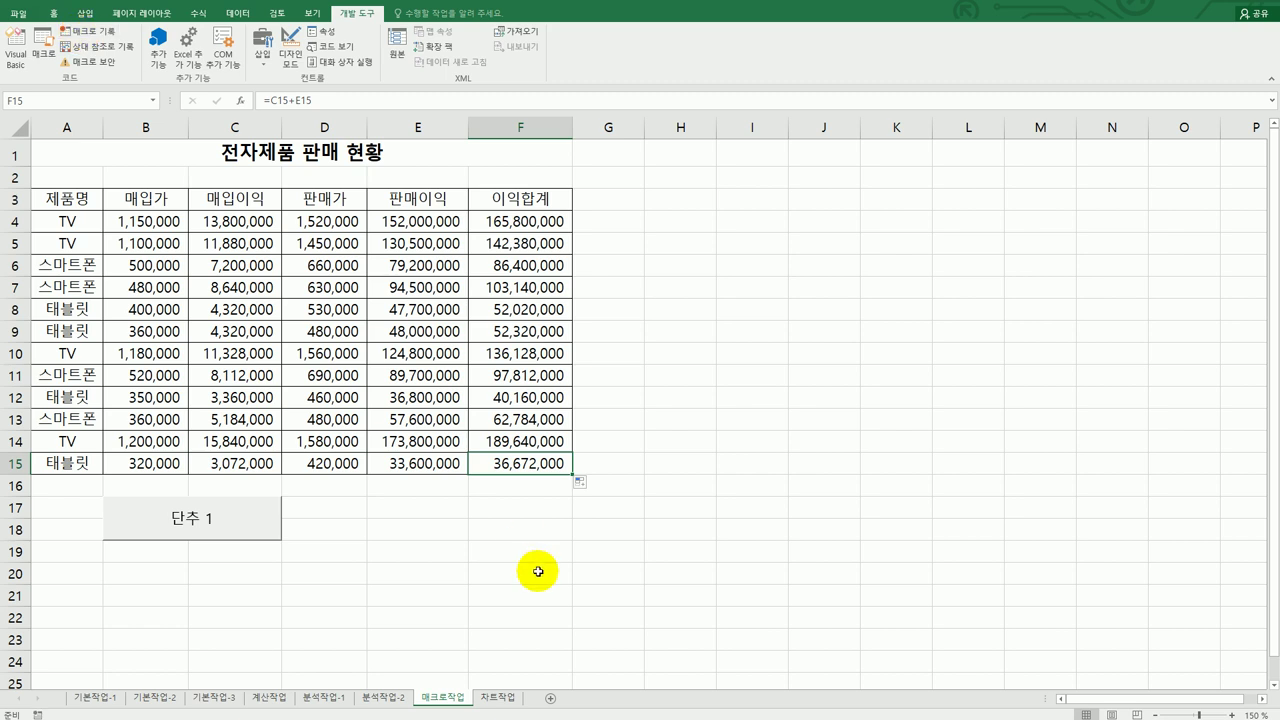
- Change the button's text to 이익합계 and deselect the button
right_click(217, 528)
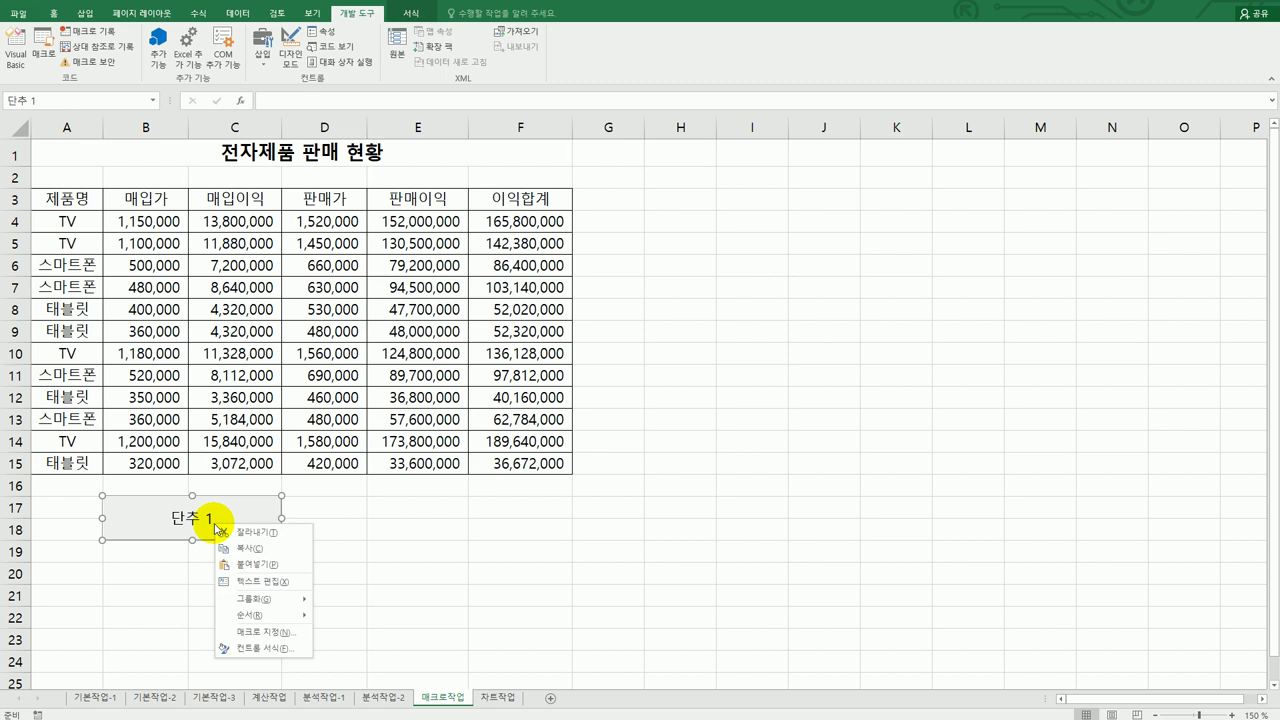
click(271, 580)
key(ctrl+a)
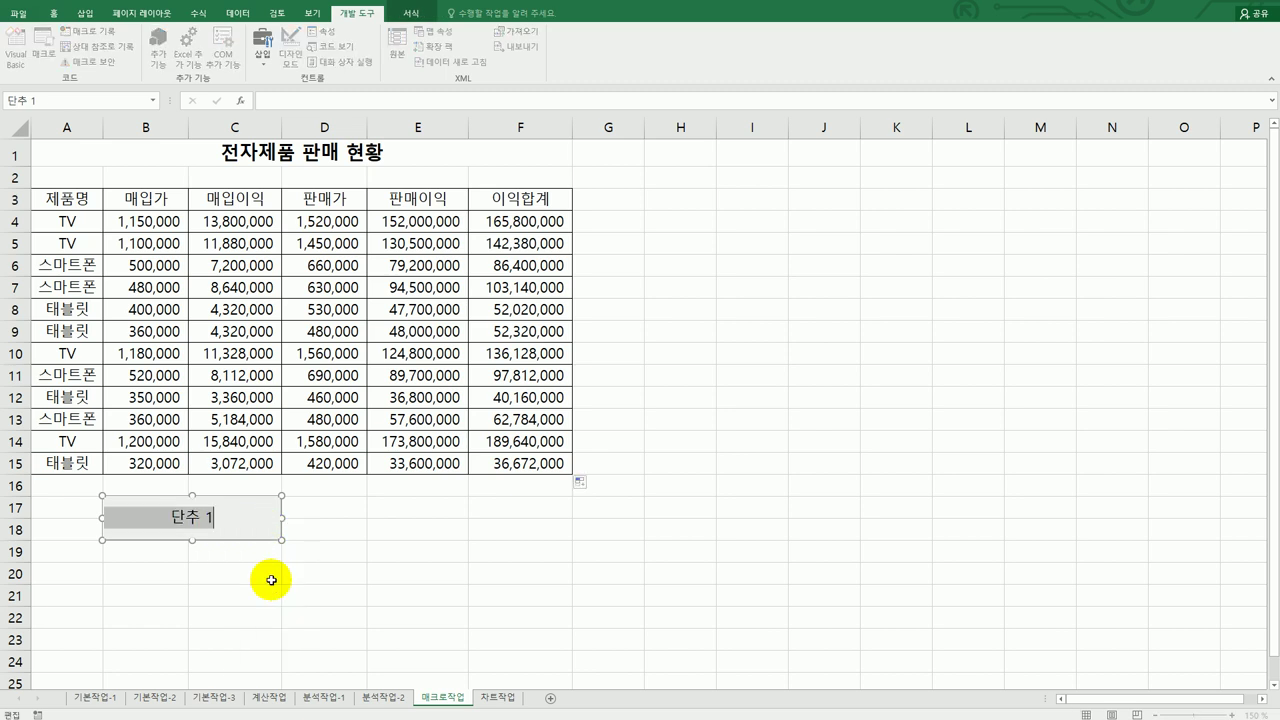
text(이익합ㄱ)
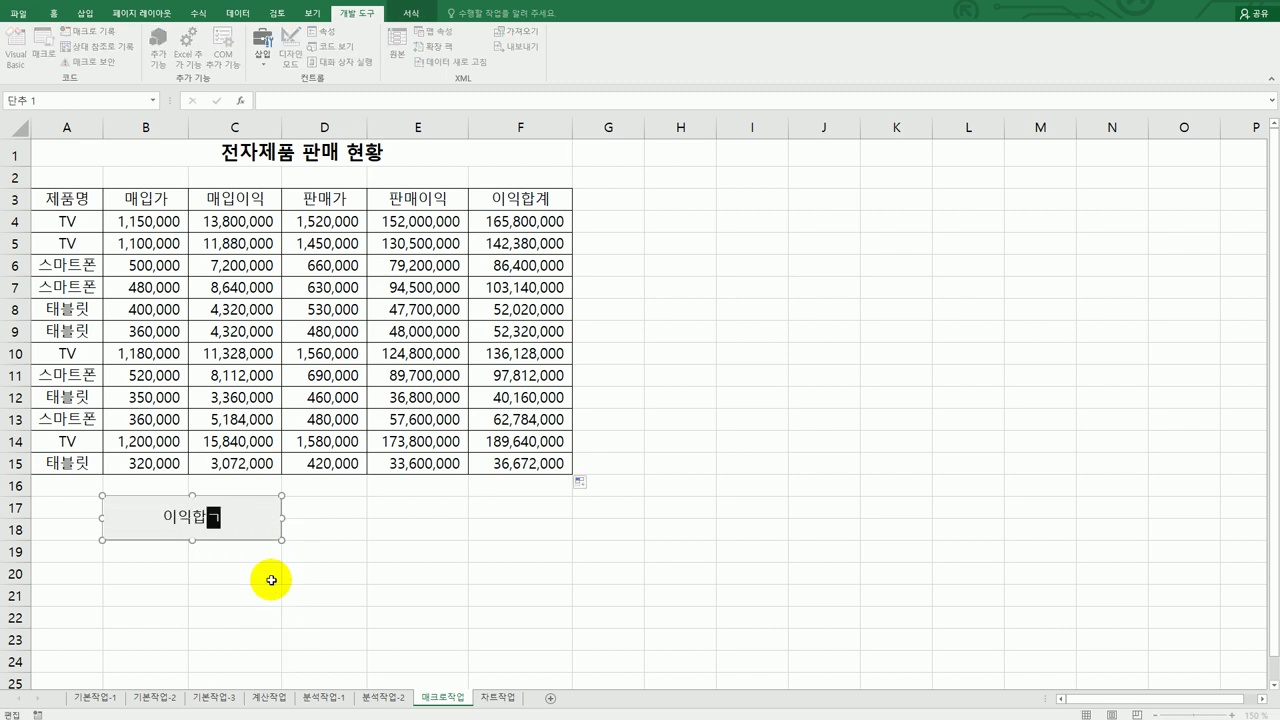
text(ㅖ)
click(271, 580)
- Check the exam's second macro task, draw a folded-corner basic shape (모서리가 접힌 도형) over E17:F18 and label it 서식
key(alt+Tab)
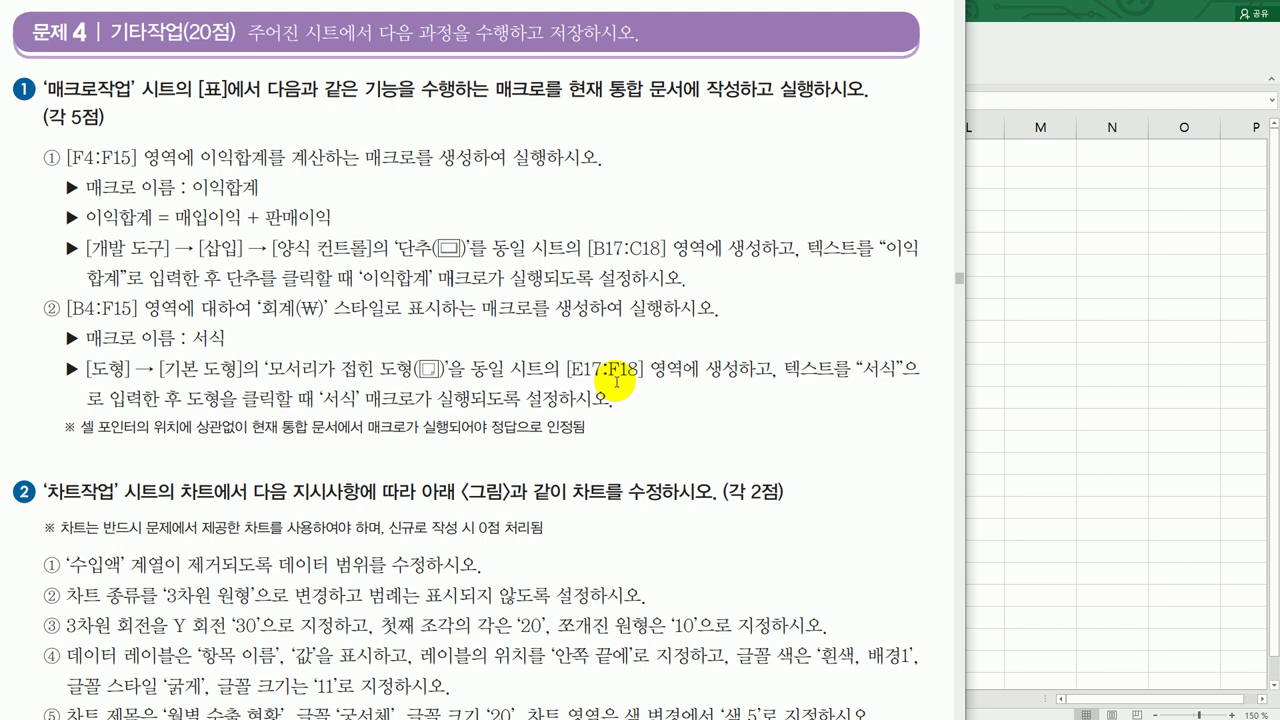
key(alt+Tab)
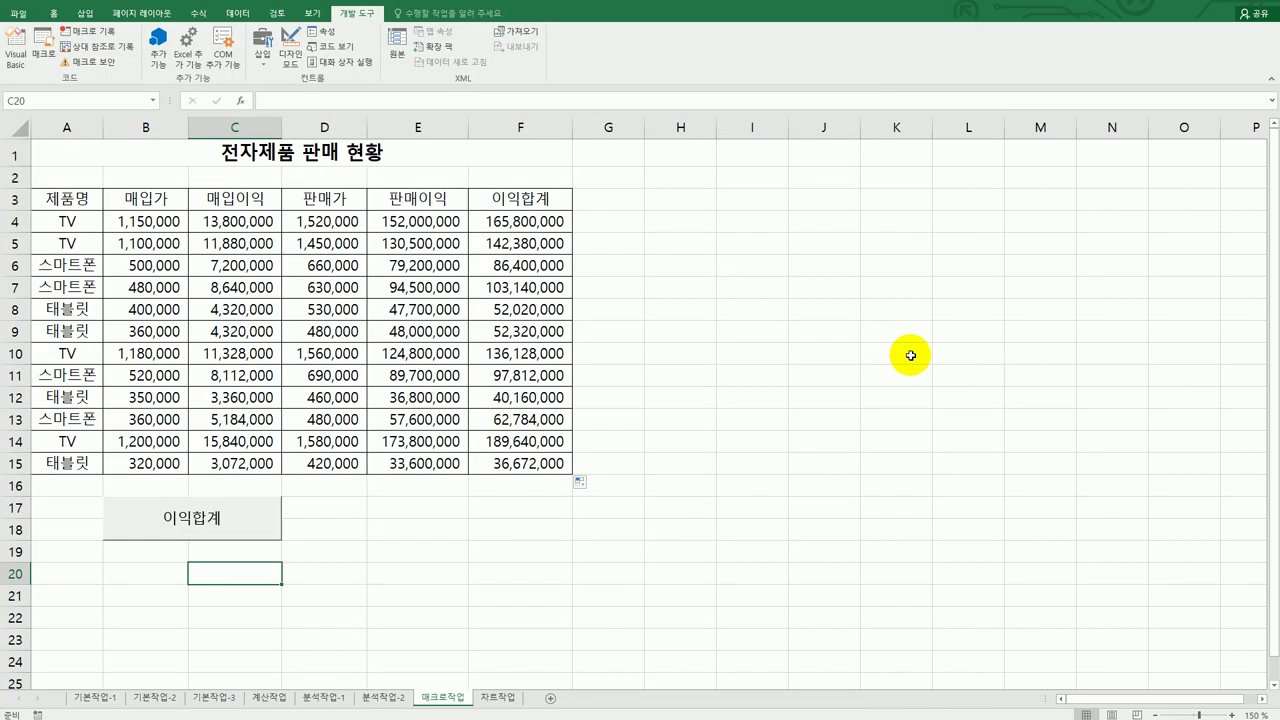
click(85, 14)
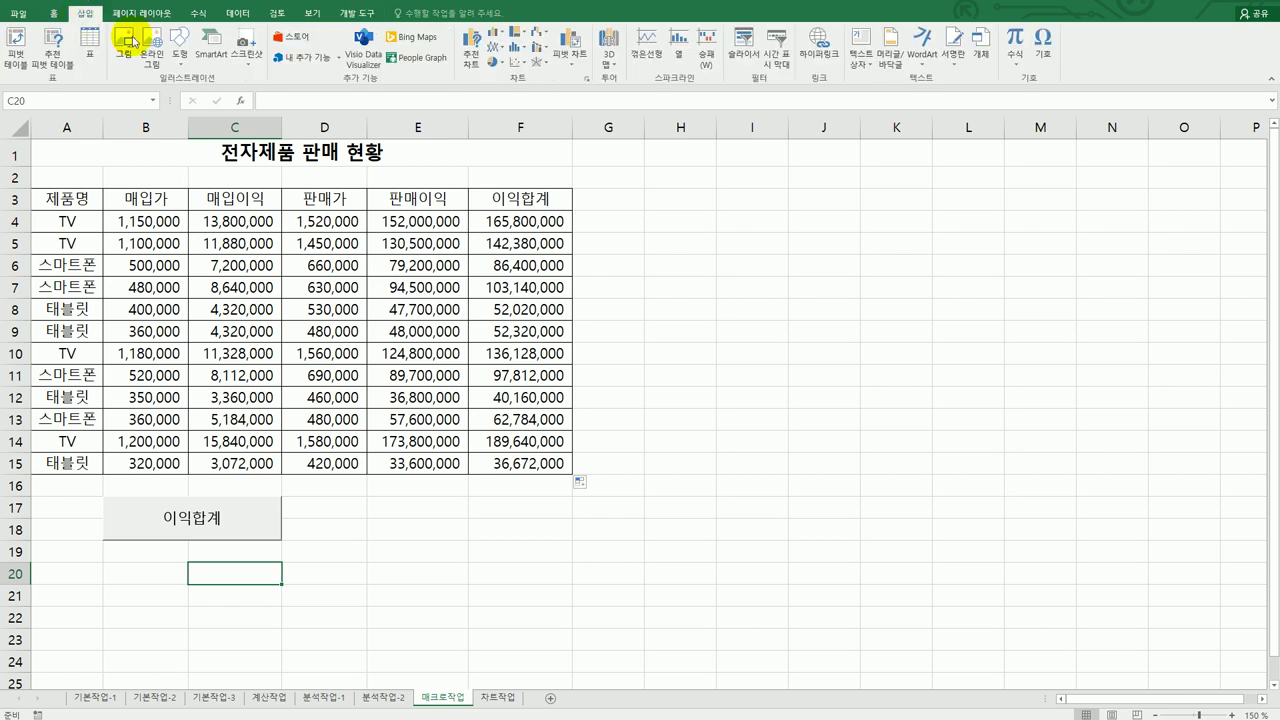
click(181, 52)
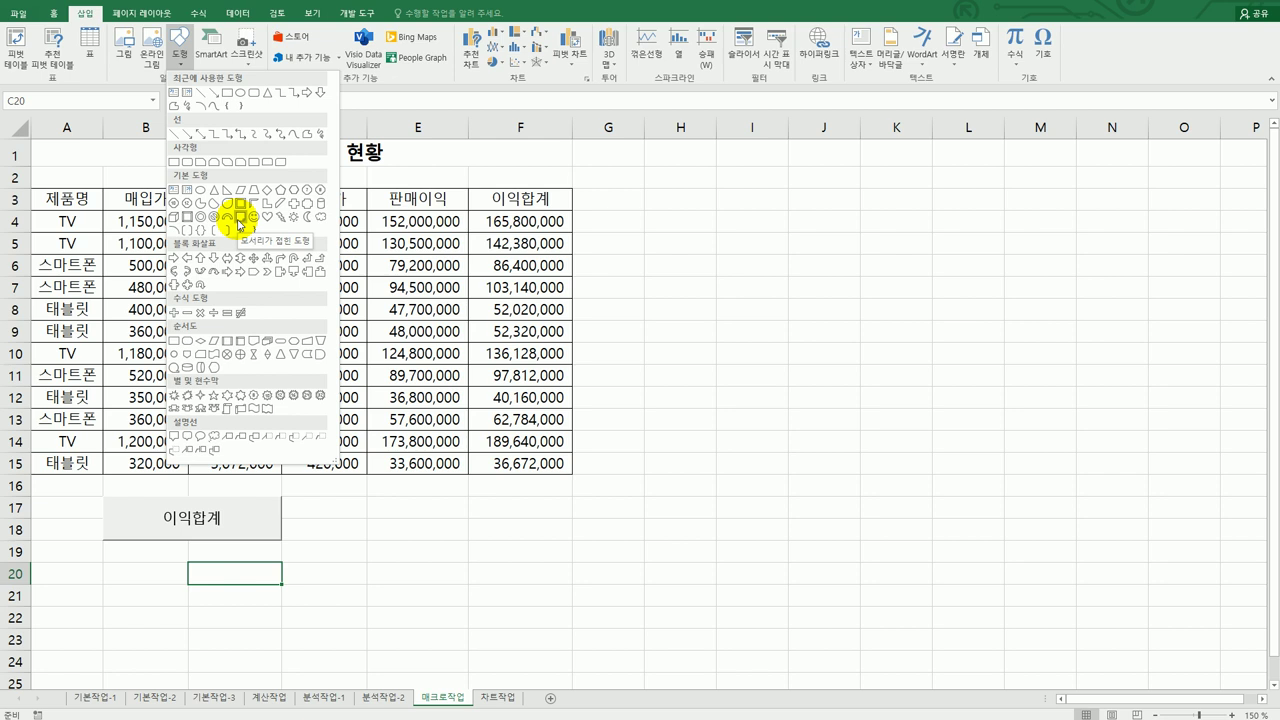
click(240, 222)
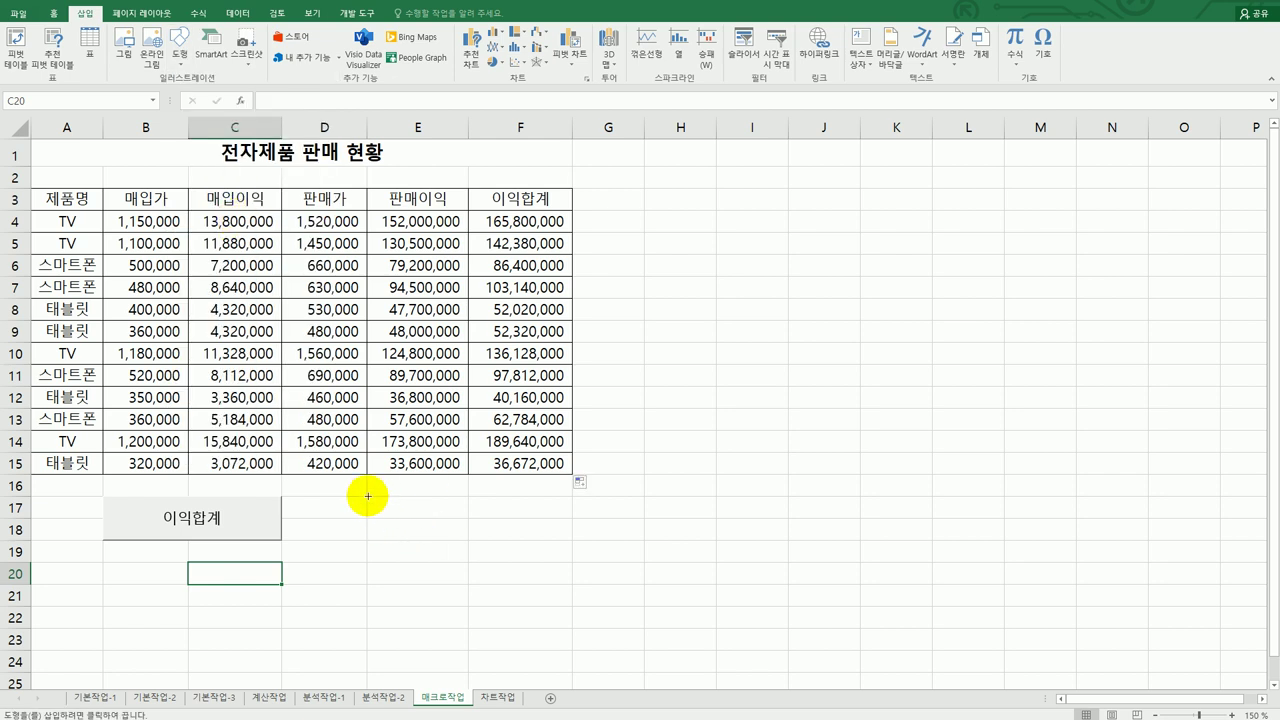
drag(368, 496, 529, 550)
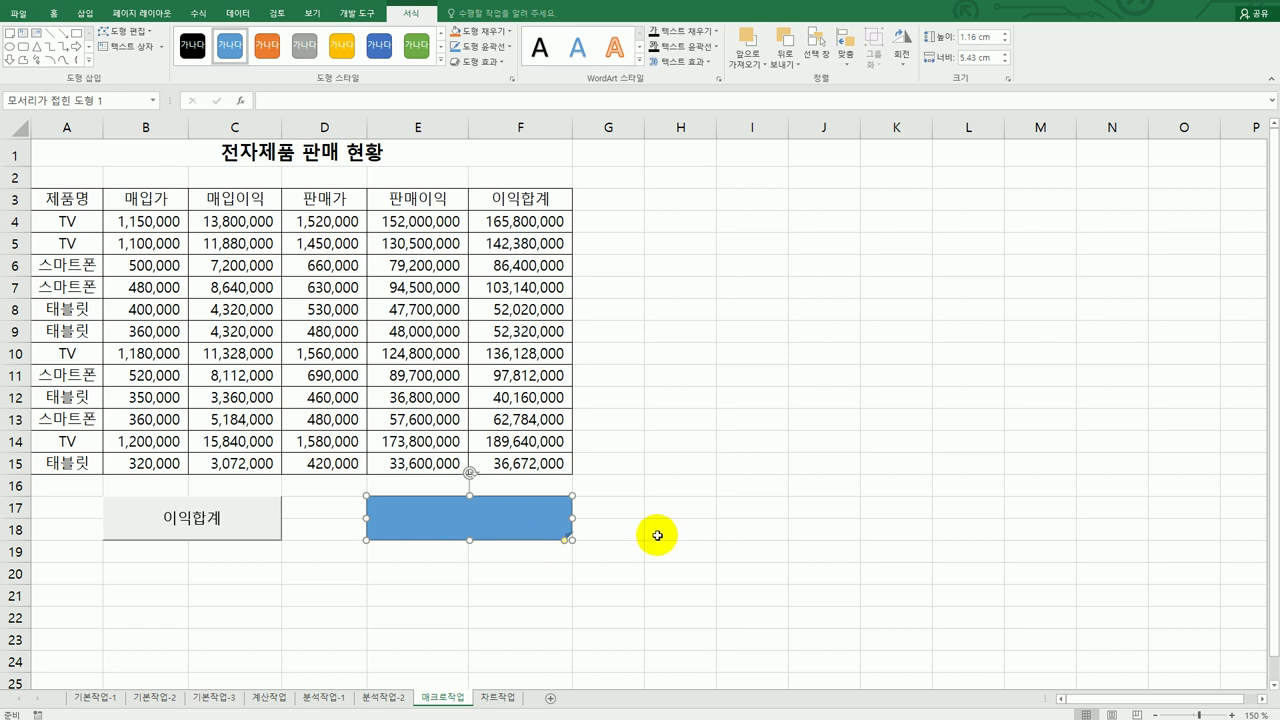
text(서시)
- Assign a new macro named 서식 to the folded-corner shape and start recording it in the current workbook
right_click(524, 518)
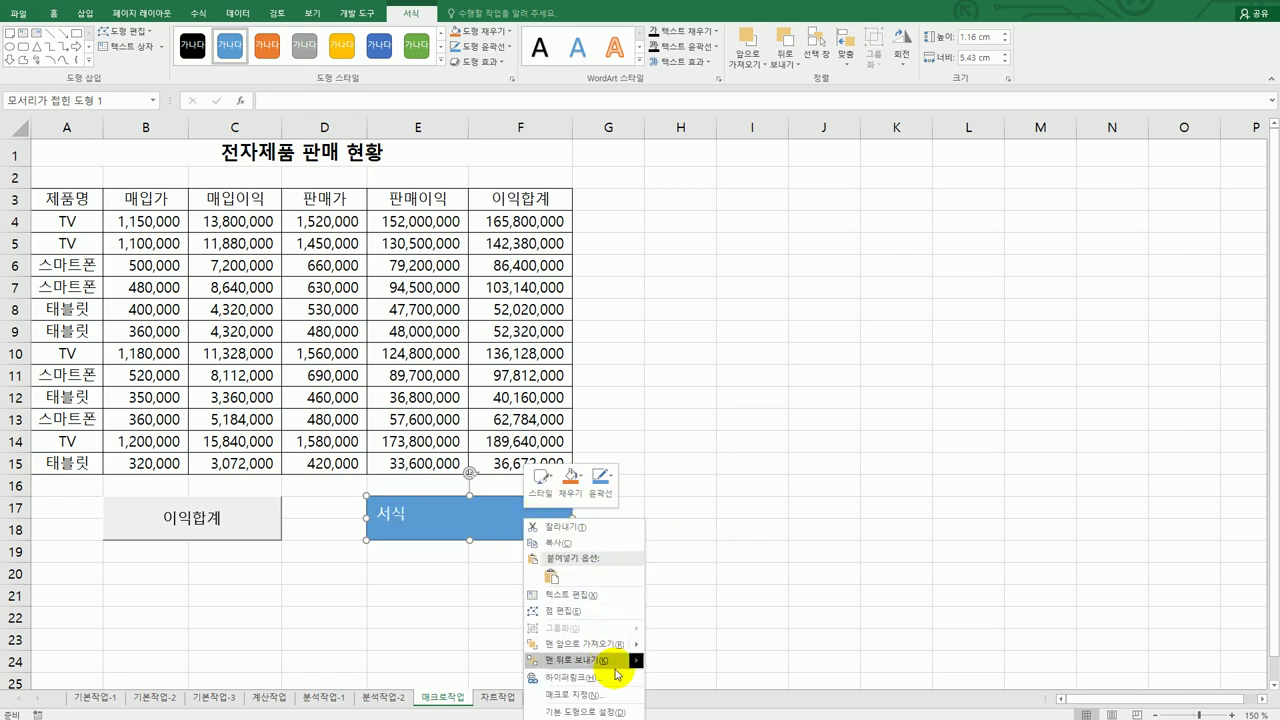
click(618, 697)
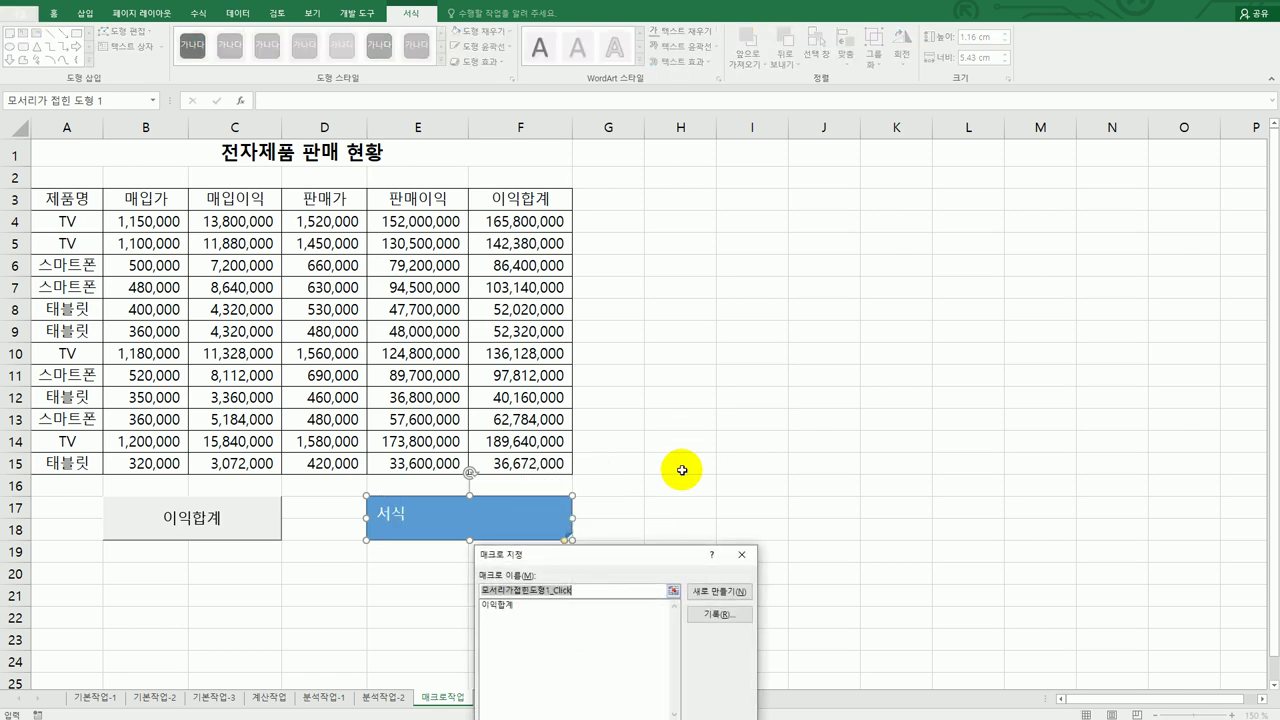
drag(655, 480, 840, 279)
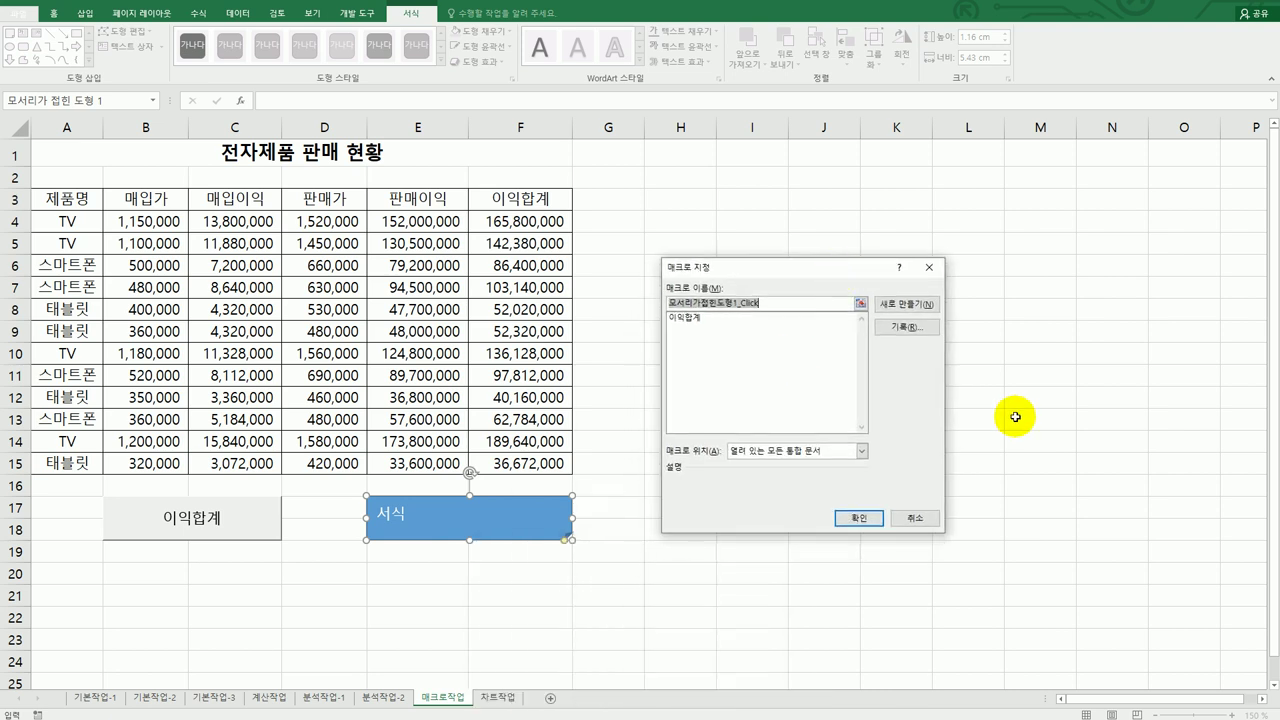
text(서식)
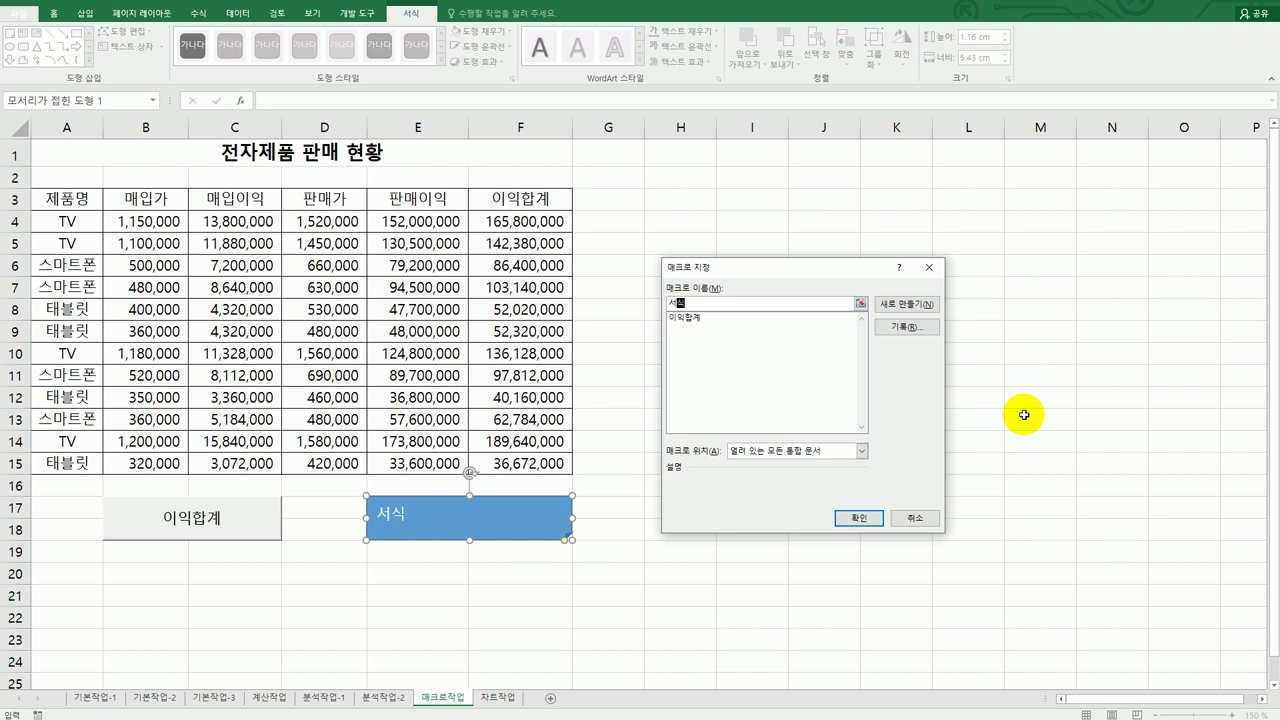
click(912, 328)
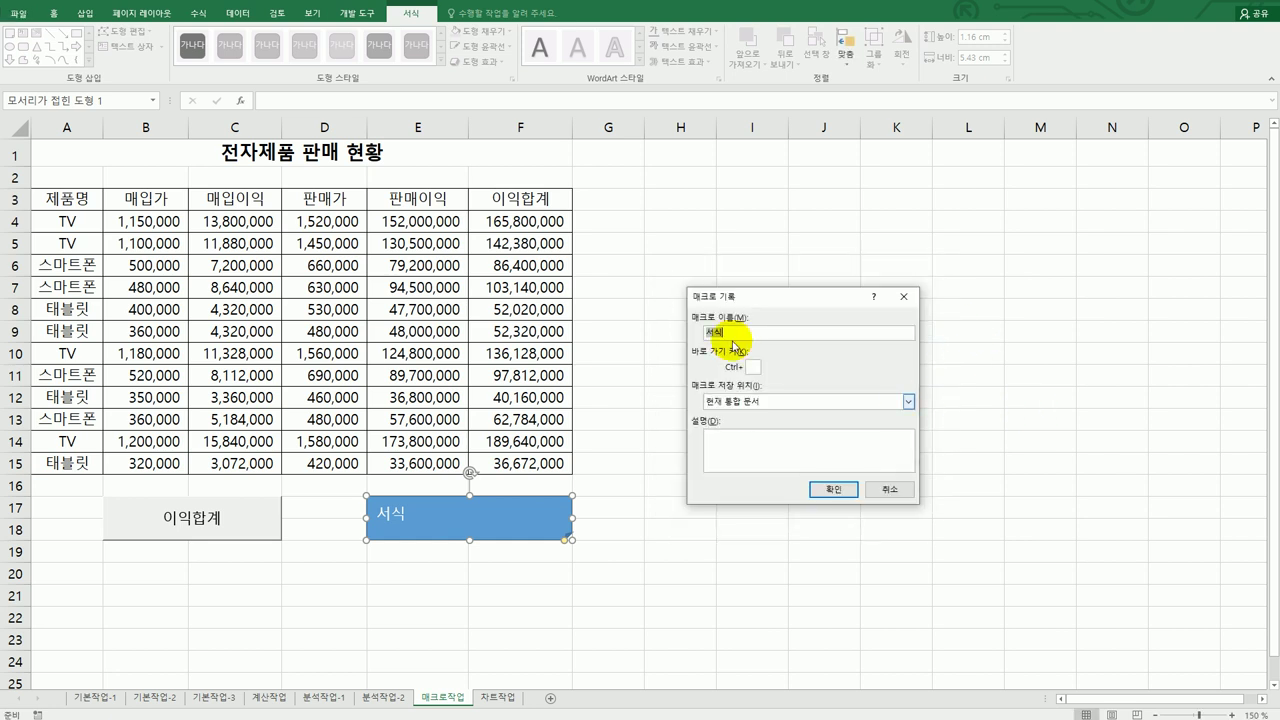
click(857, 494)
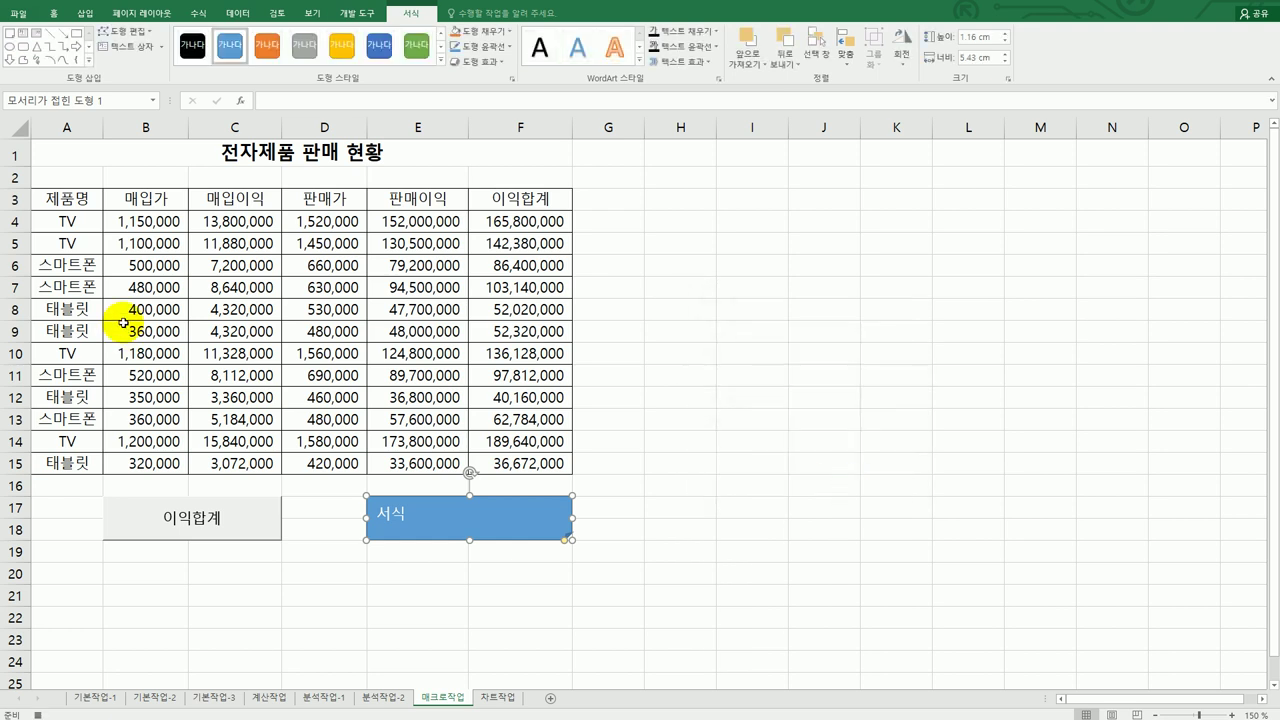
- Format the range B4:F15 with the accounting (회계) number format using the ₩ symbol
drag(145, 221, 507, 463)
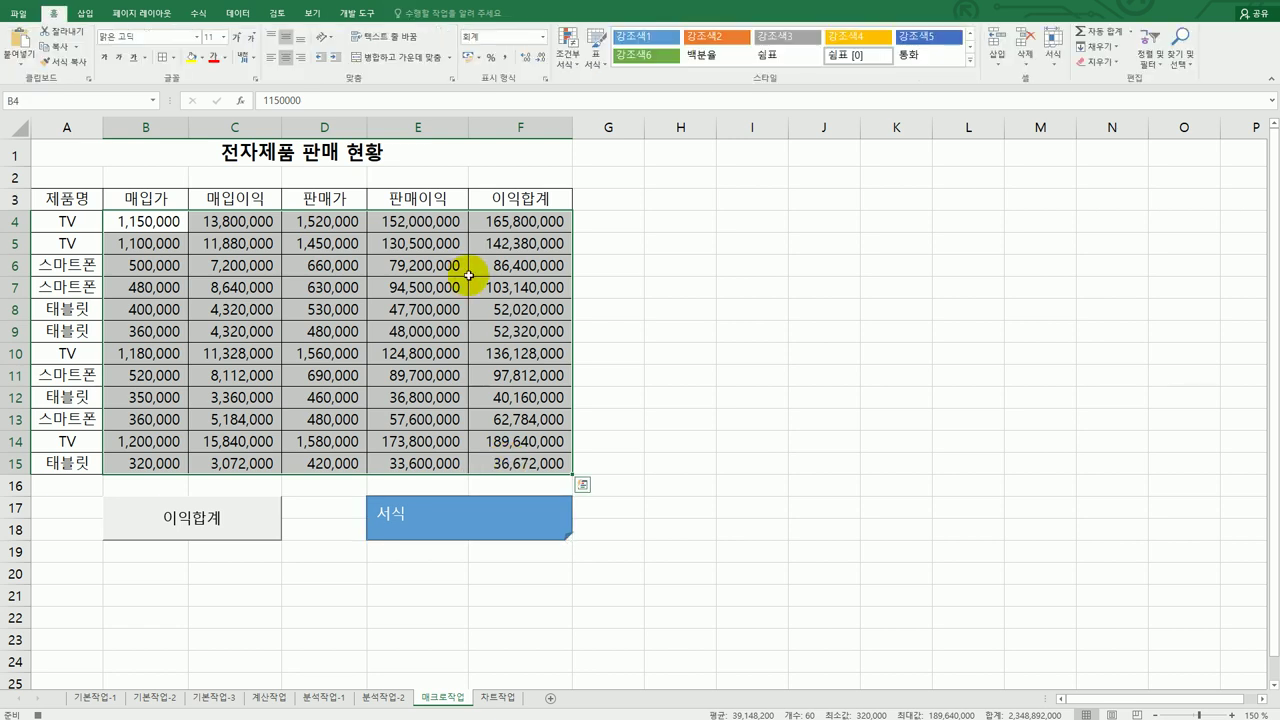
right_click(441, 241)
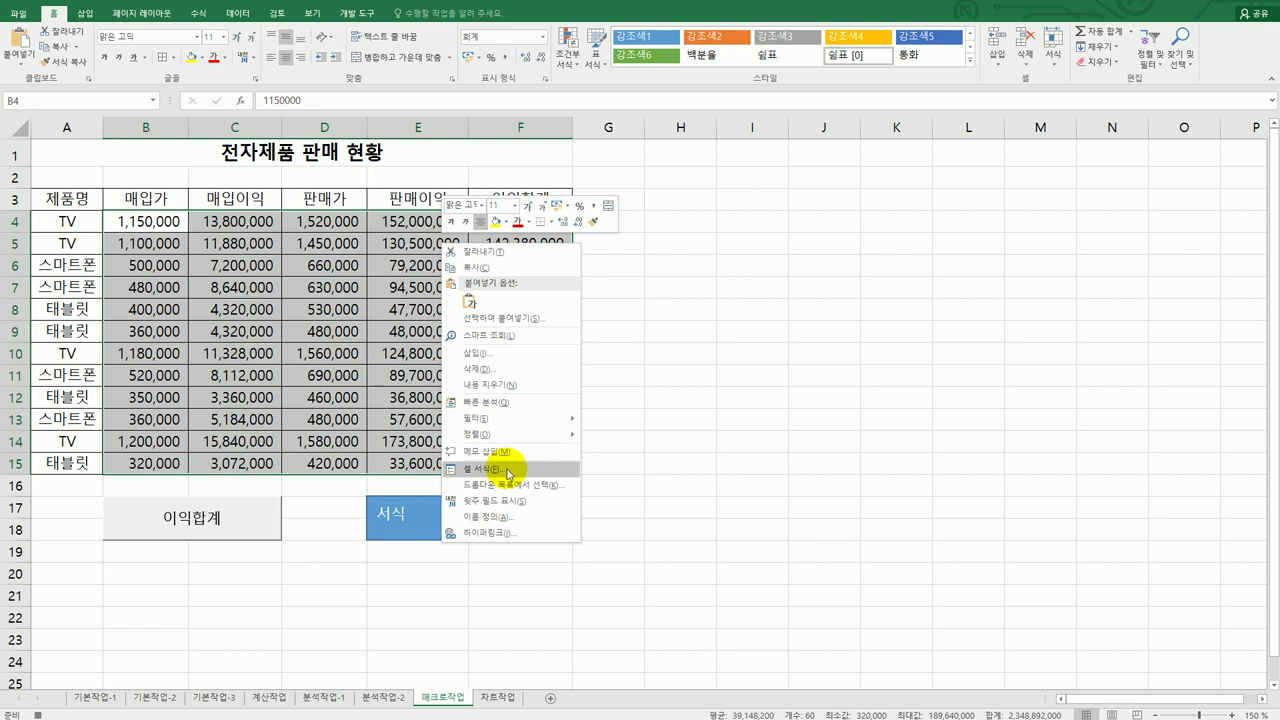
click(490, 468)
drag(506, 300, 838, 212)
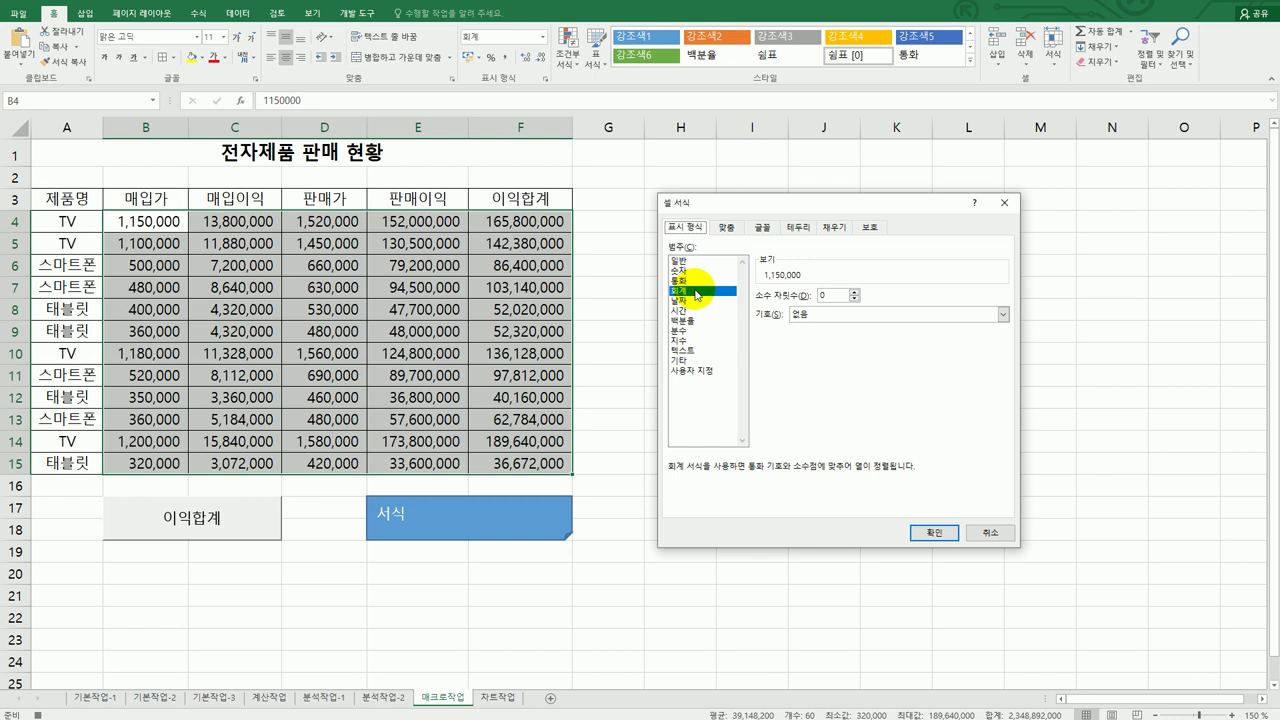
key(alt+Tab)
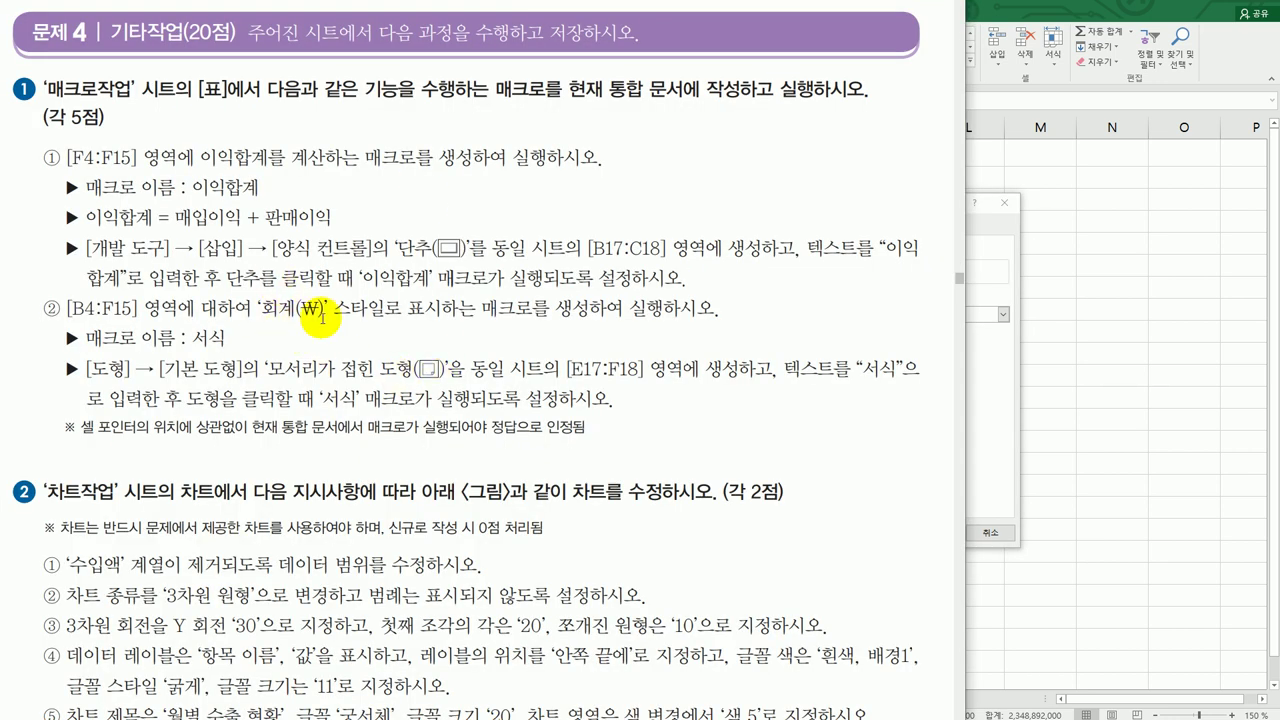
click(995, 376)
click(1002, 314)
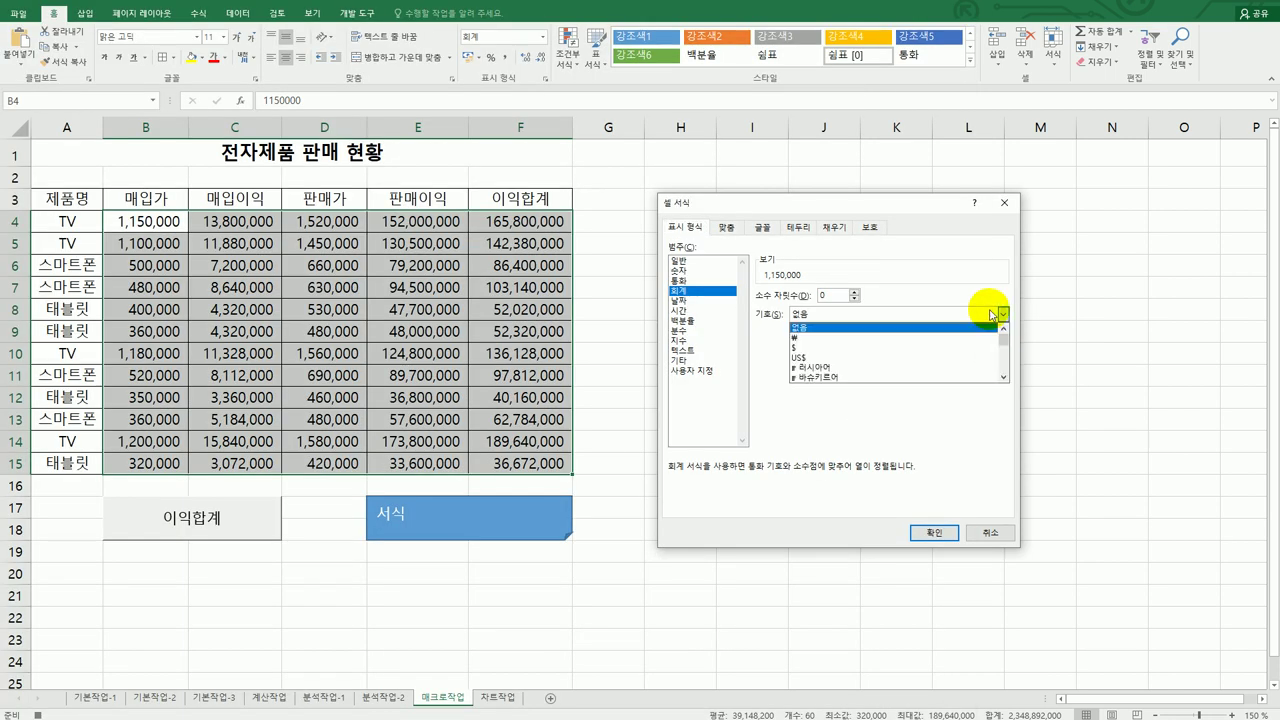
click(962, 336)
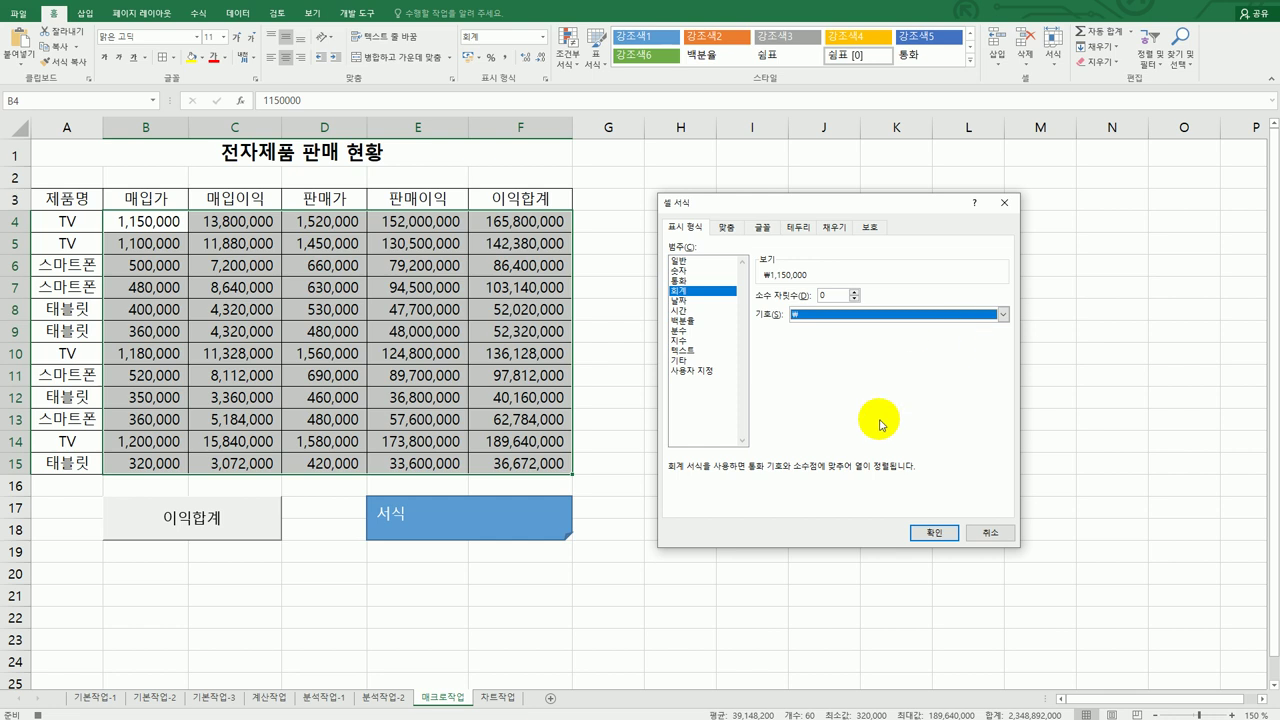
click(927, 533)
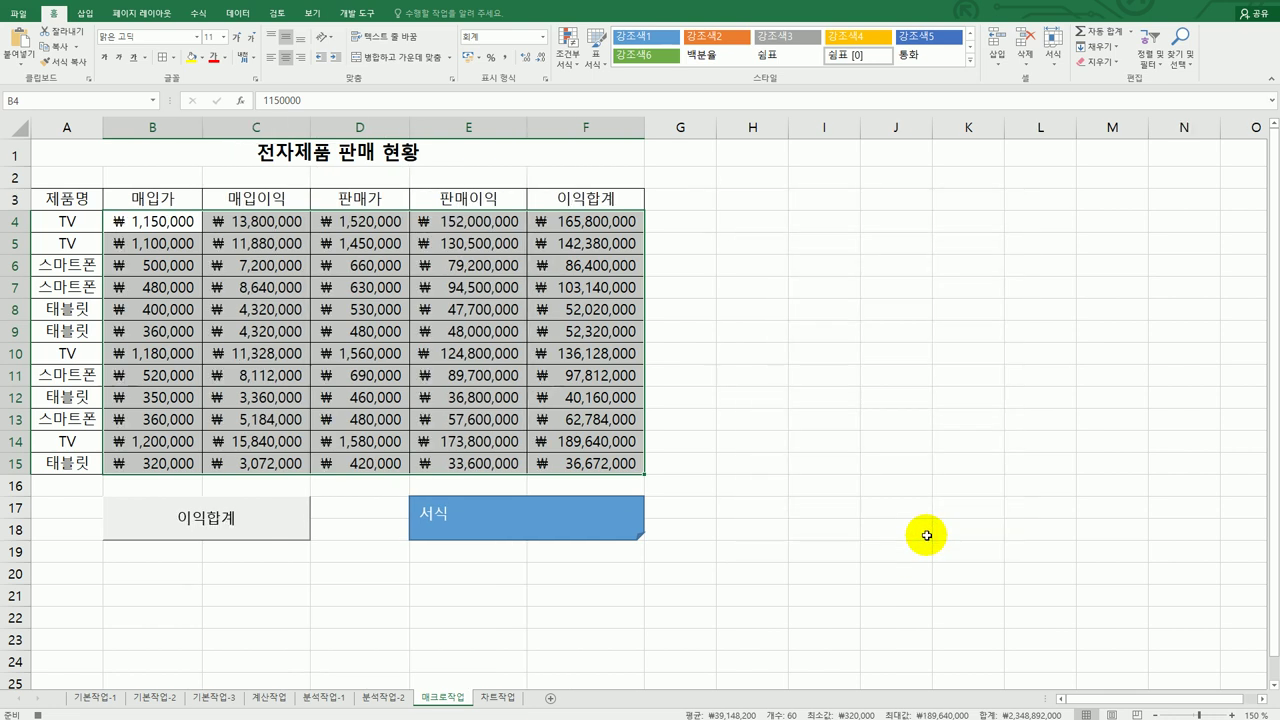
- Deselect the formatted range by selecting cell F15 and stop recording the 서식 macro
click(597, 466)
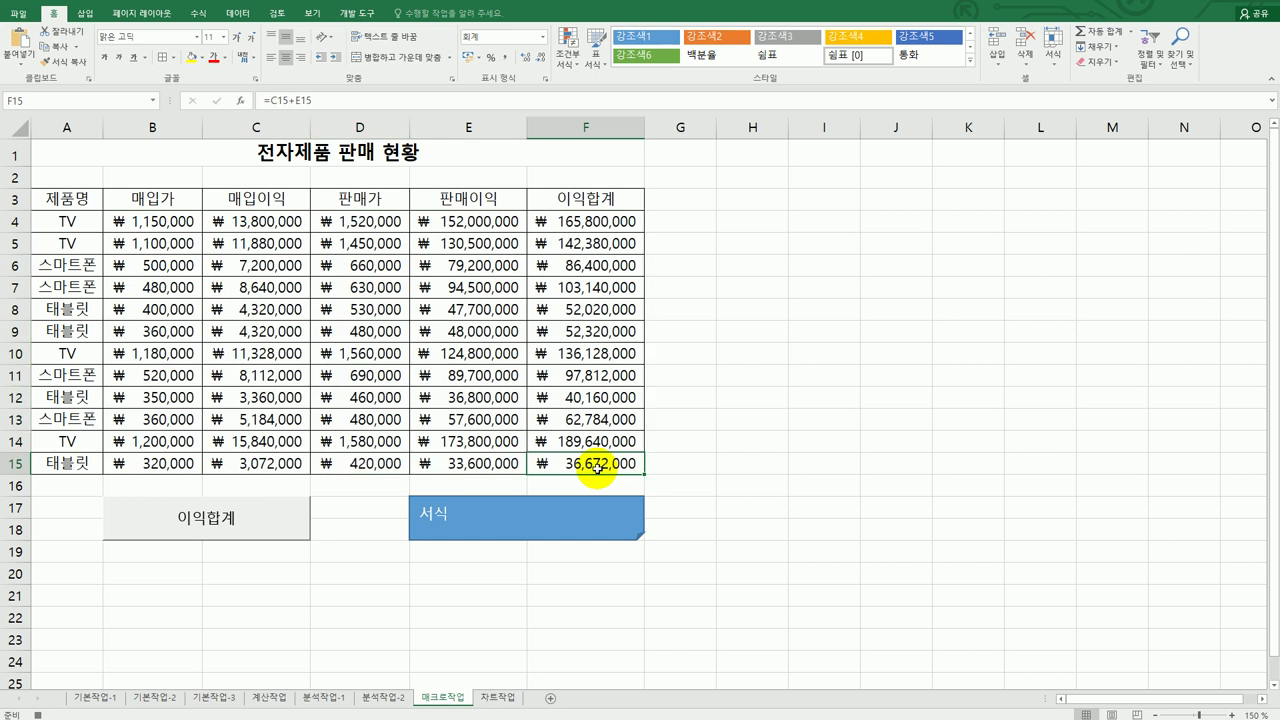
click(356, 12)
click(83, 32)
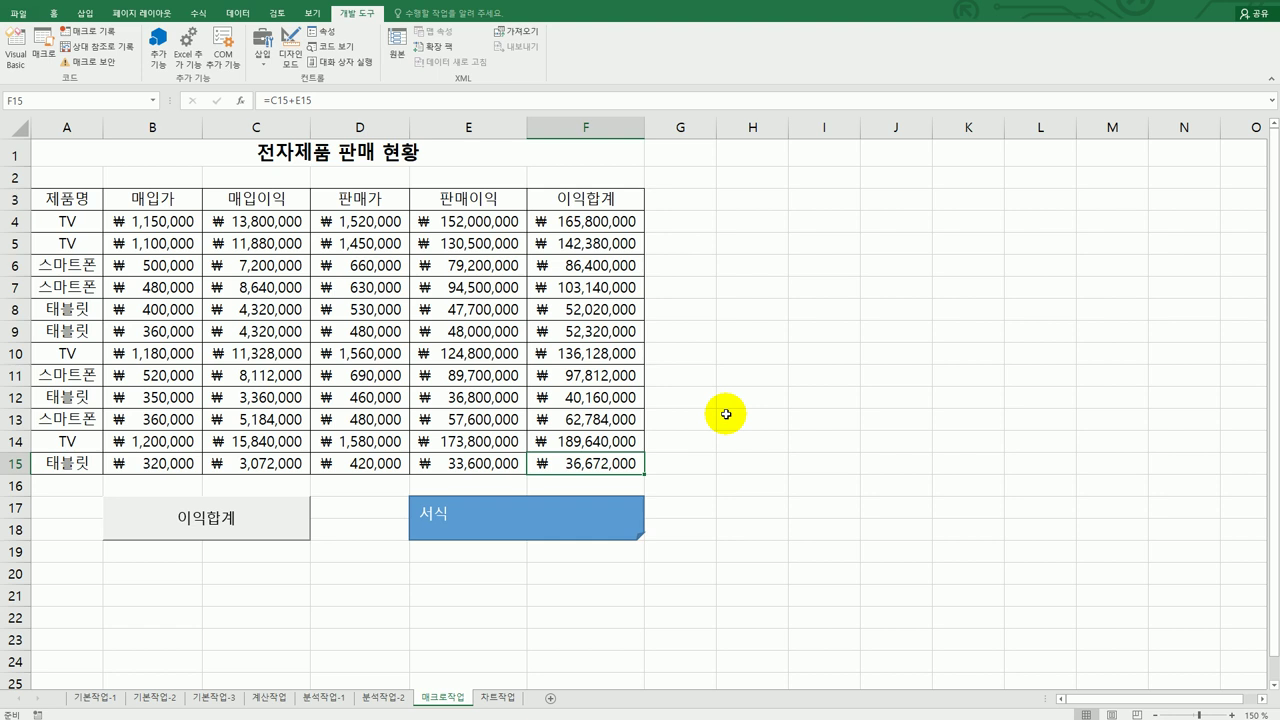
- Switch to the 차트작업 sheet and read the exam's chart editing instructions
click(510, 697)
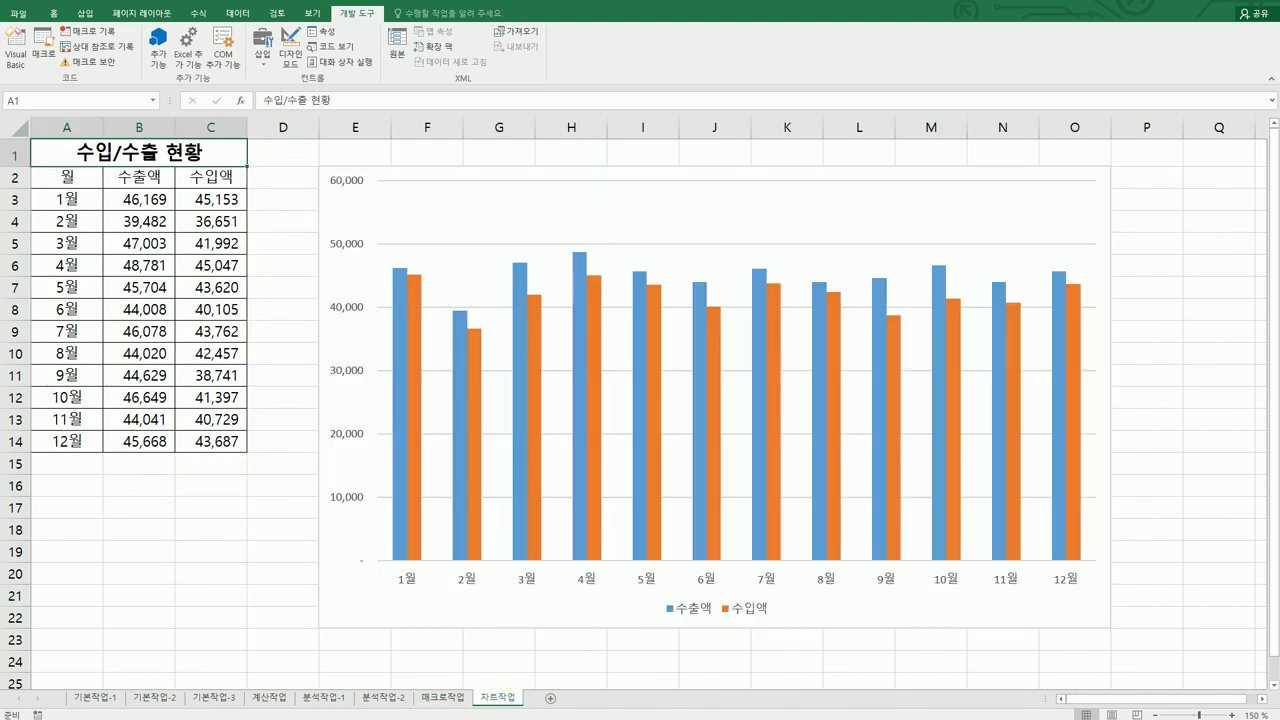
key(alt+Tab)
scroll(600, 310, down, 5)
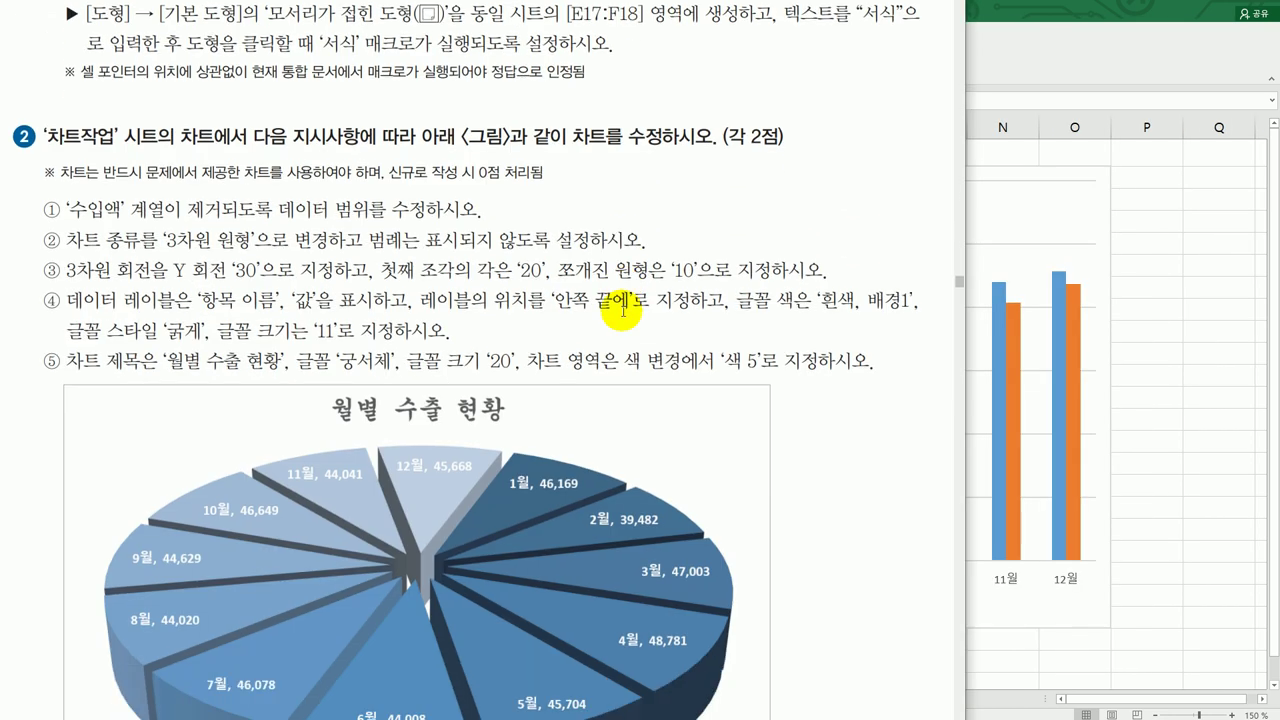
- Remove the 수입액 series from the column chart on the 차트작업 sheet
scroll(666, 234, down, 2)
scroll(611, 271, up, 3)
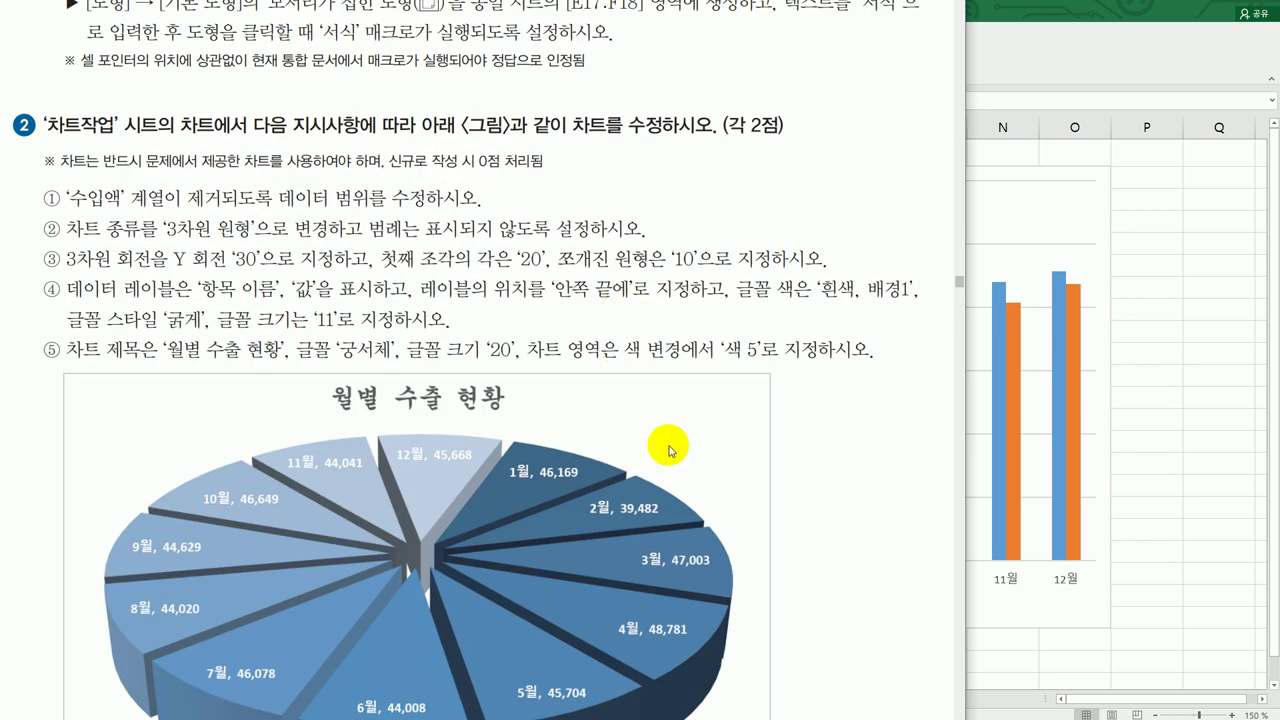
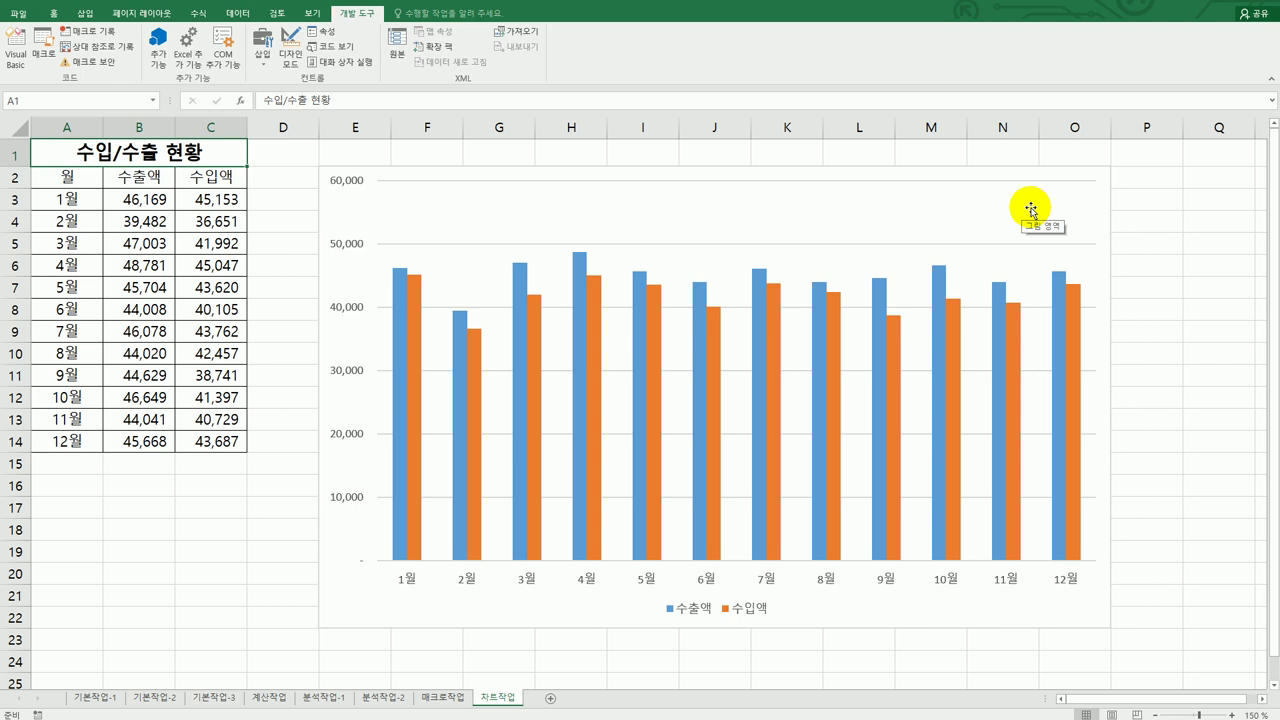
click(775, 313)
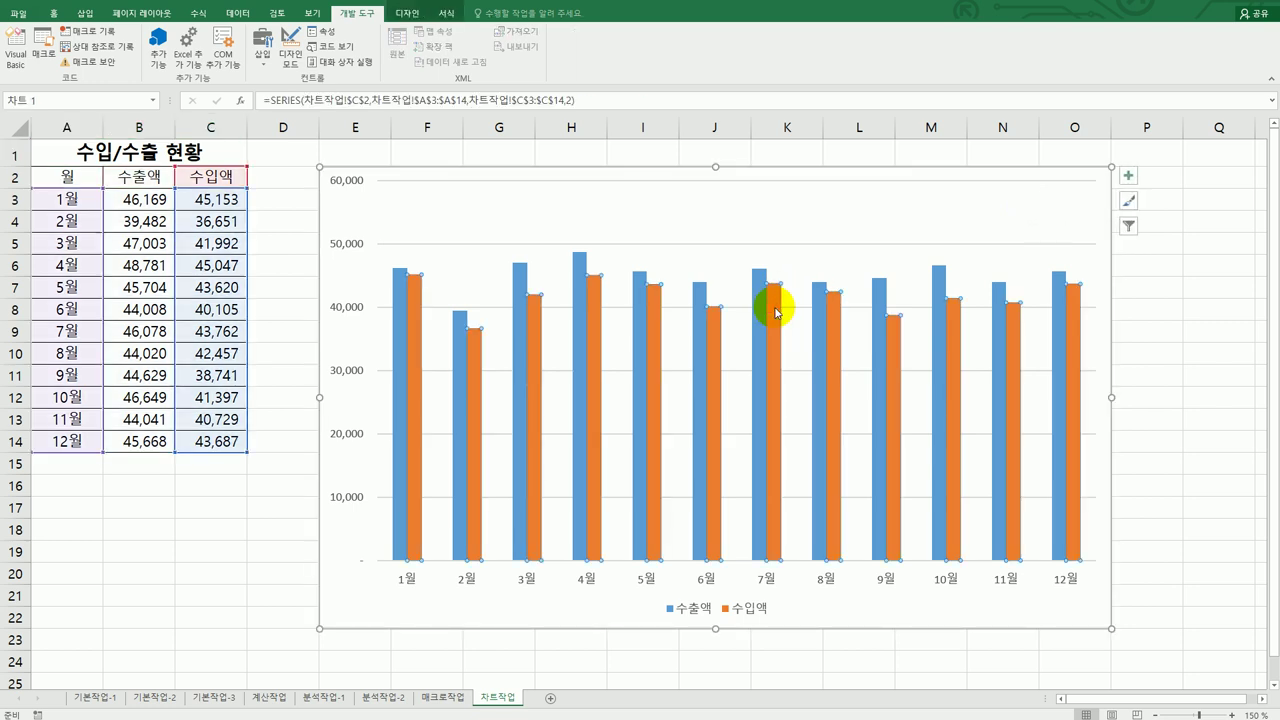
key(Delete)
mouse_move(775, 313)
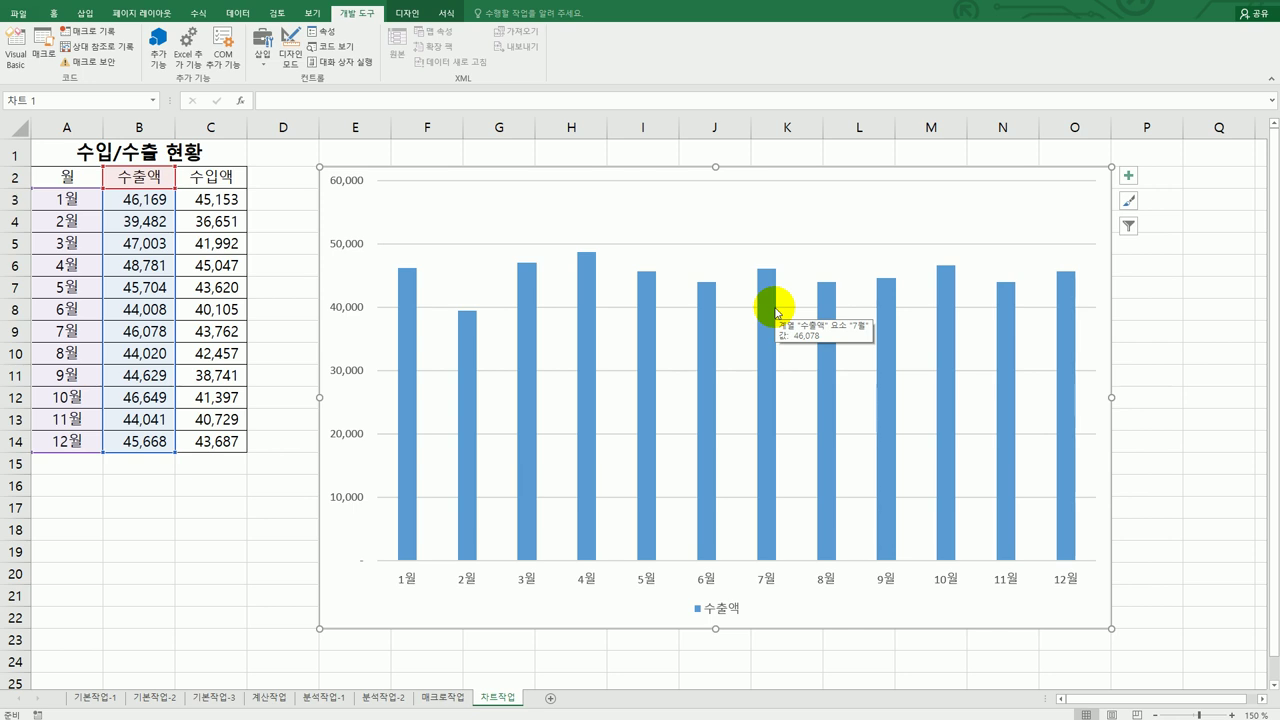
- Change the chart type to 3-D pie (3차원 원형) and delete the legend
right_click(787, 210)
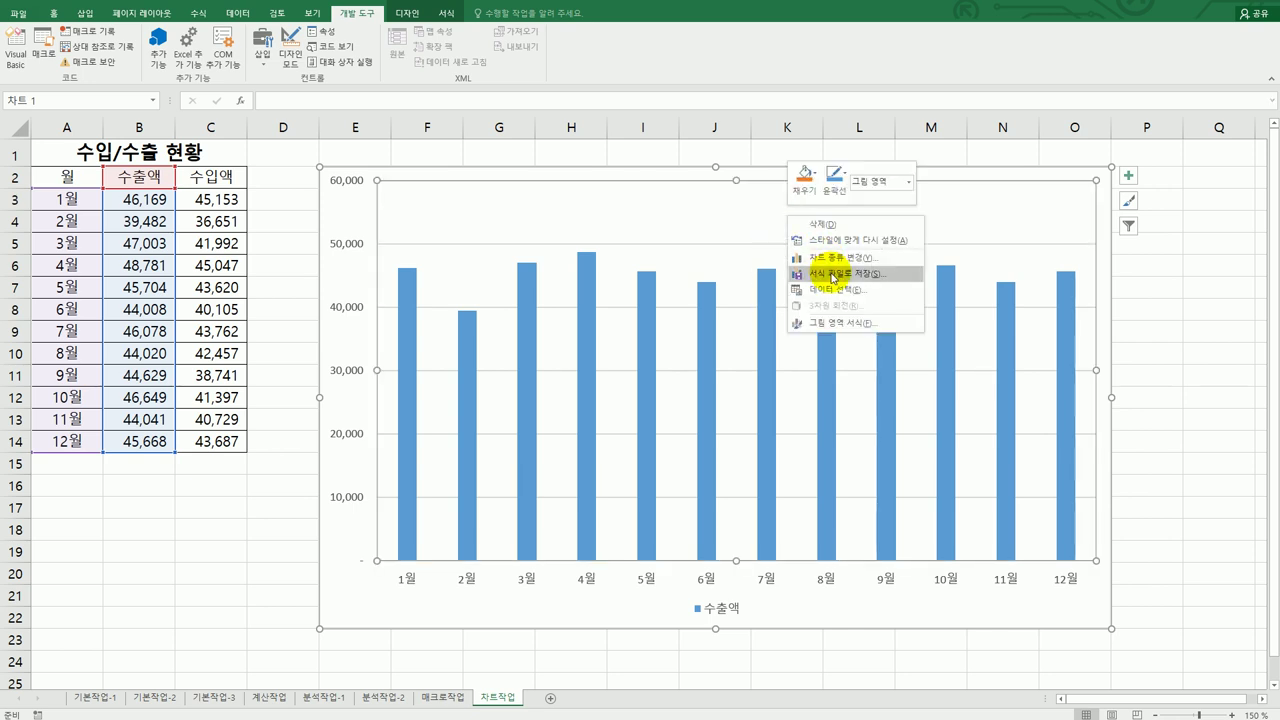
click(830, 257)
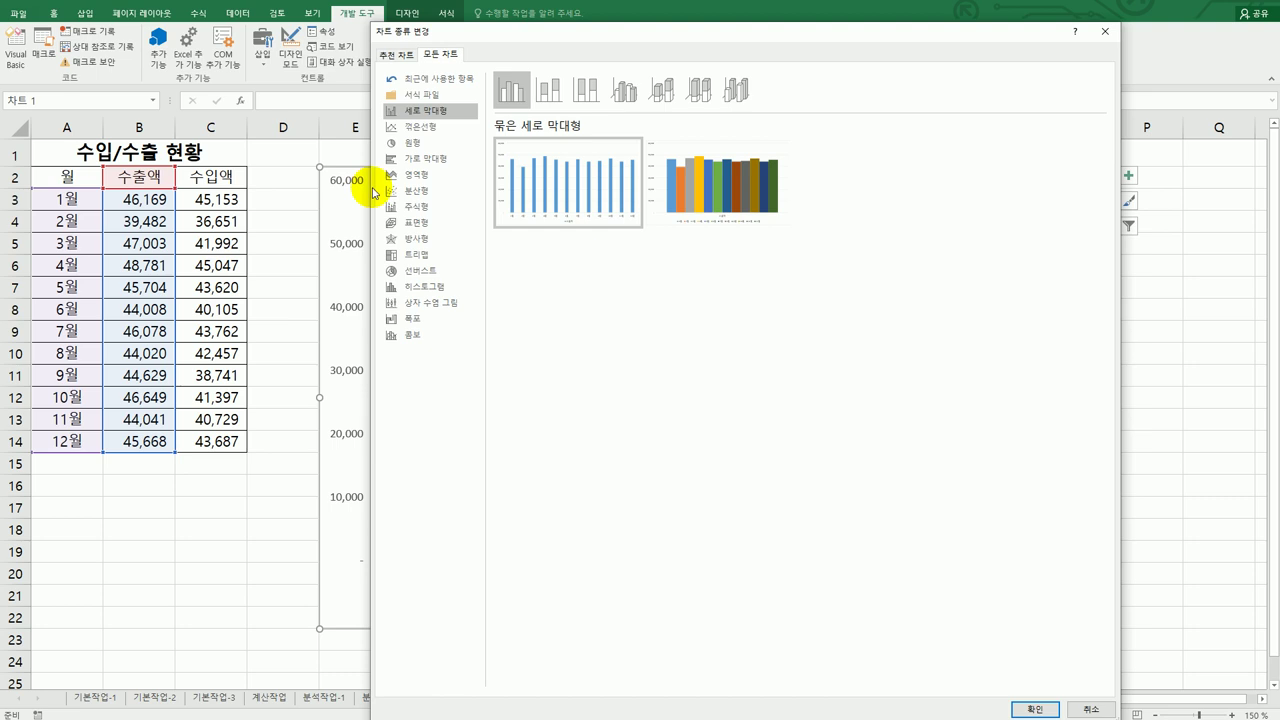
click(430, 145)
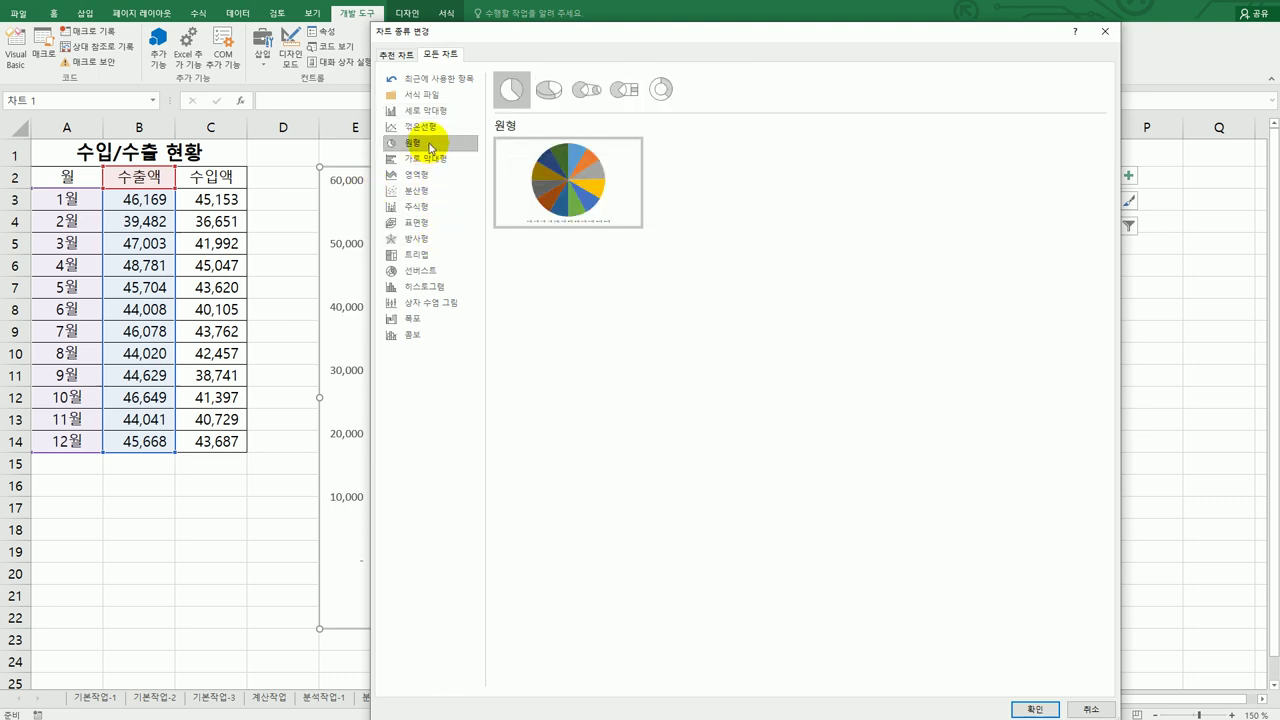
click(548, 92)
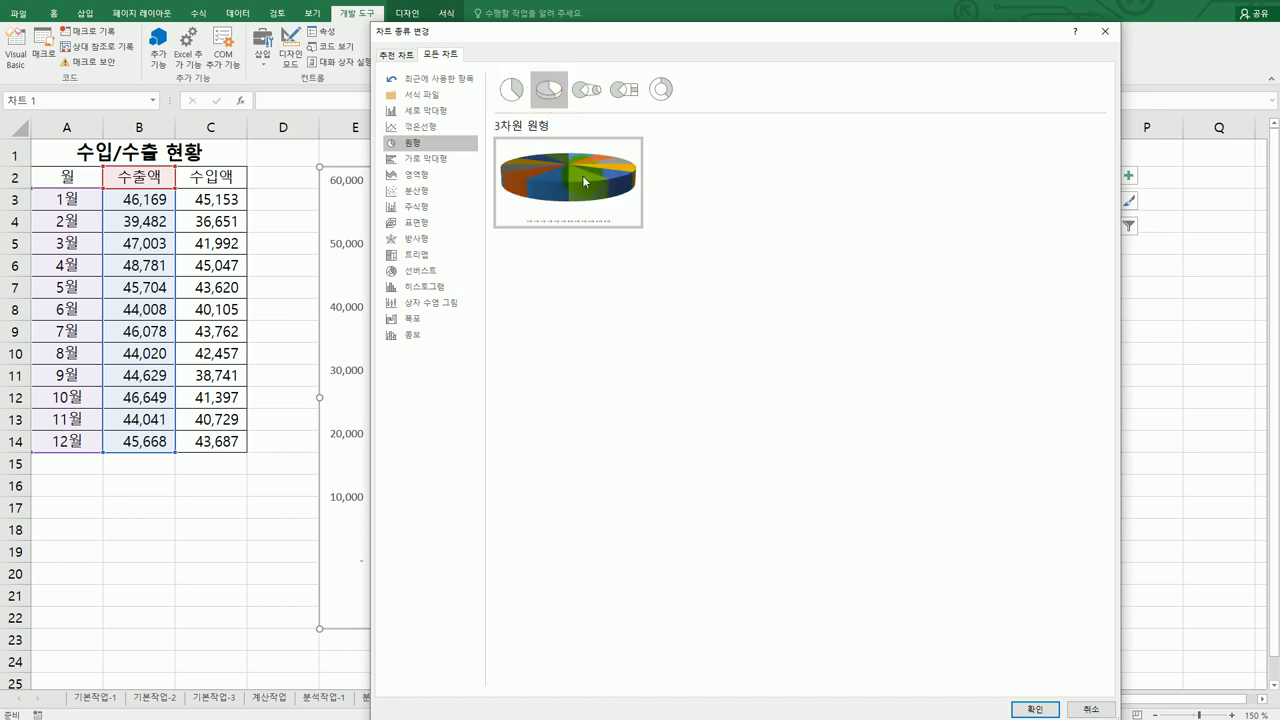
click(1035, 709)
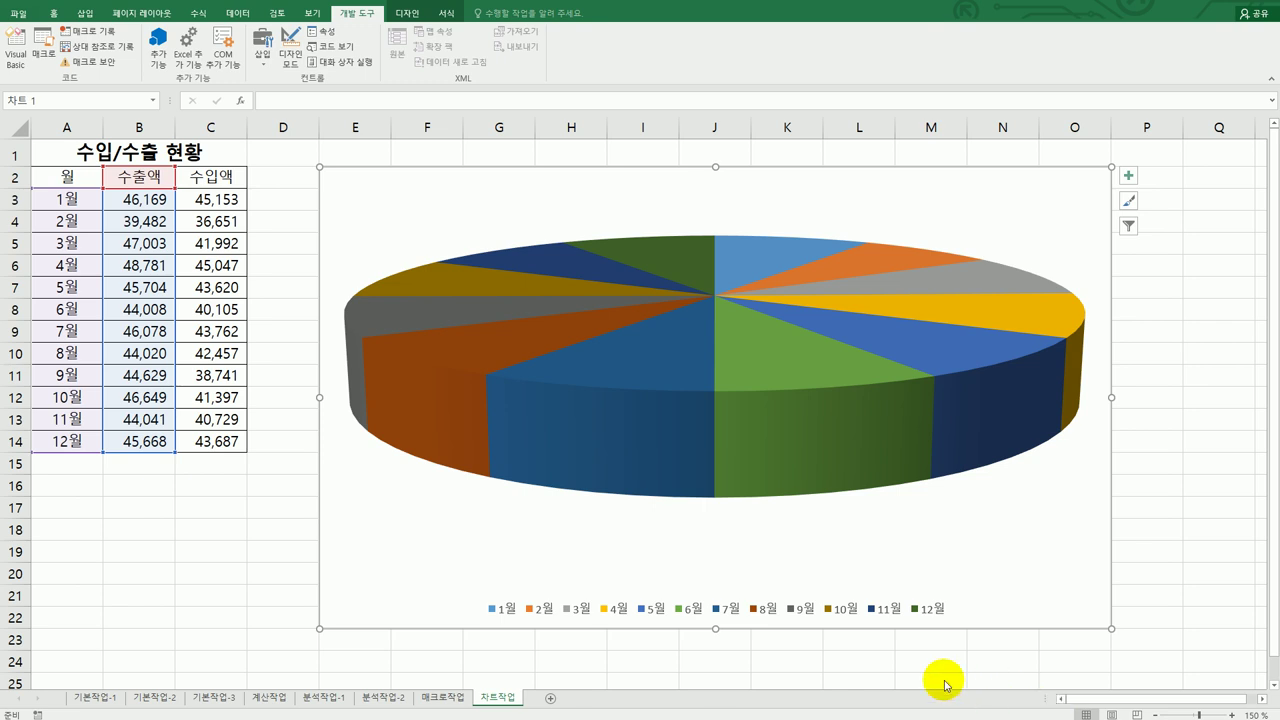
click(873, 612)
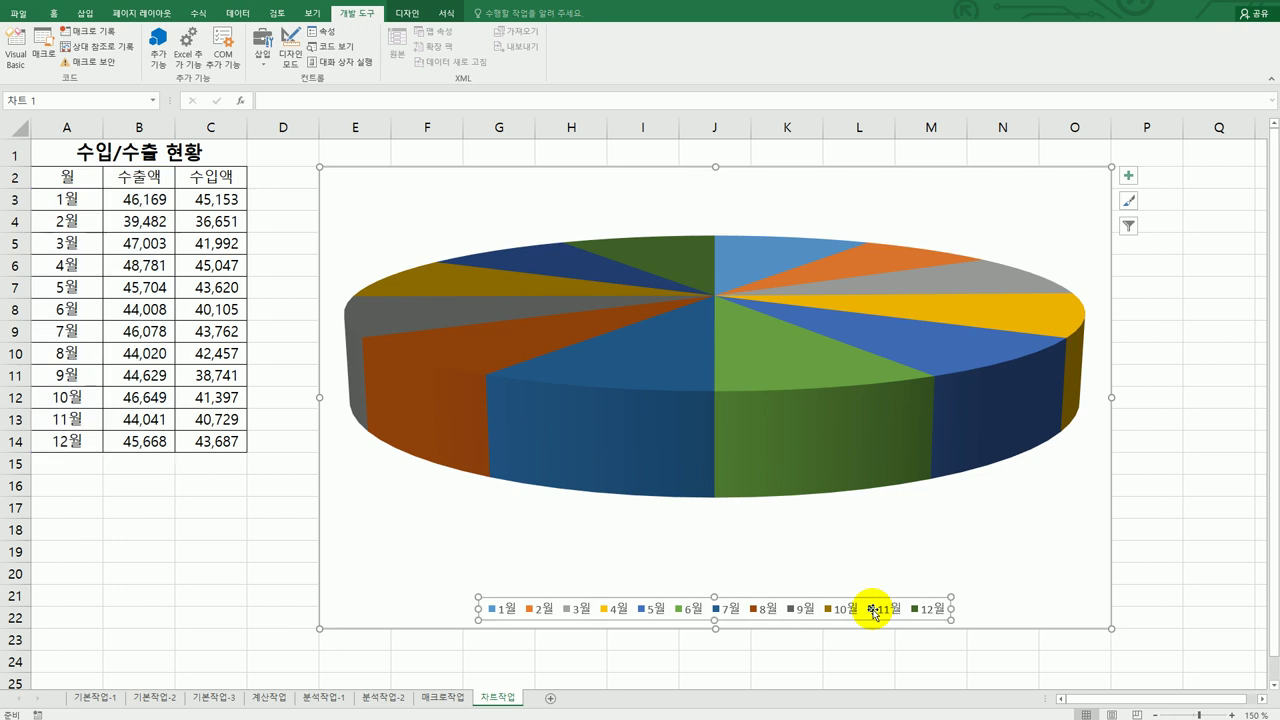
key(Delete)
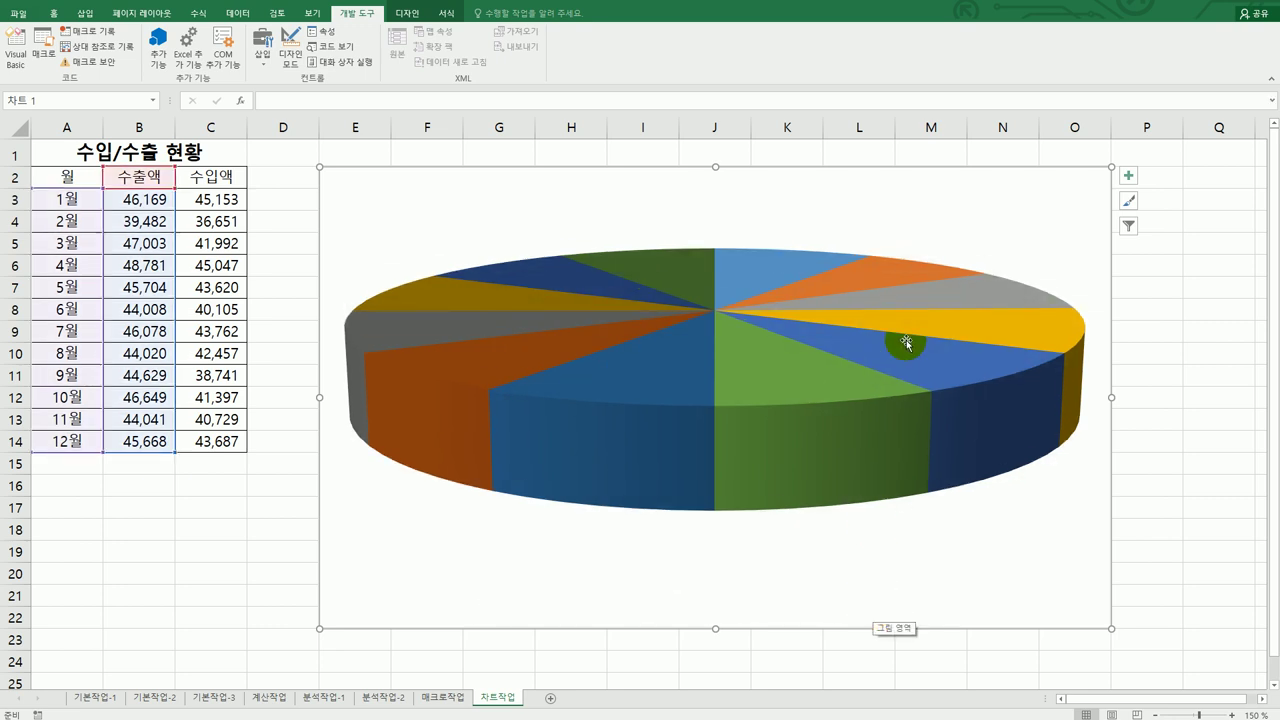
- Set the pie chart's 3-D rotation to 30° for the Y rotation
right_click(935, 231)
click(984, 322)
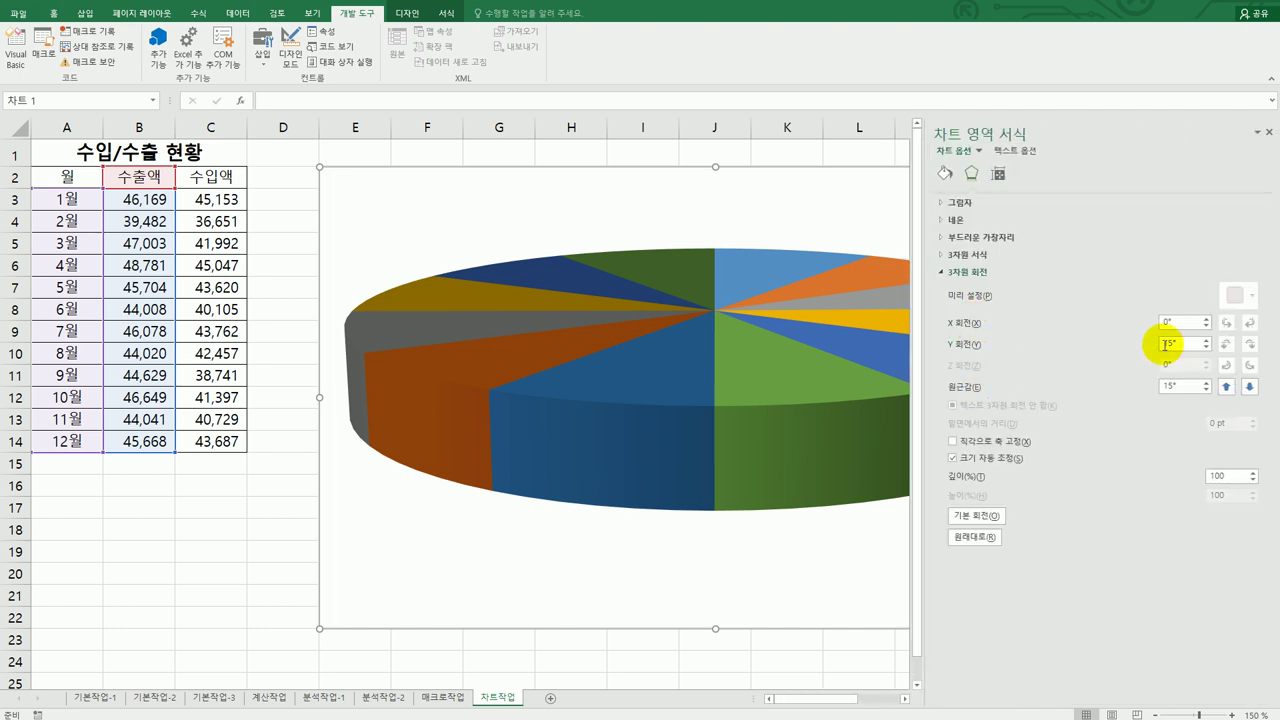
drag(1180, 344, 1138, 352)
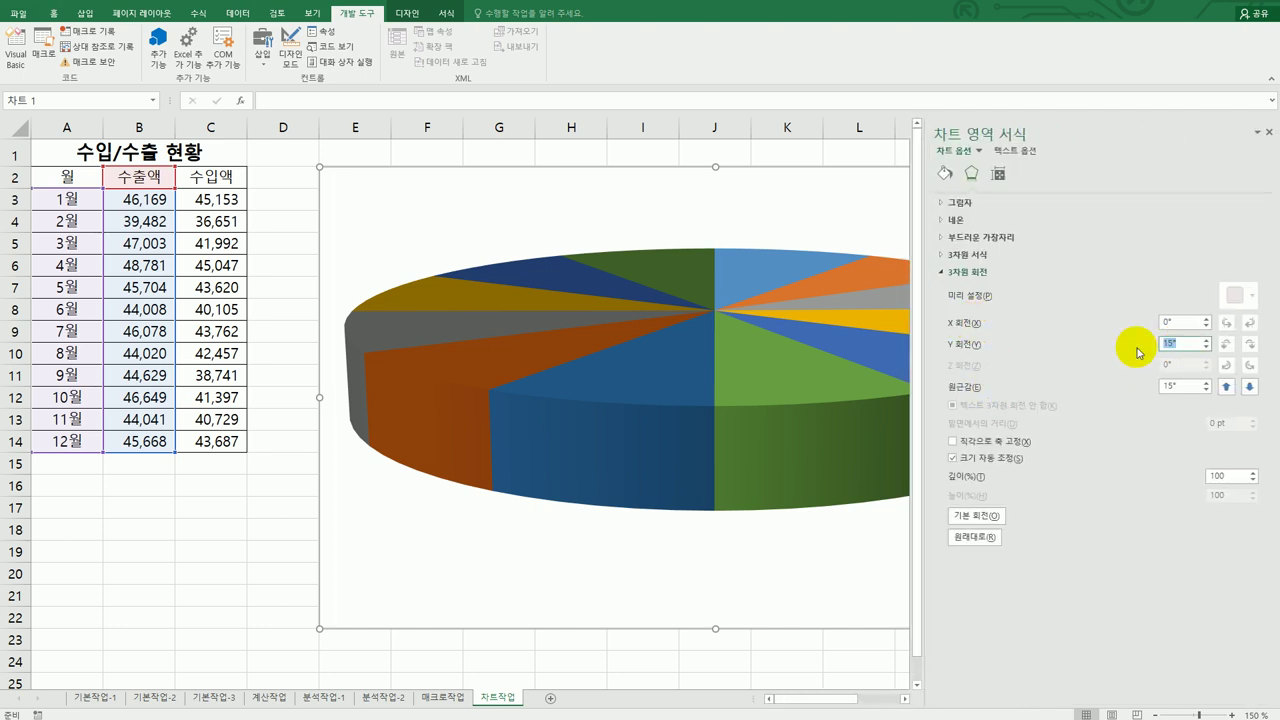
text(30)
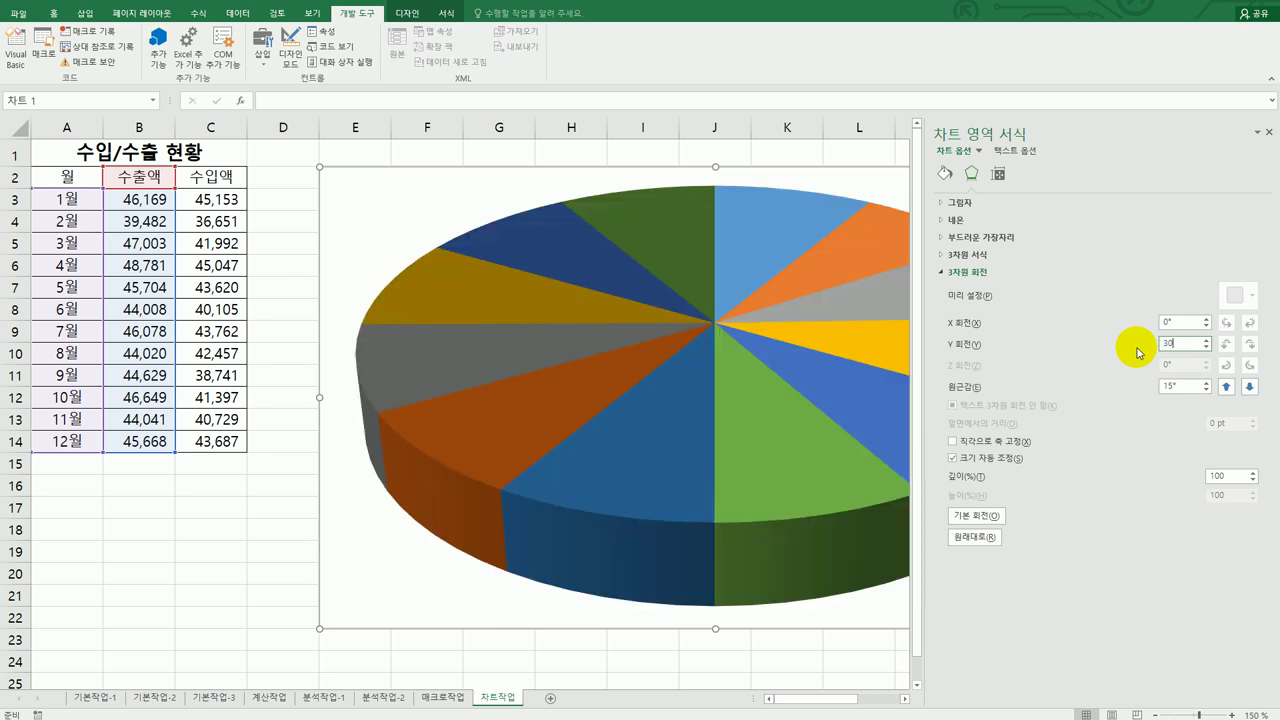
- Set the pie series' first slice angle (첫째 조각의 각) to 20° and the pie explosion (쪼개진 원형) to 10%
click(773, 250)
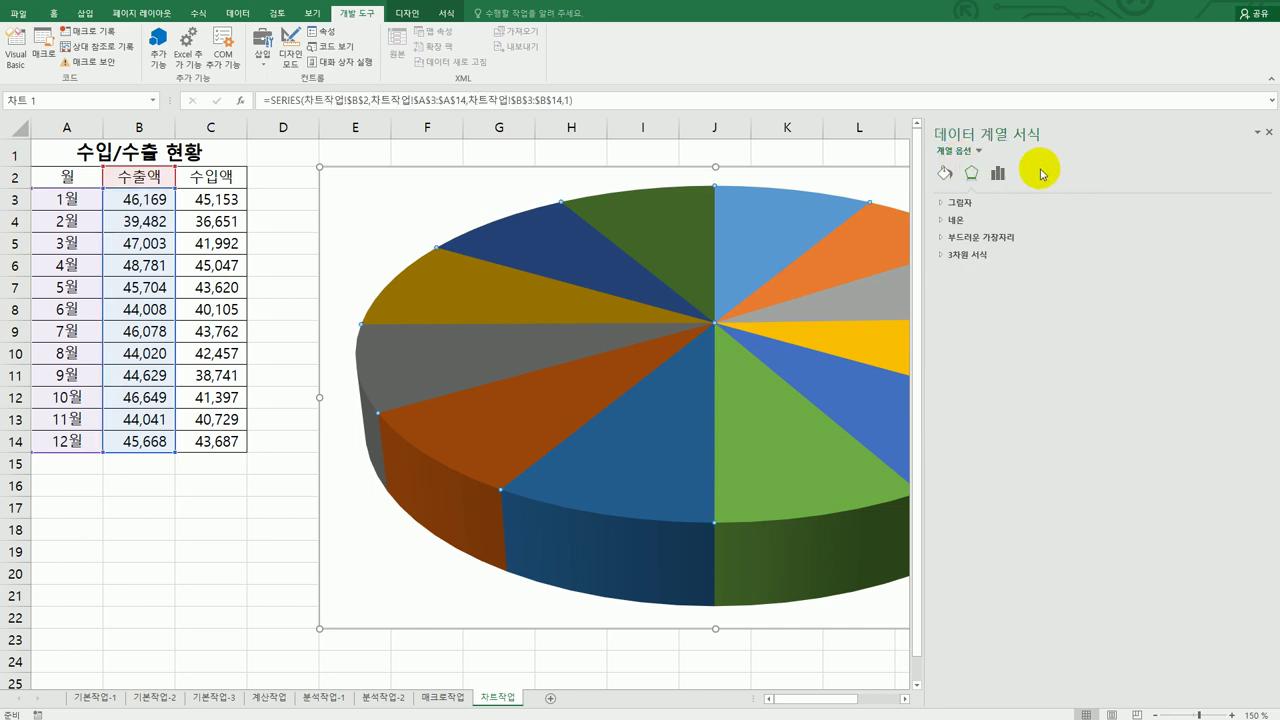
click(997, 178)
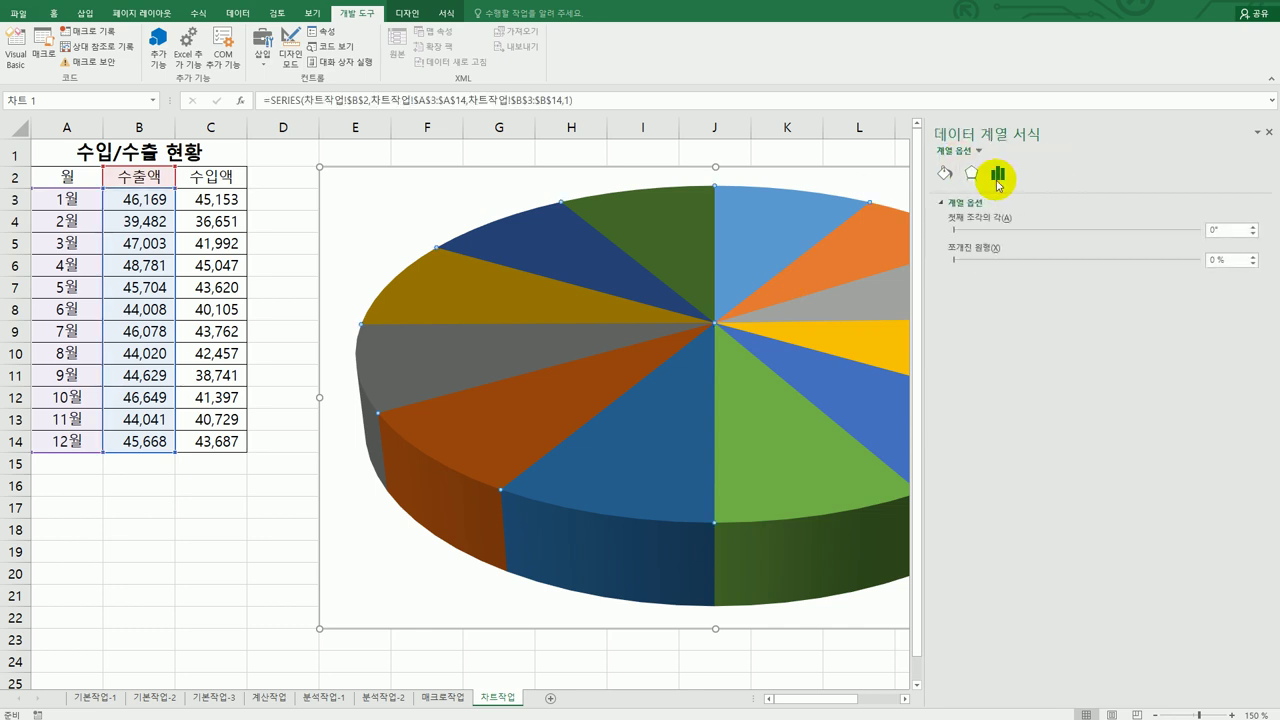
drag(1223, 229, 1196, 237)
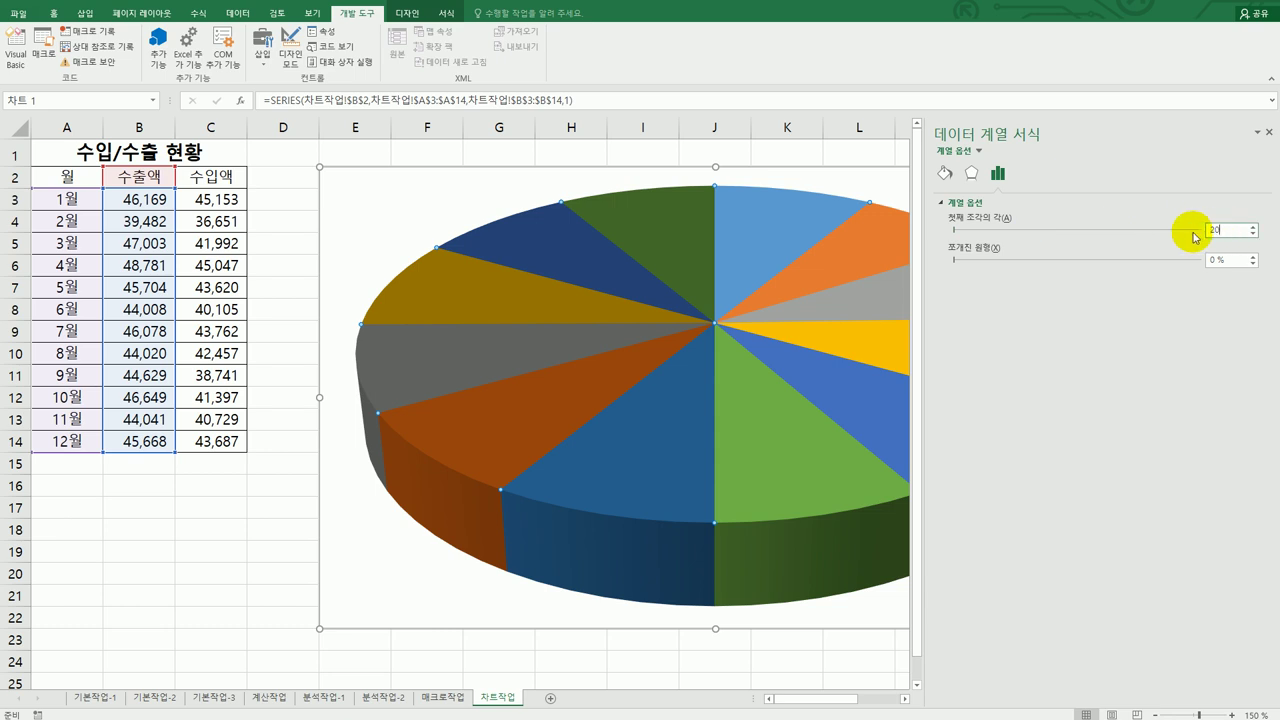
drag(1236, 262, 1160, 260)
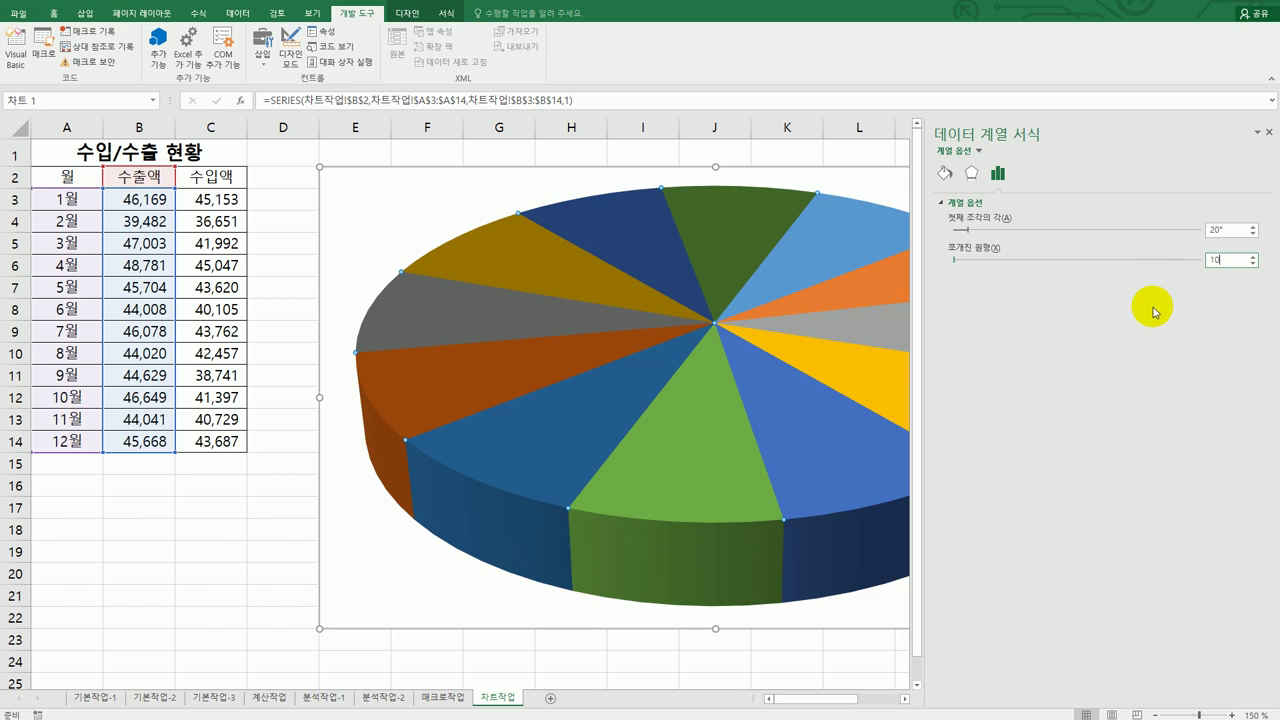
click(884, 602)
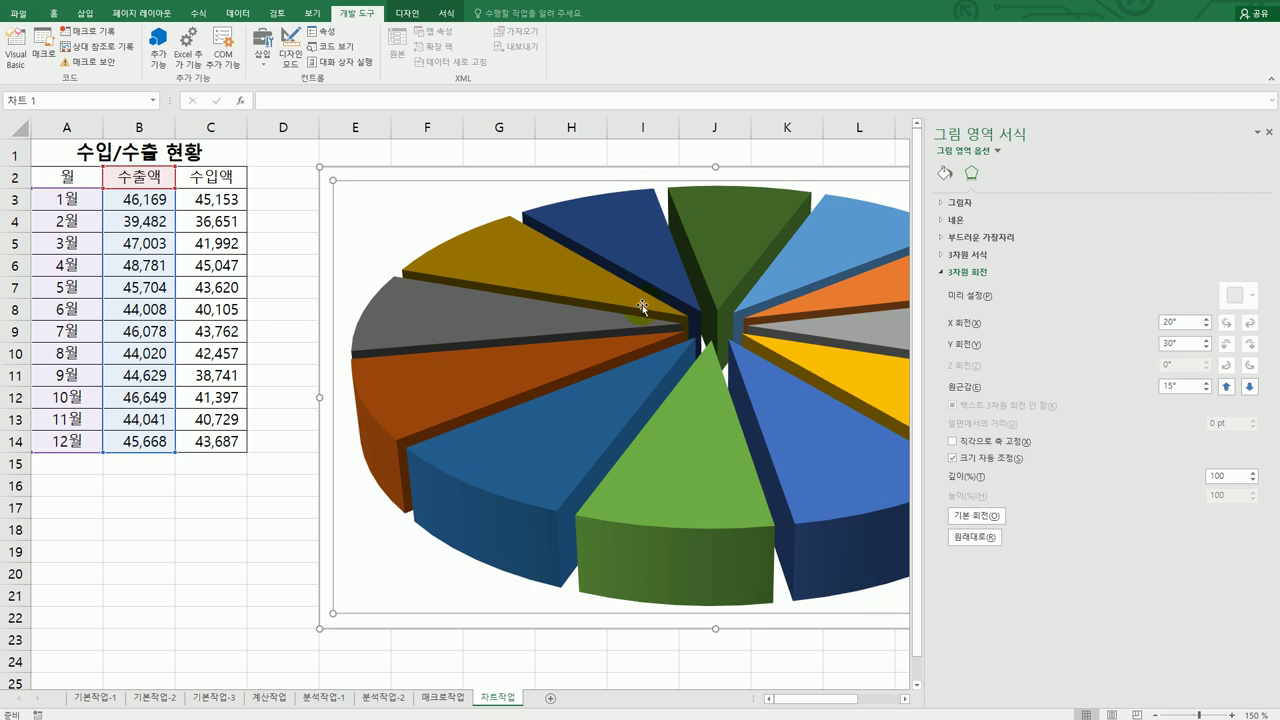
- Add data labels showing the category name (항목 이름) and value (값), positioned at the inside end (안쪽 끝에)
mouse_move(794, 352)
click(904, 700)
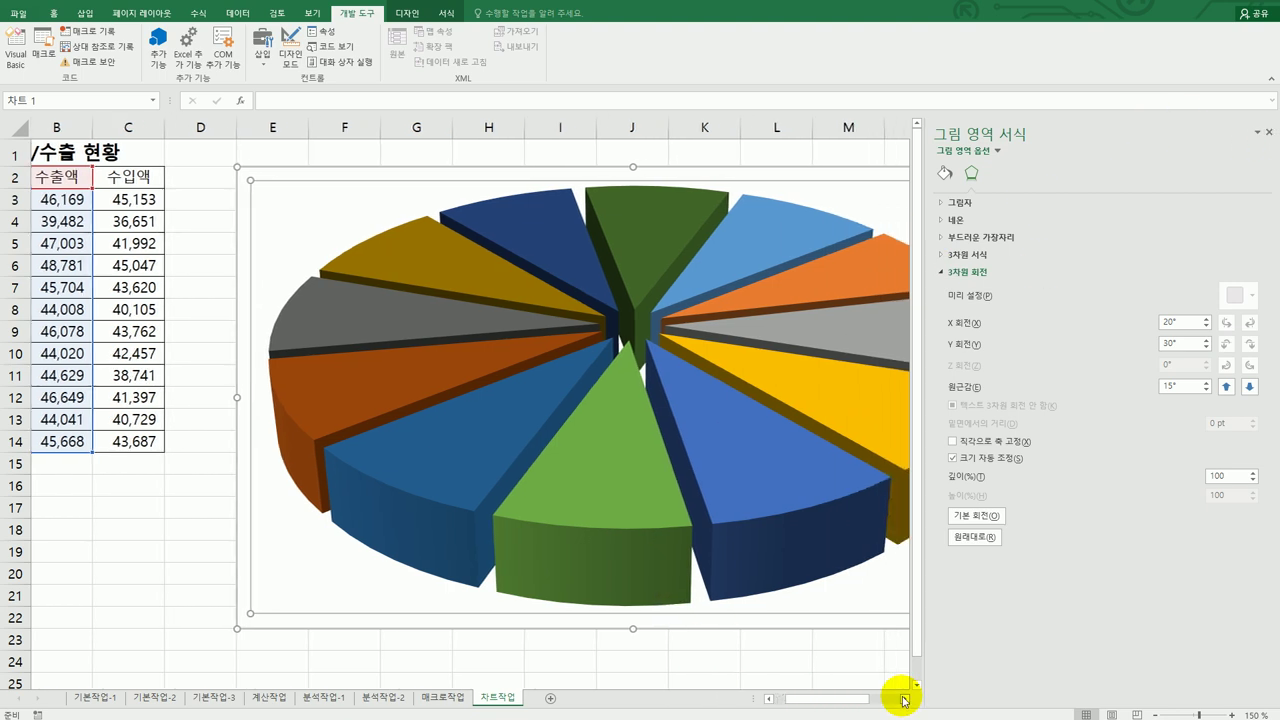
click(904, 700)
click(904, 700)
click(902, 698)
click(902, 698)
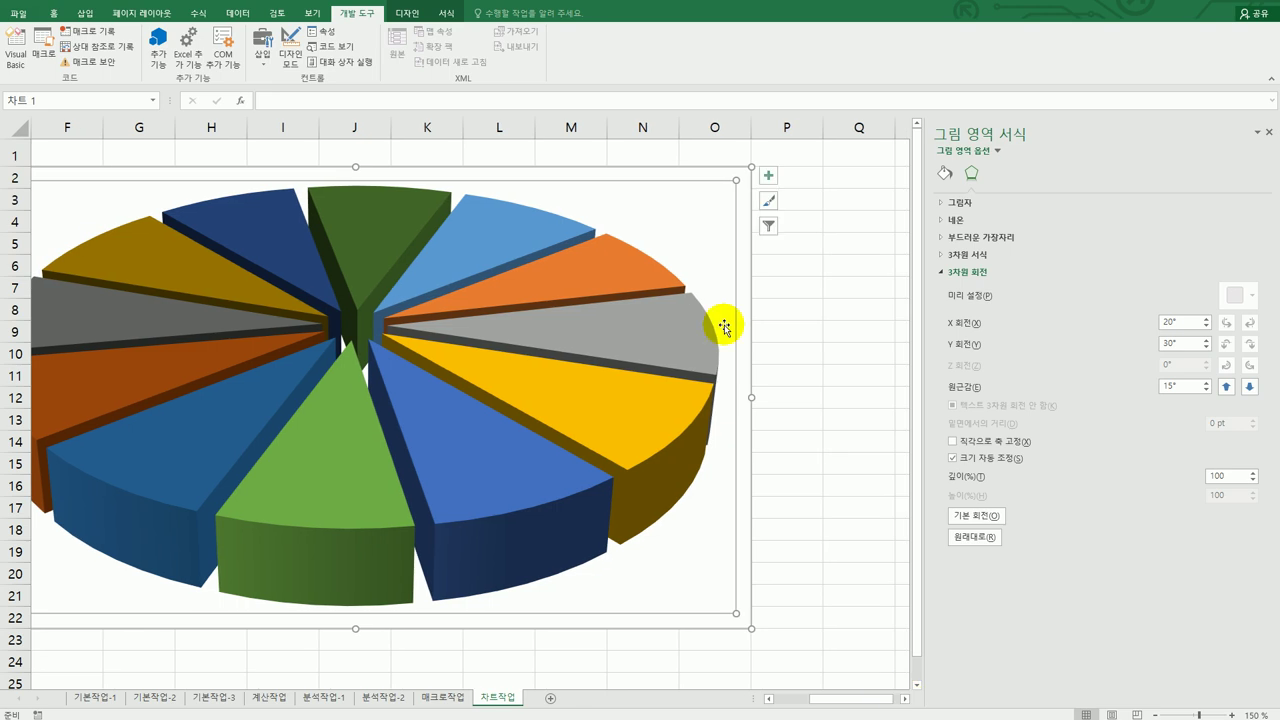
click(772, 176)
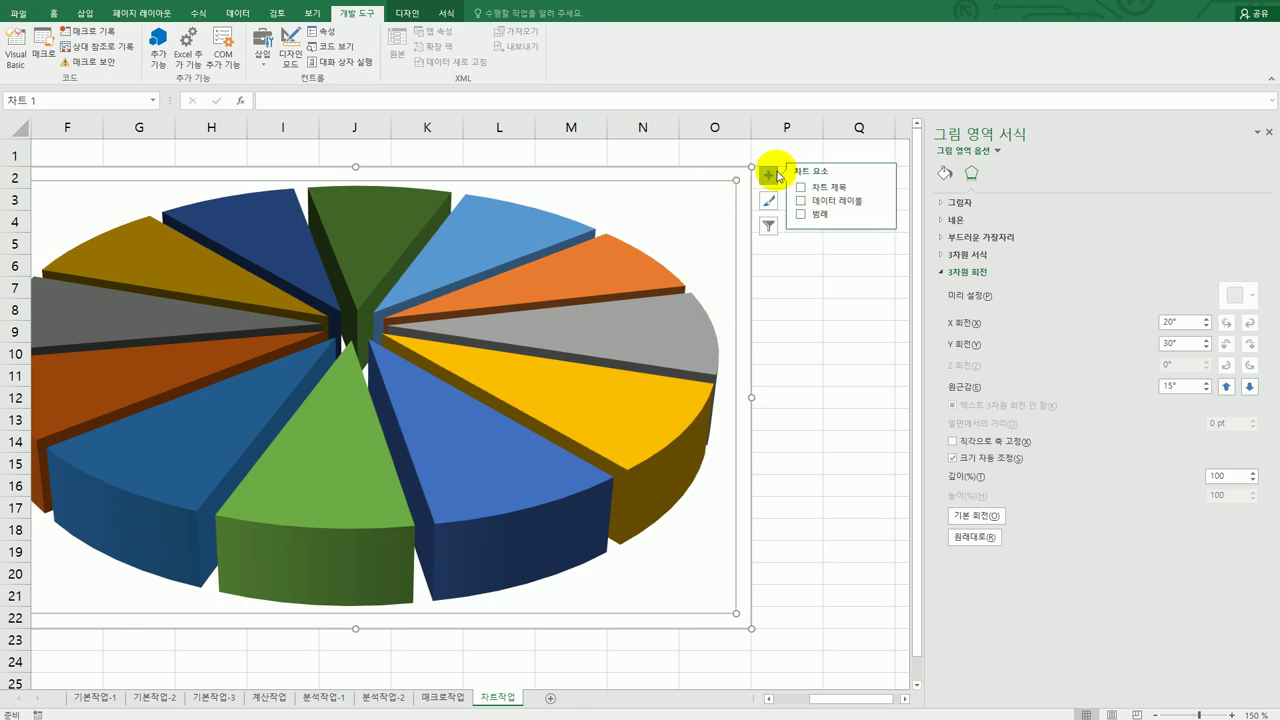
click(883, 205)
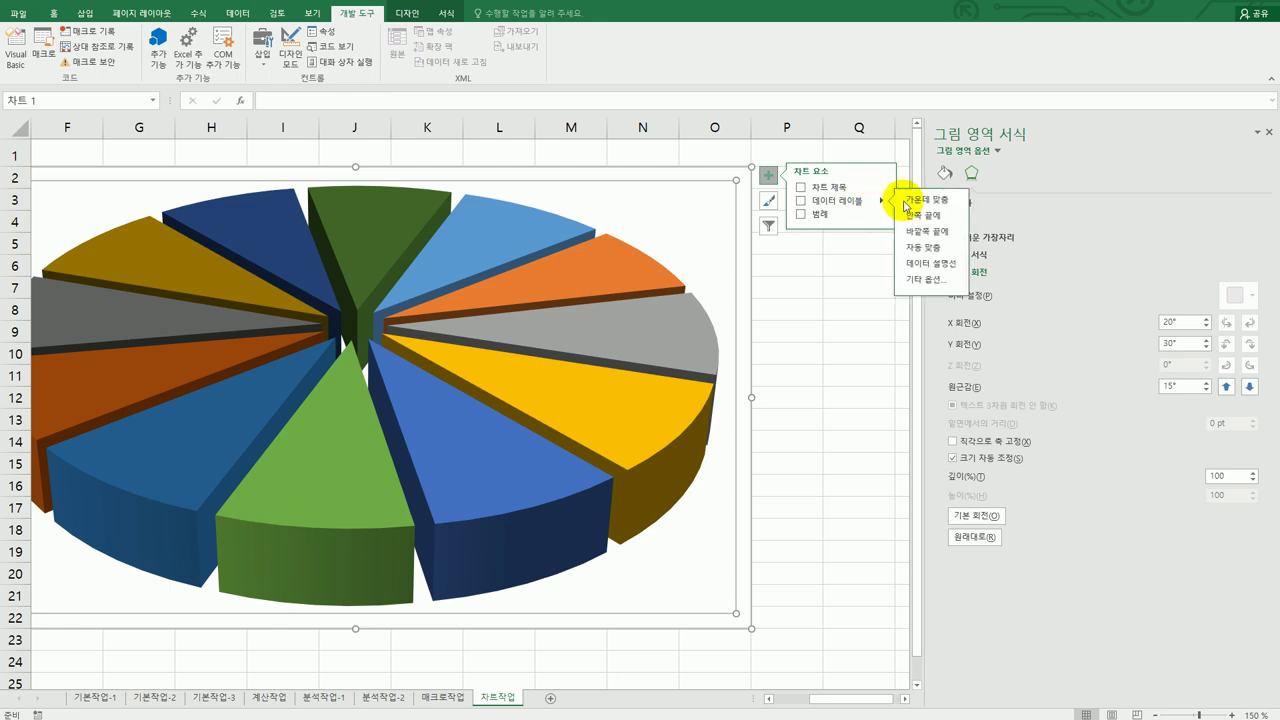
click(932, 279)
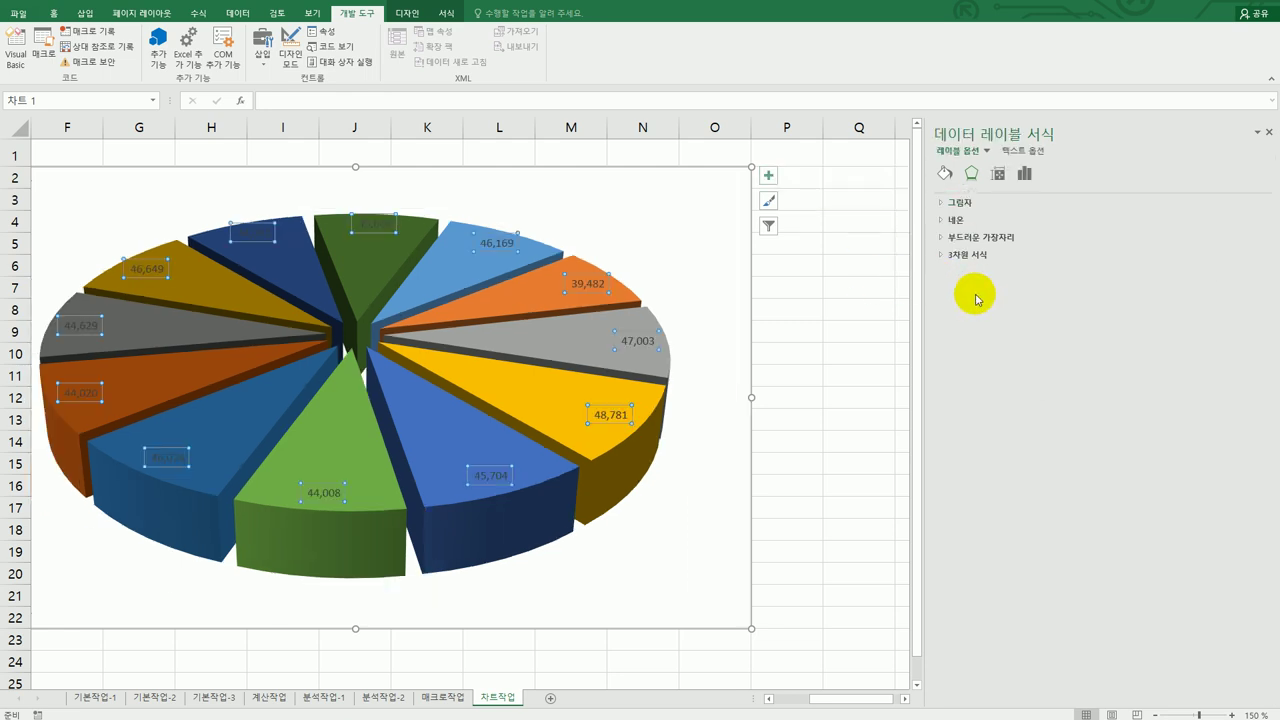
click(1020, 182)
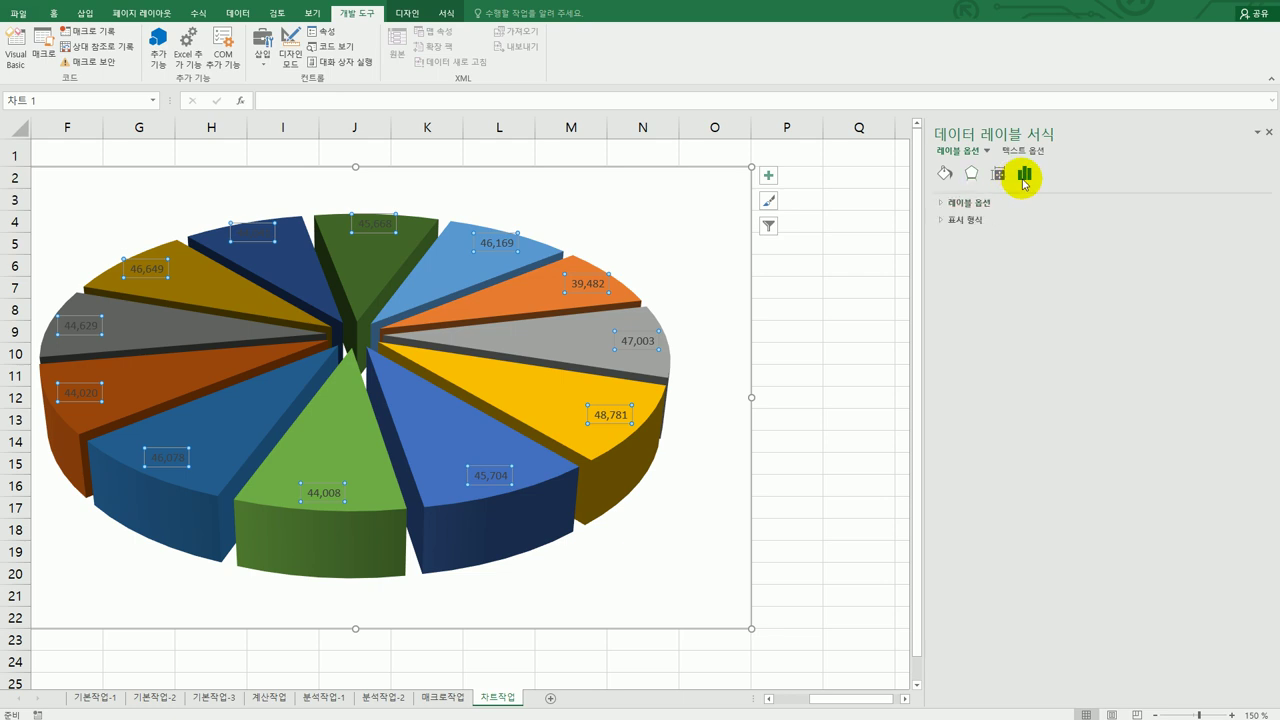
click(995, 201)
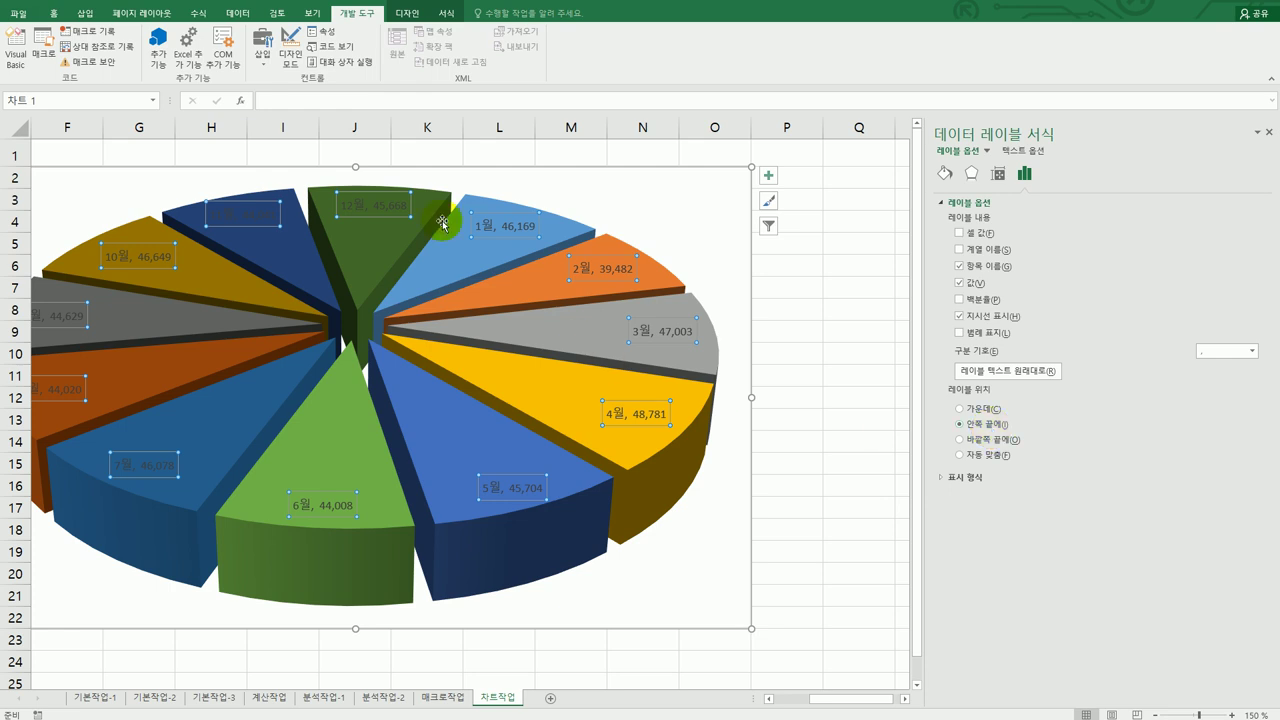
- Format the data labels with the font colour white, background 1 (흰색, 배경 1), size 11 and bold
click(55, 14)
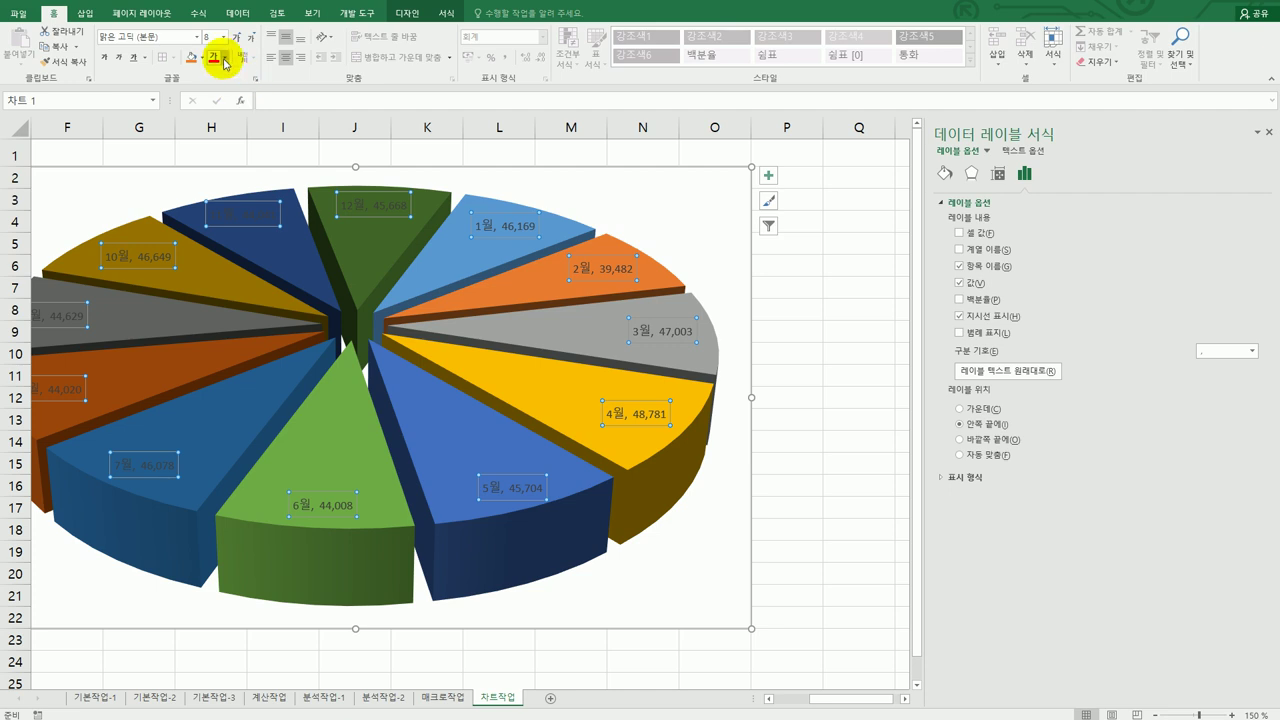
click(225, 57)
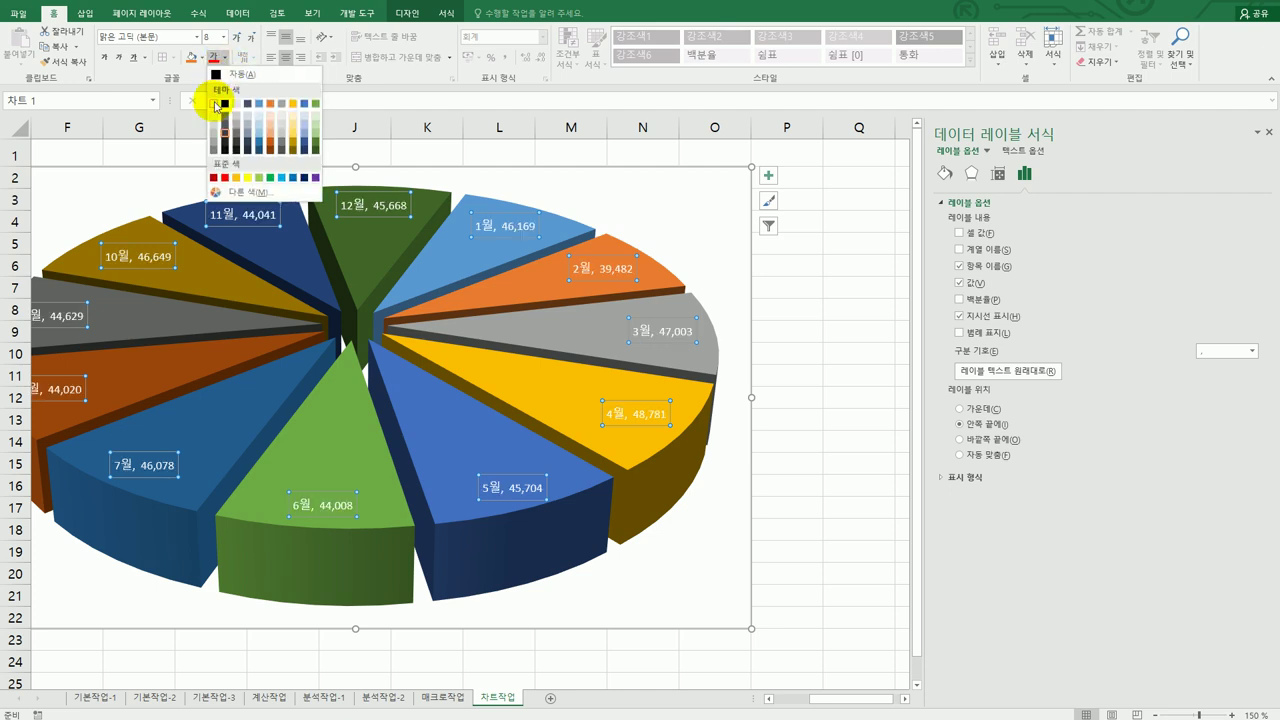
click(216, 104)
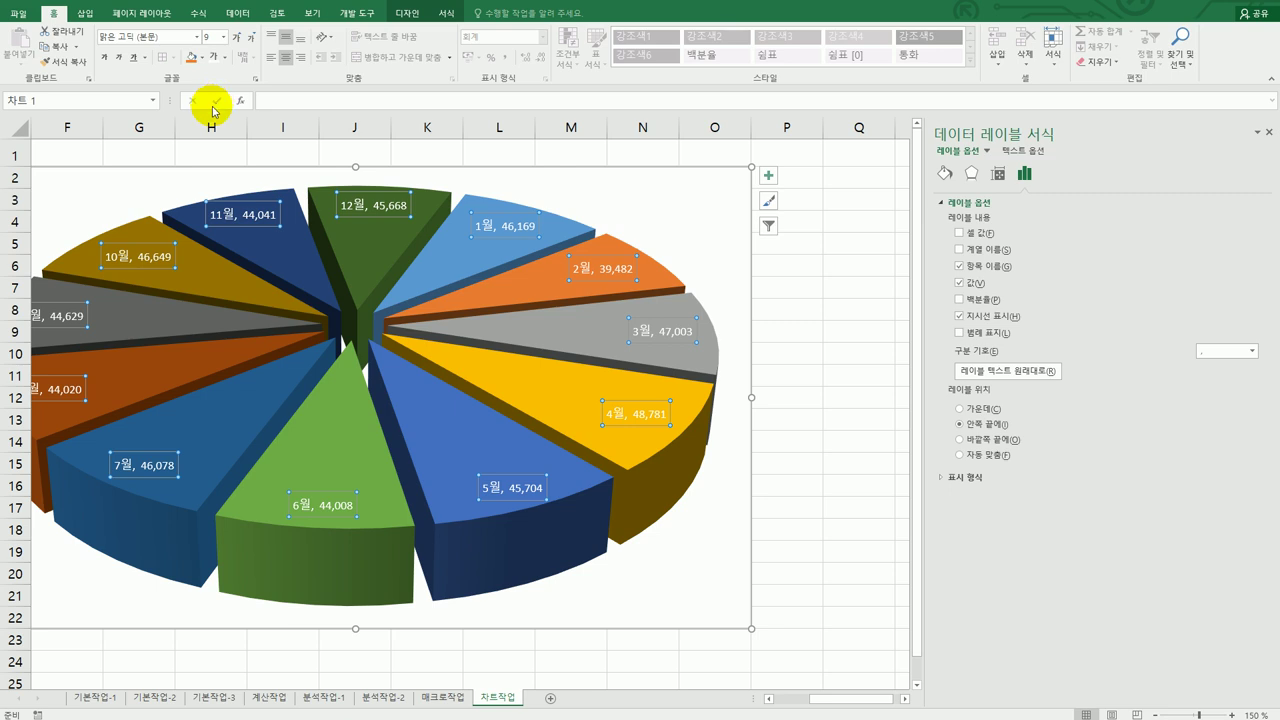
click(224, 38)
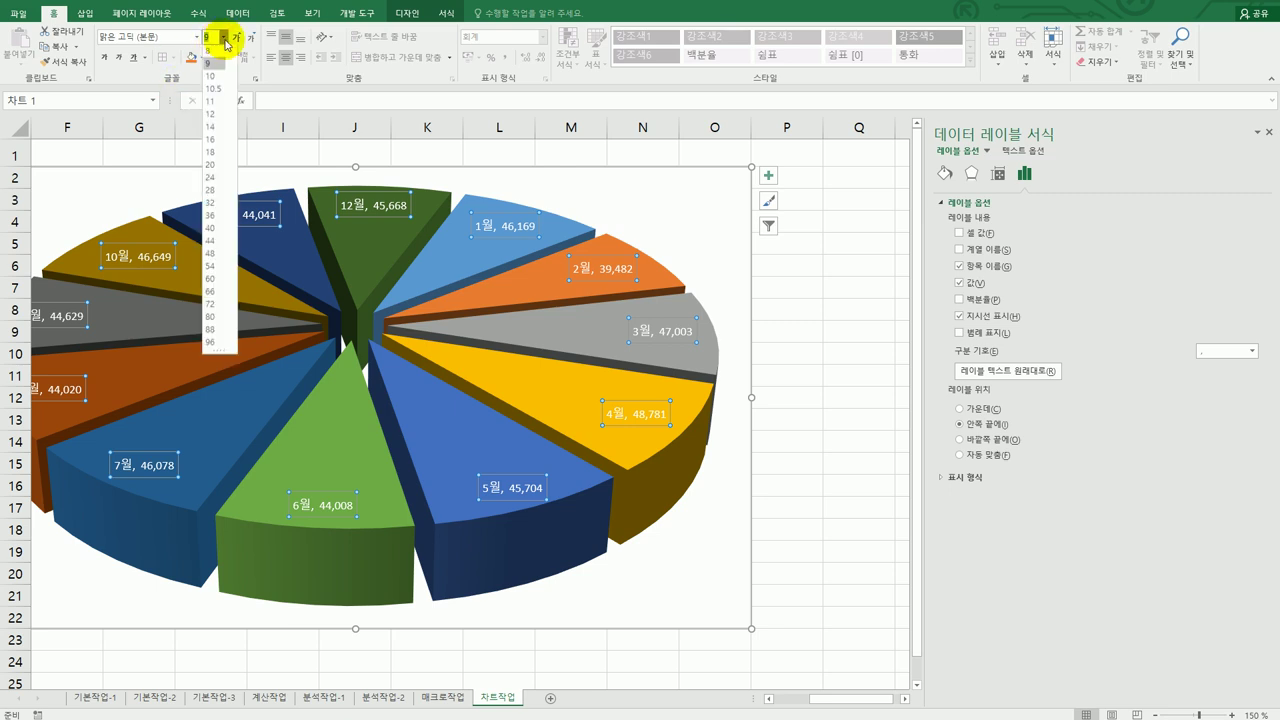
click(217, 104)
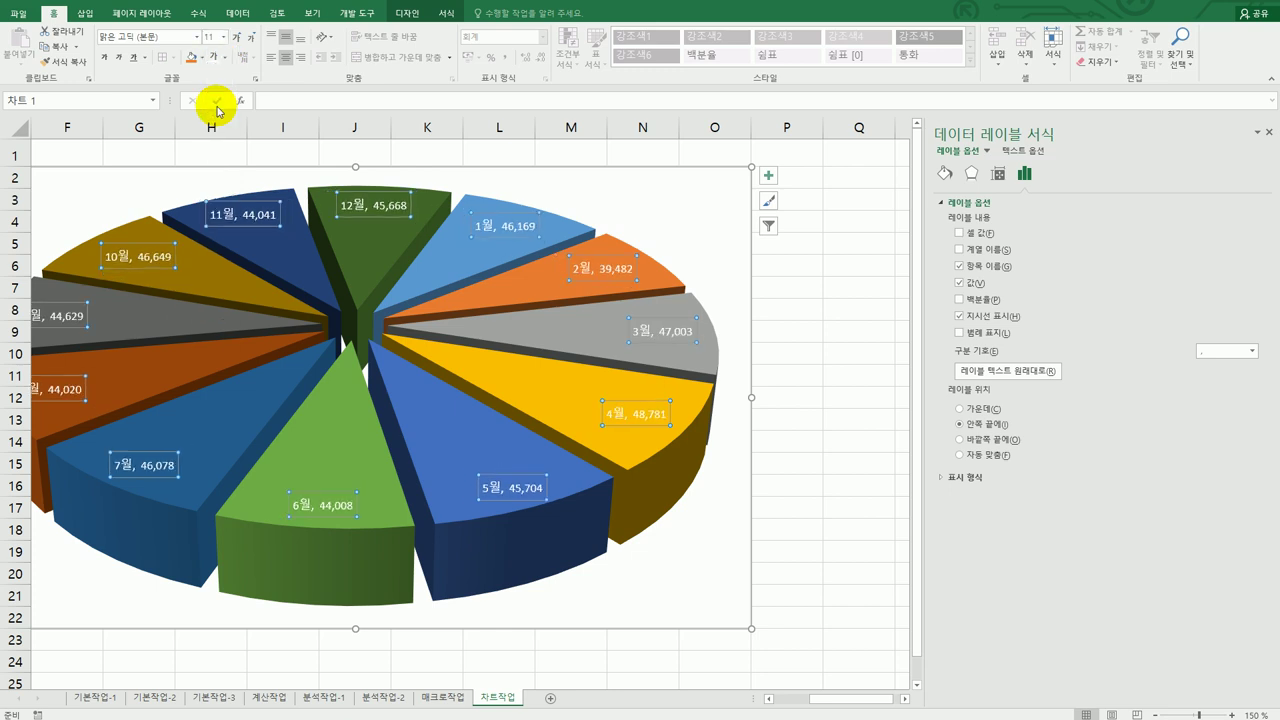
click(105, 58)
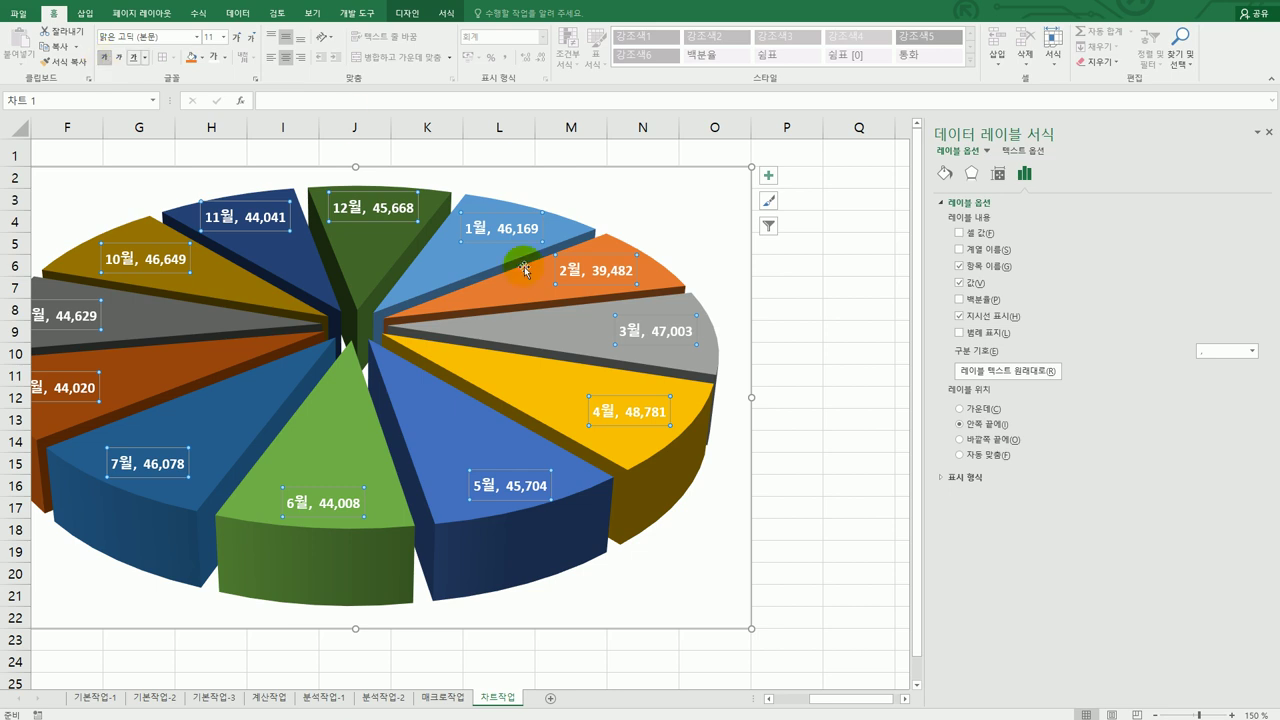
- Add a chart title to the pie chart with the text 월별 수출 현황
click(768, 177)
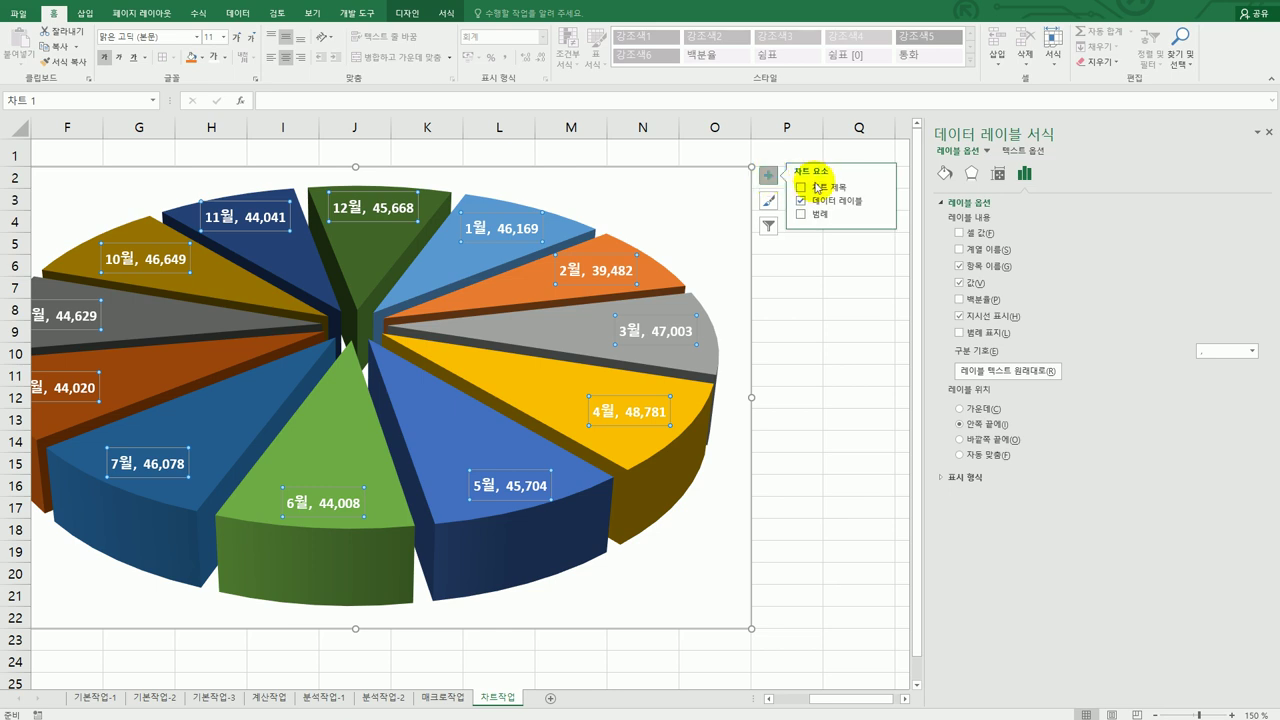
click(803, 187)
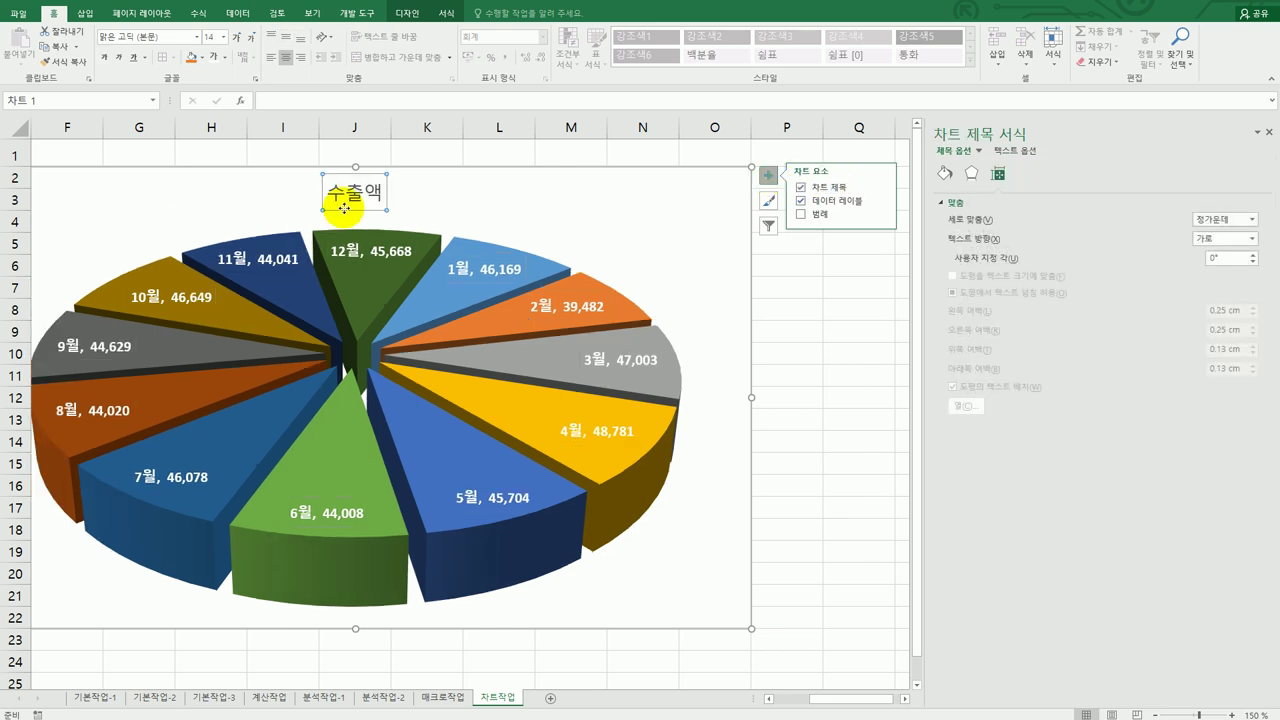
drag(330, 193, 390, 196)
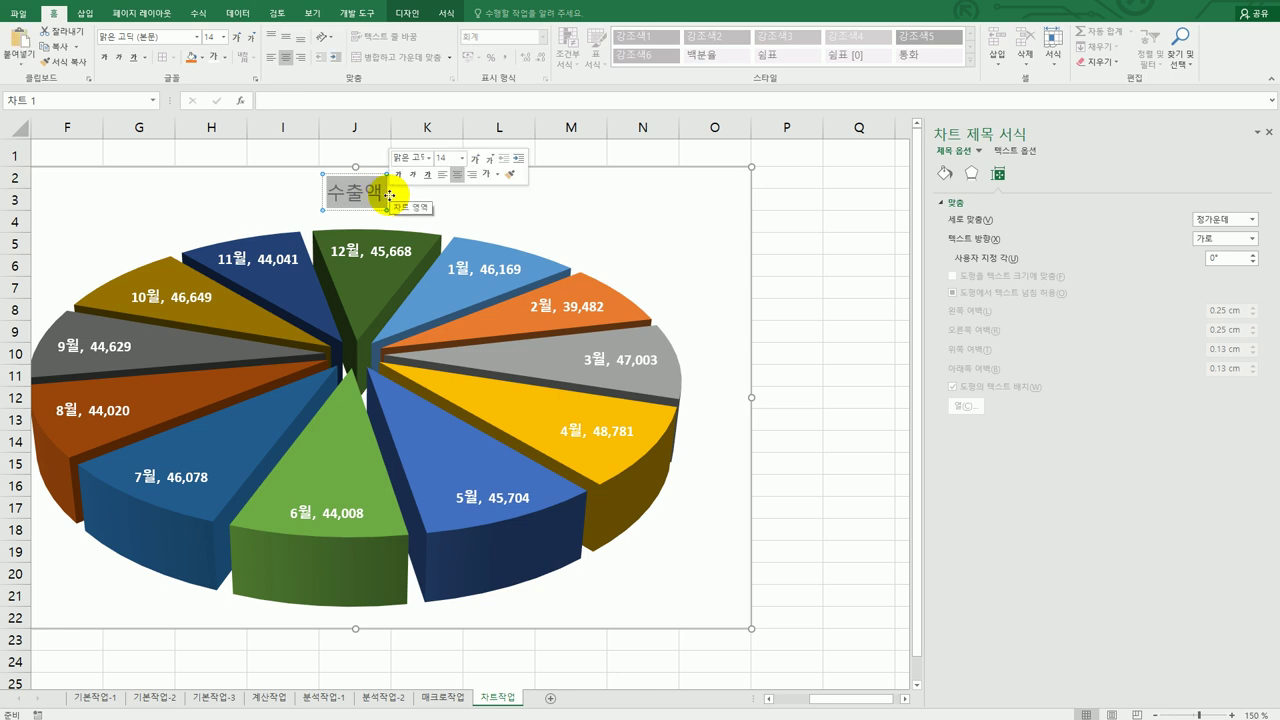
text(월별 수출 현황)
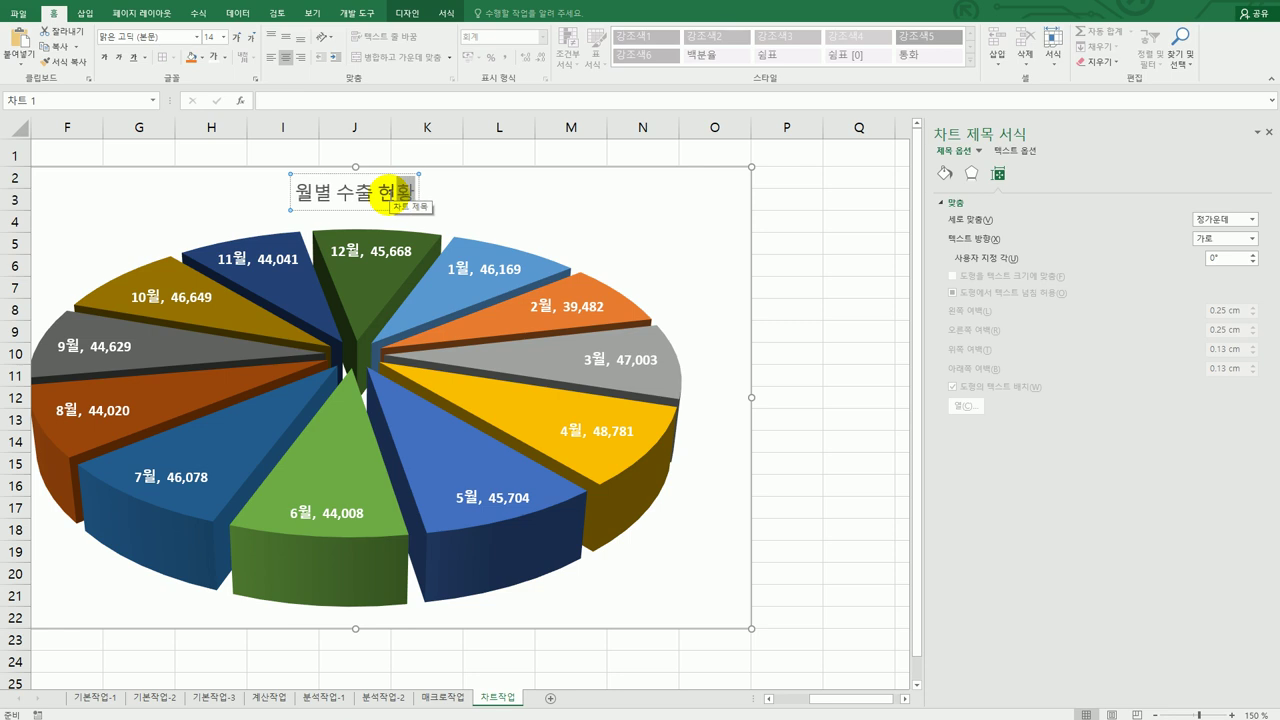
- Format the chart title in the 궁서체 font at size 20
click(344, 215)
click(344, 200)
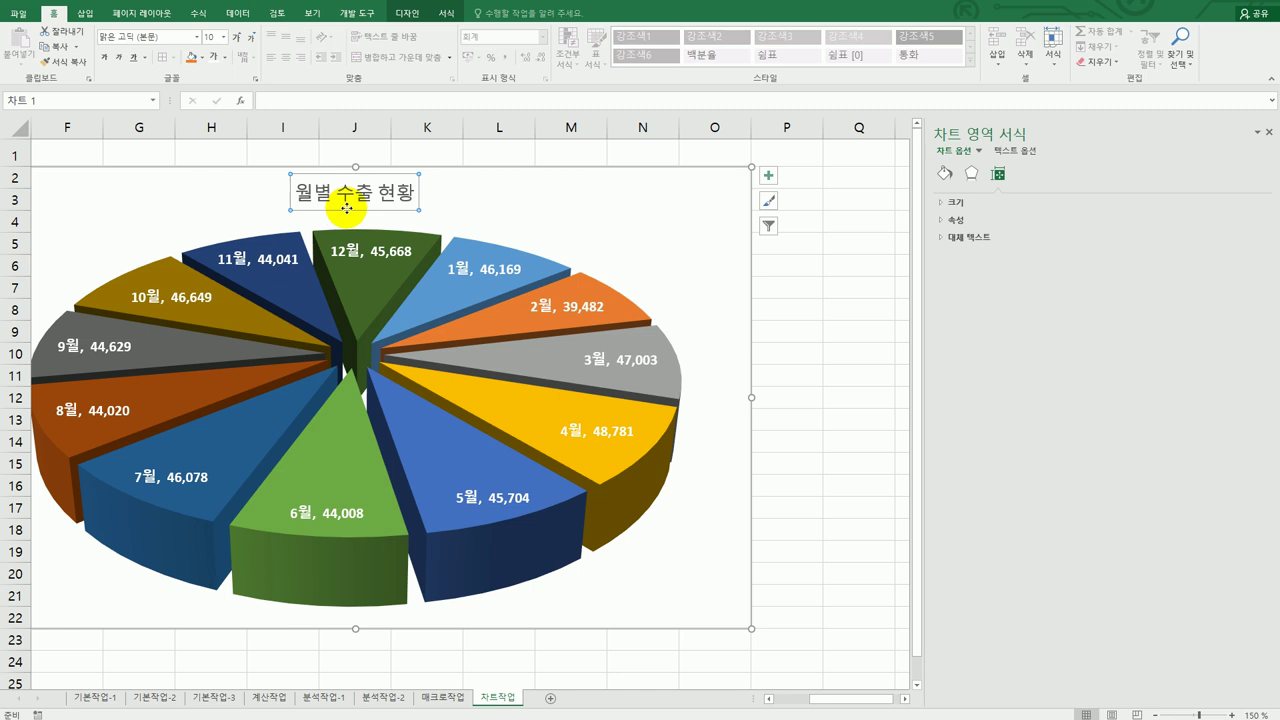
click(196, 37)
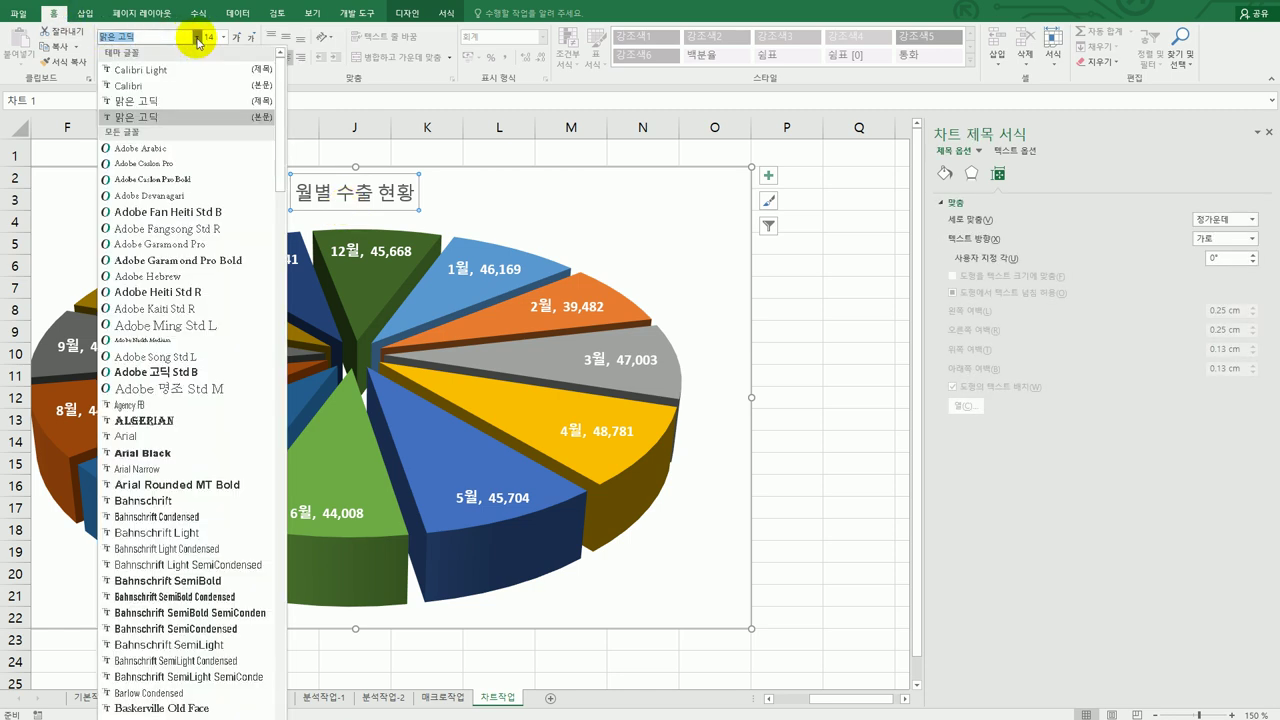
drag(280, 126, 308, 715)
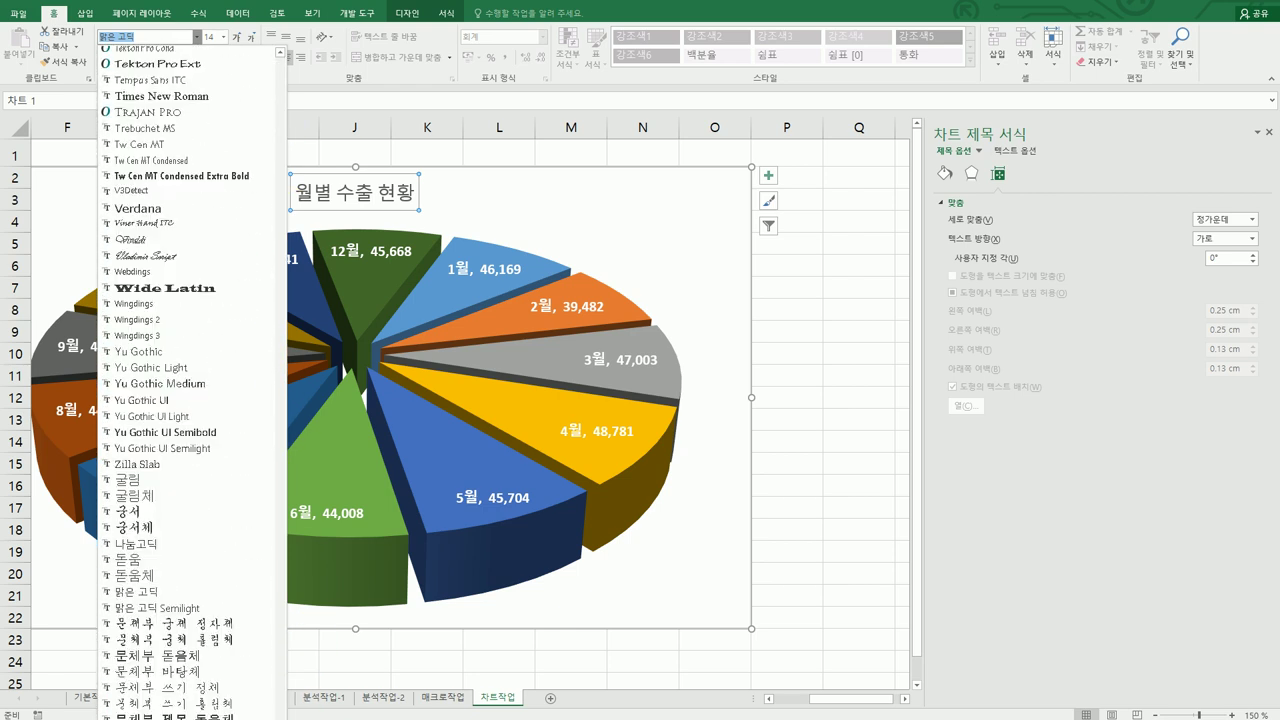
click(160, 530)
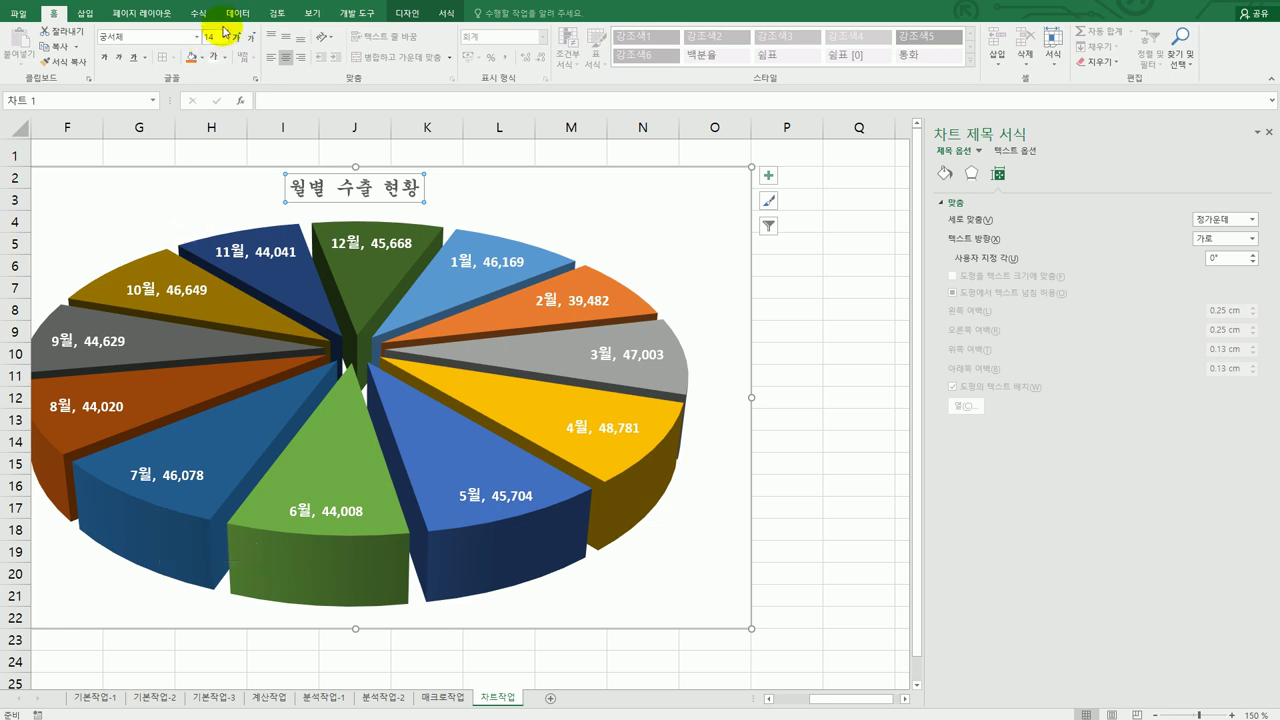
click(224, 37)
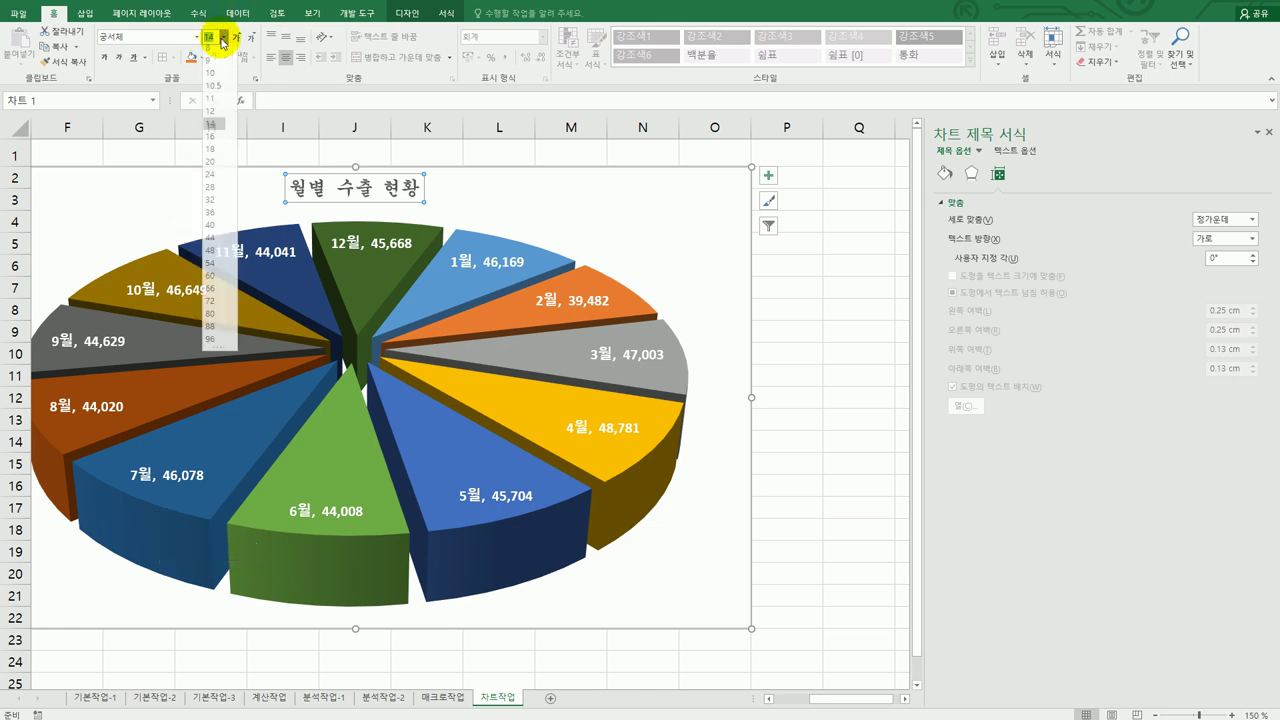
click(212, 167)
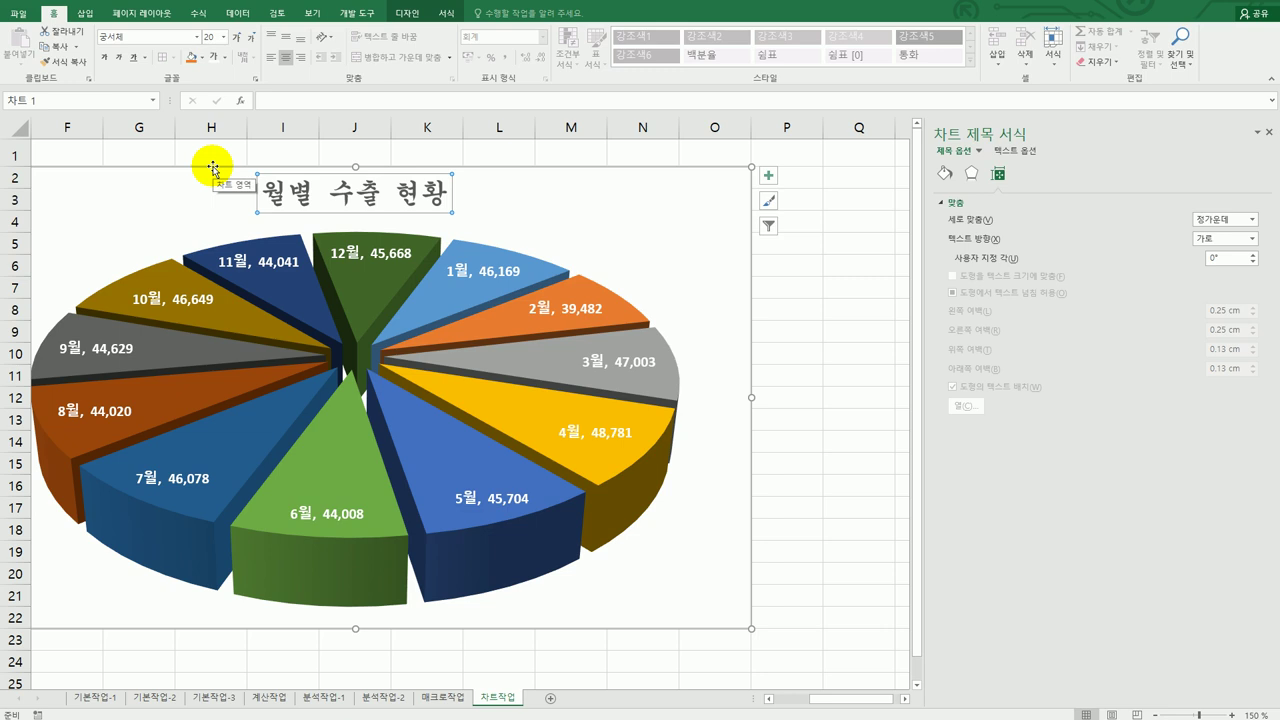
- Change the whole chart's colours to the monochromatic (단색형) scheme 색 5
click(614, 216)
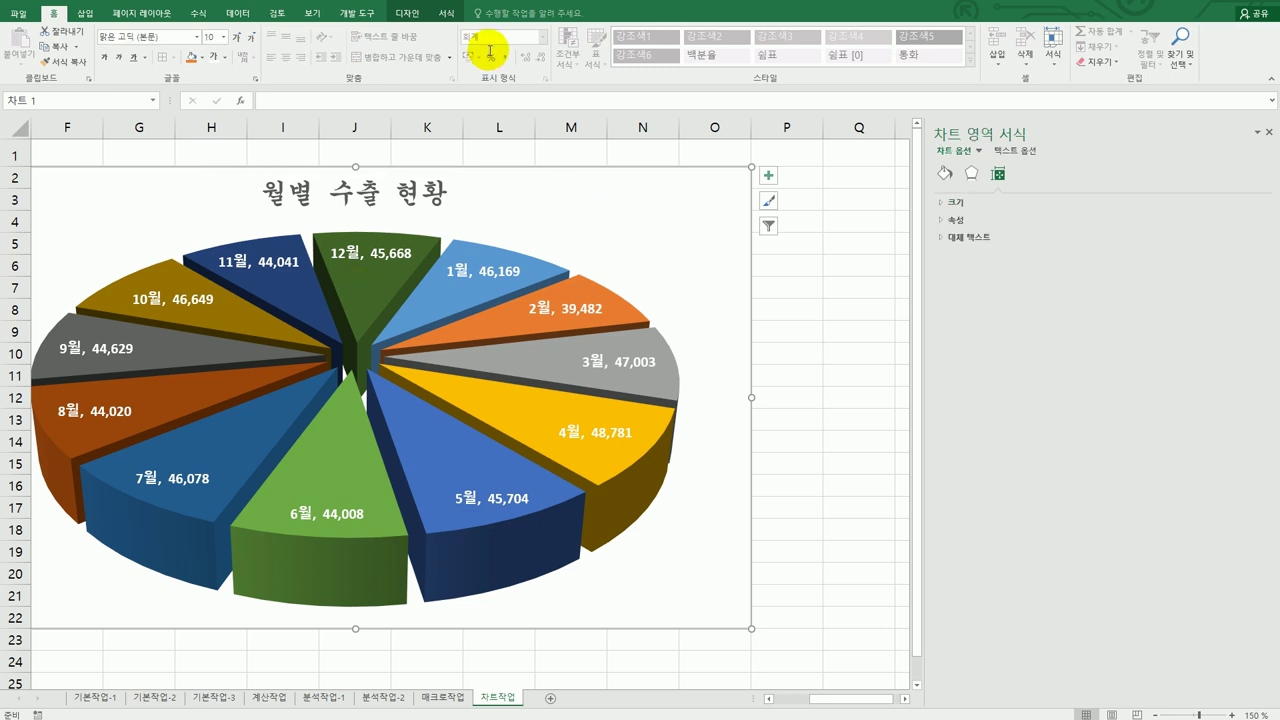
click(403, 15)
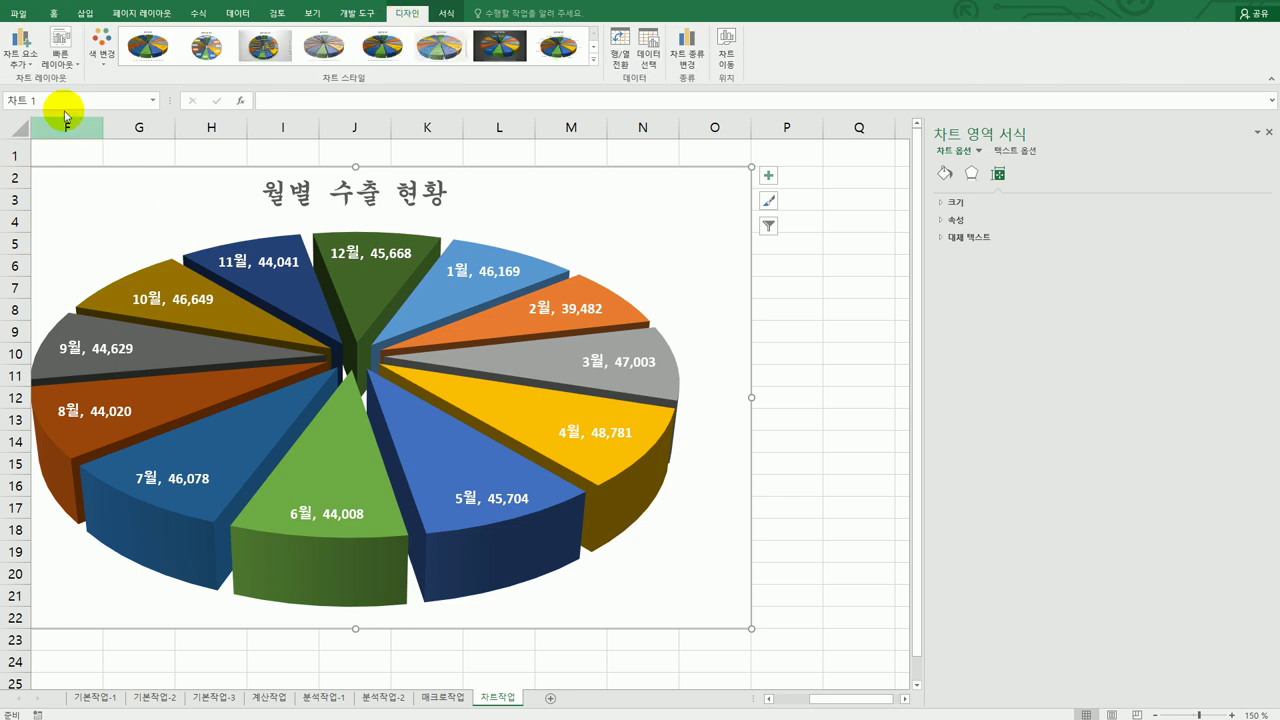
click(100, 50)
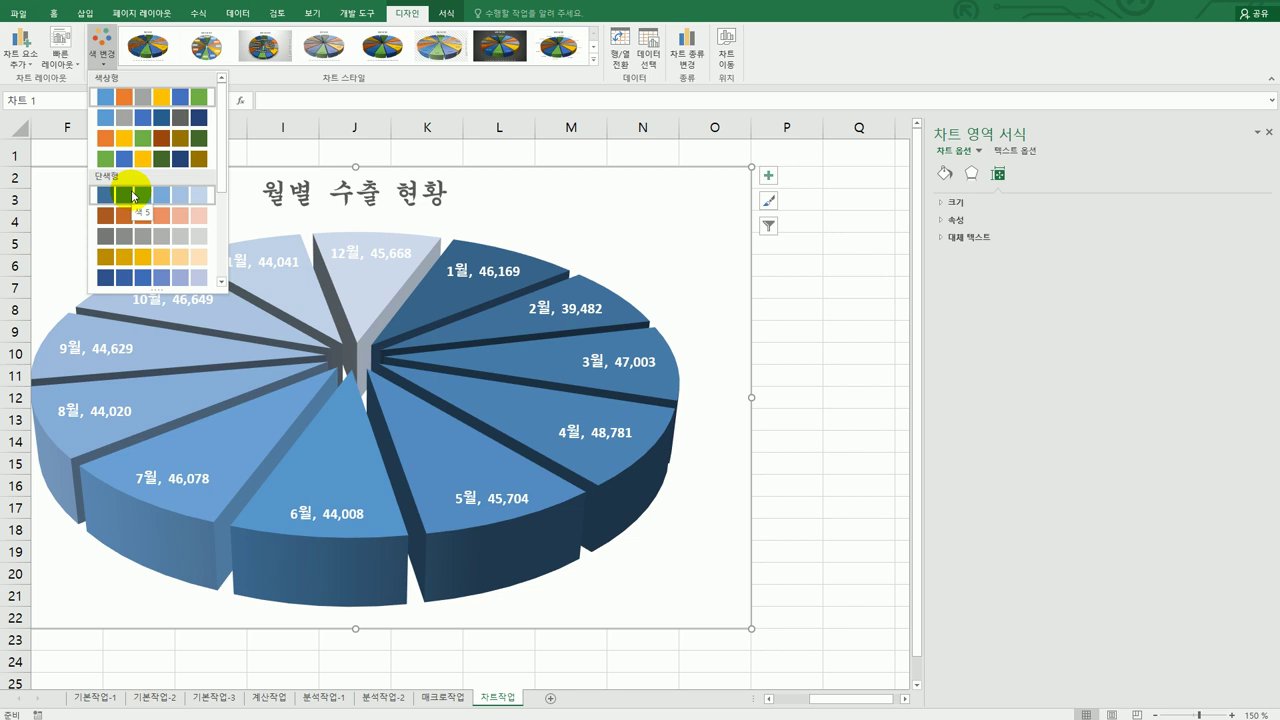
click(133, 196)
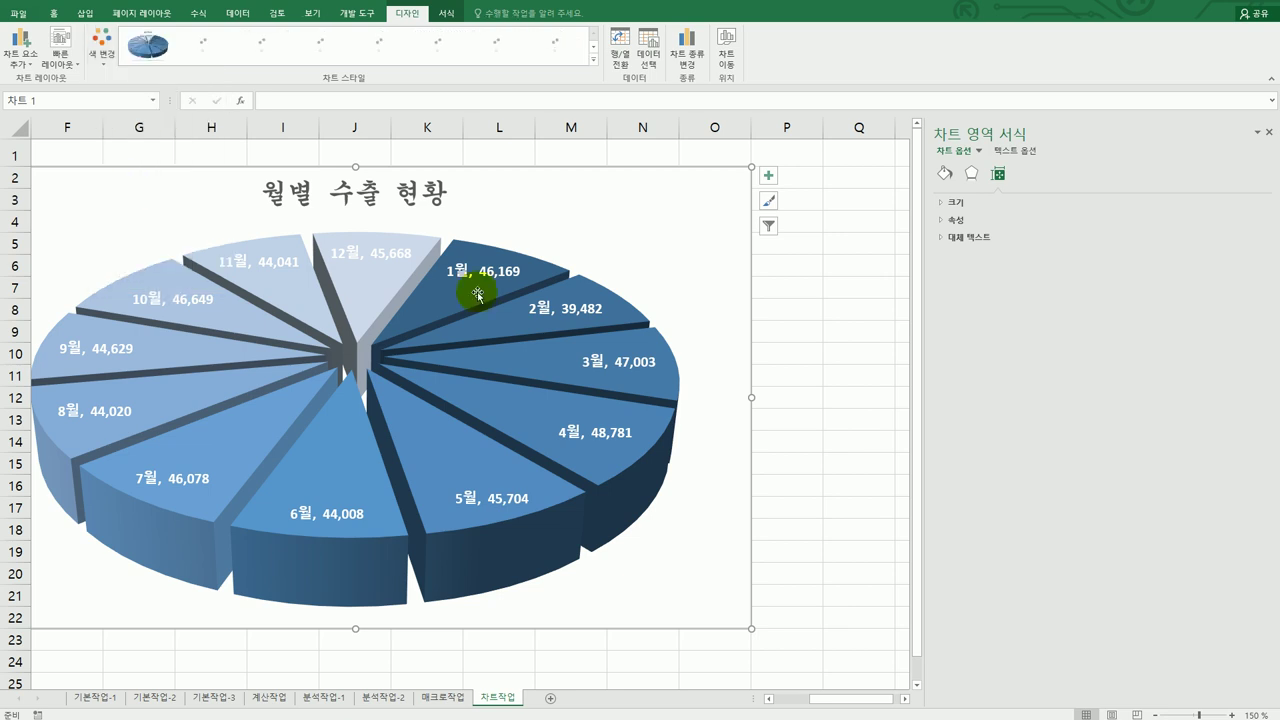
click(853, 547)
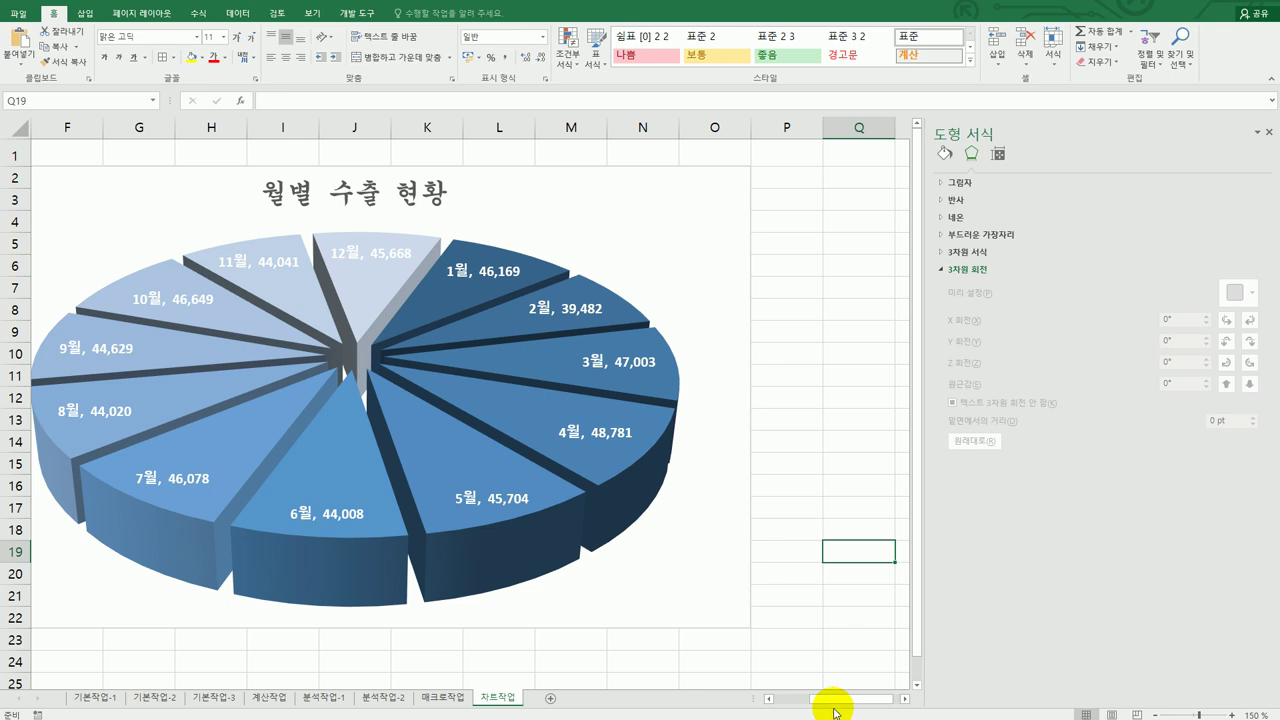
- Close the formatting pane and compare the finished chart with the sample chart in the exam paper, then return to the worksheet
drag(829, 706, 786, 24)
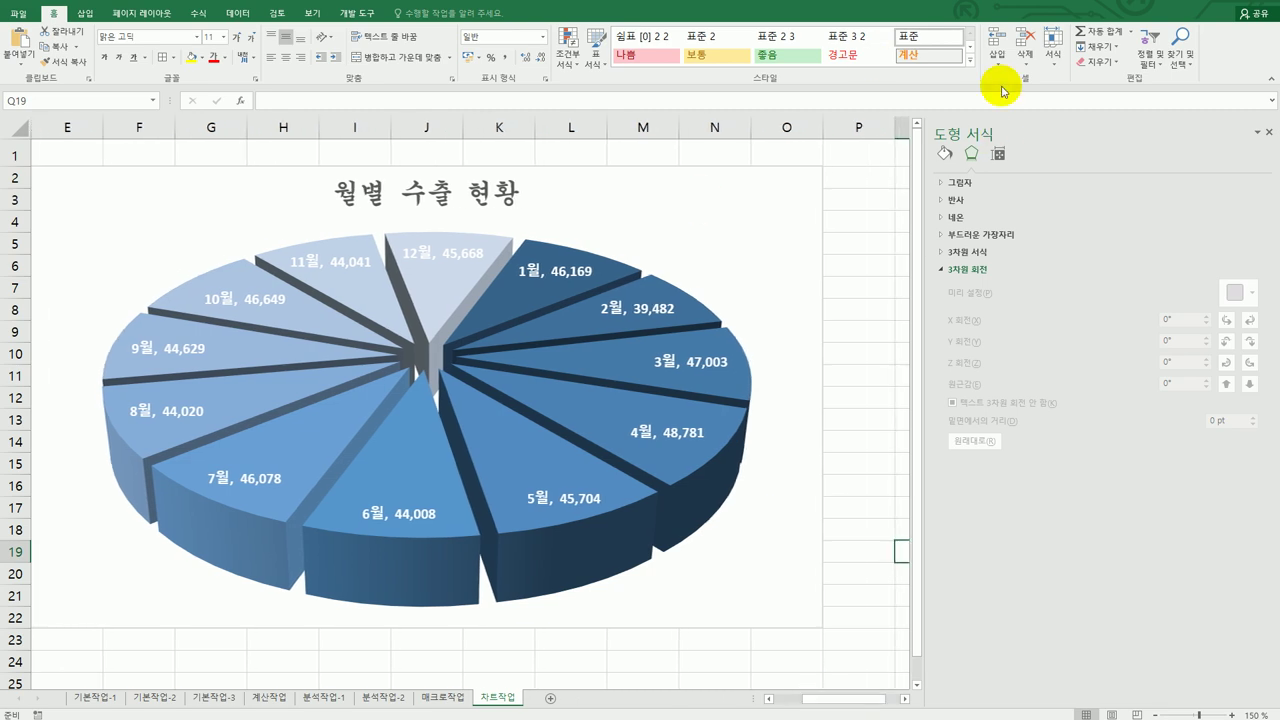
click(1268, 133)
key(alt+Tab)
scroll(800, 258, down, 3)
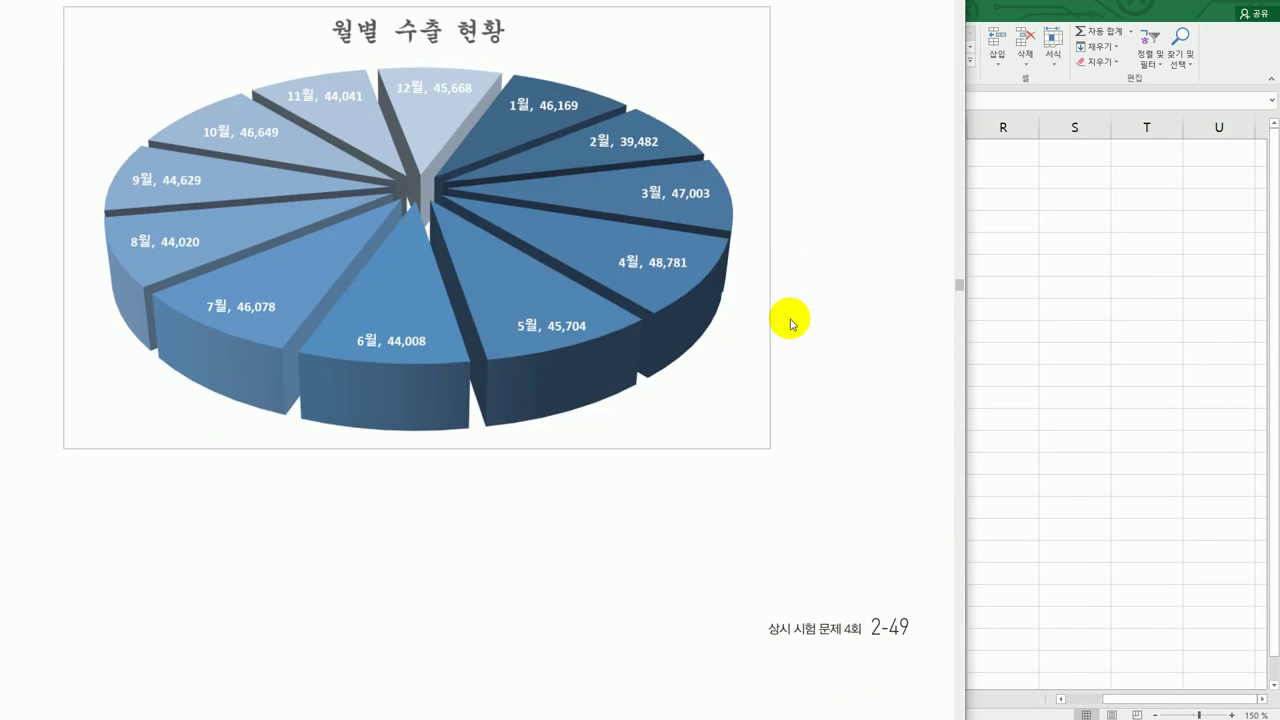
click(1022, 396)
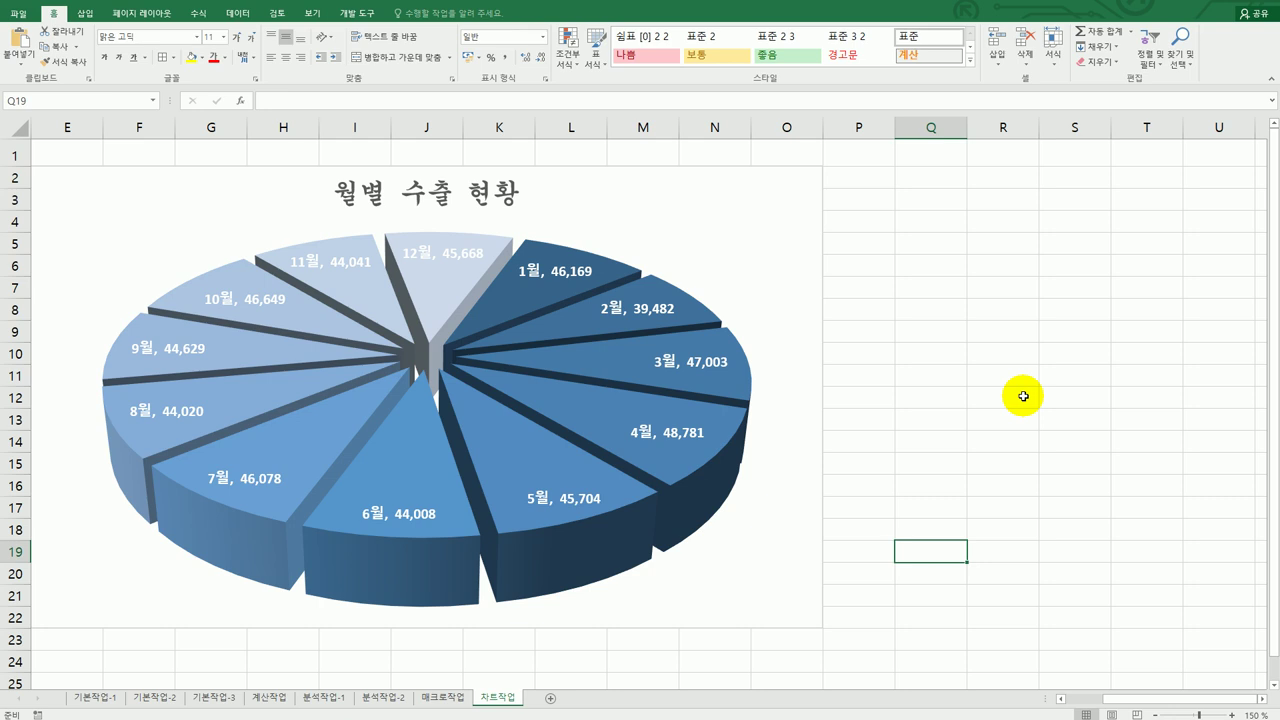